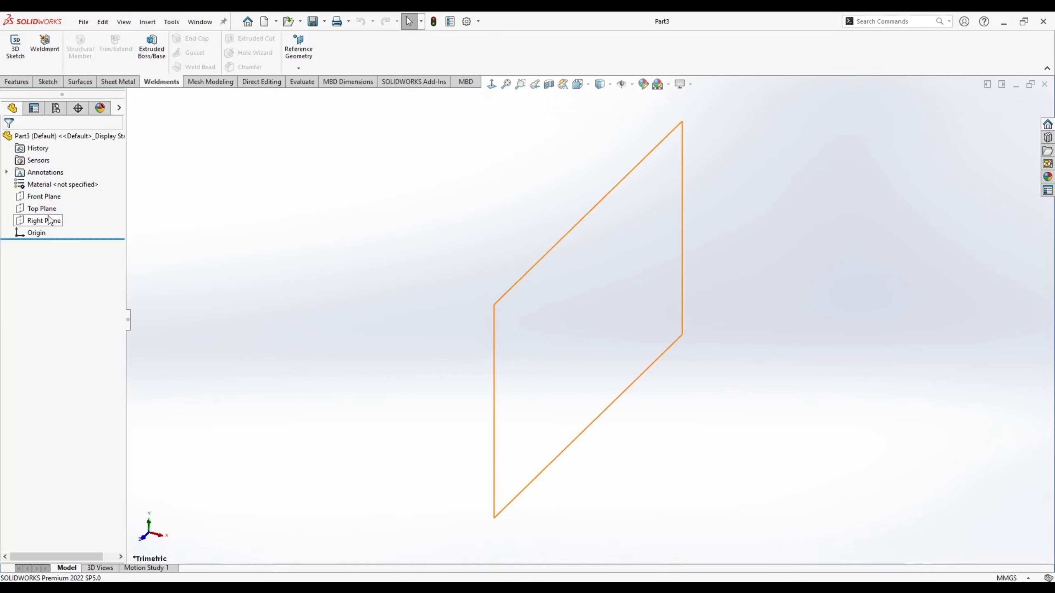
- On the Top Plane, sketch a 3000 by 1500 centre rectangle on the origin
{"action": "right_click", "coordinate": [47, 209]}
{"action": "left_click", "coordinate": [52, 200]}
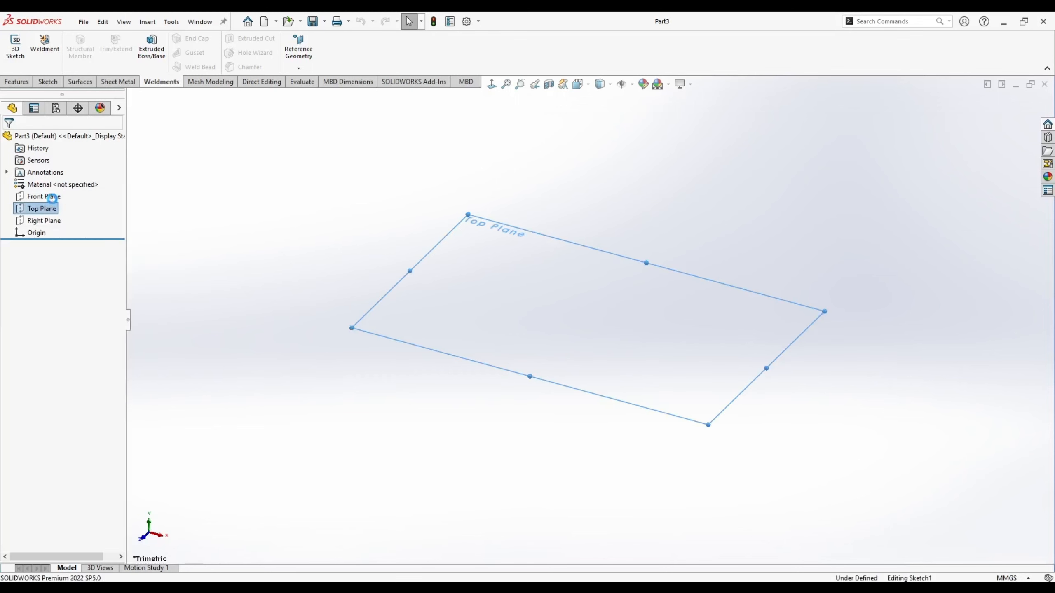
{"action": "left_click", "coordinate": [72, 53]}
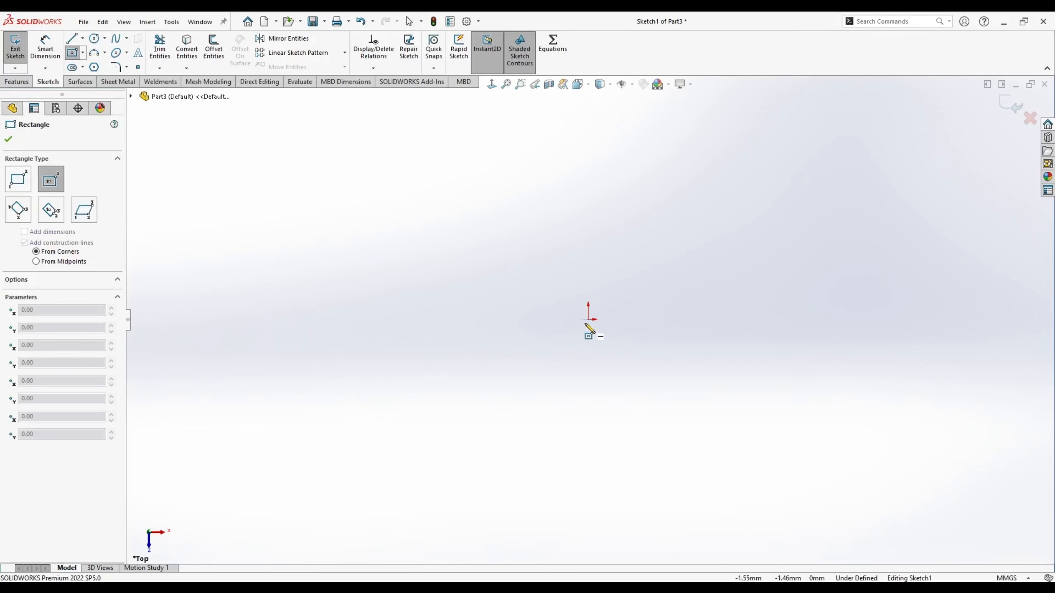
{"action": "left_click", "coordinate": [588, 319]}
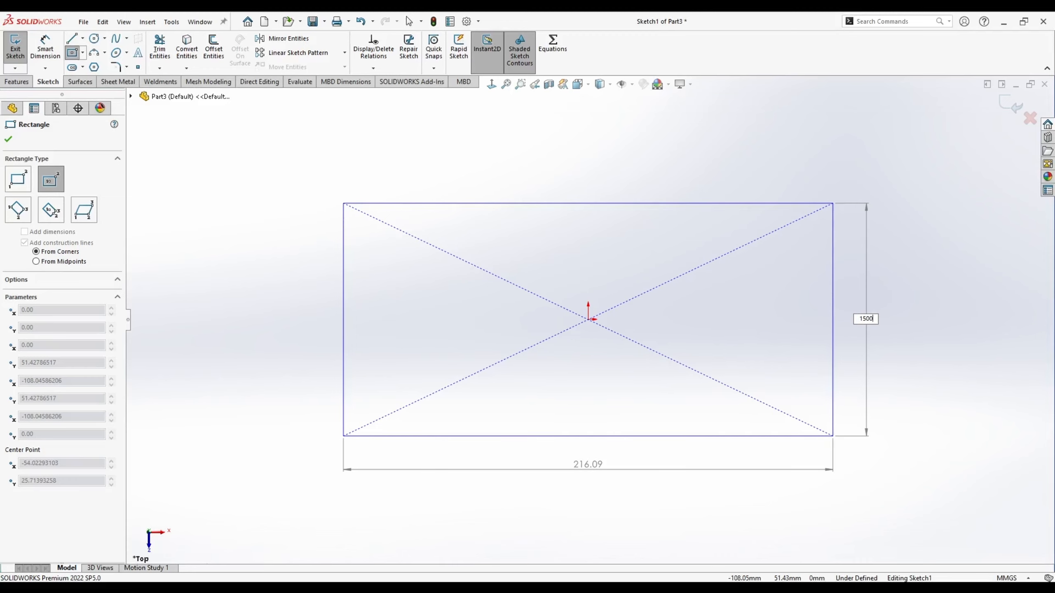
{"action": "type", "text": "1500"}
{"action": "key", "text": "Return"}
{"action": "type", "text": "3000"}
{"action": "key", "text": "Return"}
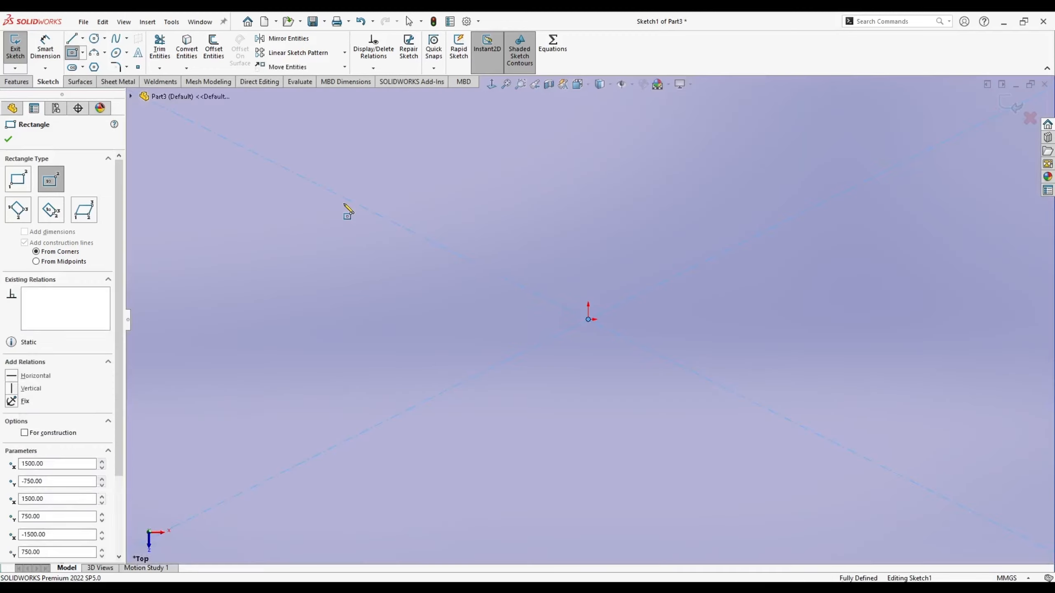
{"action": "key", "text": "Escape"}
{"action": "key", "text": "f"}
- Convert the rectangle's four edges to construction lines and exit Sketch1
{"action": "left_click", "coordinate": [854, 315]}
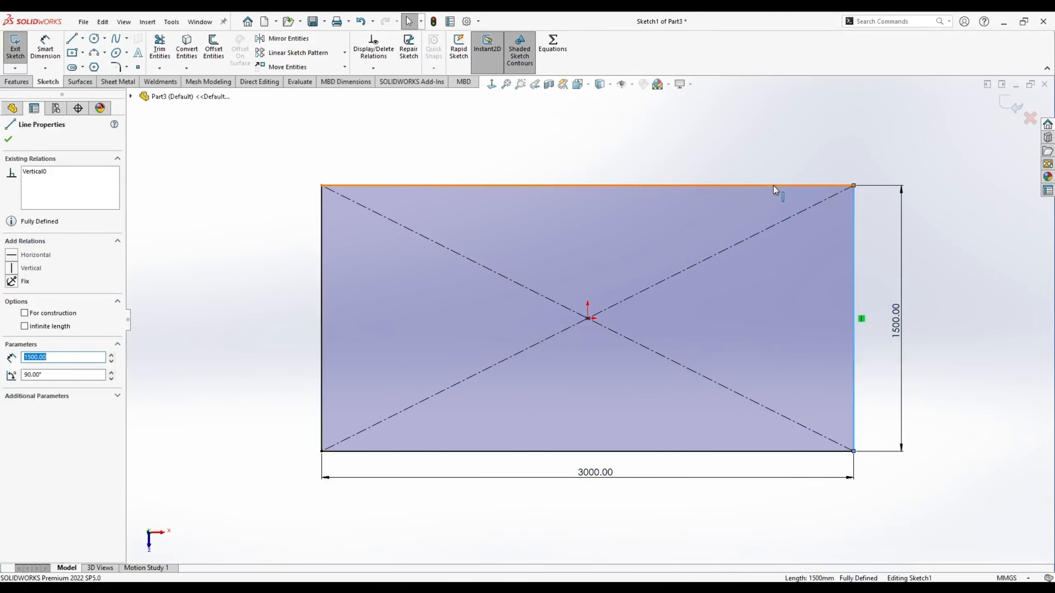
{"action": "left_click", "coordinate": [777, 186], "text": "ctrl"}
{"action": "left_click", "coordinate": [322, 241], "text": "ctrl"}
{"action": "left_click", "coordinate": [519, 452], "text": "ctrl"}
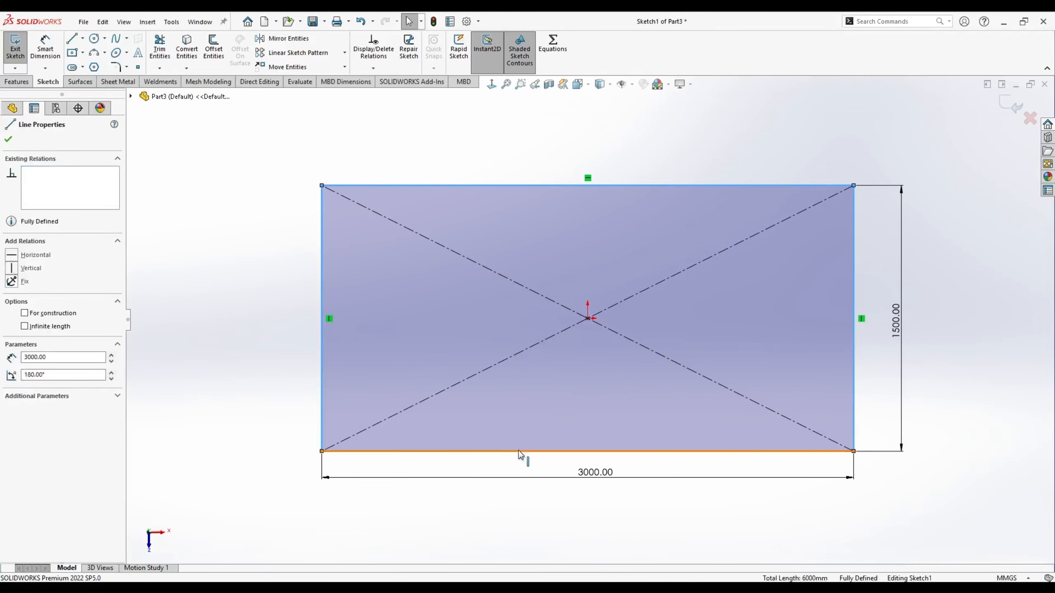
{"action": "left_click", "coordinate": [540, 401]}
{"action": "left_click", "coordinate": [266, 306]}
{"action": "mouse_move", "coordinate": [266, 307]}
{"action": "middle_mouse_down"}
{"action": "mouse_move", "coordinate": [395, 325]}
{"action": "mouse_move", "coordinate": [602, 257]}
{"action": "middle_mouse_up"}
{"action": "left_click", "coordinate": [1010, 105]}
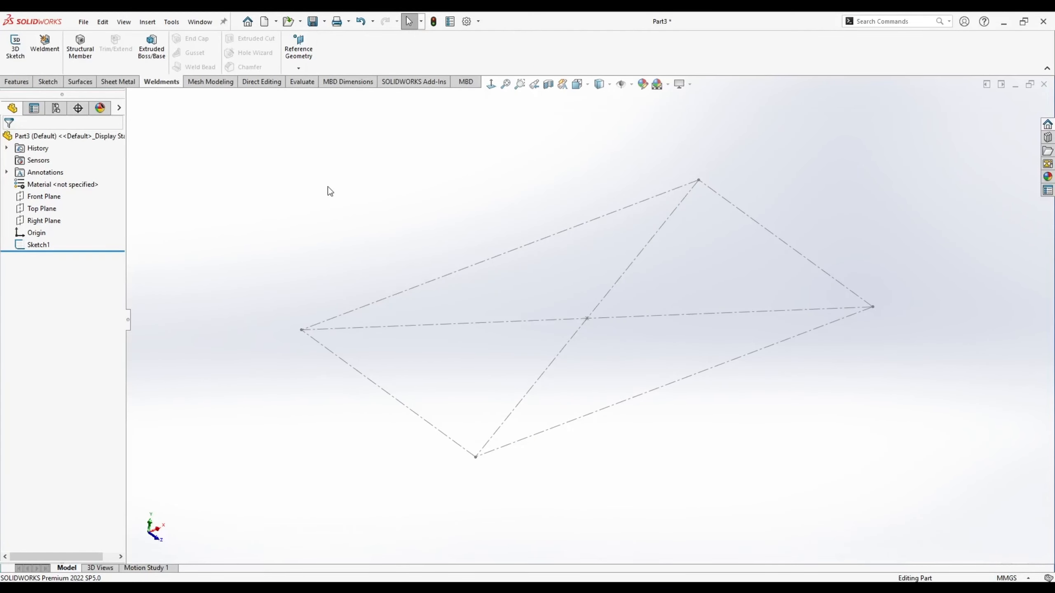
- Start a new 3D sketch
{"action": "middle_click_drag", "start_coordinate": [604, 186], "coordinate": [601, 213], "text": "ctrl"}
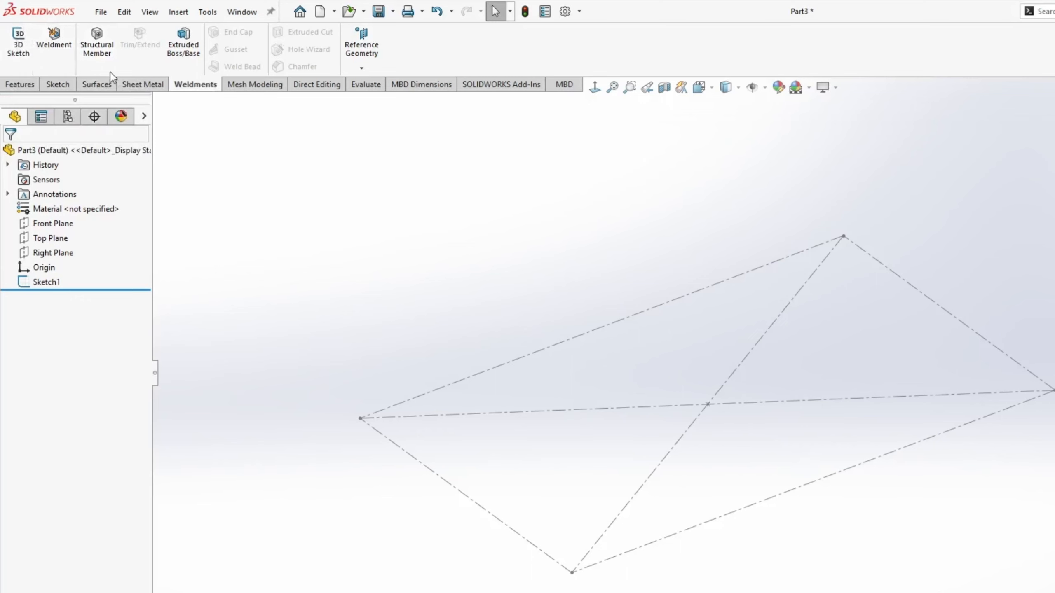
{"action": "left_click", "coordinate": [58, 84]}
{"action": "left_click", "coordinate": [19, 68]}
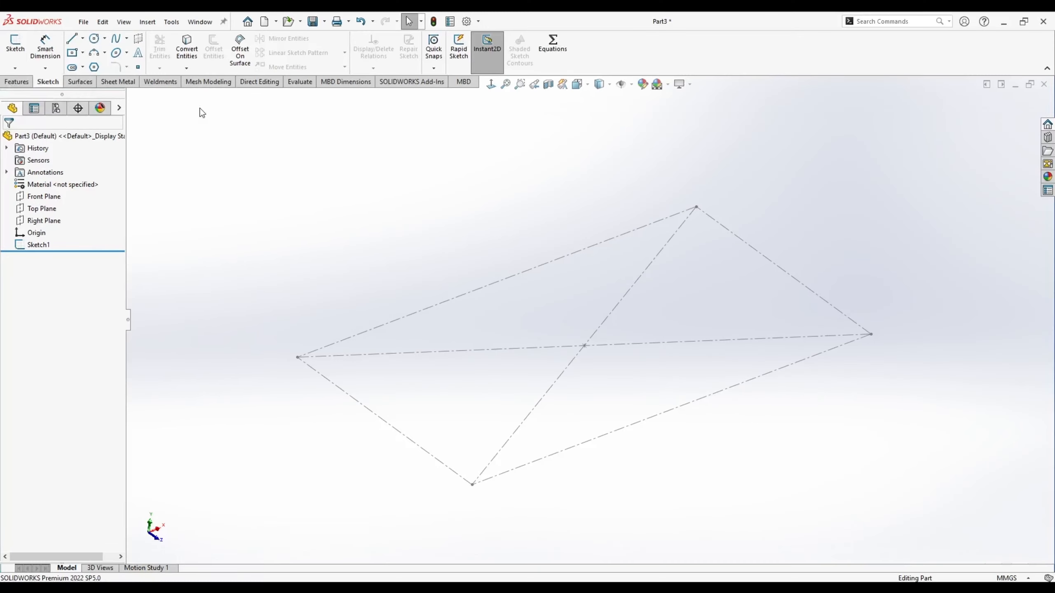
{"action": "left_click", "coordinate": [205, 84]}
{"action": "left_click", "coordinate": [21, 57]}
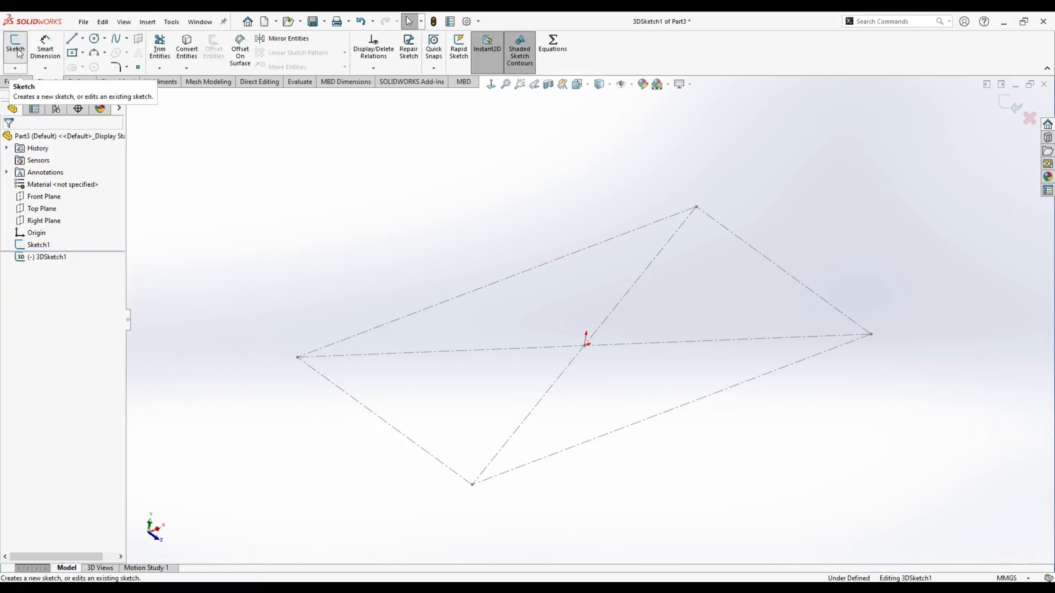
- Draw a 2500 mm vertical column line from the rectangle's left corner
{"action": "left_click", "coordinate": [73, 40]}
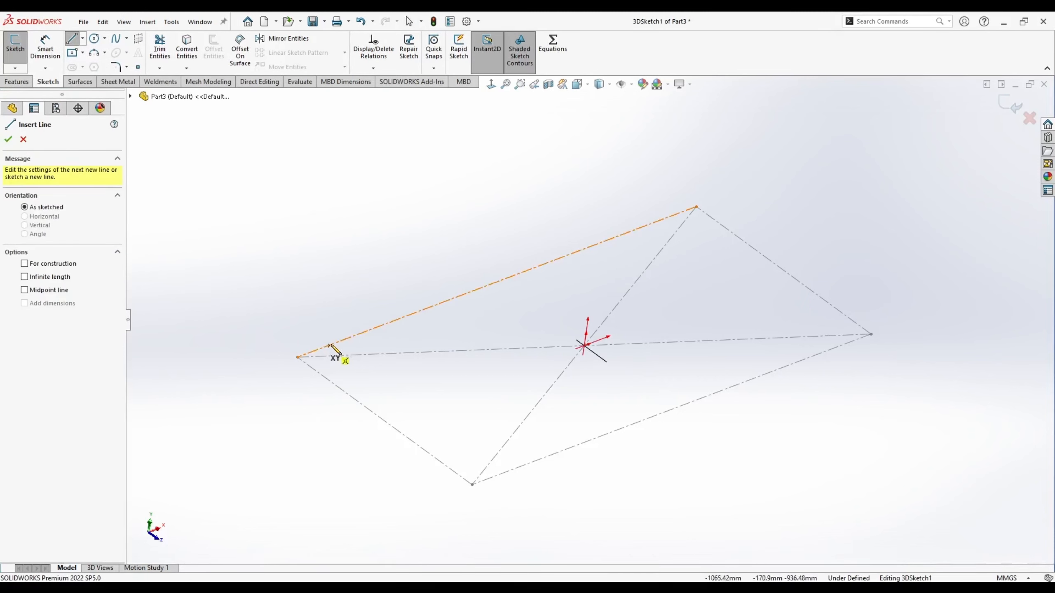
{"action": "left_click", "coordinate": [298, 358]}
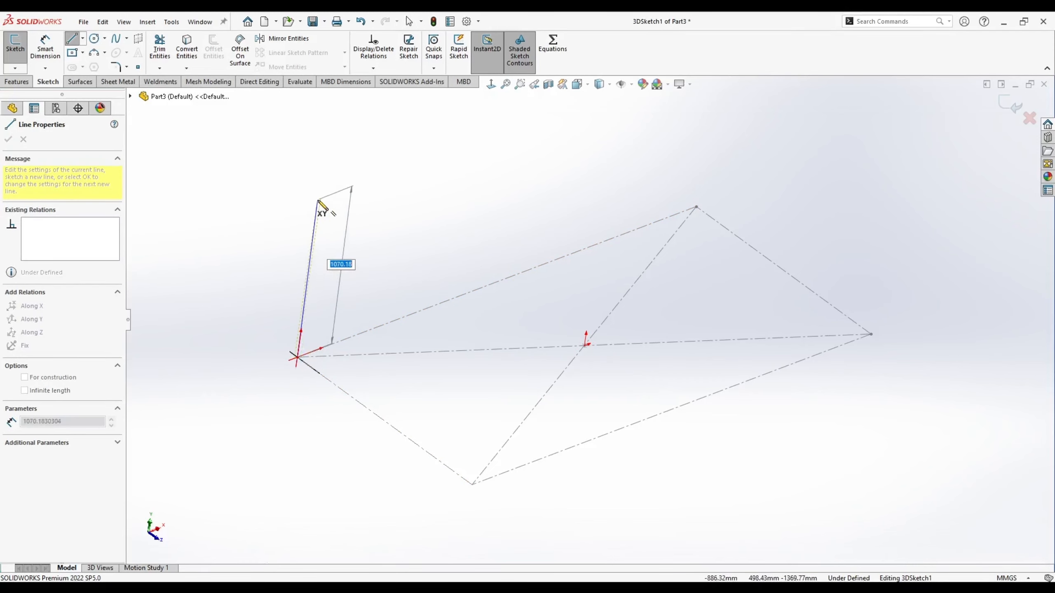
{"action": "type", "text": "25"}
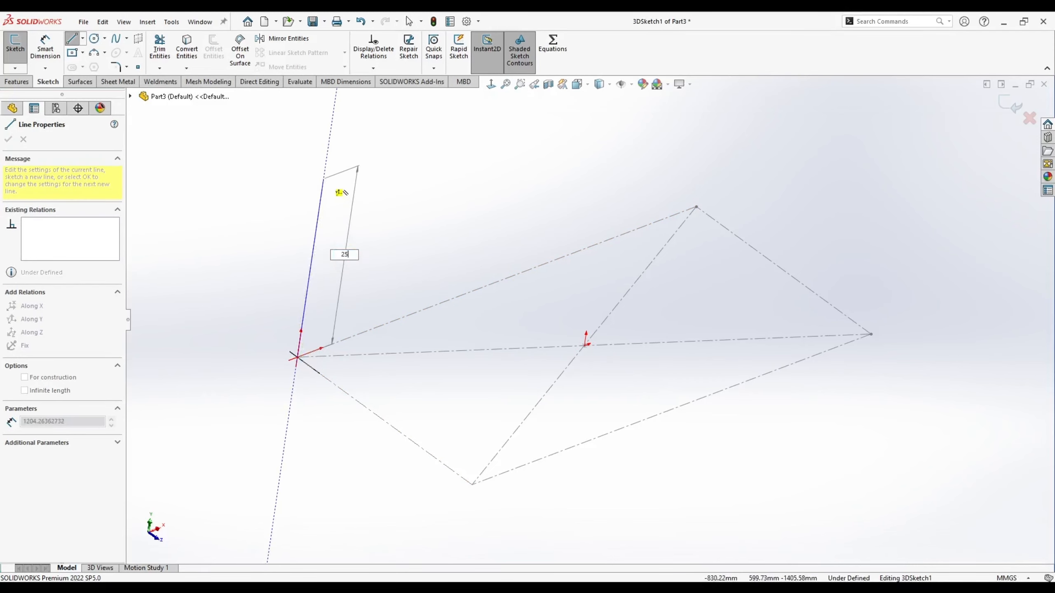
{"action": "type", "text": "00"}
{"action": "key", "text": "Return"}
{"action": "key", "text": "Escape"}
{"action": "scroll", "coordinate": [505, 198], "scroll_direction": "up", "scroll_amount": 5}
{"action": "left_click_drag", "start_coordinate": [490, 257], "coordinate": [448, 257]}
{"action": "left_click", "coordinate": [73, 39]}
- Draw vertical column lines from the back, right and front corners
{"action": "left_click", "coordinate": [632, 274]}
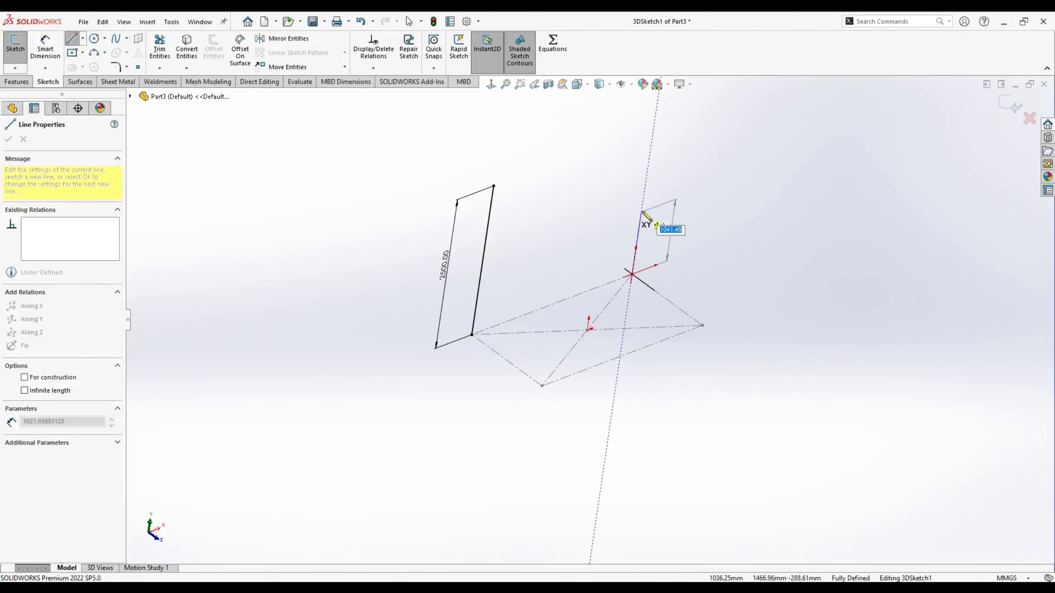
{"action": "left_click", "coordinate": [642, 204]}
{"action": "double_click", "coordinate": [719, 267]}
{"action": "left_click", "coordinate": [702, 326]}
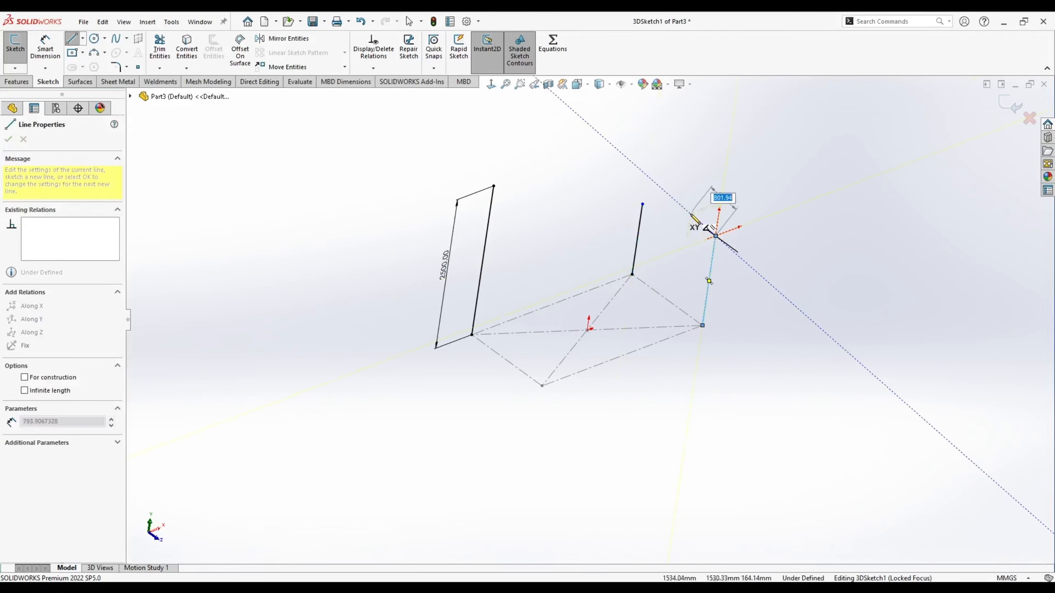
{"action": "double_click", "coordinate": [715, 235]}
{"action": "left_click", "coordinate": [542, 386]}
{"action": "double_click", "coordinate": [562, 256]}
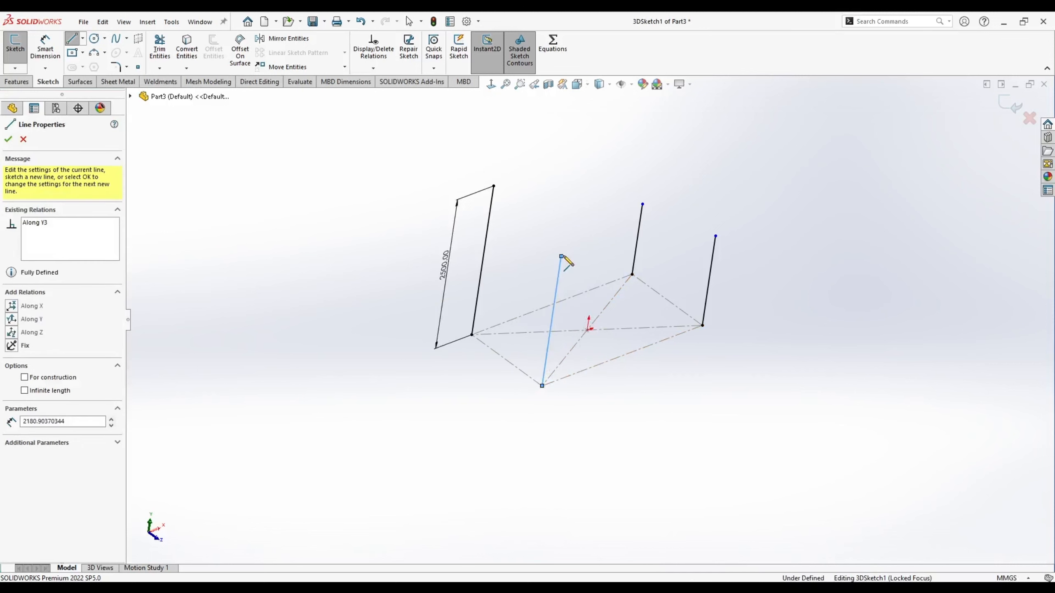
{"action": "key", "text": "Escape"}
- Make the four column lines equal in length
{"action": "left_click", "coordinate": [490, 205]}
{"action": "left_click", "coordinate": [638, 232], "text": "ctrl"}
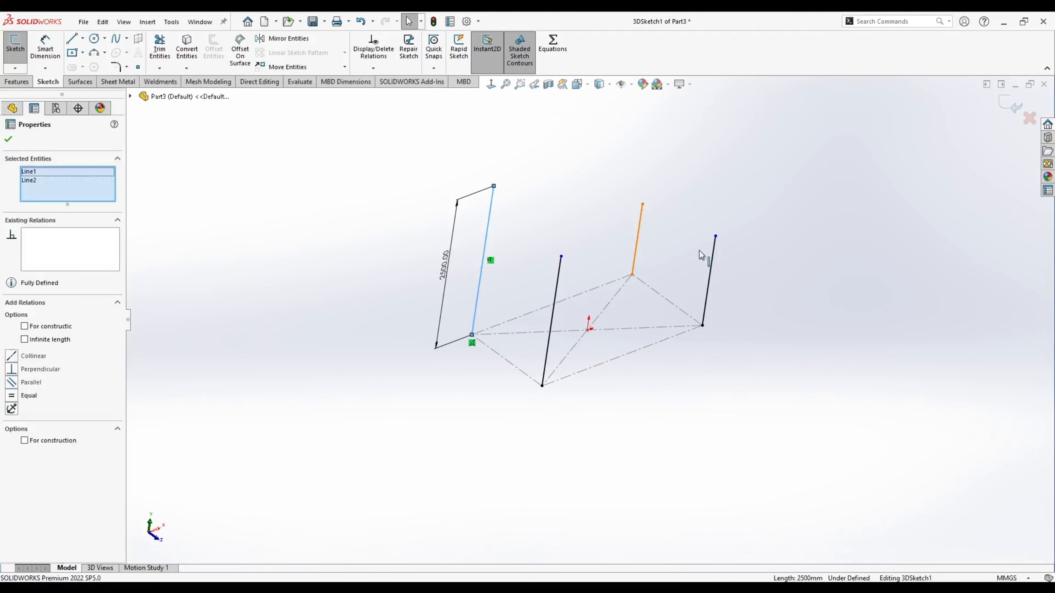
{"action": "left_click", "coordinate": [711, 253], "text": "ctrl"}
{"action": "left_click", "coordinate": [557, 283], "text": "ctrl"}
{"action": "left_click", "coordinate": [573, 176]}
{"action": "left_click", "coordinate": [82, 39]}
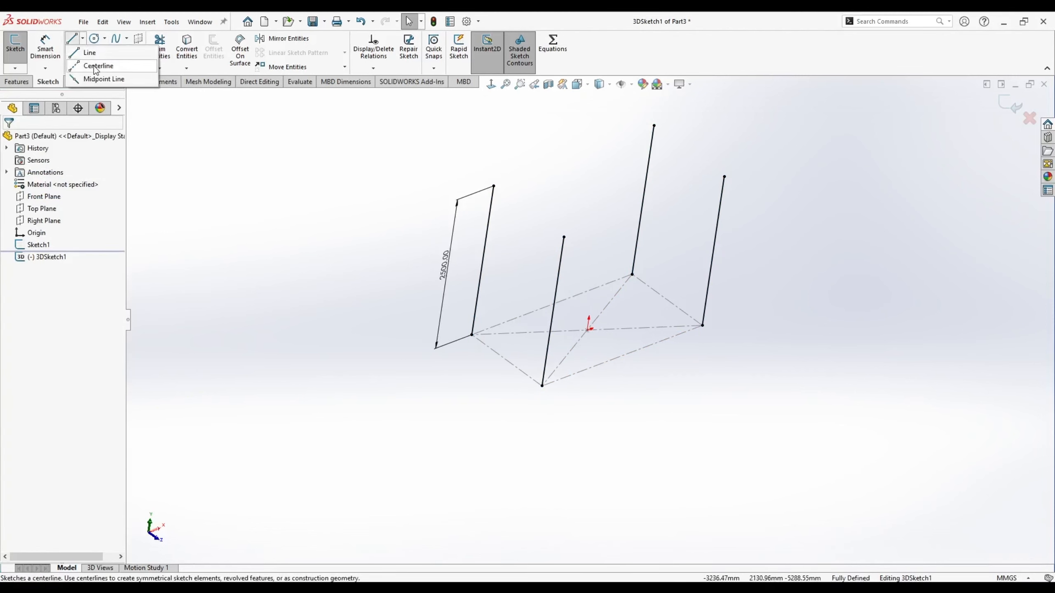
- Draw a centerline loop joining the four column tops
{"action": "left_click", "coordinate": [99, 66]}
{"action": "left_click", "coordinate": [491, 203]}
{"action": "left_click", "coordinate": [651, 142]}
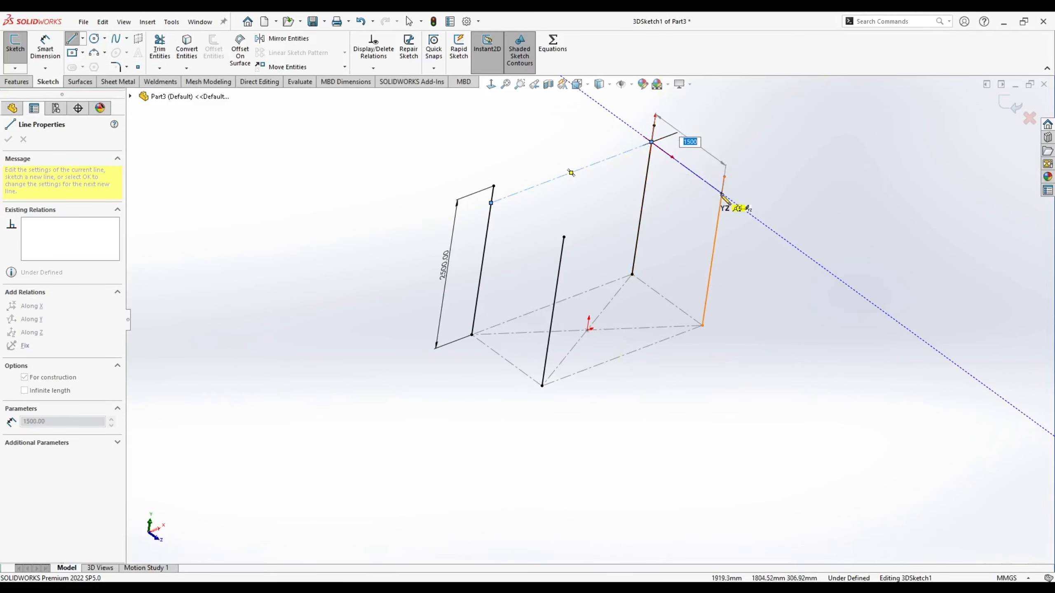
{"action": "left_click", "coordinate": [721, 193]}
{"action": "left_click", "coordinate": [561, 254]}
{"action": "left_click", "coordinate": [491, 202]}
{"action": "key", "text": "Escape"}
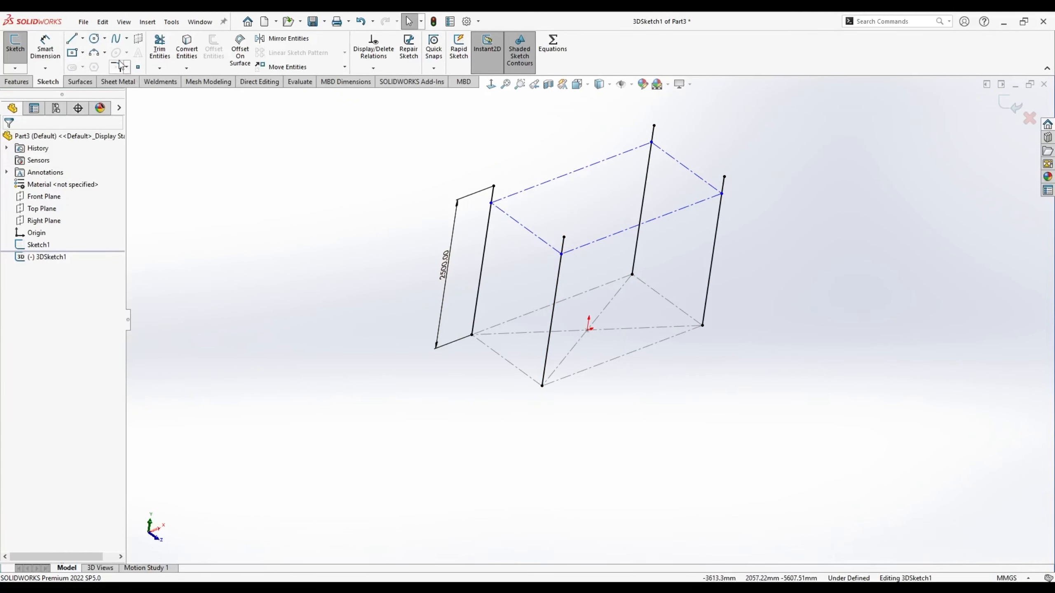
- Draw a second, lower centerline loop linking the four columns
{"action": "left_click", "coordinate": [82, 39]}
{"action": "left_click", "coordinate": [99, 66]}
{"action": "left_click", "coordinate": [477, 295]}
{"action": "left_click", "coordinate": [638, 235]}
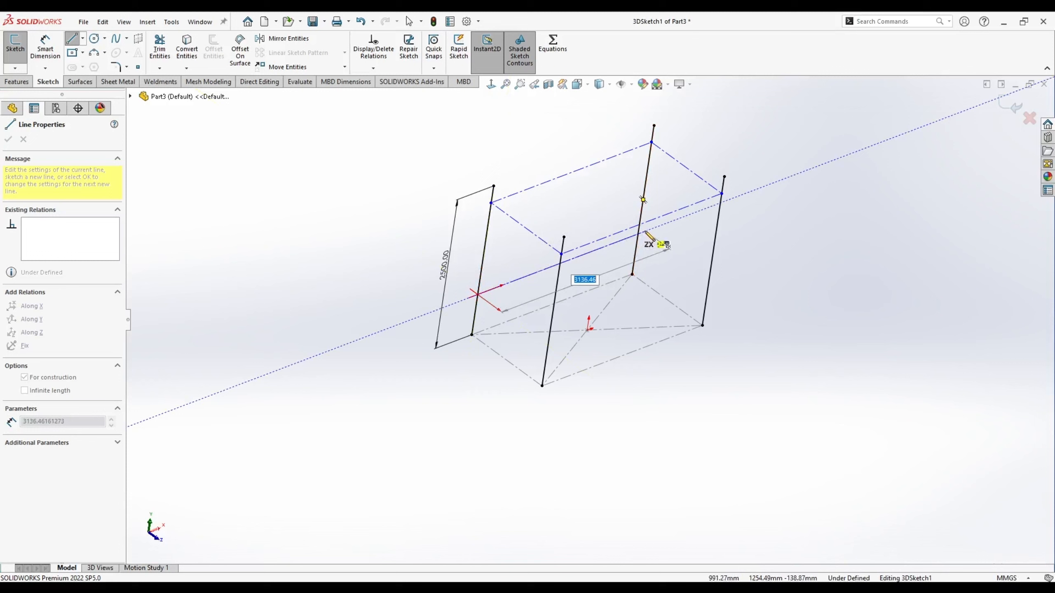
{"action": "left_click", "coordinate": [707, 285]}
{"action": "left_click", "coordinate": [548, 346]}
{"action": "left_click", "coordinate": [477, 294]}
{"action": "key", "text": "Escape"}
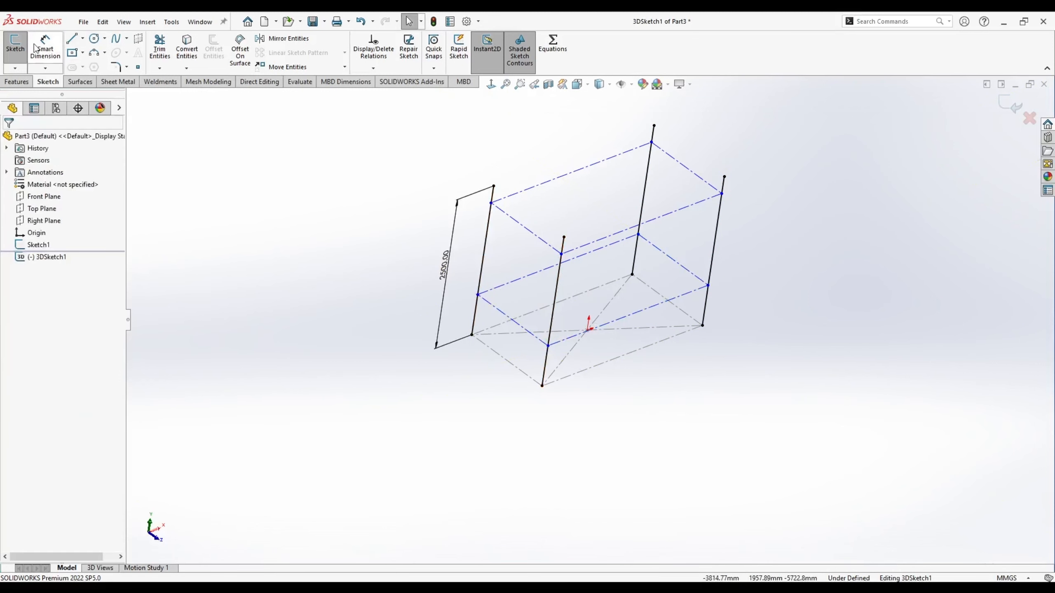
- Dimension the lower loop 500 above the base and the top loop 70 below the column tops
{"action": "left_click", "coordinate": [45, 47]}
{"action": "left_click", "coordinate": [541, 386]}
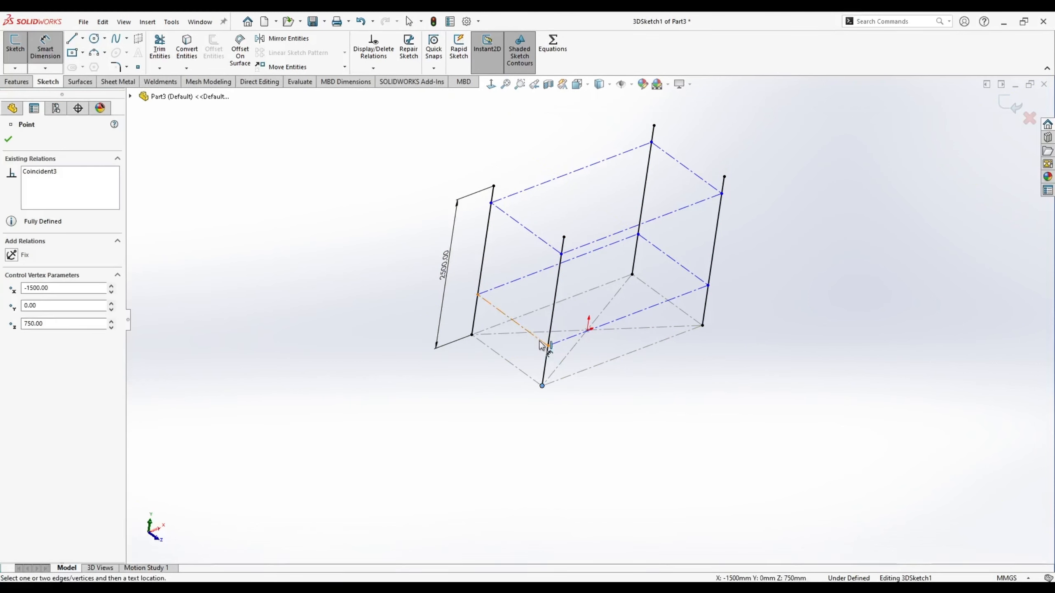
{"action": "left_click", "coordinate": [548, 346]}
{"action": "left_click", "coordinate": [507, 382]}
{"action": "type", "text": "500"}
{"action": "key", "text": "Return"}
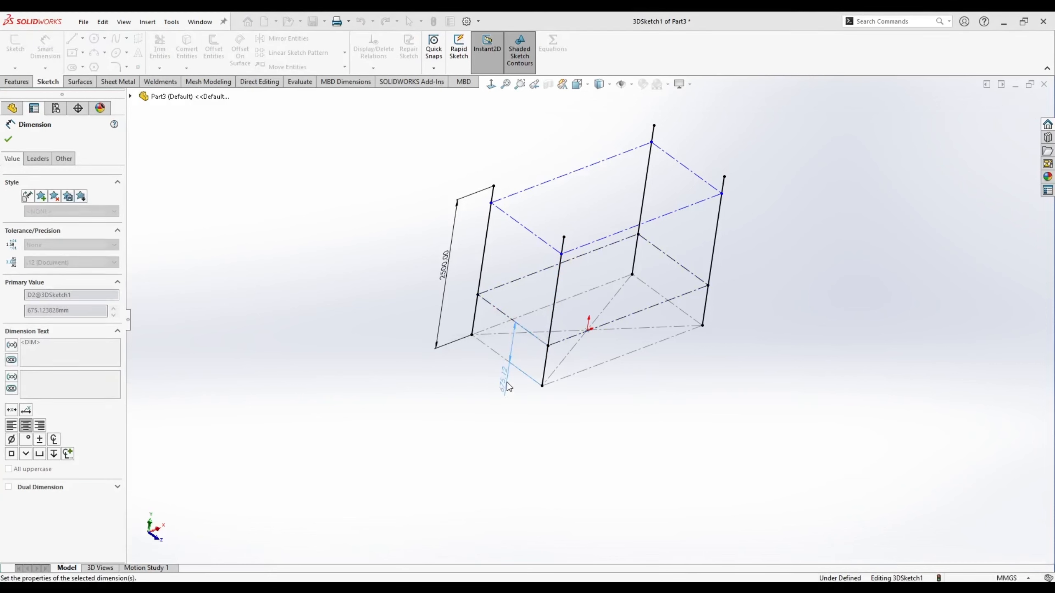
{"action": "scroll", "coordinate": [559, 185], "scroll_direction": "down", "scroll_amount": 3}
{"action": "left_click", "coordinate": [569, 278]}
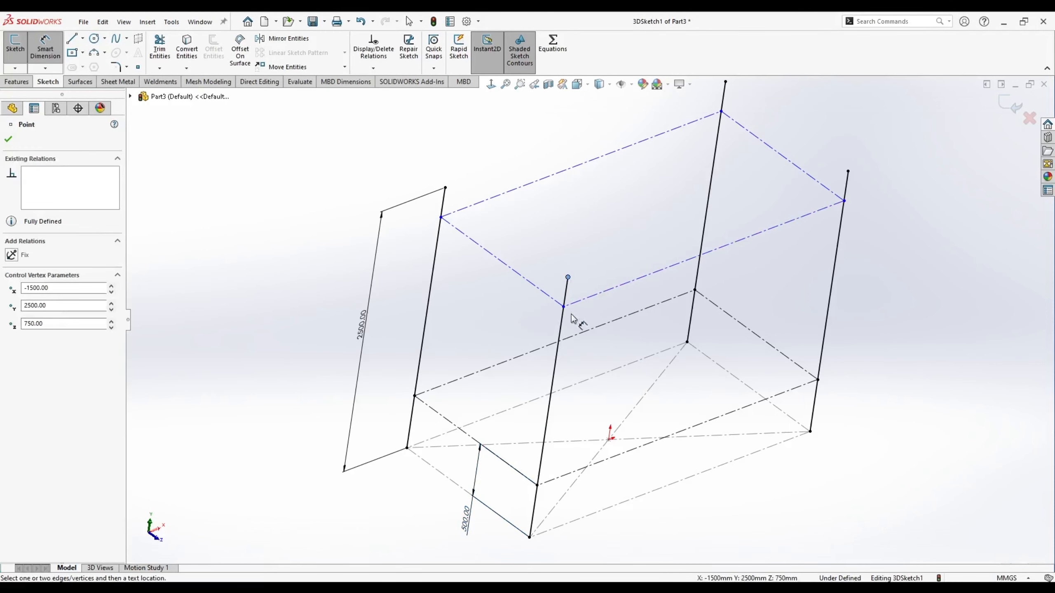
{"action": "left_click", "coordinate": [564, 306]}
{"action": "left_click", "coordinate": [549, 274]}
{"action": "type", "text": "70"}
{"action": "key", "text": "Return"}
{"action": "key", "text": "Escape"}
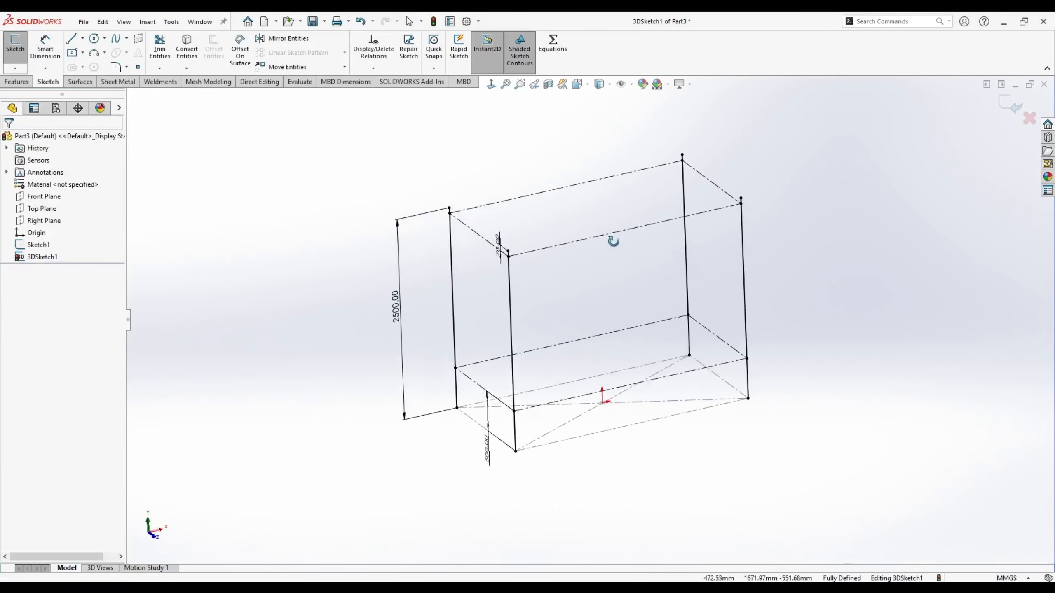
- Draw the top beam lines along the back, right, front and left edges
{"action": "left_click", "coordinate": [71, 38]}
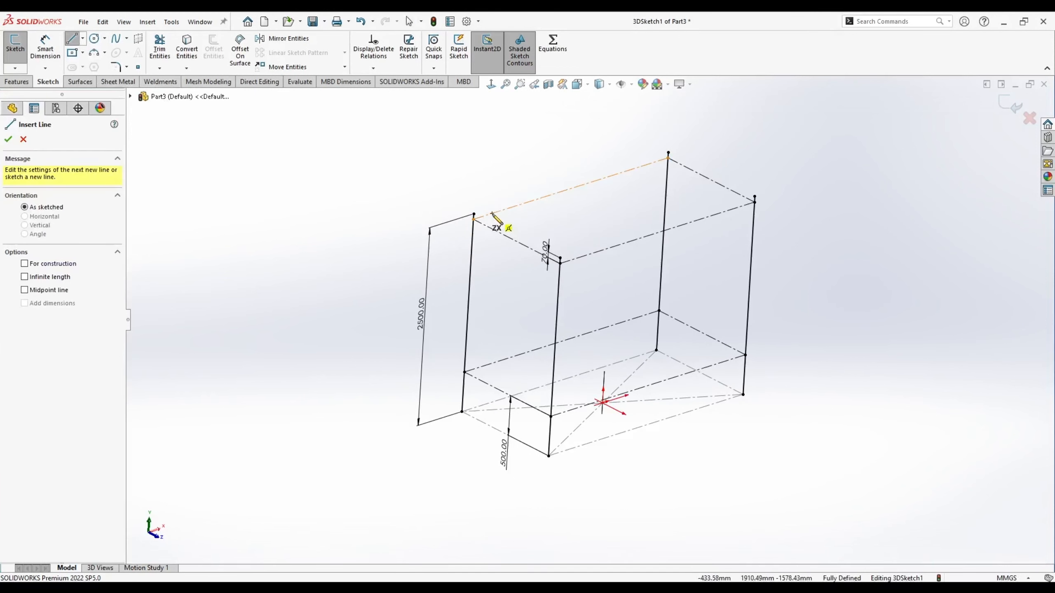
{"action": "left_click", "coordinate": [492, 213]}
{"action": "left_click", "coordinate": [644, 165]}
{"action": "double_click", "coordinate": [716, 158]}
{"action": "left_click", "coordinate": [677, 163]}
{"action": "left_click", "coordinate": [741, 195]}
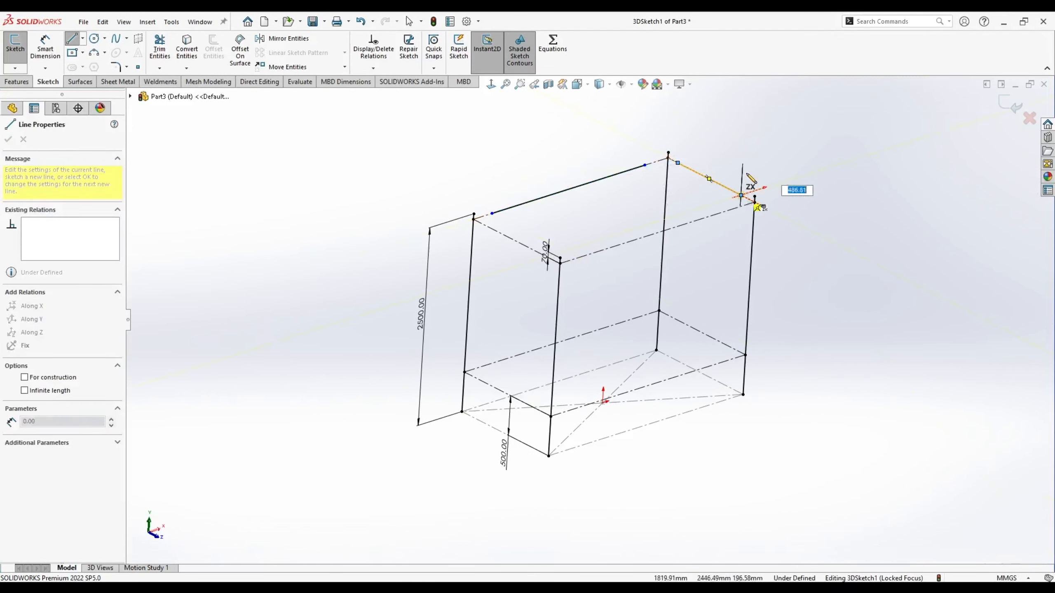
{"action": "double_click", "coordinate": [760, 147]}
{"action": "left_click", "coordinate": [741, 206]}
{"action": "left_click", "coordinate": [585, 255]}
{"action": "double_click", "coordinate": [582, 225]}
{"action": "middle_click_drag", "start_coordinate": [516, 219], "coordinate": [494, 251]}
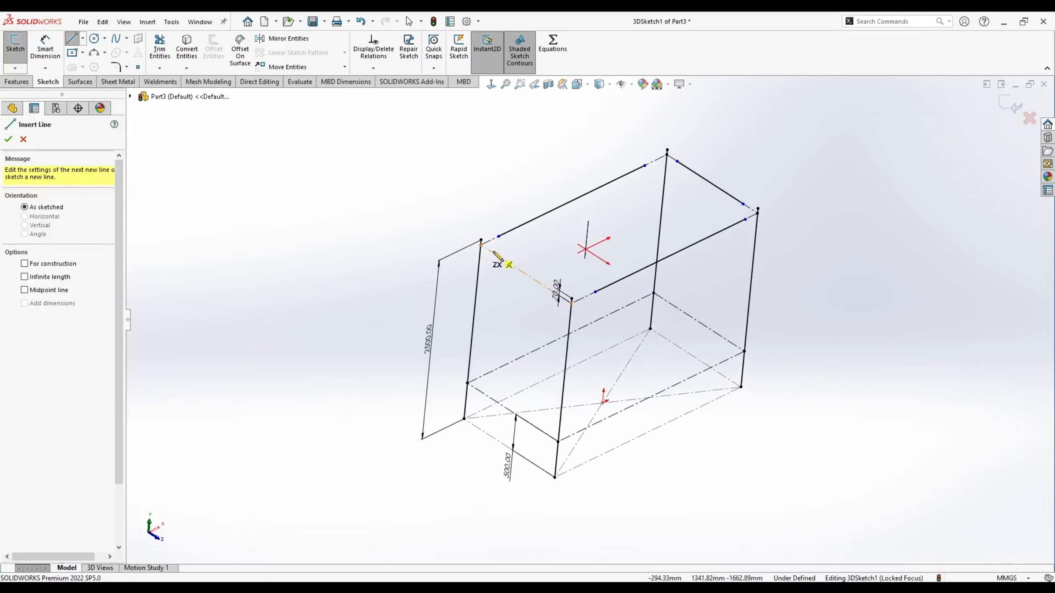
{"action": "left_click", "coordinate": [492, 252]}
{"action": "left_click", "coordinate": [546, 288]}
{"action": "double_click", "coordinate": [558, 258]}
- Draw the lower horizontal beam lines between the column corners
{"action": "left_click", "coordinate": [467, 383]}
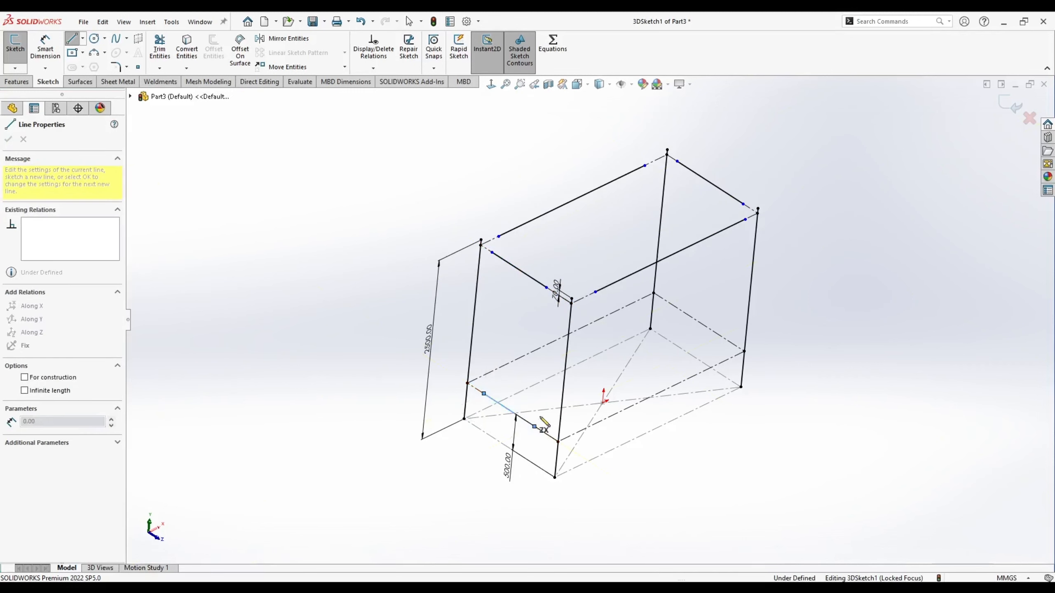
{"action": "double_click", "coordinate": [558, 441]}
{"action": "left_click", "coordinate": [467, 382]}
{"action": "double_click", "coordinate": [653, 293]}
{"action": "left_click", "coordinate": [653, 293]}
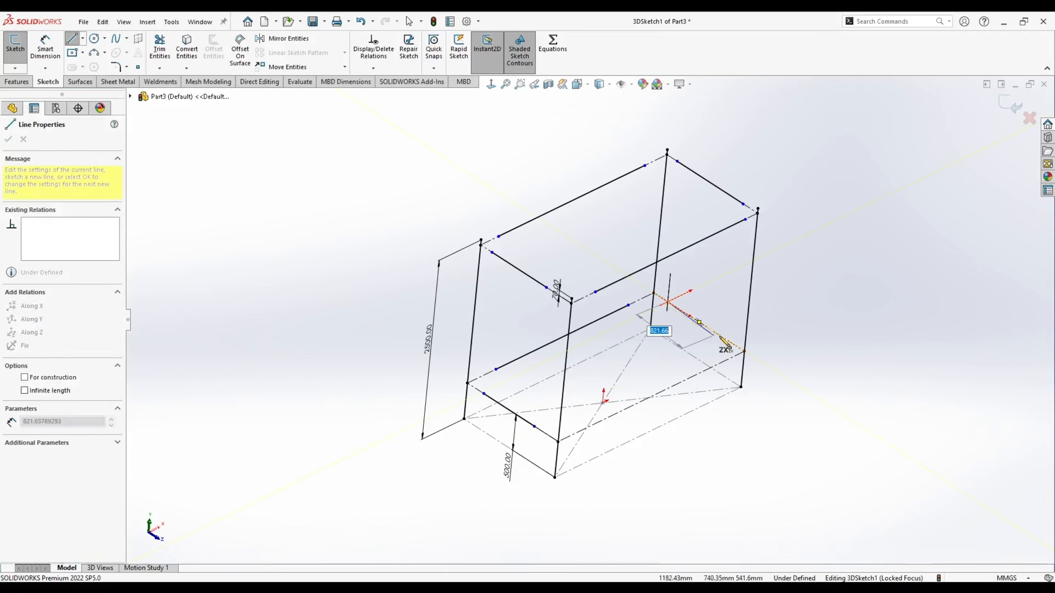
{"action": "double_click", "coordinate": [743, 351]}
{"action": "left_click", "coordinate": [744, 351]}
{"action": "left_click", "coordinate": [581, 433]}
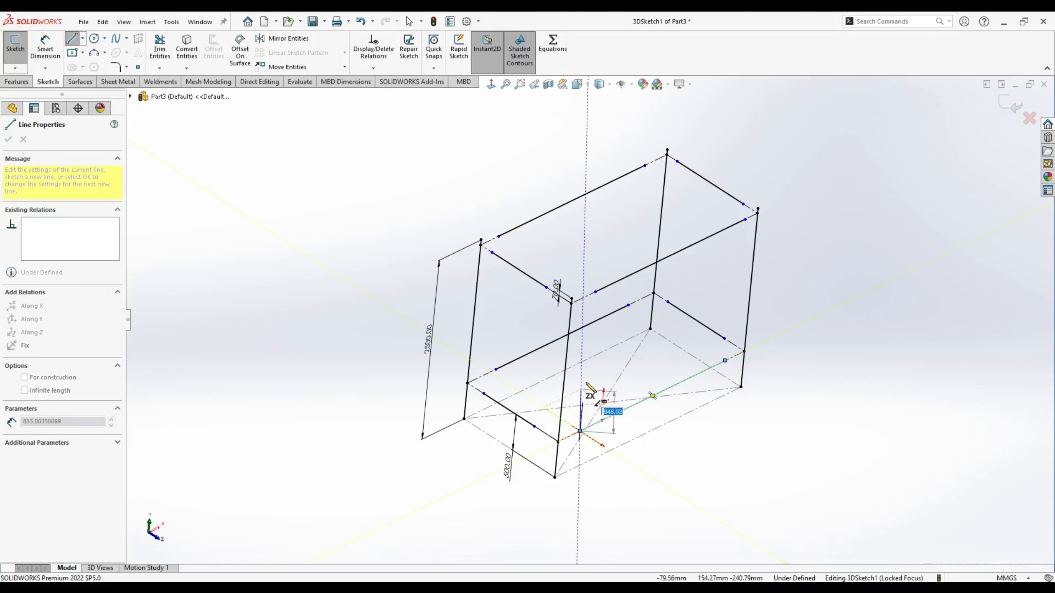
{"action": "key", "text": "Escape"}
- Align two sketch points with an Along Z relation
{"action": "middle_click_drag", "start_coordinate": [585, 373], "coordinate": [602, 353]}
{"action": "left_click", "coordinate": [730, 217]}
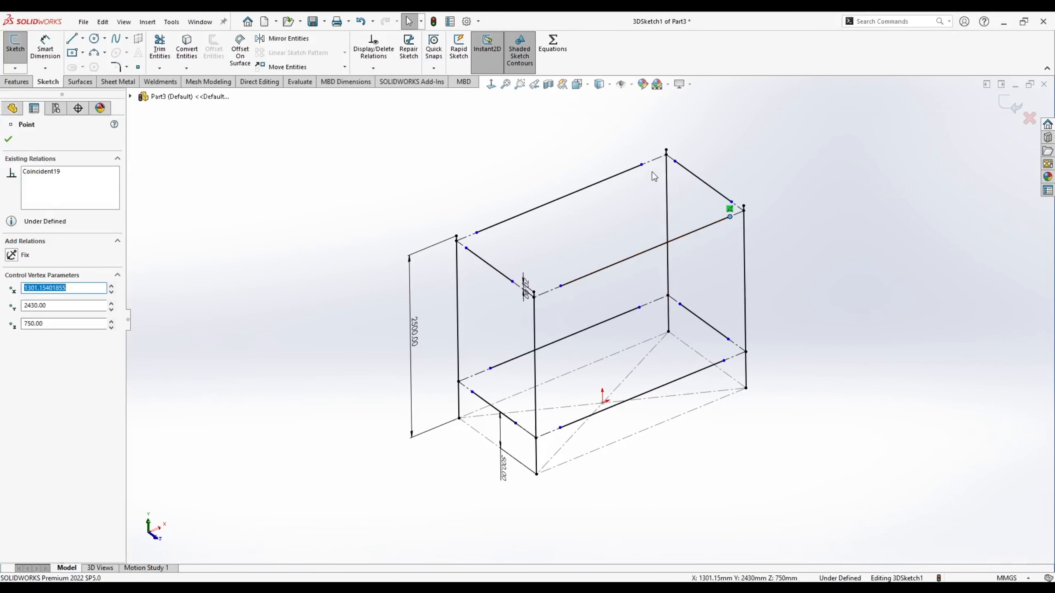
{"action": "left_click", "coordinate": [641, 164], "text": "ctrl"}
{"action": "left_click", "coordinate": [707, 124]}
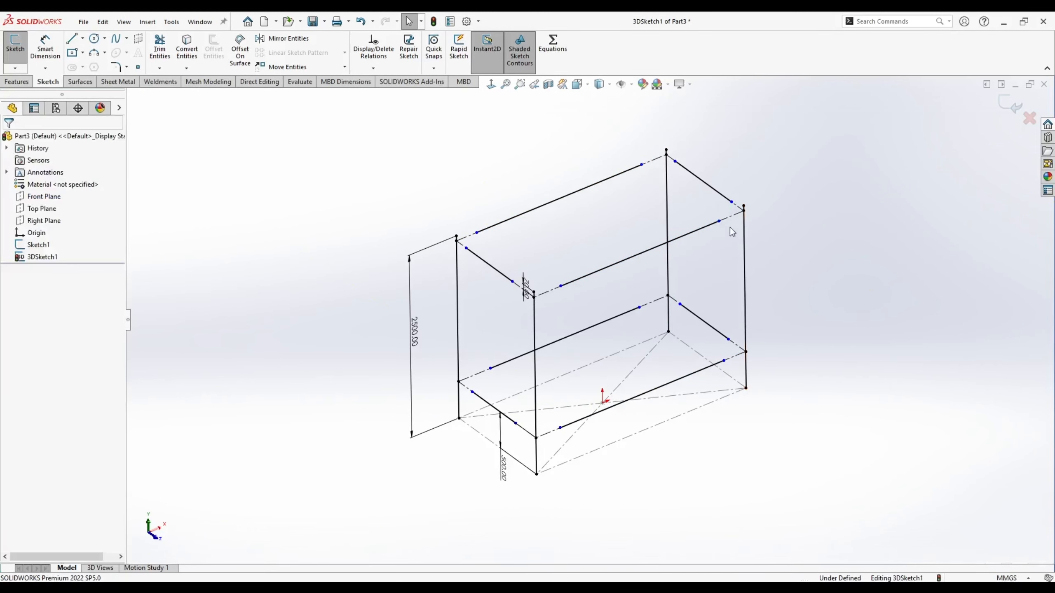
- Align two pairs of bottom sketch points along Z and put an upper point on the top line
{"action": "left_click", "coordinate": [724, 360]}
{"action": "left_click", "coordinate": [639, 307], "text": "ctrl"}
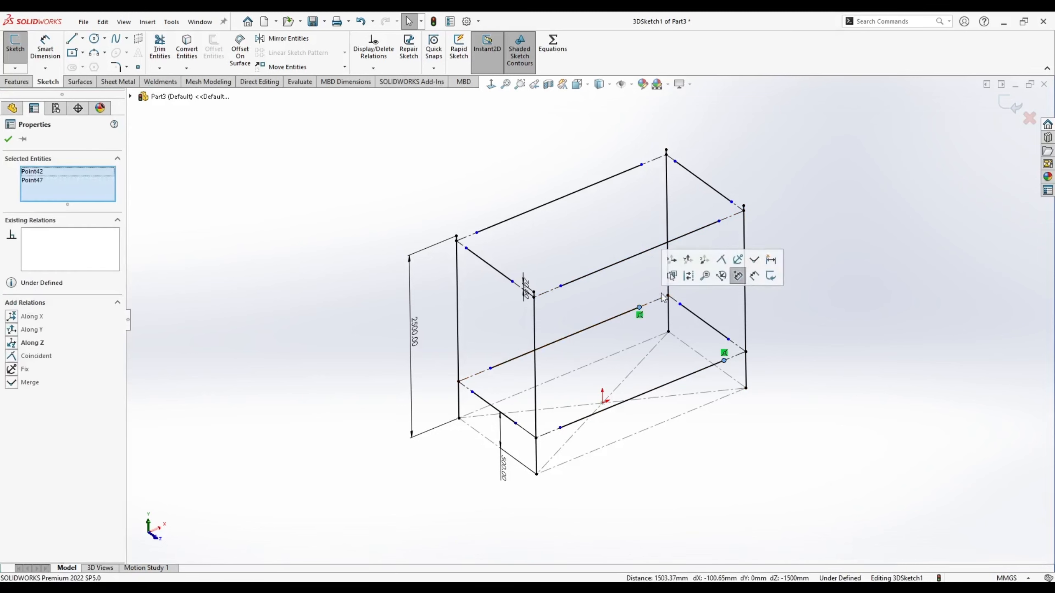
{"action": "left_click", "coordinate": [704, 264]}
{"action": "left_click", "coordinate": [491, 367]}
{"action": "left_click", "coordinate": [560, 427], "text": "ctrl"}
{"action": "left_click", "coordinate": [626, 384]}
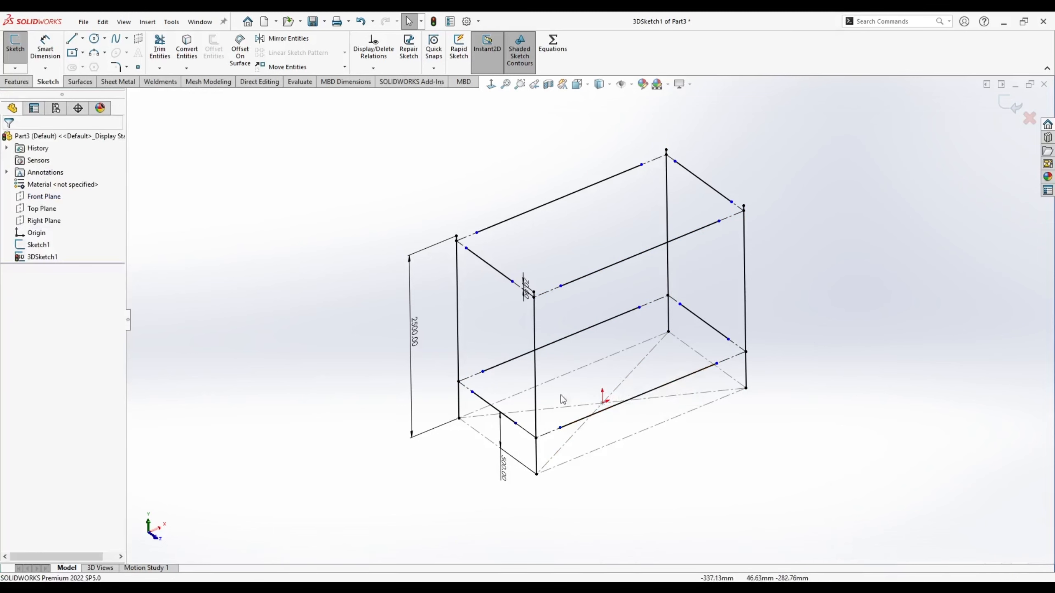
{"action": "left_click", "coordinate": [561, 286]}
{"action": "left_click", "coordinate": [474, 229], "text": "ctrl"}
{"action": "left_click", "coordinate": [572, 203]}
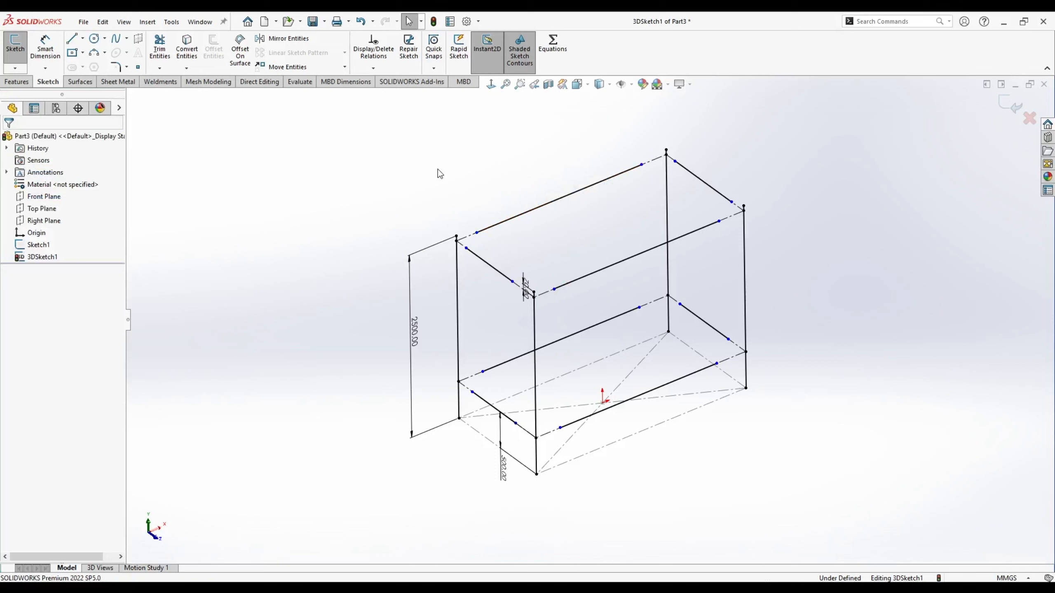
- Align four pairs of matching line endpoints along X
{"action": "left_click", "coordinate": [466, 249]}
{"action": "left_click", "coordinate": [673, 162], "text": "ctrl"}
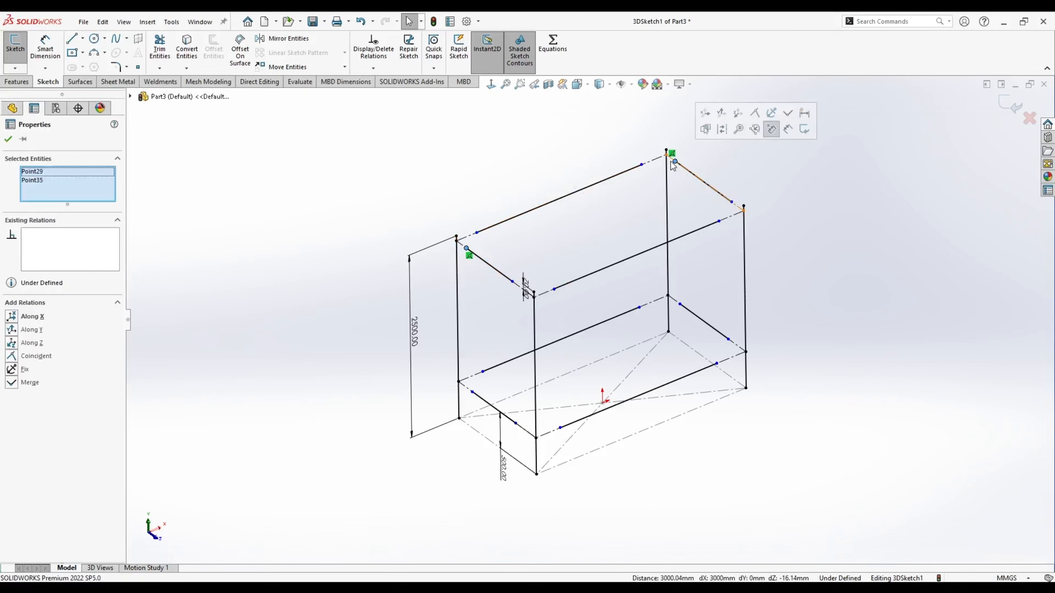
{"action": "left_click", "coordinate": [704, 112]}
{"action": "left_click", "coordinate": [732, 201]}
{"action": "left_click", "coordinate": [513, 282], "text": "ctrl"}
{"action": "left_click", "coordinate": [542, 231]}
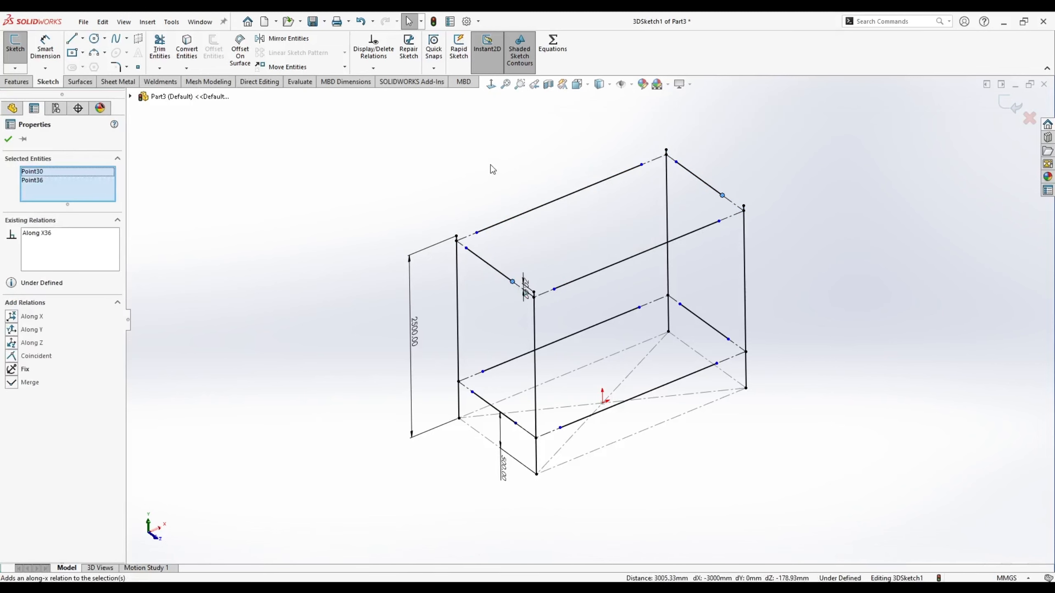
{"action": "left_click", "coordinate": [472, 391]}
{"action": "left_click", "coordinate": [680, 304], "text": "ctrl"}
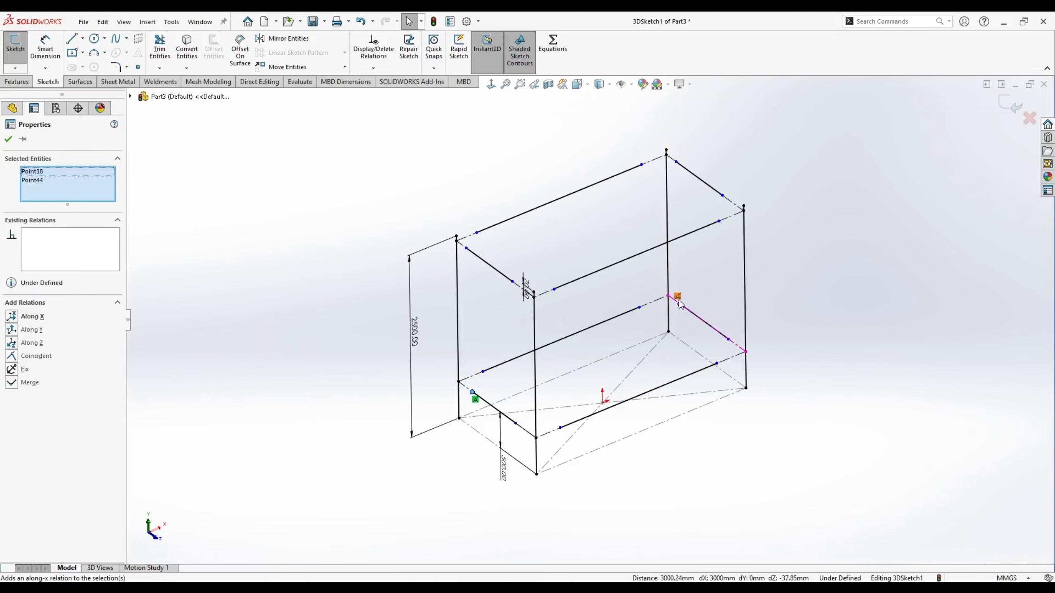
{"action": "left_click", "coordinate": [12, 317]}
{"action": "left_click", "coordinate": [516, 423]}
{"action": "left_click", "coordinate": [727, 339], "text": "ctrl"}
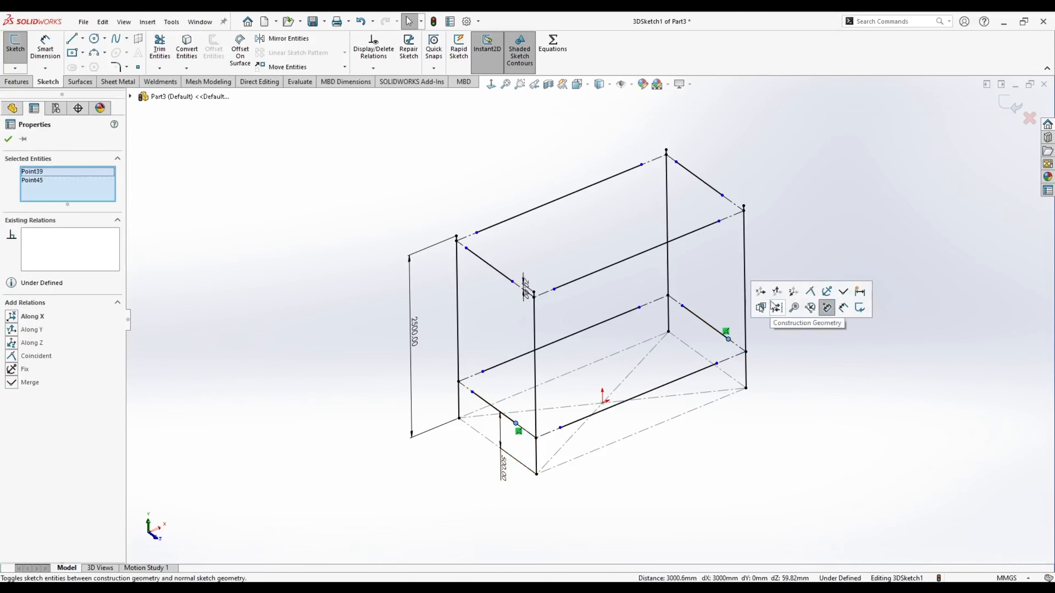
{"action": "left_click", "coordinate": [824, 306]}
- Slide a point to the right along the top edge
{"action": "left_click", "coordinate": [619, 175]}
{"action": "left_click_drag", "start_coordinate": [617, 183], "coordinate": [639, 166]}
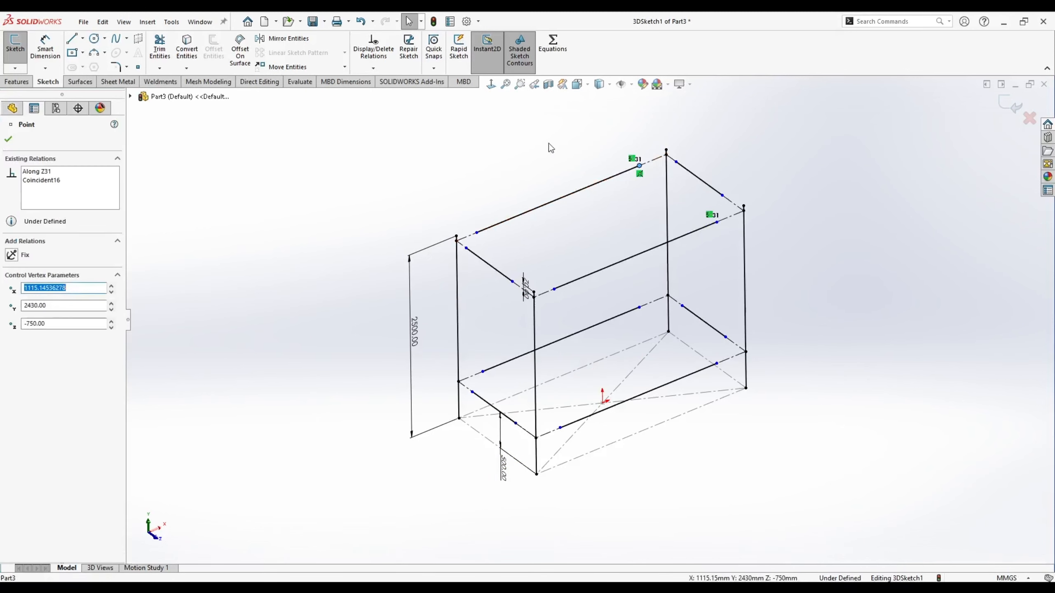
{"action": "left_click", "coordinate": [547, 143]}
{"action": "scroll", "coordinate": [636, 308], "scroll_direction": "up", "scroll_amount": 2}
{"action": "scroll", "coordinate": [698, 298], "scroll_direction": "down", "scroll_amount": 2}
- Align the right-end, left, rear and front endpoint pairs along Y
{"action": "left_click", "coordinate": [688, 227]}
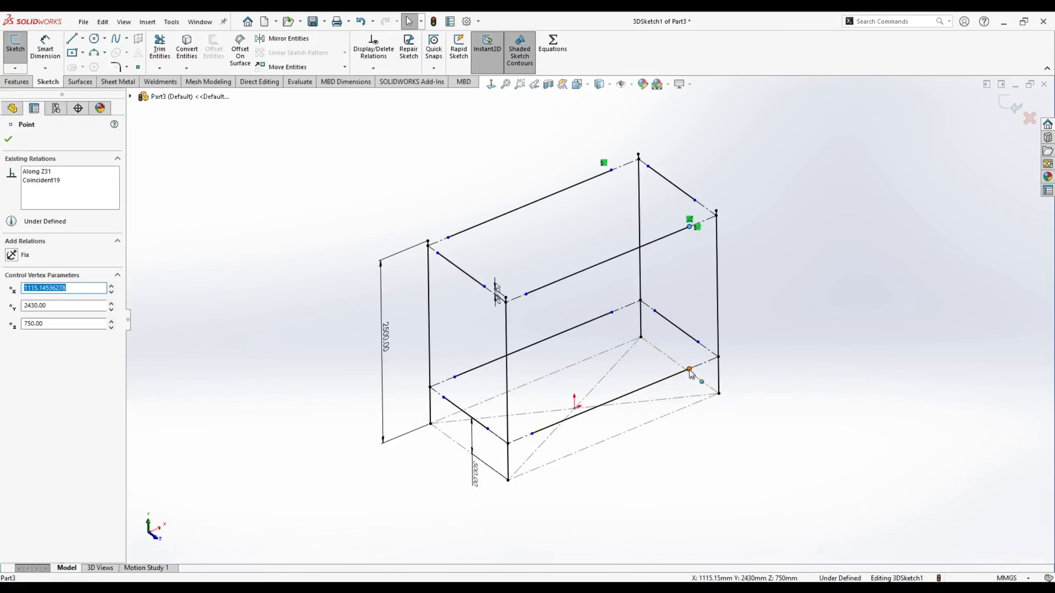
{"action": "left_click", "coordinate": [689, 368], "text": "ctrl"}
{"action": "left_click", "coordinate": [736, 321]}
{"action": "left_click", "coordinate": [525, 294]}
{"action": "left_click", "coordinate": [532, 434], "text": "ctrl"}
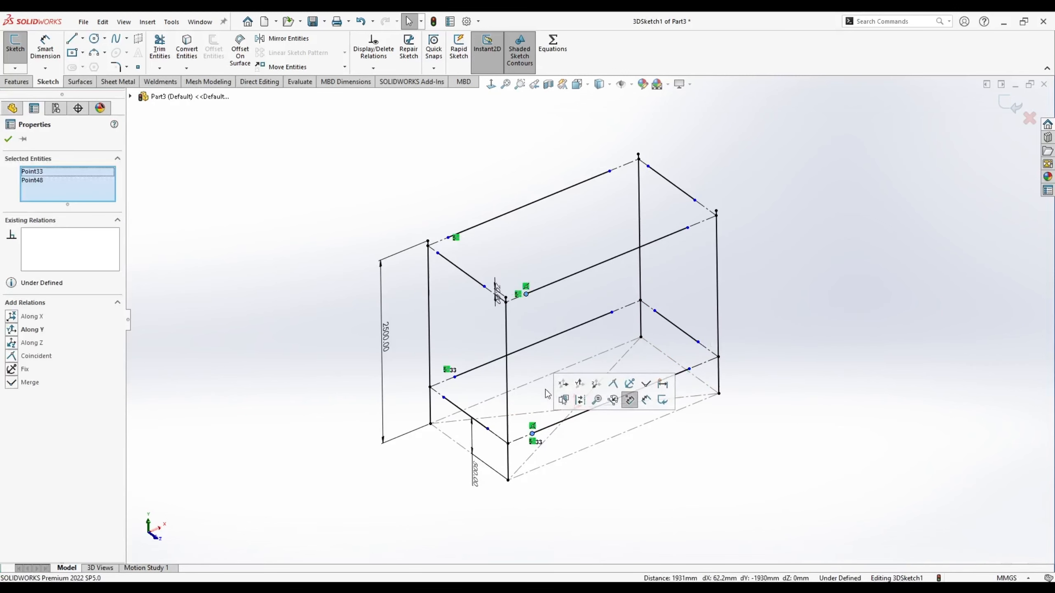
{"action": "left_click", "coordinate": [582, 384]}
{"action": "left_click", "coordinate": [654, 310]}
{"action": "left_click", "coordinate": [648, 166], "text": "ctrl"}
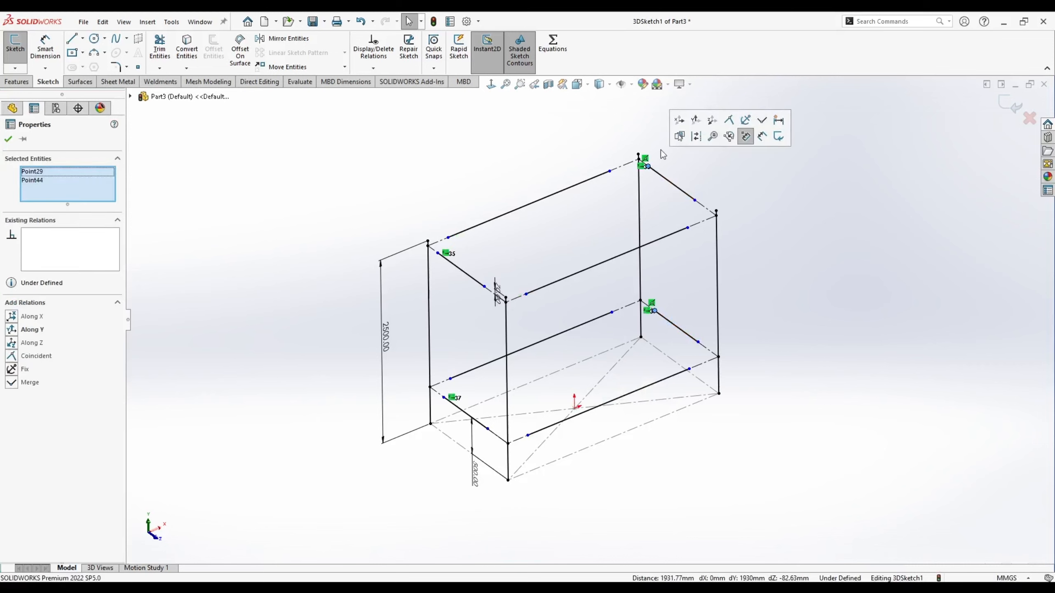
{"action": "left_click", "coordinate": [698, 118]}
{"action": "left_click", "coordinate": [829, 255]}
{"action": "left_click", "coordinate": [694, 200]}
{"action": "left_click", "coordinate": [698, 342], "text": "ctrl"}
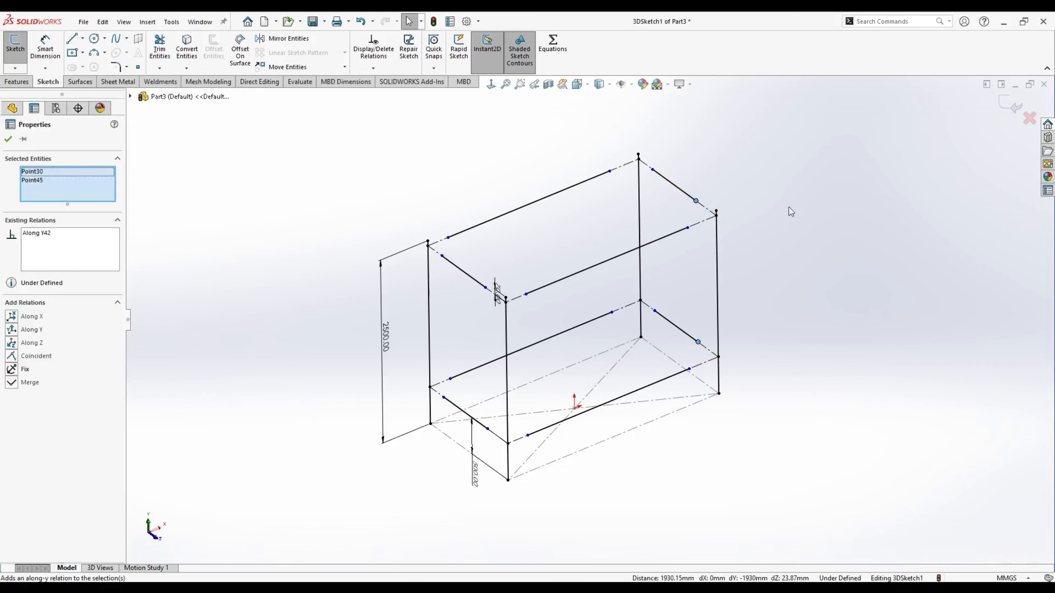
{"action": "left_click", "coordinate": [736, 299]}
- Inspect the relations on the frame's sketch points
{"action": "left_click", "coordinate": [673, 233]}
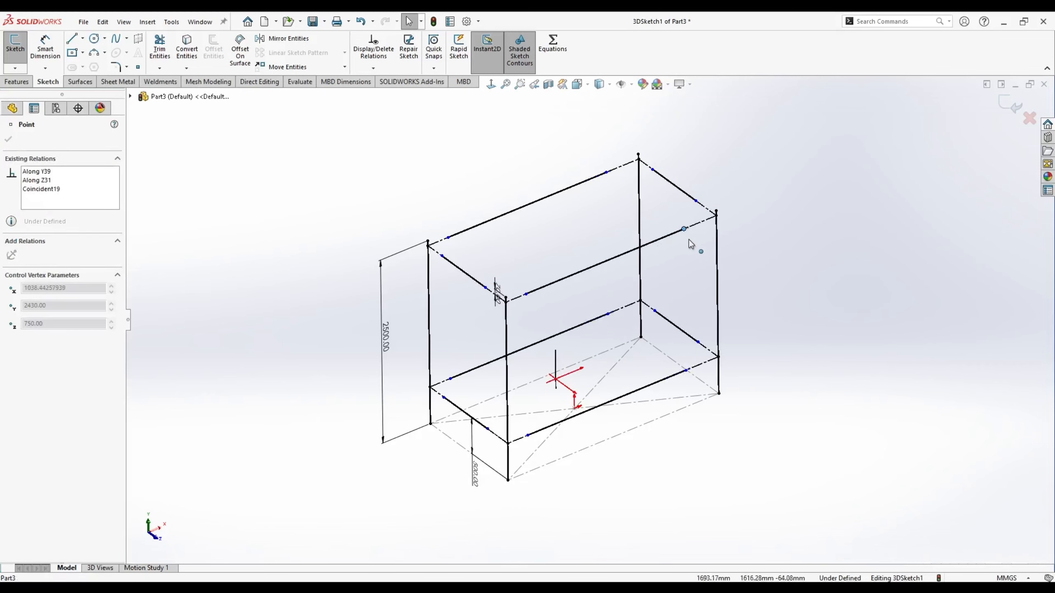
{"action": "left_click", "coordinate": [457, 235]}
{"action": "left_click", "coordinate": [431, 215]}
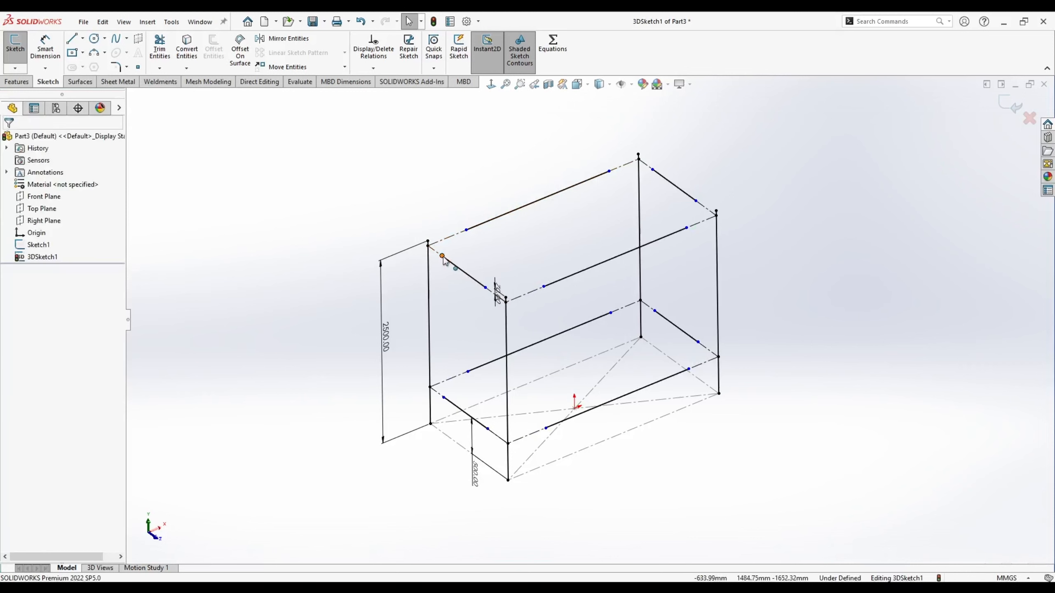
{"action": "left_click", "coordinate": [442, 256]}
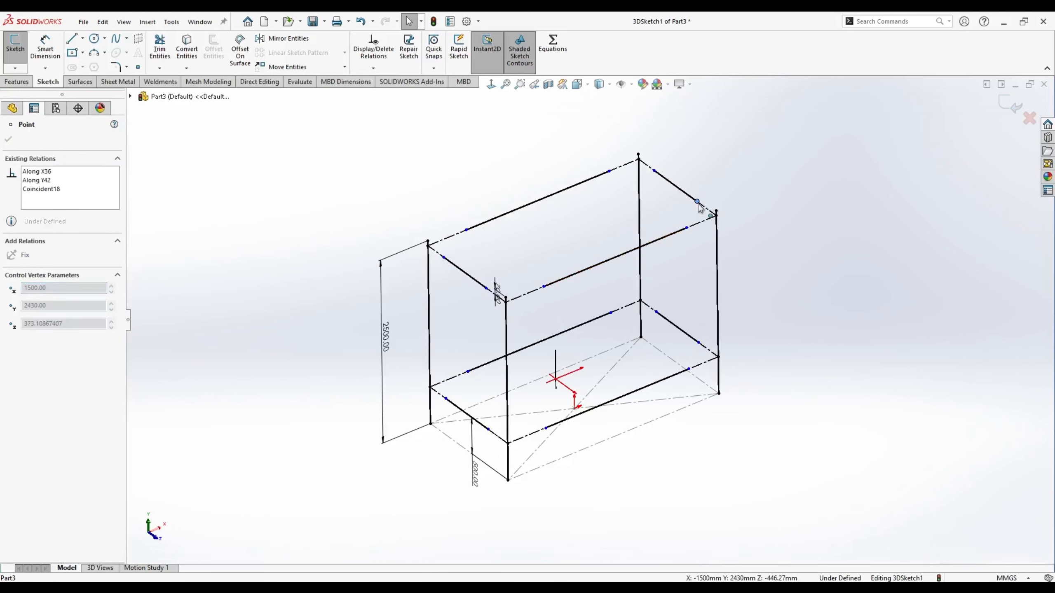
{"action": "left_click", "coordinate": [668, 267]}
{"action": "left_click", "coordinate": [45, 47]}
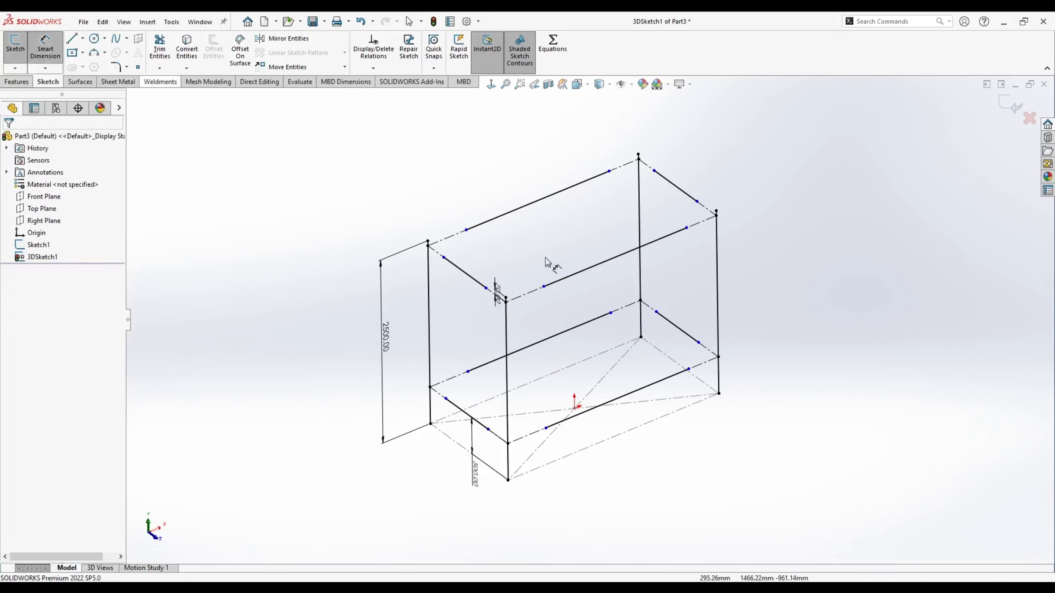
- Dimension the two top line-end gaps to the corners at 90 mm each
{"action": "left_click", "coordinate": [654, 171]}
{"action": "left_click", "coordinate": [638, 158]}
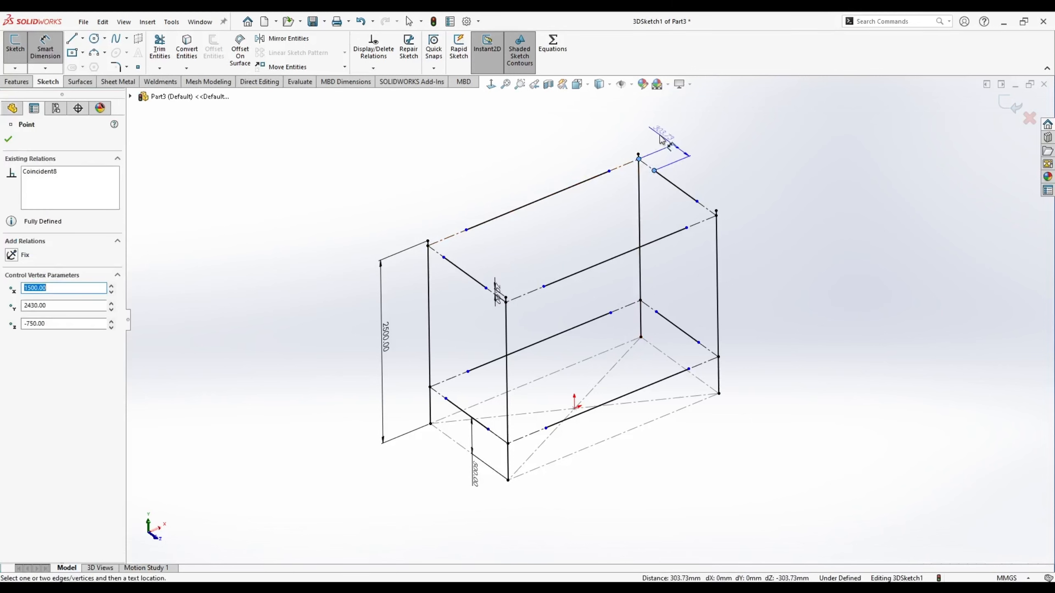
{"action": "left_click", "coordinate": [661, 137]}
{"action": "type", "text": "90"}
{"action": "key", "text": "Return"}
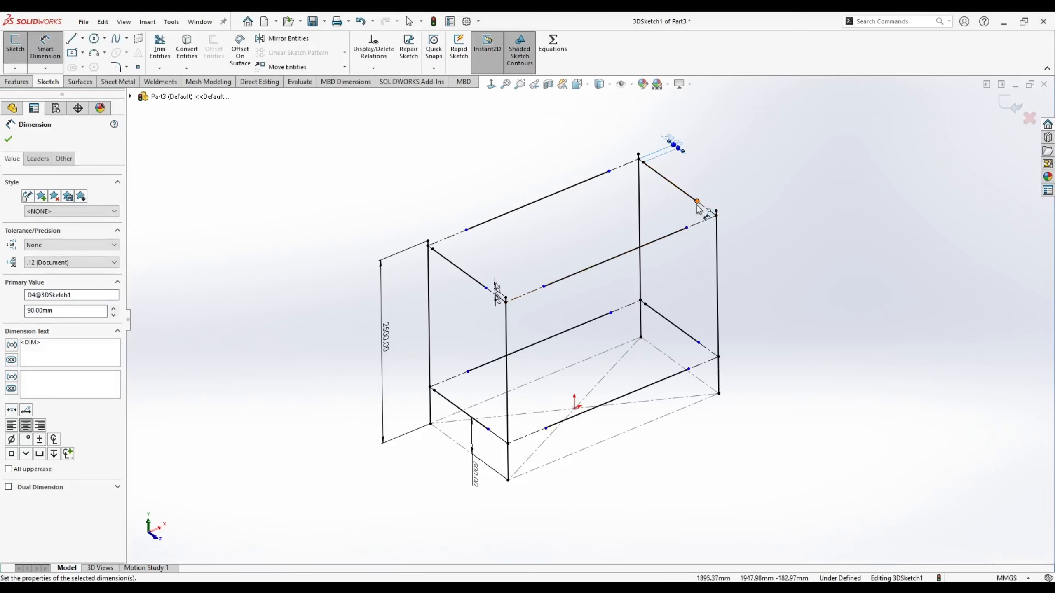
{"action": "left_click", "coordinate": [697, 201]}
{"action": "left_click", "coordinate": [716, 212]}
{"action": "left_click", "coordinate": [743, 189]}
{"action": "type", "text": "90"}
{"action": "key", "text": "Return"}
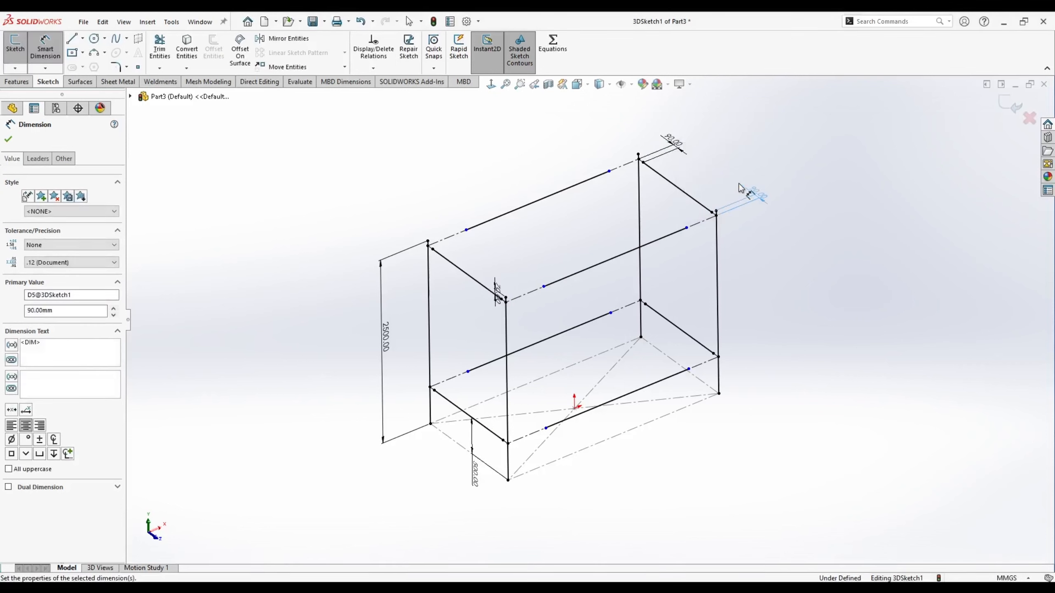
- Dimension the two lower line-end gaps to the bottom corners at 80 mm each
{"action": "left_click", "coordinate": [688, 368]}
{"action": "left_click", "coordinate": [718, 357]}
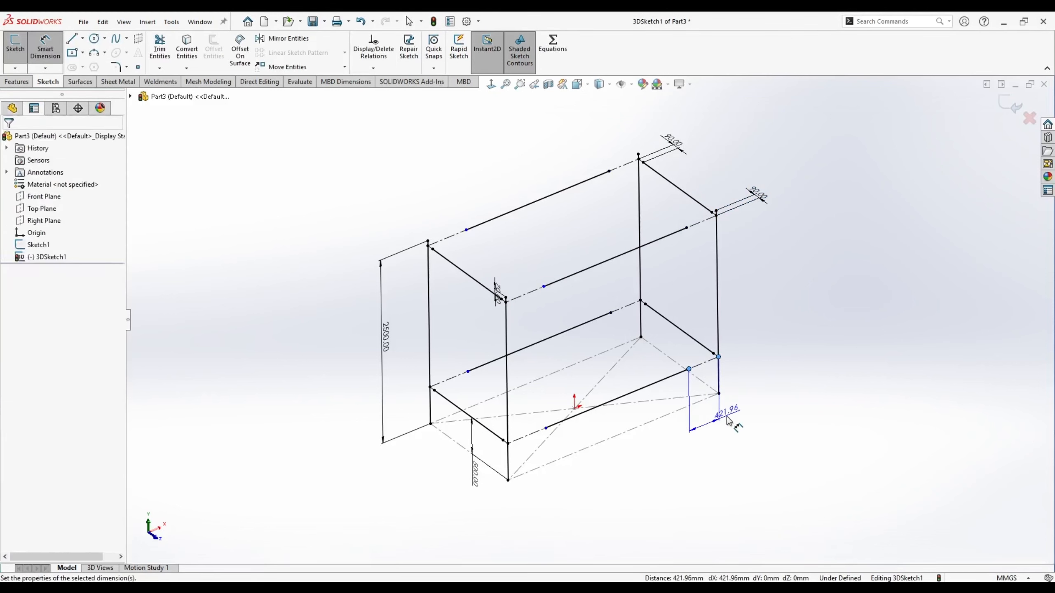
{"action": "left_click", "coordinate": [722, 417]}
{"action": "type", "text": "80"}
{"action": "key", "text": "Return"}
{"action": "left_click", "coordinate": [545, 428]}
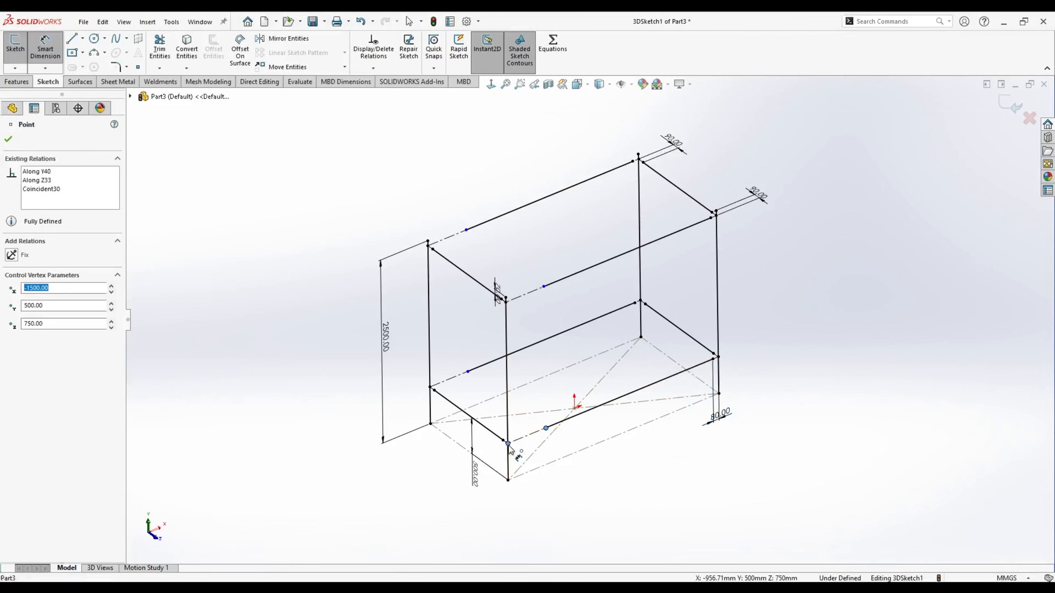
{"action": "left_click", "coordinate": [507, 443]}
{"action": "left_click", "coordinate": [546, 500]}
{"action": "type", "text": "80"}
{"action": "key", "text": "Return"}
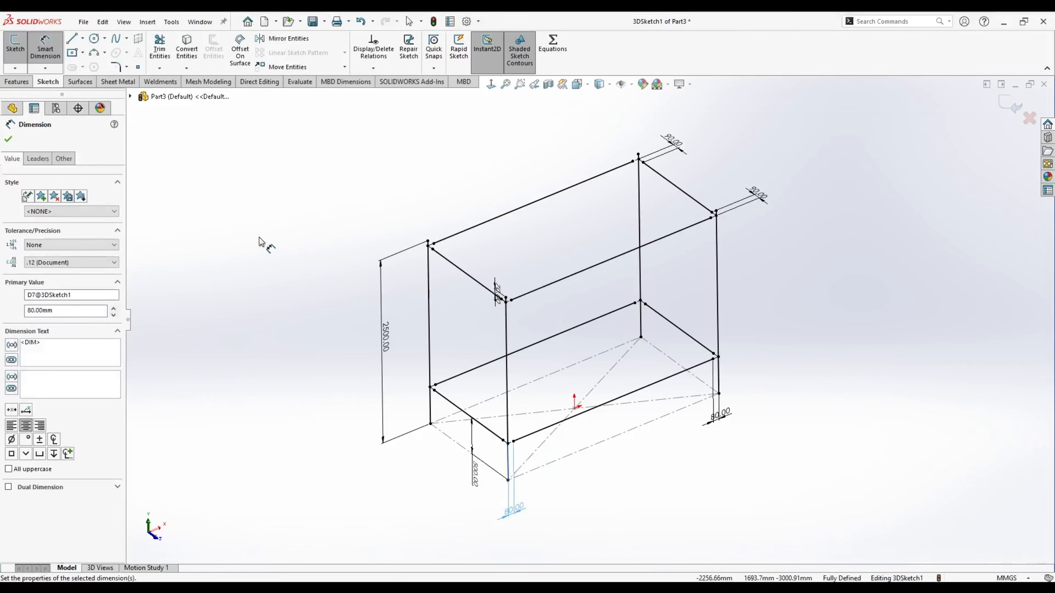
- Switch to the isometric view and exit the fully defined 3D sketch
{"action": "key", "text": "Escape"}
{"action": "middle_click_drag", "start_coordinate": [264, 241], "coordinate": [291, 215]}
{"action": "key", "text": "space"}
{"action": "left_click", "coordinate": [404, 365]}
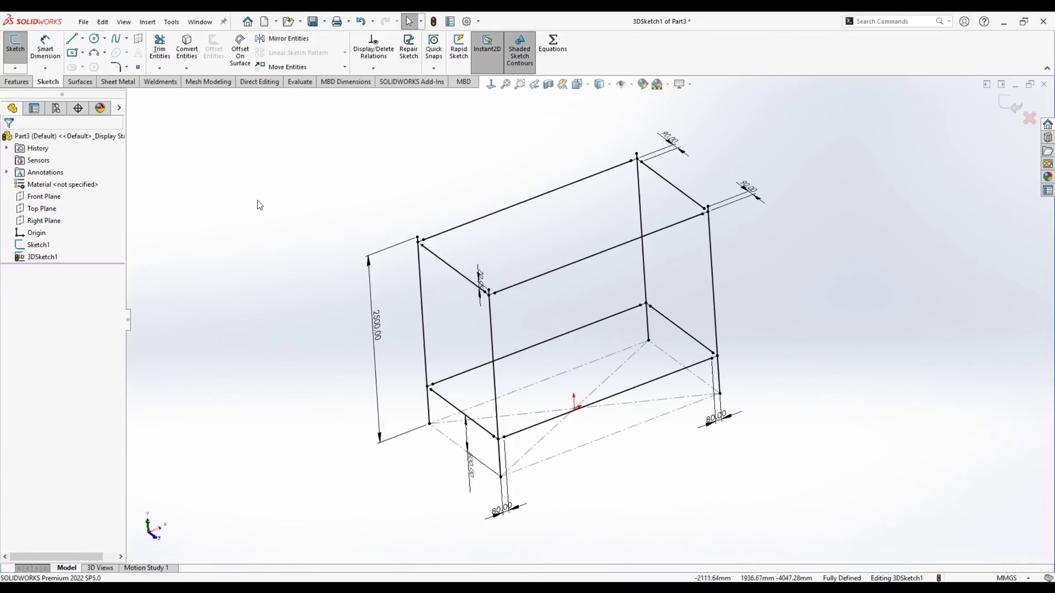
{"action": "left_click", "coordinate": [1008, 110]}
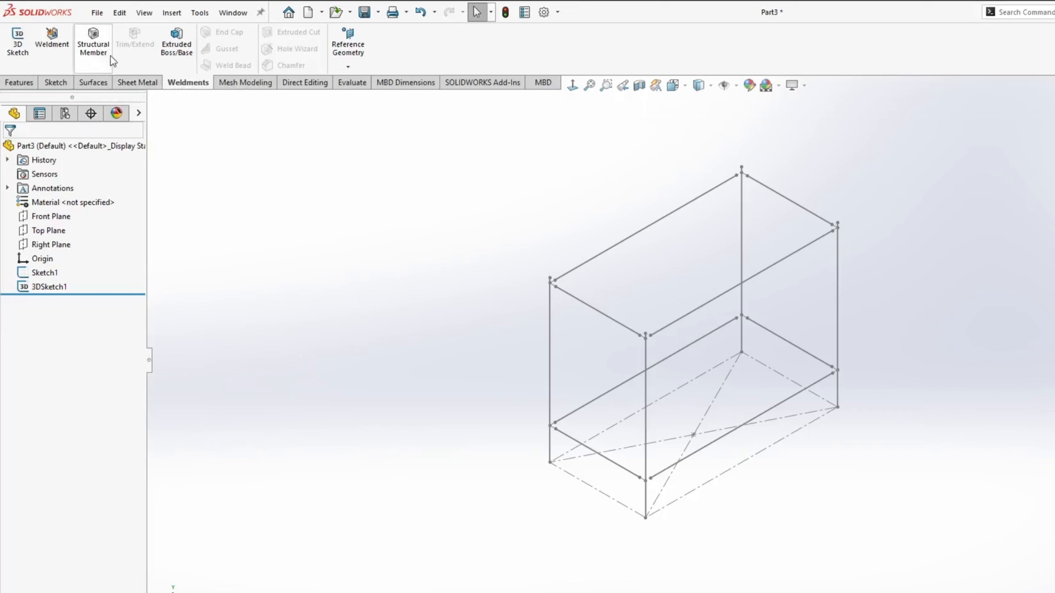
- Start a structural member with the I-Profiles standard, HEB Profiles type and HEB 140 size
{"action": "left_click", "coordinate": [94, 47]}
{"action": "left_click", "coordinate": [58, 236]}
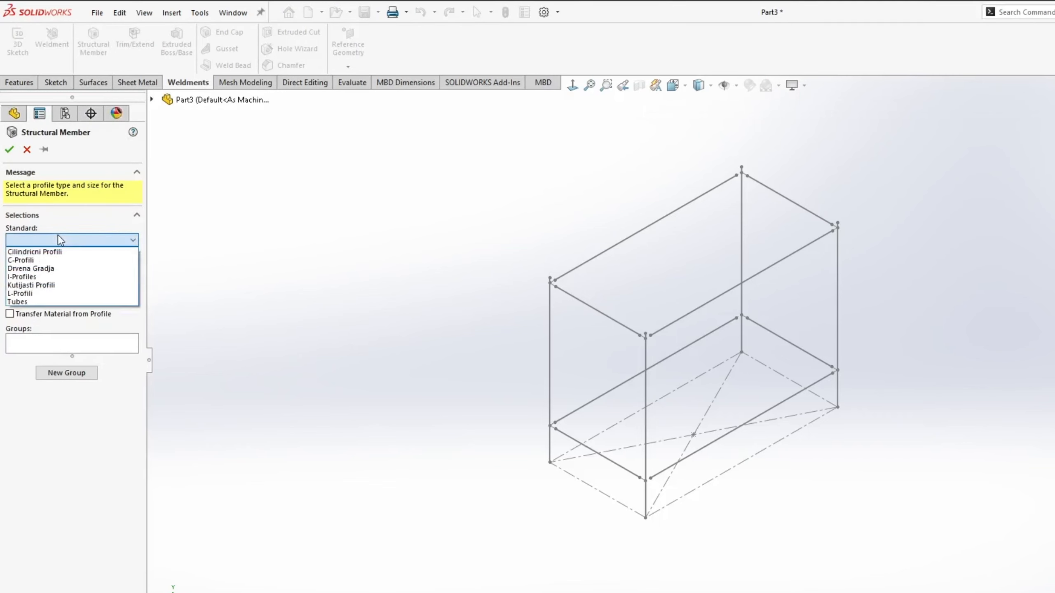
{"action": "left_click", "coordinate": [41, 277]}
{"action": "left_click", "coordinate": [40, 272]}
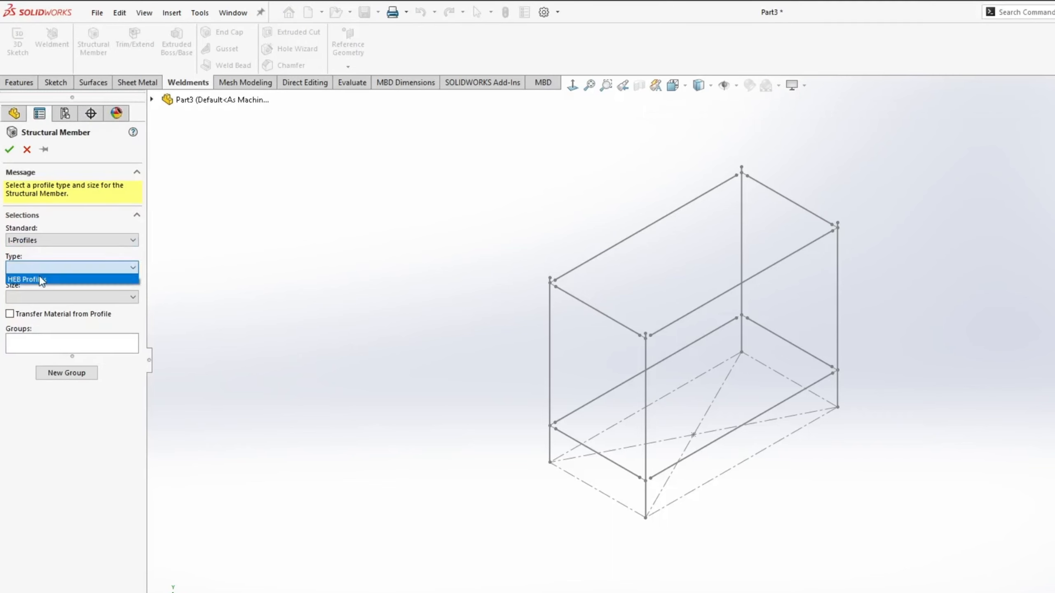
{"action": "left_click", "coordinate": [39, 278]}
{"action": "left_click", "coordinate": [24, 297]}
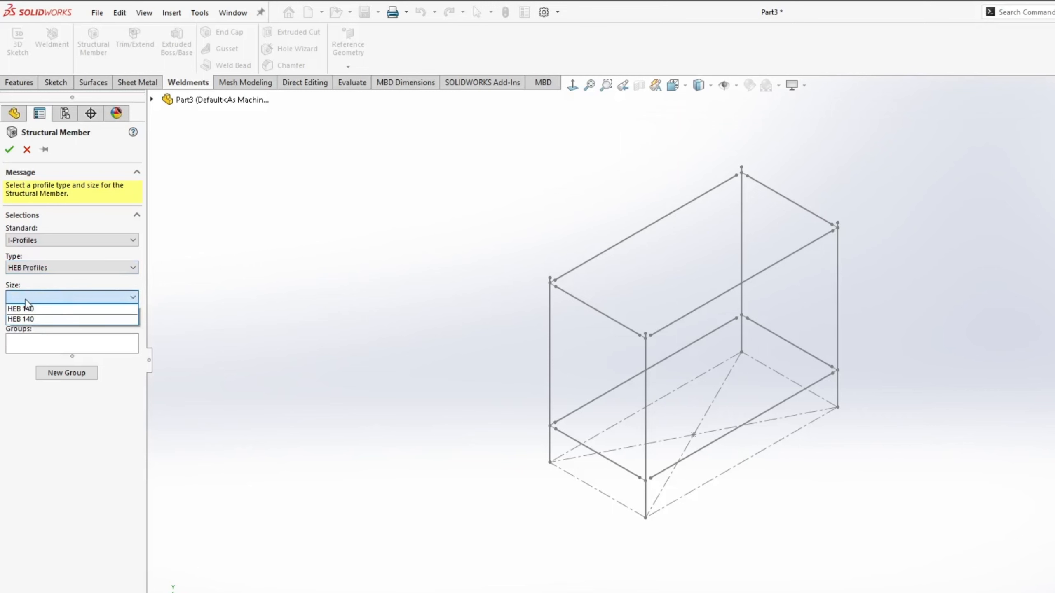
{"action": "left_click", "coordinate": [37, 309]}
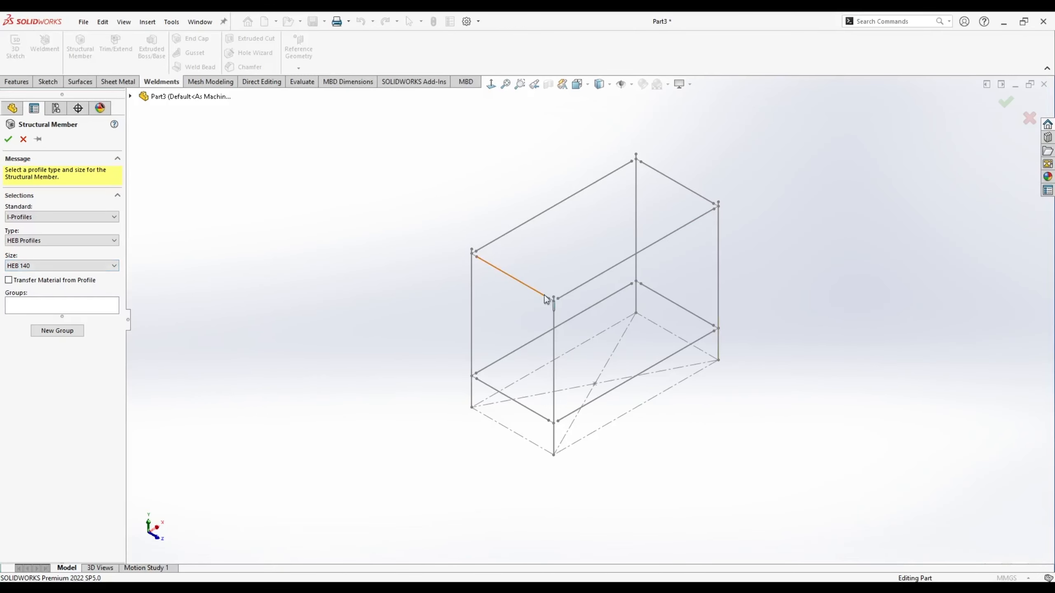
- Pick the four vertical lines as column paths and rotate the profiles 90°
{"action": "left_click", "coordinate": [471, 292]}
{"action": "scroll", "coordinate": [498, 299], "scroll_direction": "down", "scroll_amount": 2}
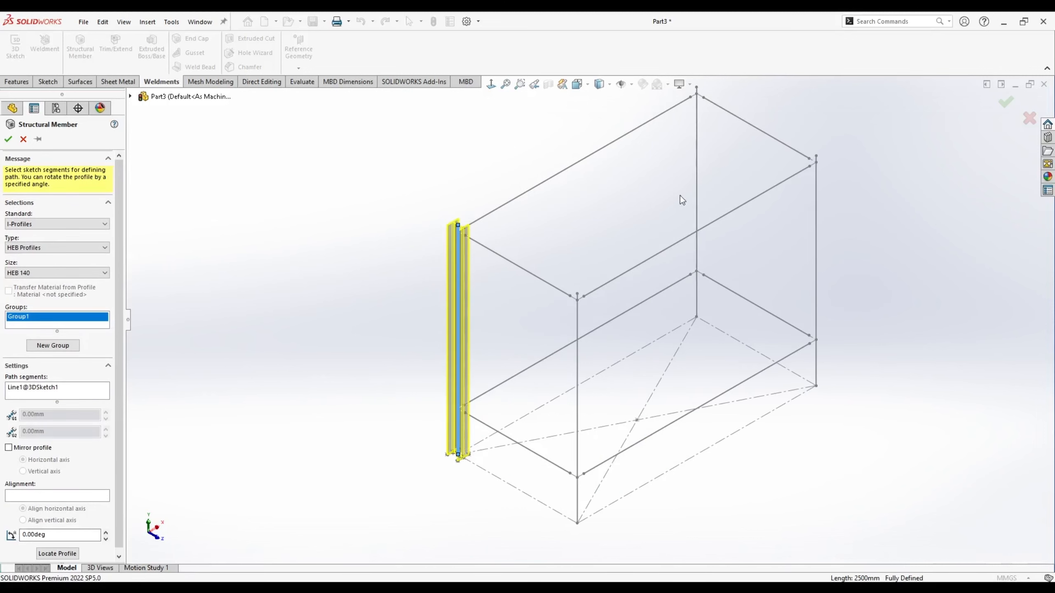
{"action": "left_click", "coordinate": [696, 166]}
{"action": "left_click", "coordinate": [816, 219]}
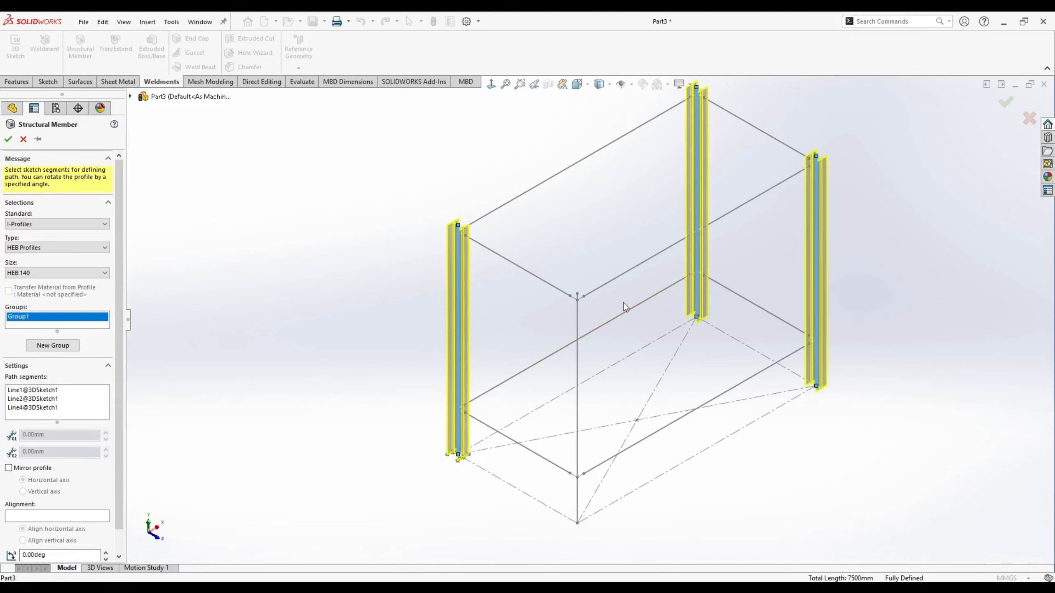
{"action": "left_click", "coordinate": [578, 319]}
{"action": "scroll", "coordinate": [582, 319], "scroll_direction": "up", "scroll_amount": 2}
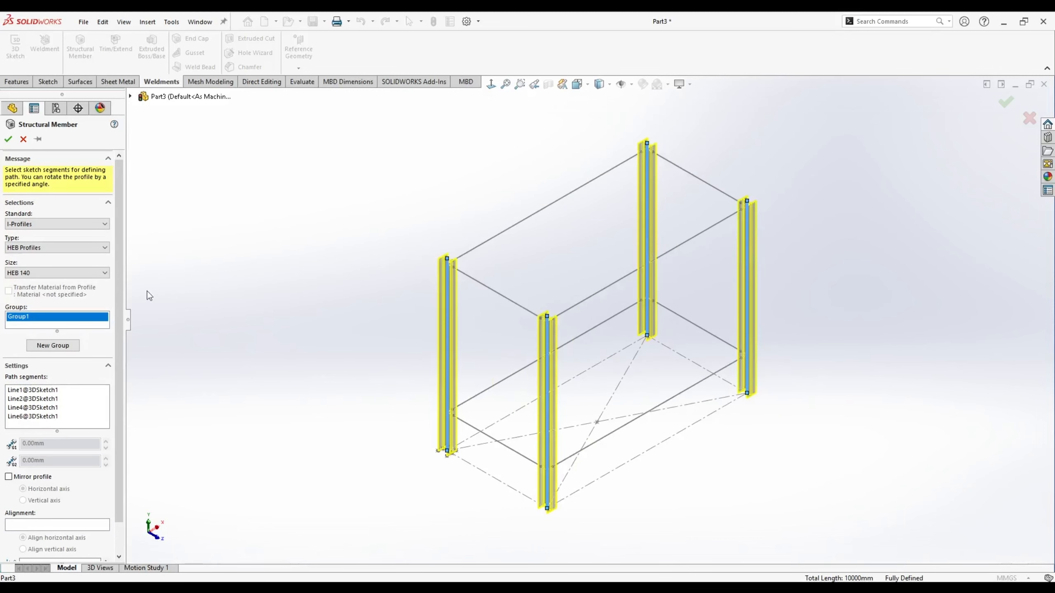
{"action": "scroll", "coordinate": [119, 310], "scroll_direction": "down", "scroll_amount": 2}
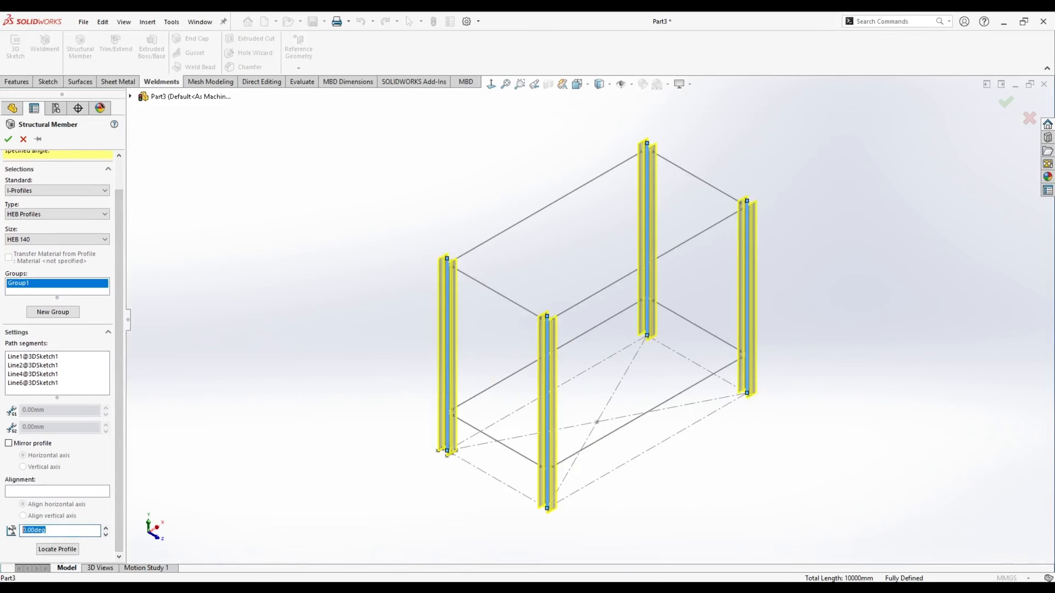
{"action": "key", "text": "Return"}
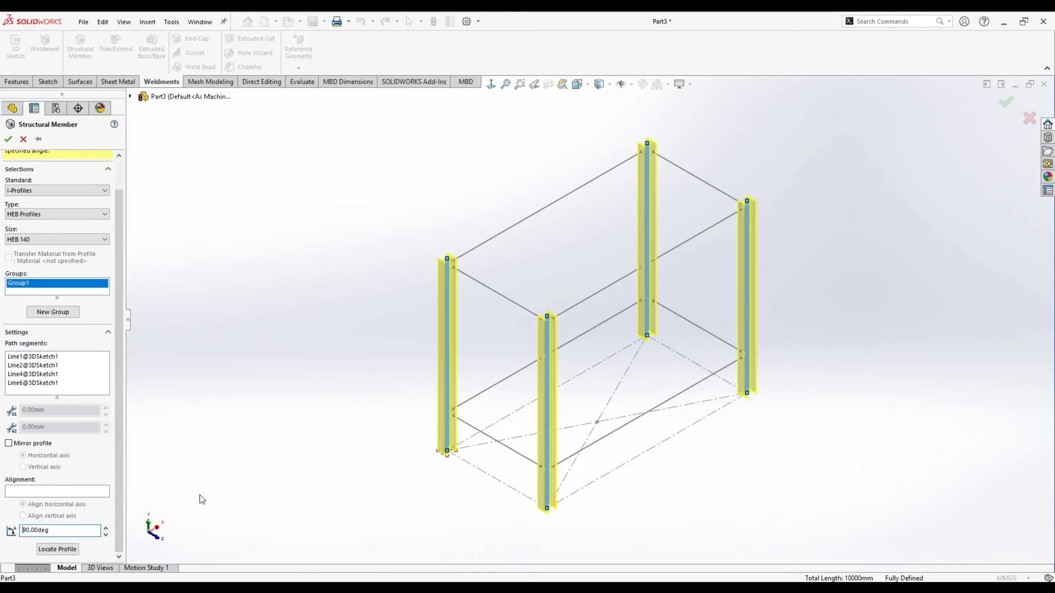
{"action": "scroll", "coordinate": [606, 318], "scroll_direction": "up", "scroll_amount": 2}
{"action": "scroll", "coordinate": [666, 299], "scroll_direction": "down", "scroll_amount": 2}
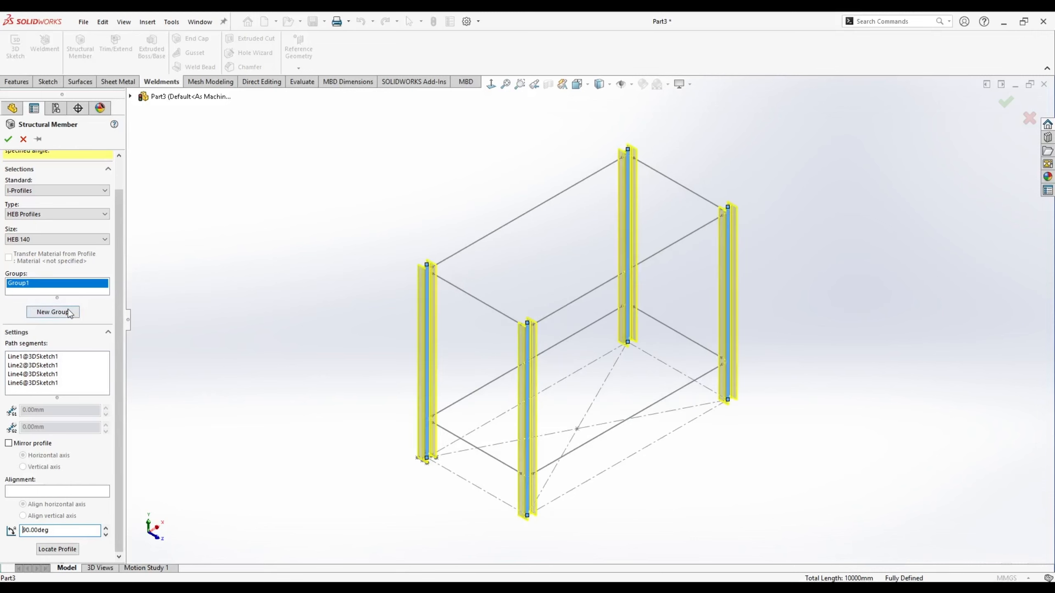
- Add a new group with HEB 140 beams on the two long top edges
{"action": "left_click", "coordinate": [59, 312]}
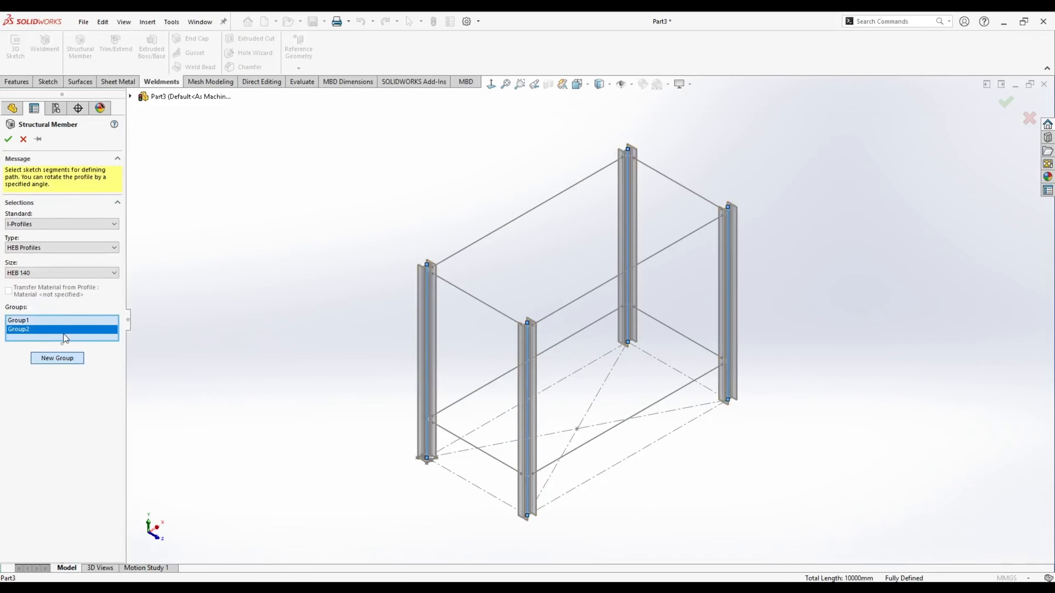
{"action": "left_click", "coordinate": [532, 210]}
{"action": "left_click", "coordinate": [683, 241]}
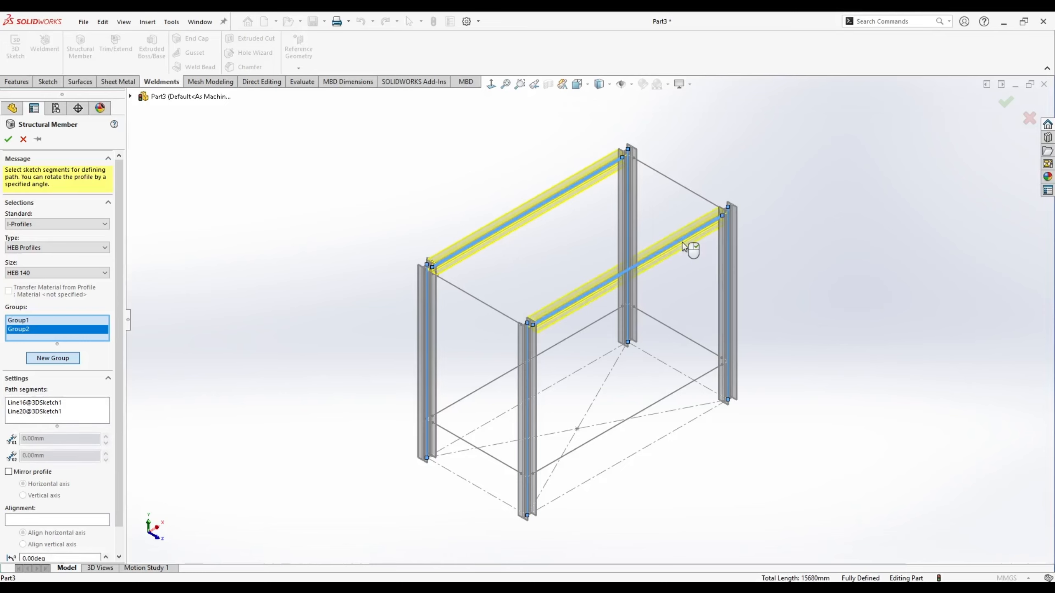
{"action": "scroll", "coordinate": [453, 337], "scroll_direction": "down", "scroll_amount": 5}
{"action": "scroll", "coordinate": [412, 300], "scroll_direction": "up", "scroll_amount": 6}
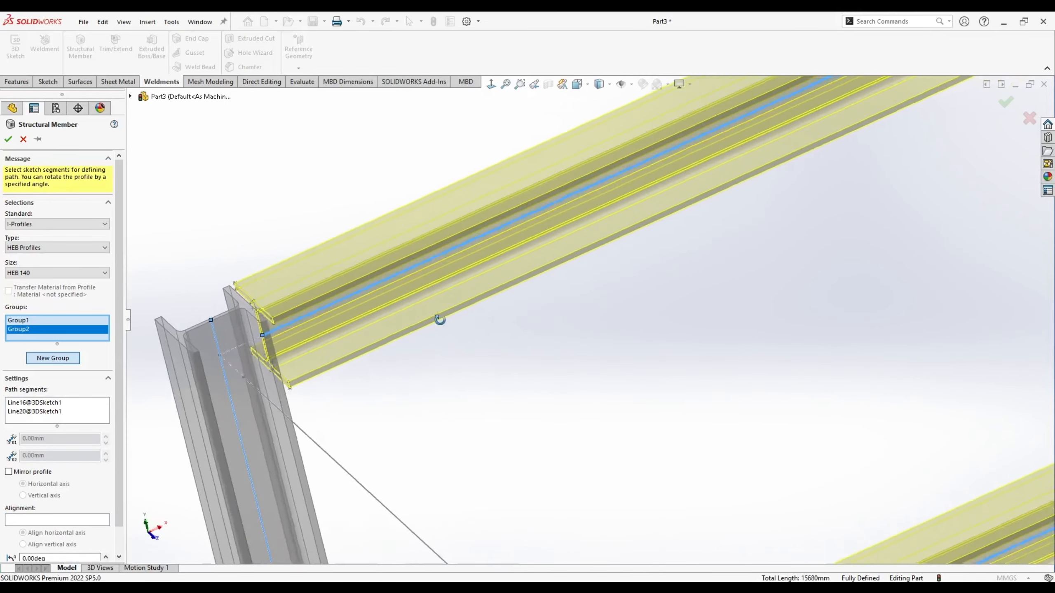
{"action": "middle_click_drag", "start_coordinate": [755, 273], "coordinate": [673, 391]}
- Add a new group with beams on the two short top edges
{"action": "left_click", "coordinate": [56, 358]}
{"action": "left_click", "coordinate": [511, 345]}
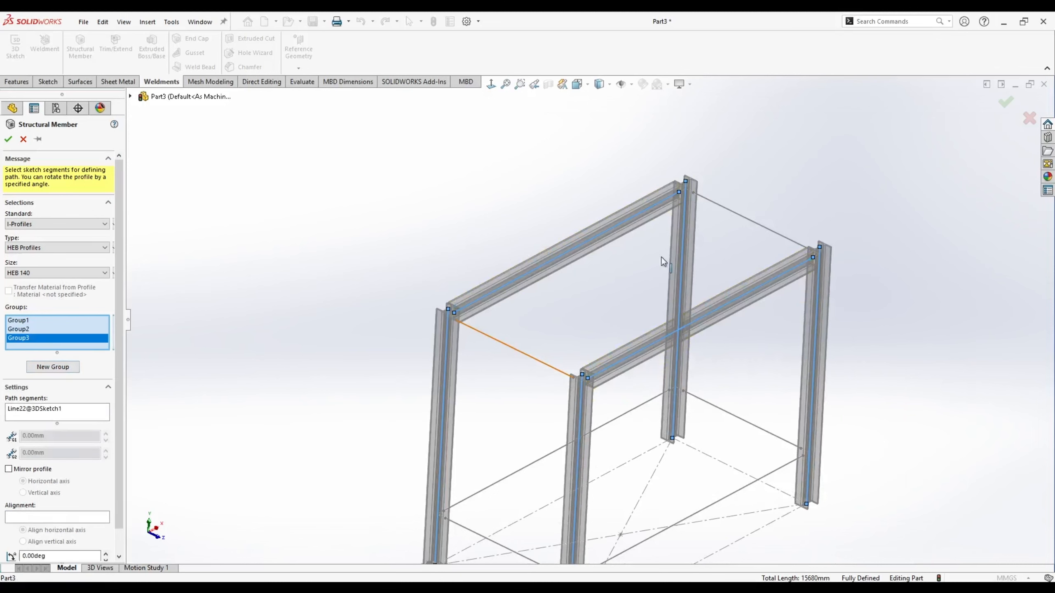
{"action": "left_click", "coordinate": [747, 219]}
{"action": "scroll", "coordinate": [590, 341], "scroll_direction": "up", "scroll_amount": 3}
{"action": "scroll", "coordinate": [648, 403], "scroll_direction": "down", "scroll_amount": 3}
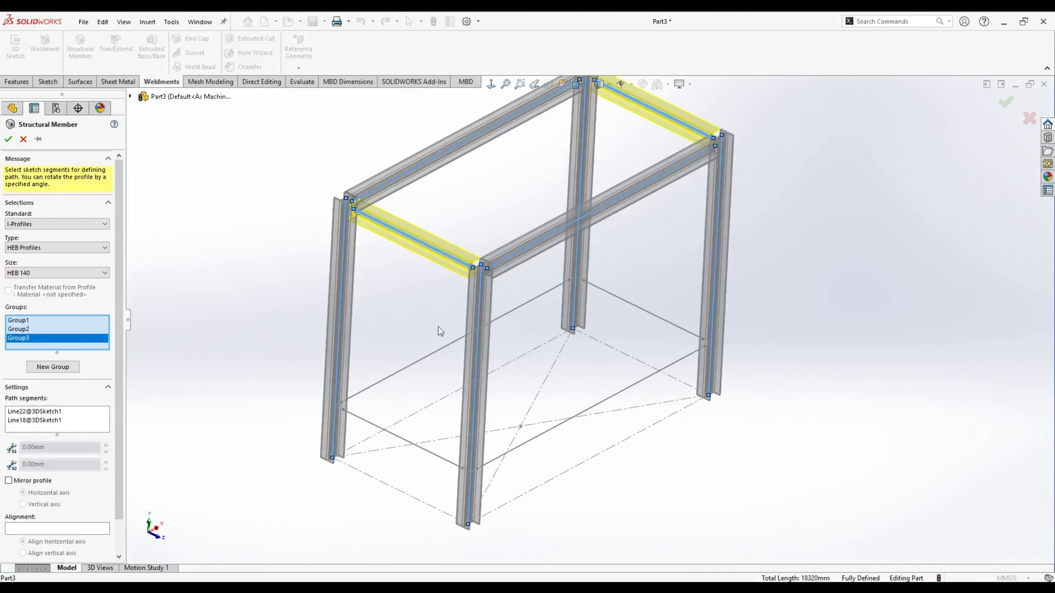
- Add a group of two lower cross beams with bottom flanges seated on their lines
{"action": "left_click", "coordinate": [50, 369]}
{"action": "scroll", "coordinate": [315, 344], "scroll_direction": "up", "scroll_amount": 2}
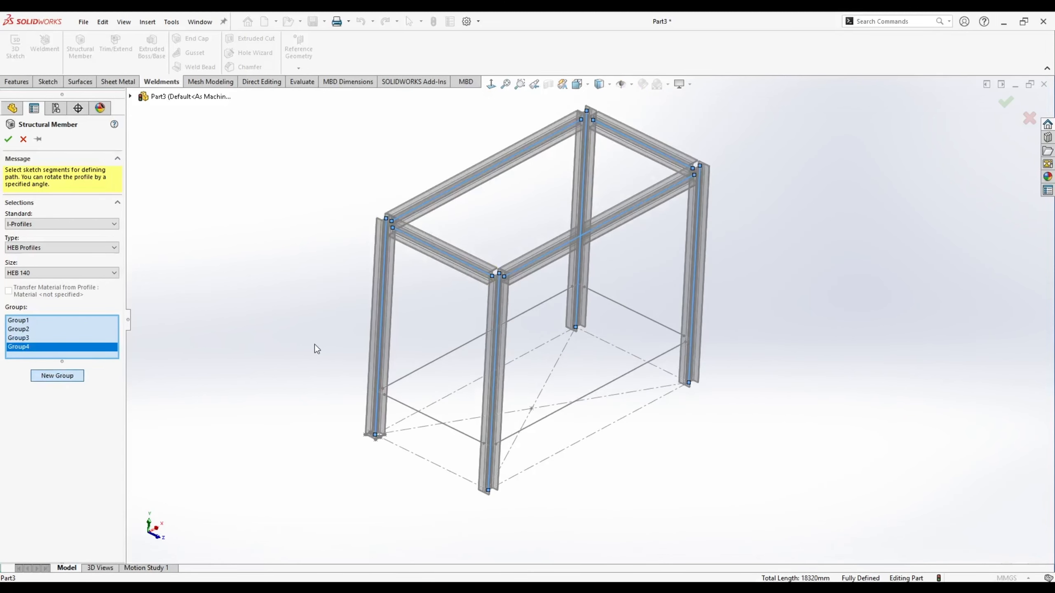
{"action": "scroll", "coordinate": [420, 382], "scroll_direction": "down", "scroll_amount": 4}
{"action": "left_click", "coordinate": [452, 413]}
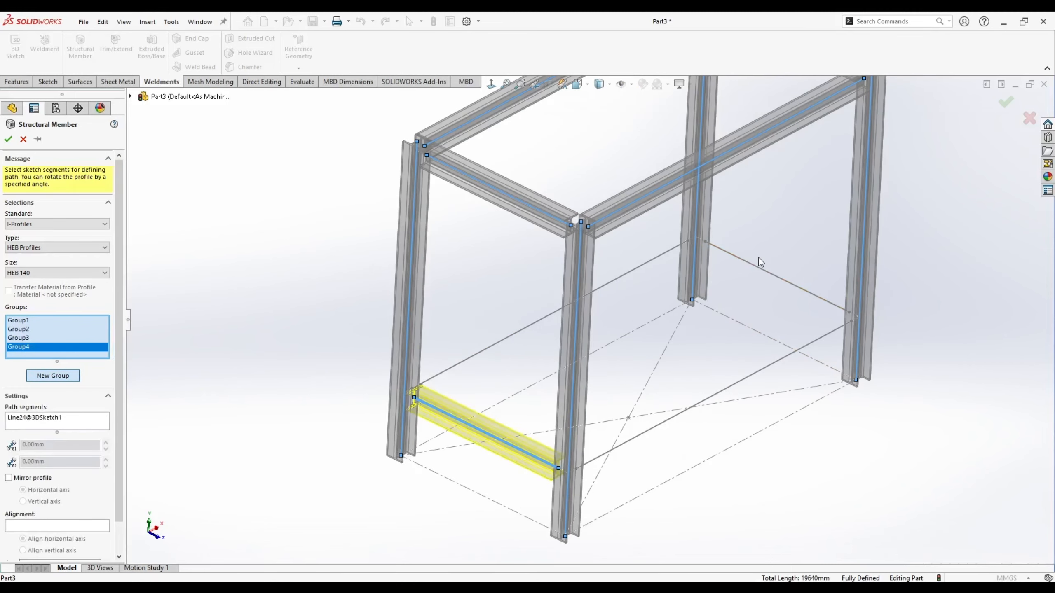
{"action": "left_click", "coordinate": [739, 266]}
{"action": "scroll", "coordinate": [472, 365], "scroll_direction": "down", "scroll_amount": 8}
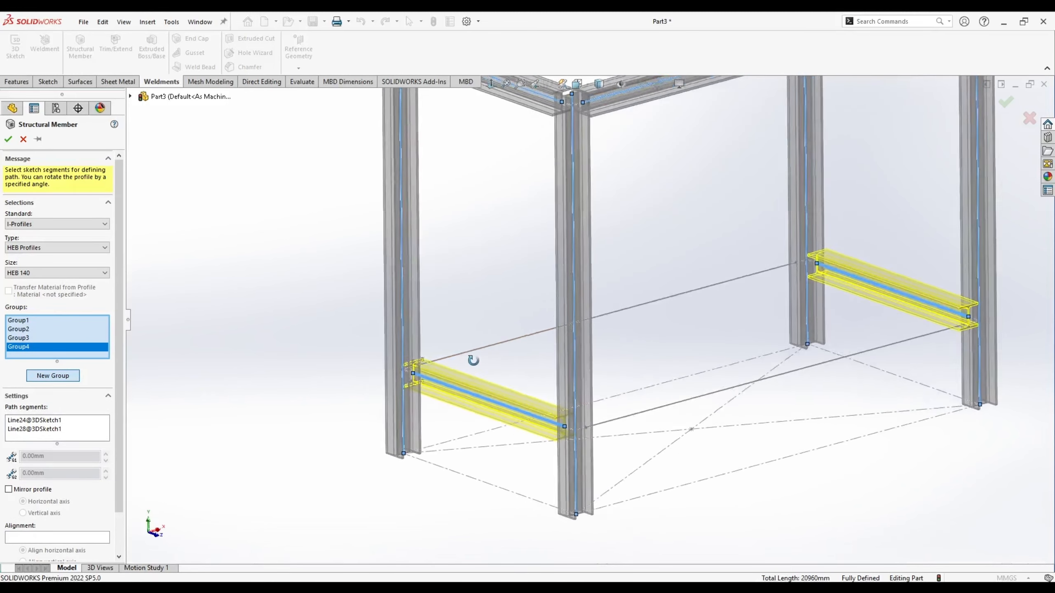
{"action": "scroll", "coordinate": [473, 345], "scroll_direction": "down", "scroll_amount": 3}
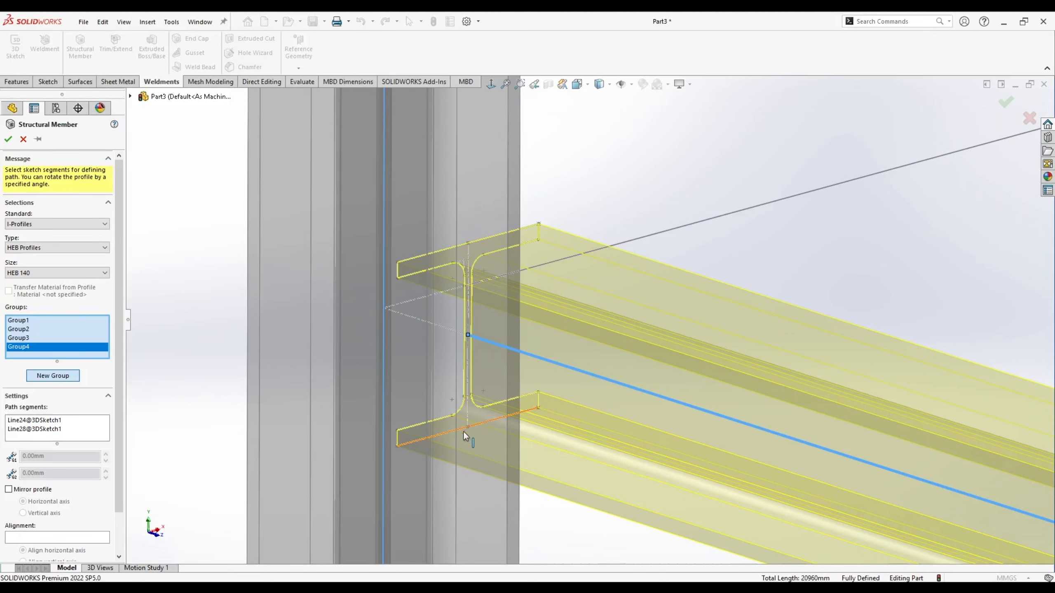
{"action": "scroll", "coordinate": [490, 333], "scroll_direction": "up", "scroll_amount": 10}
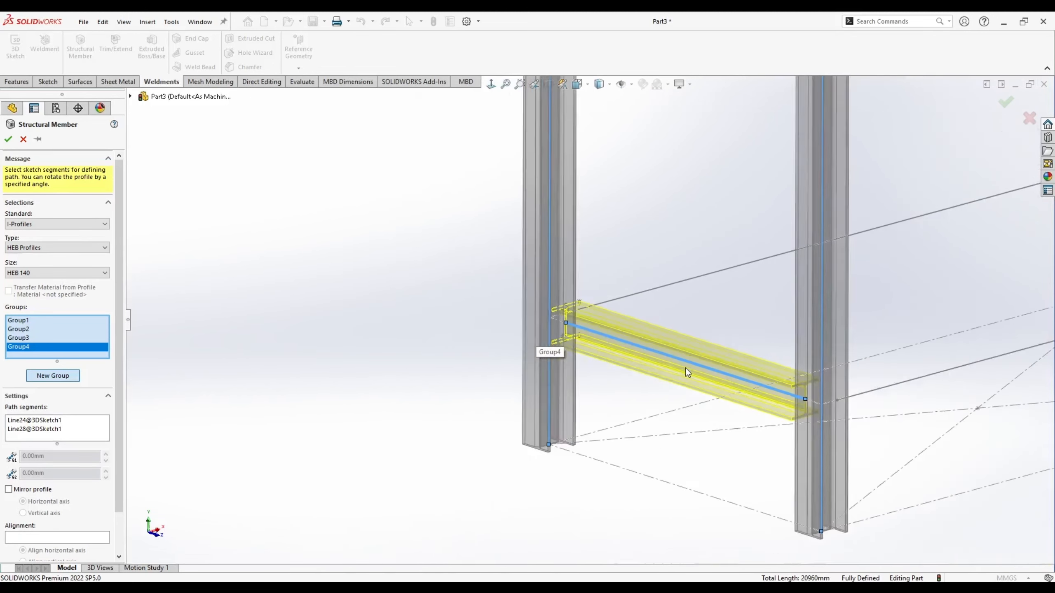
{"action": "scroll", "coordinate": [686, 368], "scroll_direction": "down", "scroll_amount": 5}
{"action": "scroll", "coordinate": [21, 305], "scroll_direction": "down", "scroll_amount": 2}
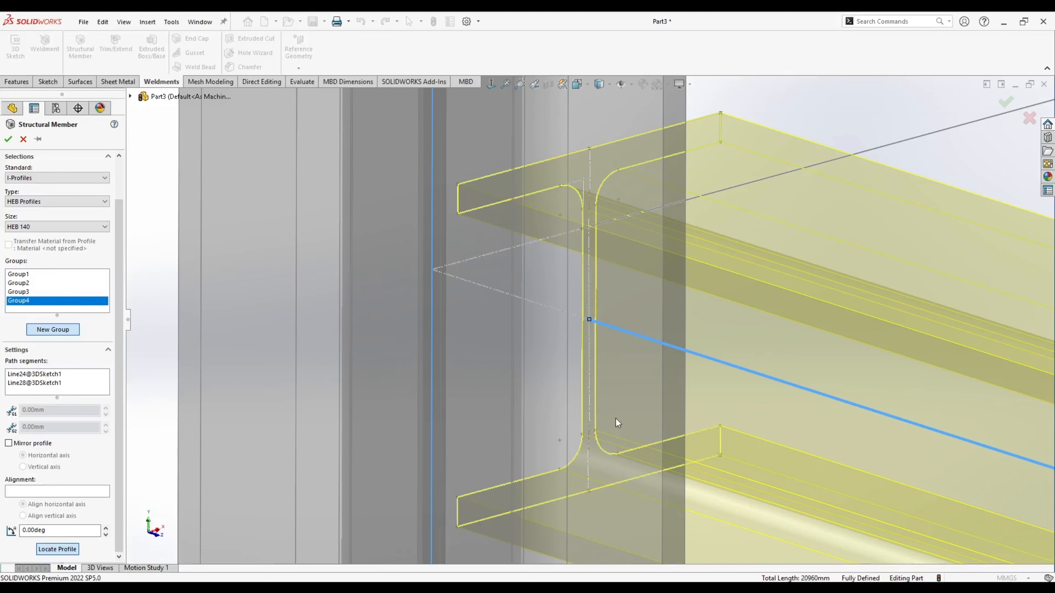
{"action": "left_click", "coordinate": [589, 492]}
{"action": "scroll", "coordinate": [589, 491], "scroll_direction": "up", "scroll_amount": 5}
{"action": "scroll", "coordinate": [515, 380], "scroll_direction": "down", "scroll_amount": 4}
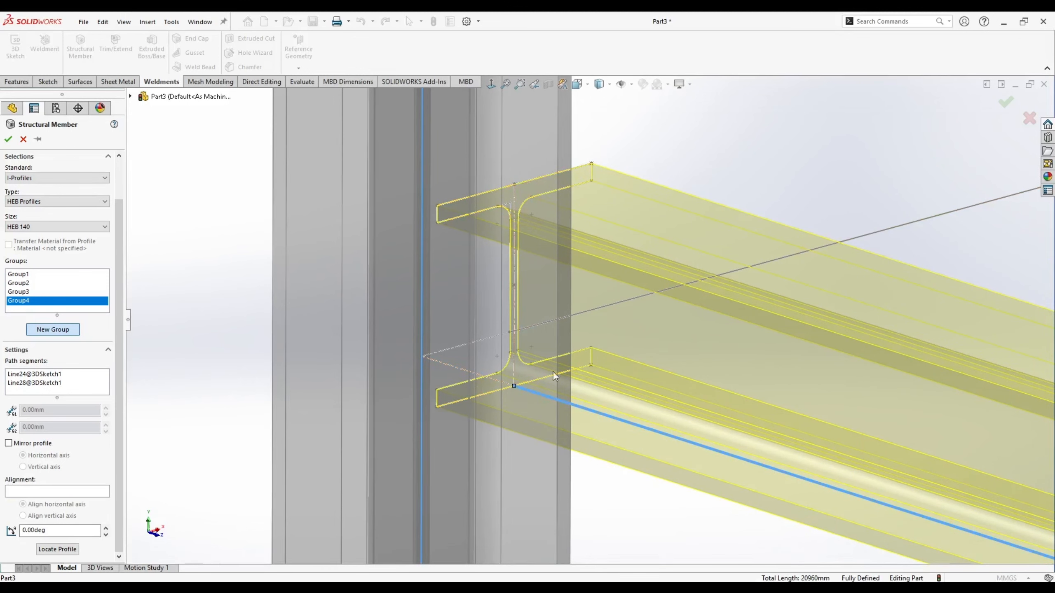
{"action": "scroll", "coordinate": [553, 372], "scroll_direction": "up", "scroll_amount": 6}
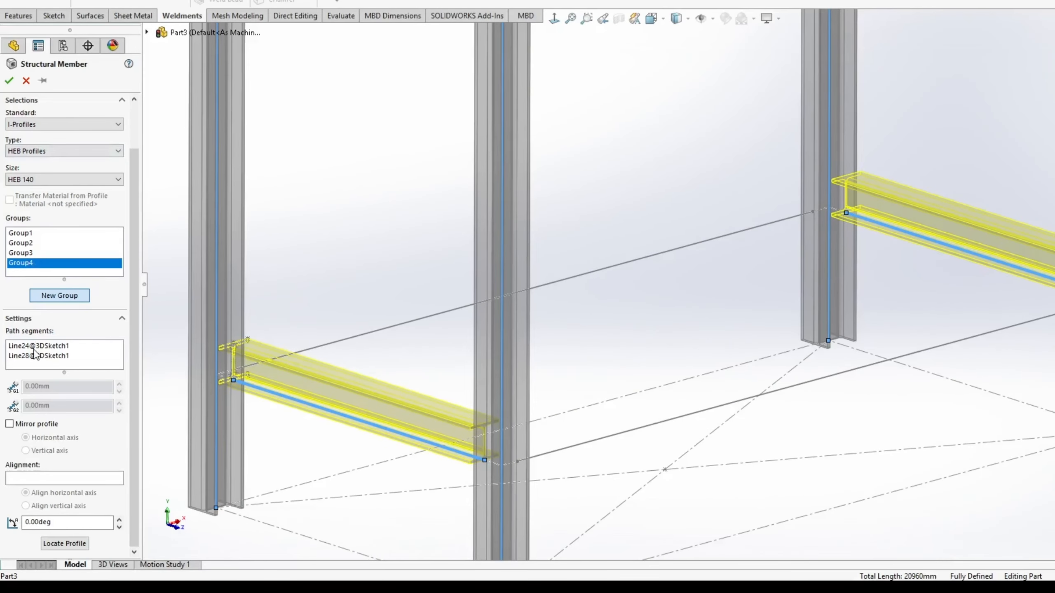
- Review the lower cross beam paths and begin a new group for the lower long beams
{"action": "left_click", "coordinate": [34, 348]}
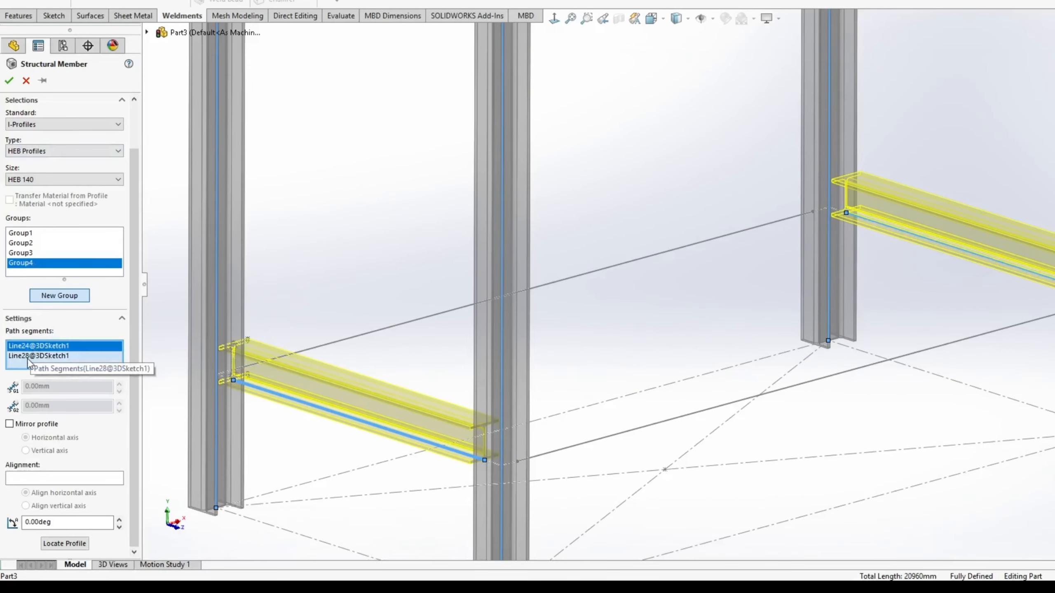
{"action": "scroll", "coordinate": [612, 349], "scroll_direction": "up", "scroll_amount": 3}
{"action": "scroll", "coordinate": [612, 349], "scroll_direction": "down", "scroll_amount": 1}
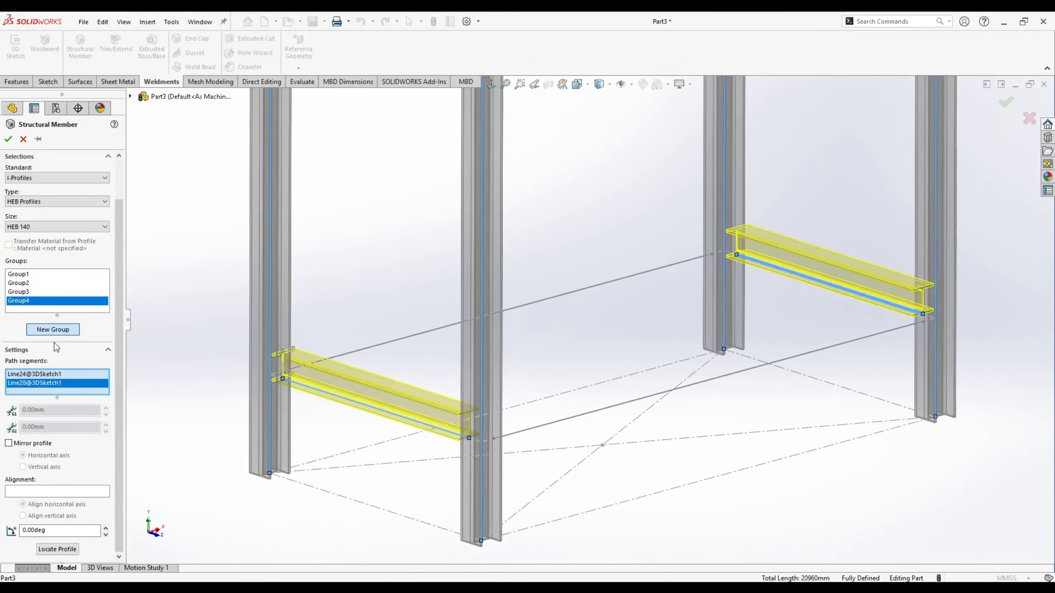
{"action": "left_click", "coordinate": [59, 296]}
- Add the two lower long beams on their bottom flanges and create all HEB 140 members
{"action": "left_click", "coordinate": [402, 342]}
{"action": "left_click", "coordinate": [560, 421]}
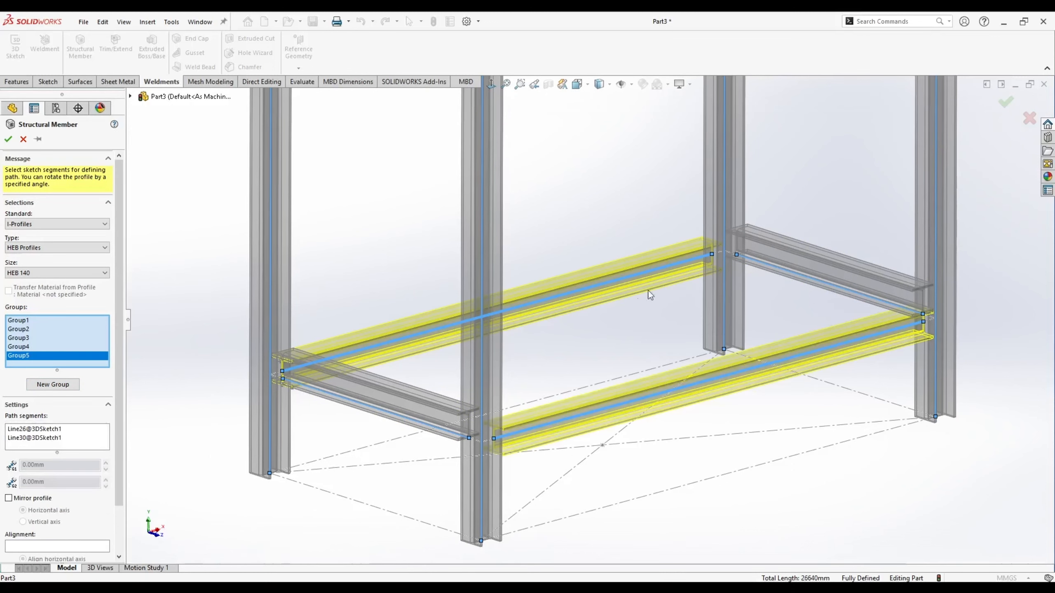
{"action": "scroll", "coordinate": [83, 478], "scroll_direction": "down", "scroll_amount": 2}
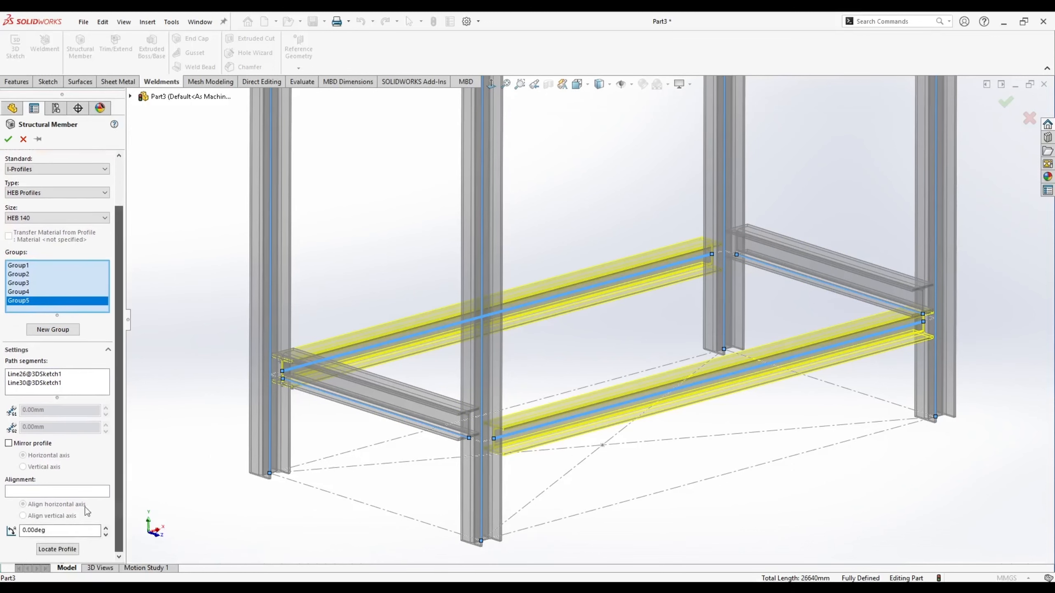
{"action": "left_click", "coordinate": [57, 549]}
{"action": "left_click", "coordinate": [590, 152]}
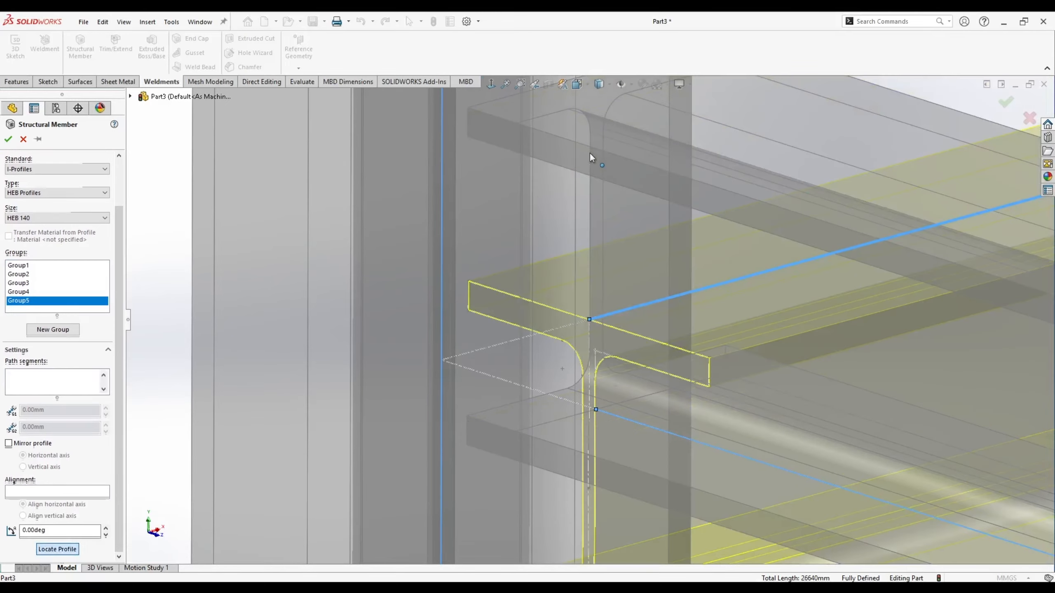
{"action": "left_click", "coordinate": [7, 140]}
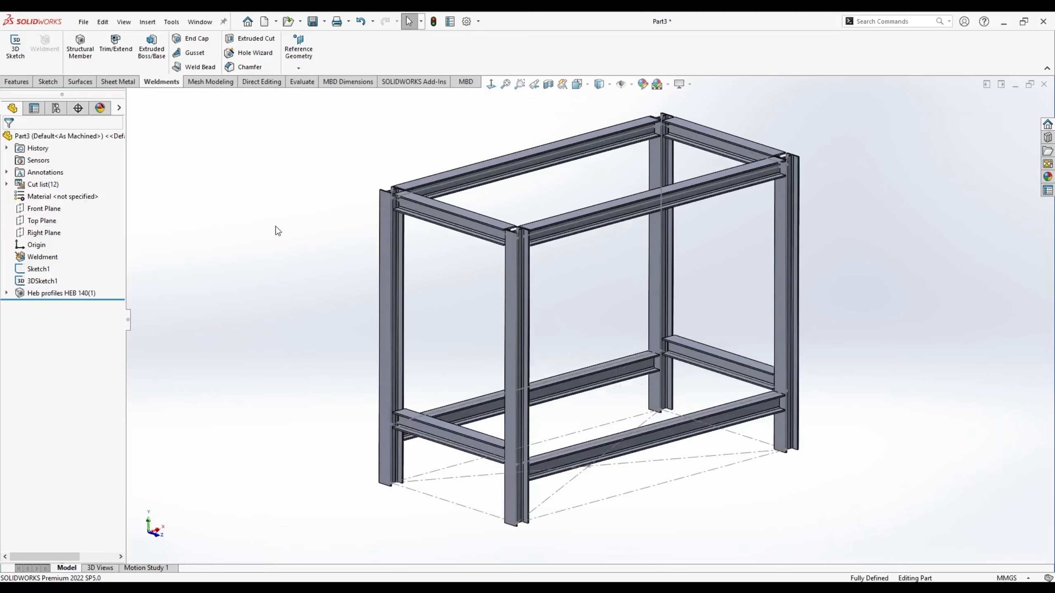
- Switch to the isometric view and bring up Save As for the part
{"action": "key", "text": "space"}
{"action": "left_click", "coordinate": [468, 362]}
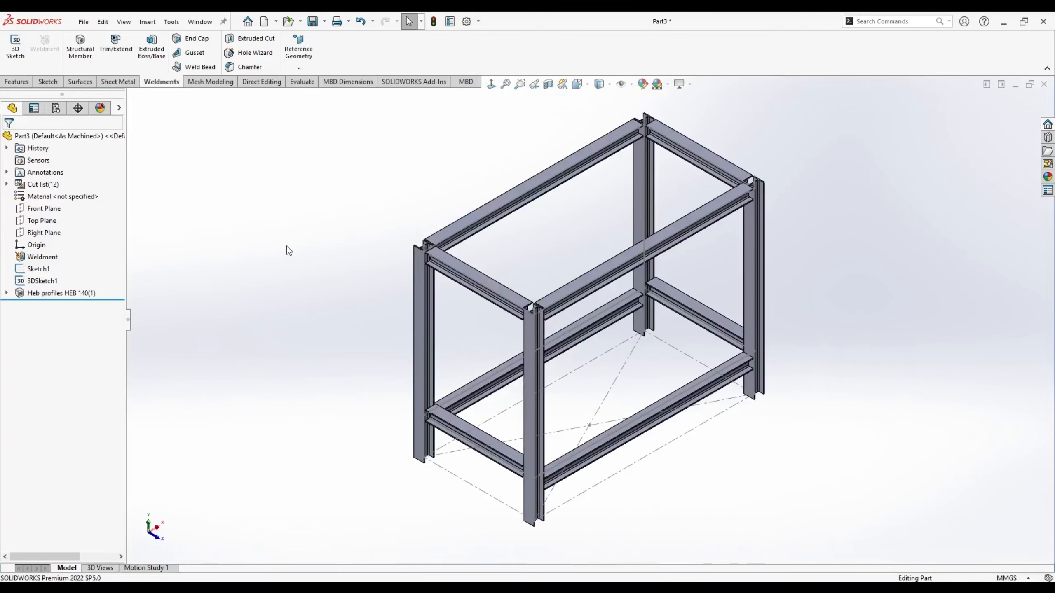
{"action": "key", "text": "ctrl+s"}
{"action": "scroll", "coordinate": [211, 274], "scroll_direction": "up", "scroll_amount": 2}
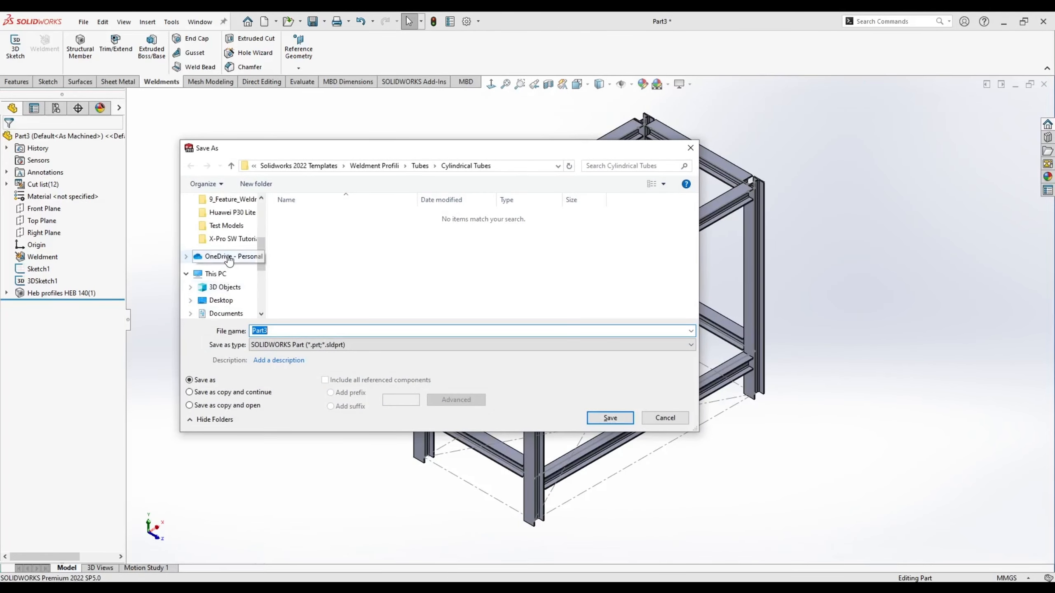
- Save the part as 'Steel Structure' in the X-Pro SW Tutorial_10_Steel Structure folder
{"action": "left_click", "coordinate": [226, 240]}
{"action": "left_click", "coordinate": [348, 166]}
{"action": "scroll", "coordinate": [348, 265], "scroll_direction": "down", "scroll_amount": 1}
{"action": "double_click", "coordinate": [349, 312]}
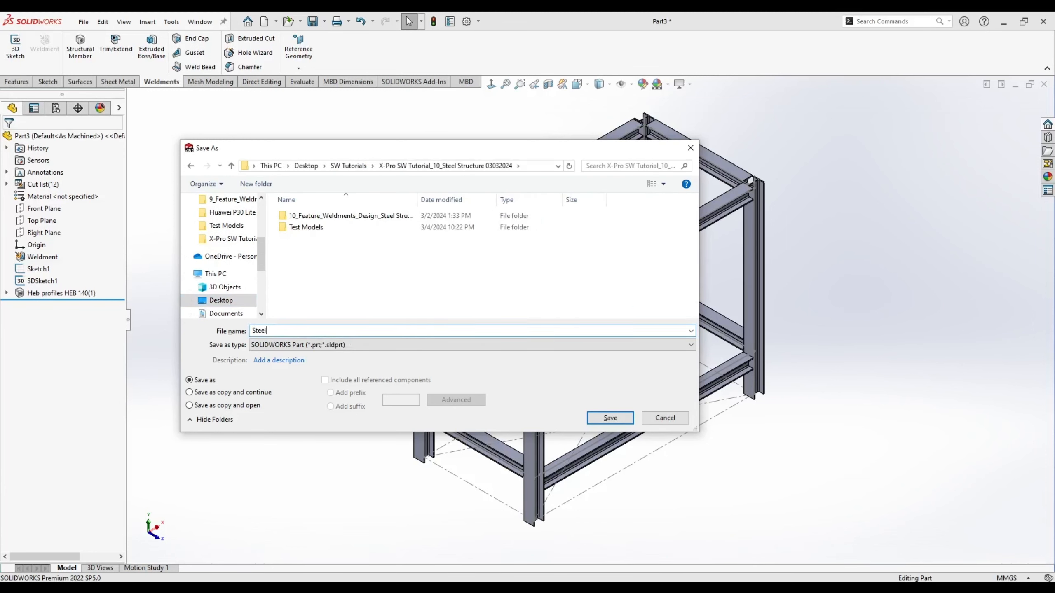
{"action": "key", "text": "Return"}
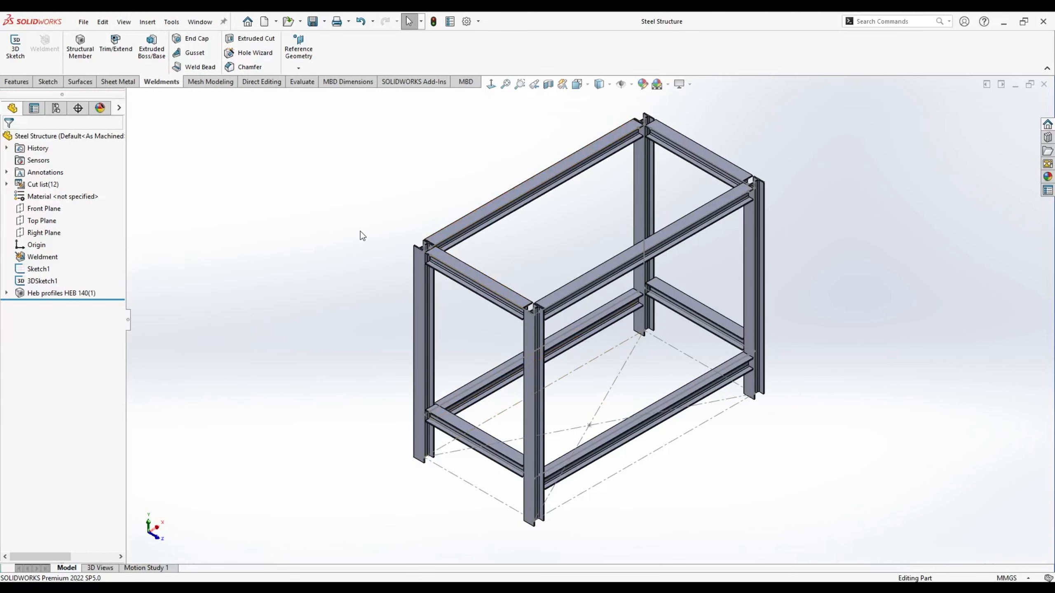
- Search the material library for S235 and apply 1.0037 (S235JR) to the part
{"action": "right_click", "coordinate": [42, 199]}
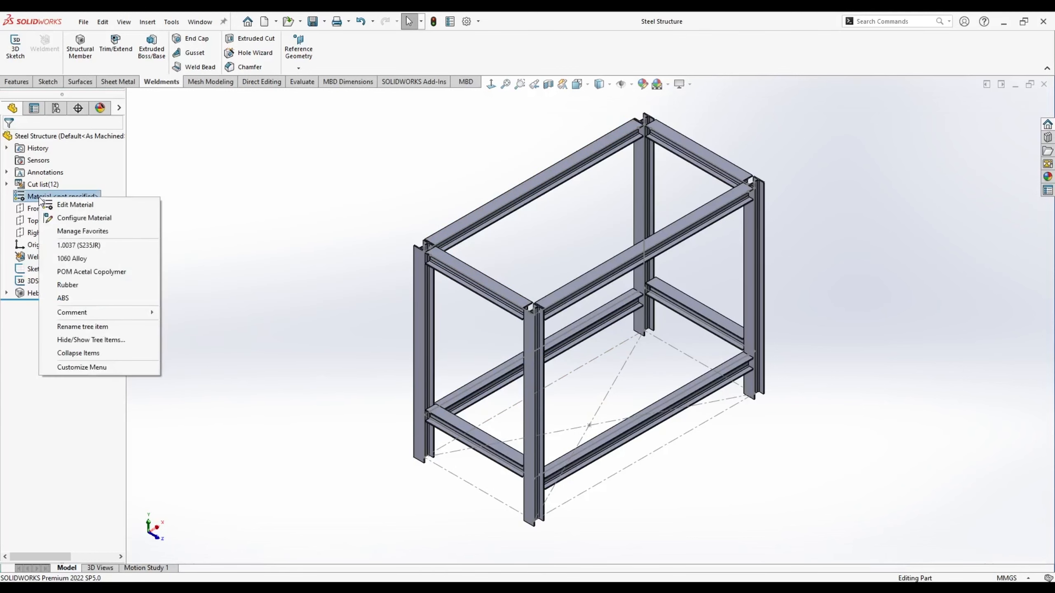
{"action": "left_click", "coordinate": [75, 205]}
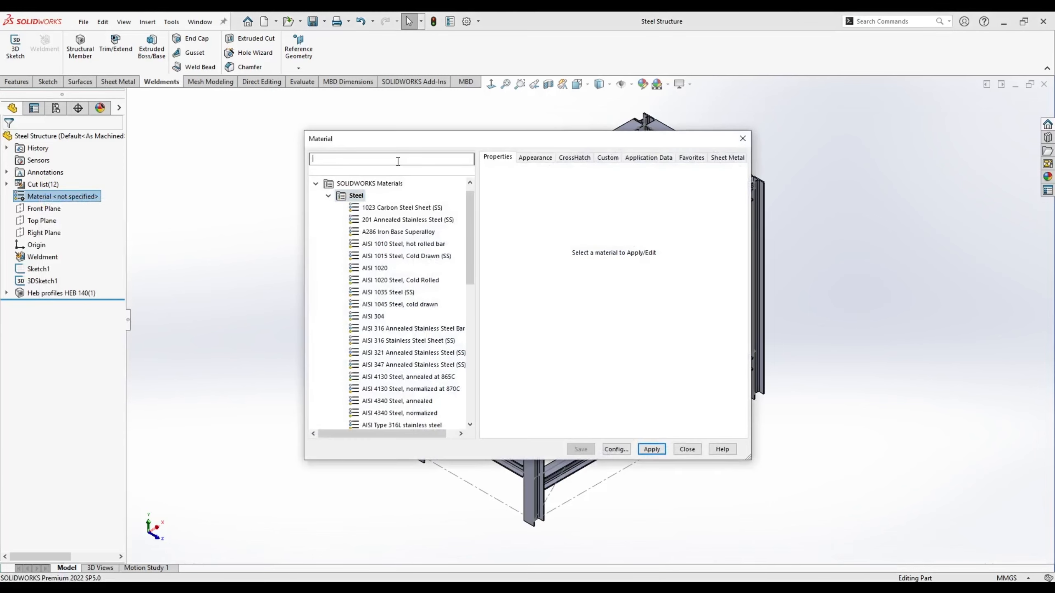
{"action": "type", "text": "S235"}
{"action": "left_click", "coordinate": [390, 219]}
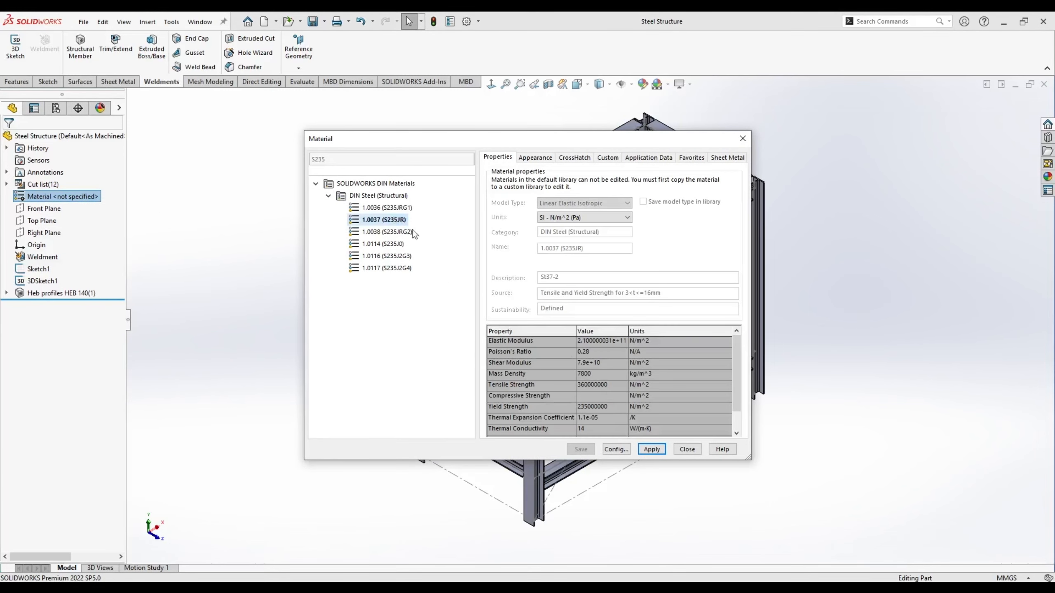
{"action": "left_click", "coordinate": [647, 452]}
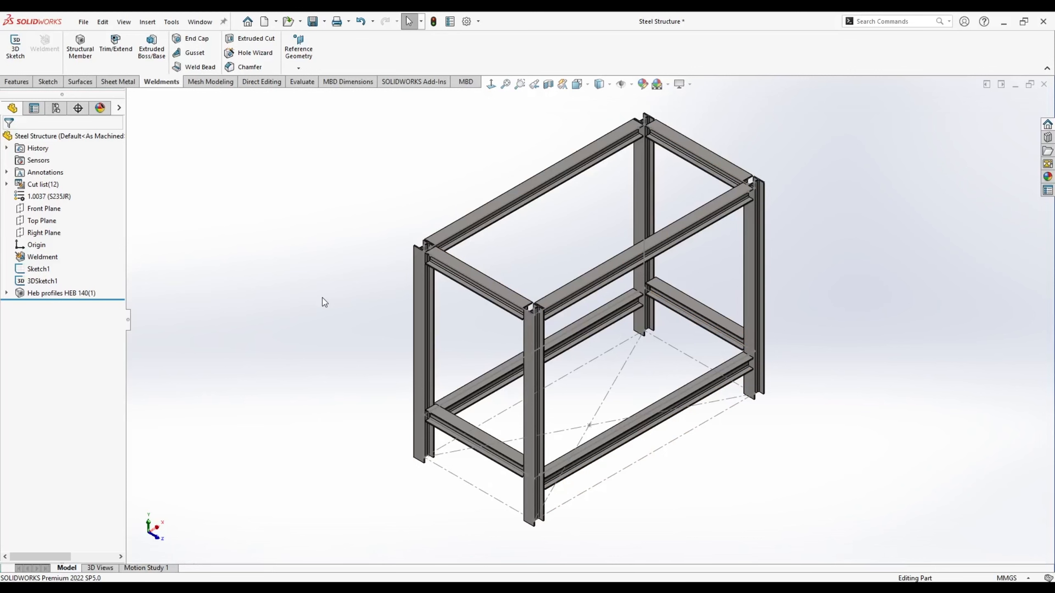
{"action": "scroll", "coordinate": [458, 365], "scroll_direction": "down", "scroll_amount": 5}
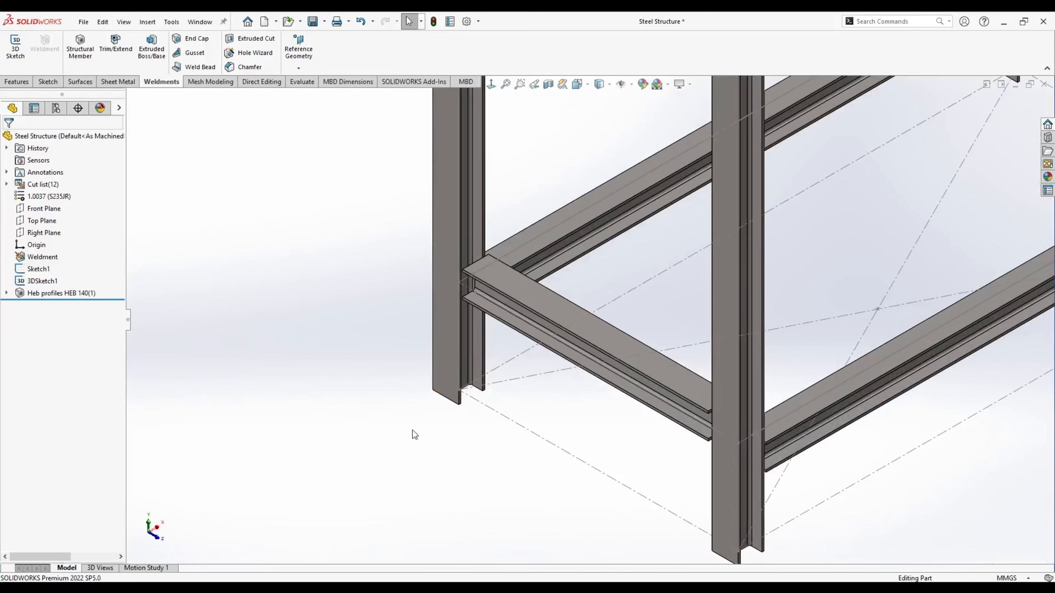
{"action": "scroll", "coordinate": [475, 360], "scroll_direction": "up", "scroll_amount": 7}
{"action": "scroll", "coordinate": [715, 185], "scroll_direction": "down", "scroll_amount": 2}
{"action": "key", "text": "f"}
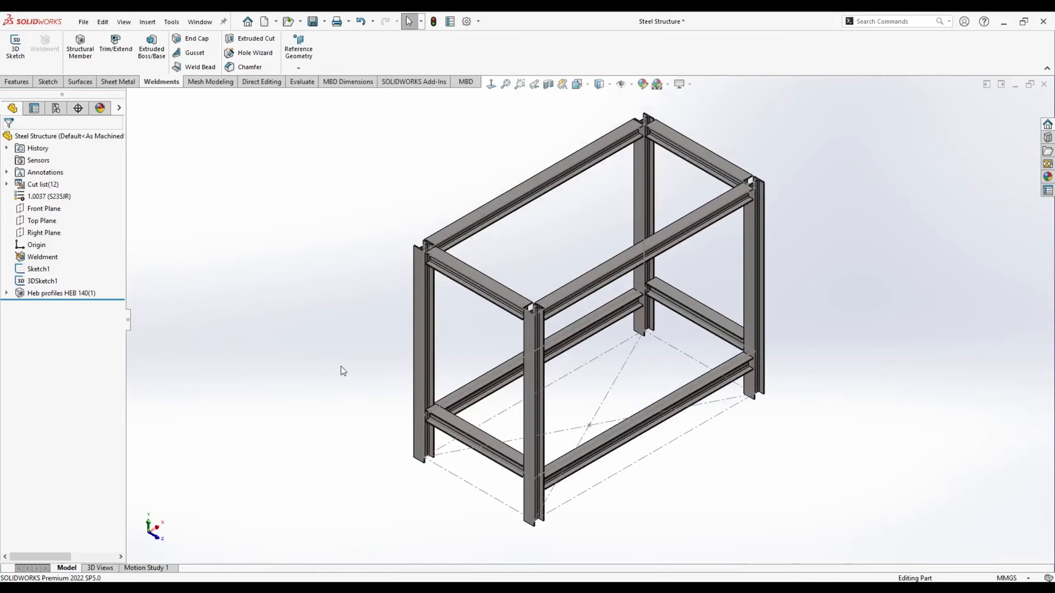
{"action": "scroll", "coordinate": [505, 443], "scroll_direction": "down", "scroll_amount": 10}
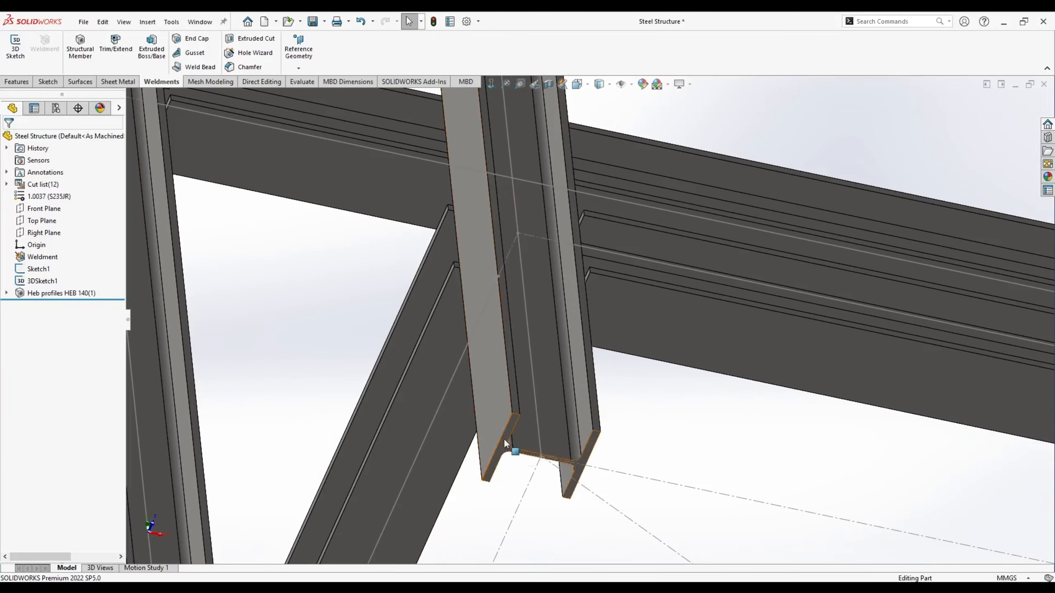
{"action": "scroll", "coordinate": [522, 366], "scroll_direction": "up", "scroll_amount": 5}
{"action": "middle_click_drag", "start_coordinate": [520, 291], "coordinate": [494, 374]}
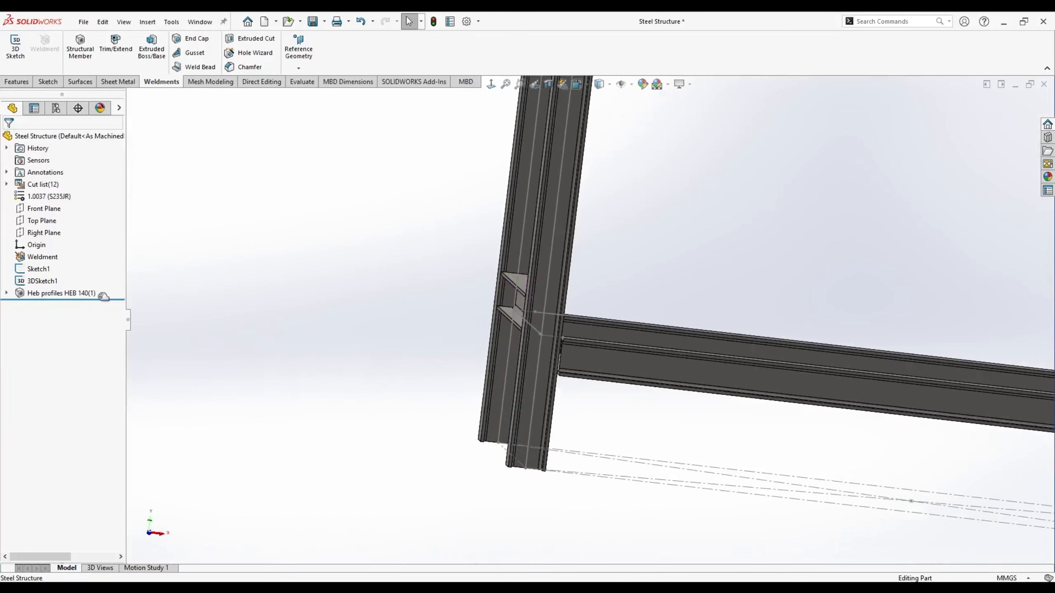
{"action": "left_click", "coordinate": [41, 220]}
{"action": "middle_click_drag", "start_coordinate": [206, 307], "coordinate": [390, 441]}
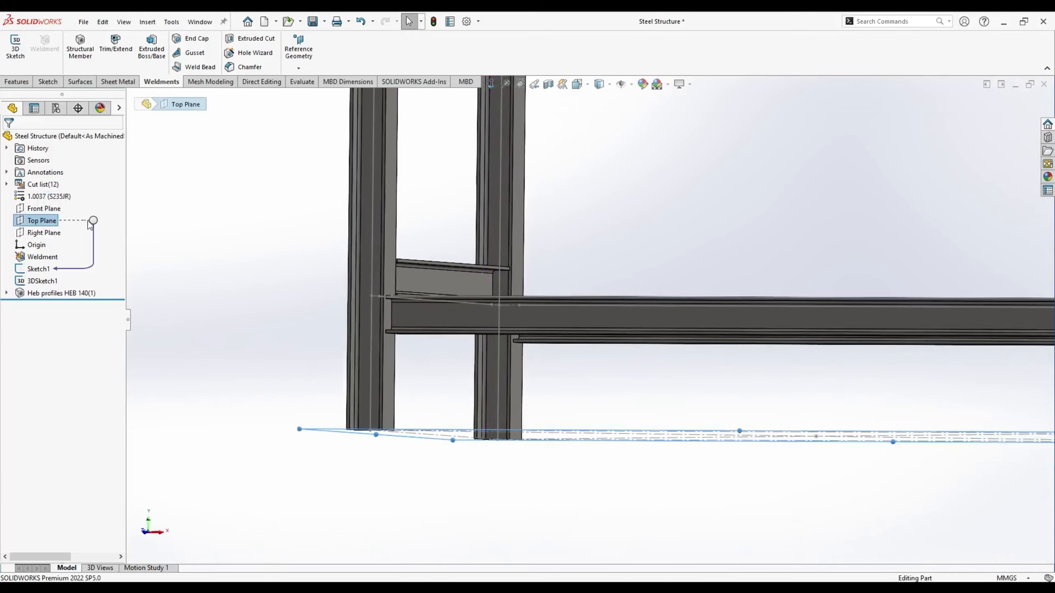
{"action": "right_click", "coordinate": [40, 224]}
- On the Top Plane, sketch a 300 x 300 mm centre rectangle centred on the corner column
{"action": "left_click", "coordinate": [47, 206]}
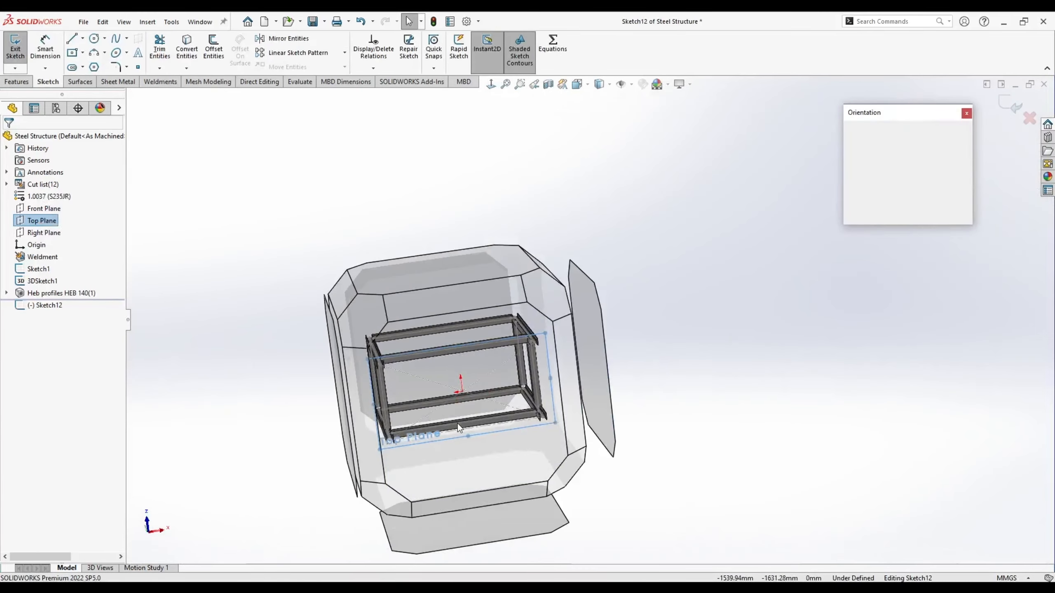
{"action": "scroll", "coordinate": [315, 183], "scroll_direction": "down", "scroll_amount": 10}
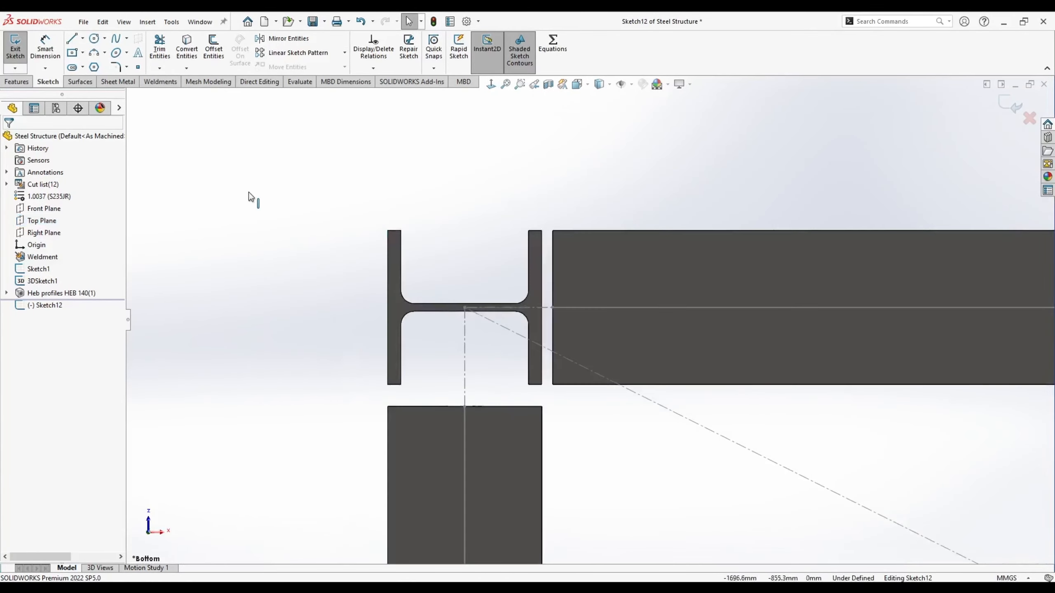
{"action": "left_click", "coordinate": [72, 53]}
{"action": "left_click", "coordinate": [464, 308]}
{"action": "scroll", "coordinate": [373, 216], "scroll_direction": "up", "scroll_amount": 3}
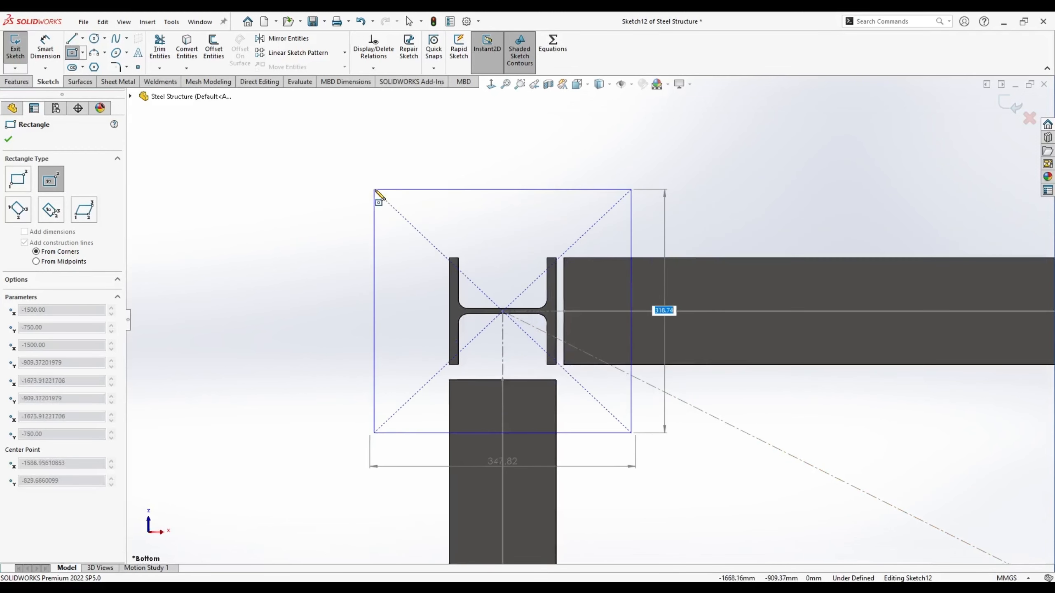
{"action": "type", "text": "300"}
{"action": "key", "text": "Return"}
{"action": "type", "text": "300"}
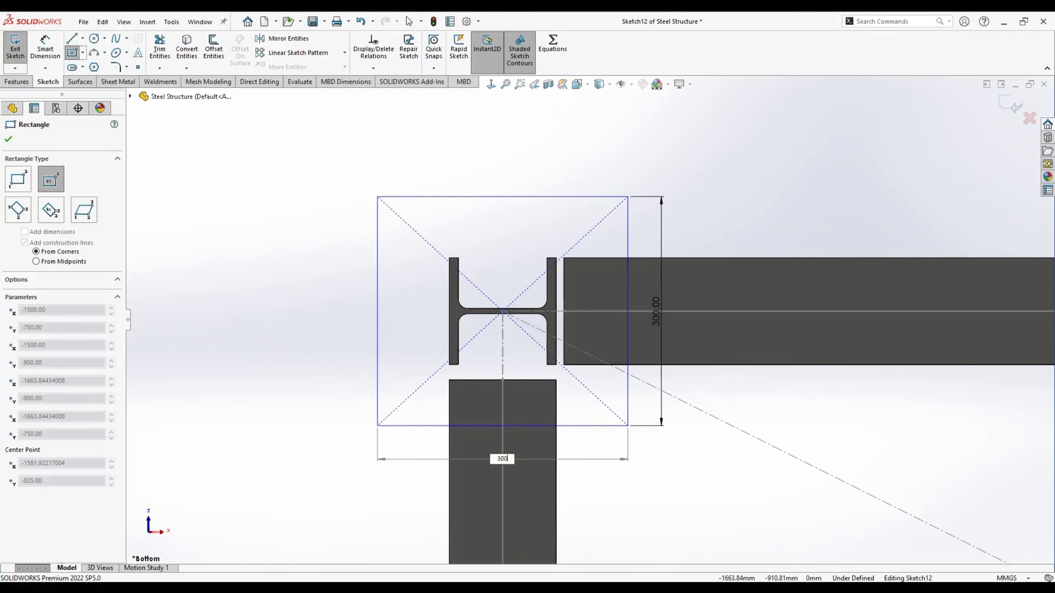
{"action": "key", "text": "Return"}
{"action": "key", "text": "Escape"}
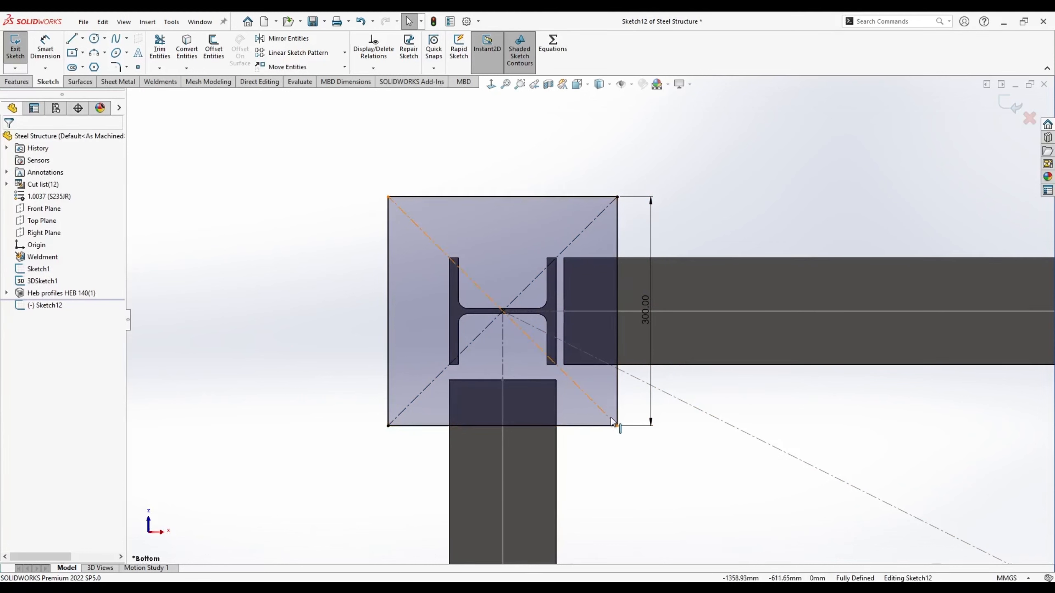
{"action": "left_click", "coordinate": [581, 426]}
{"action": "left_click", "coordinate": [353, 258]}
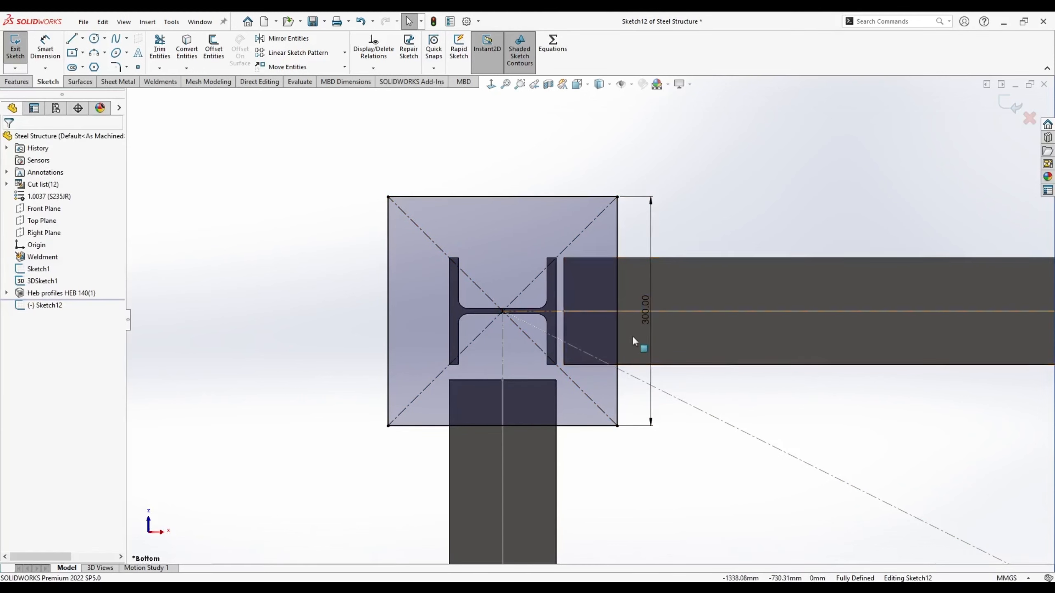
{"action": "left_click_drag", "start_coordinate": [631, 342], "coordinate": [268, 293]}
- Draw a top-left bolt hole circle and dimension it 40 mm from the plate's top edge
{"action": "left_click", "coordinate": [95, 39]}
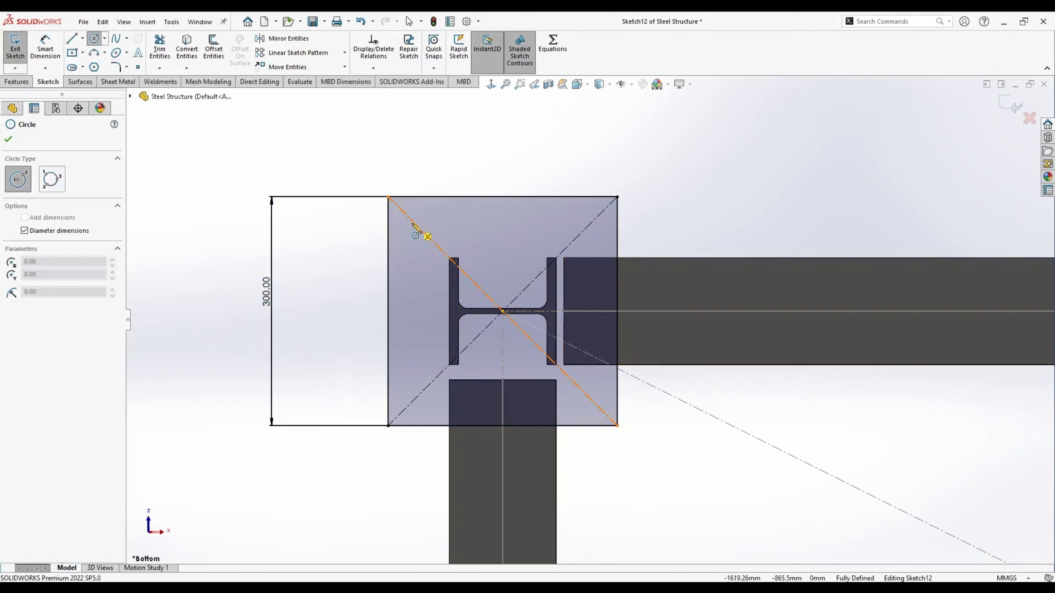
{"action": "left_click_drag", "start_coordinate": [409, 218], "coordinate": [417, 216]}
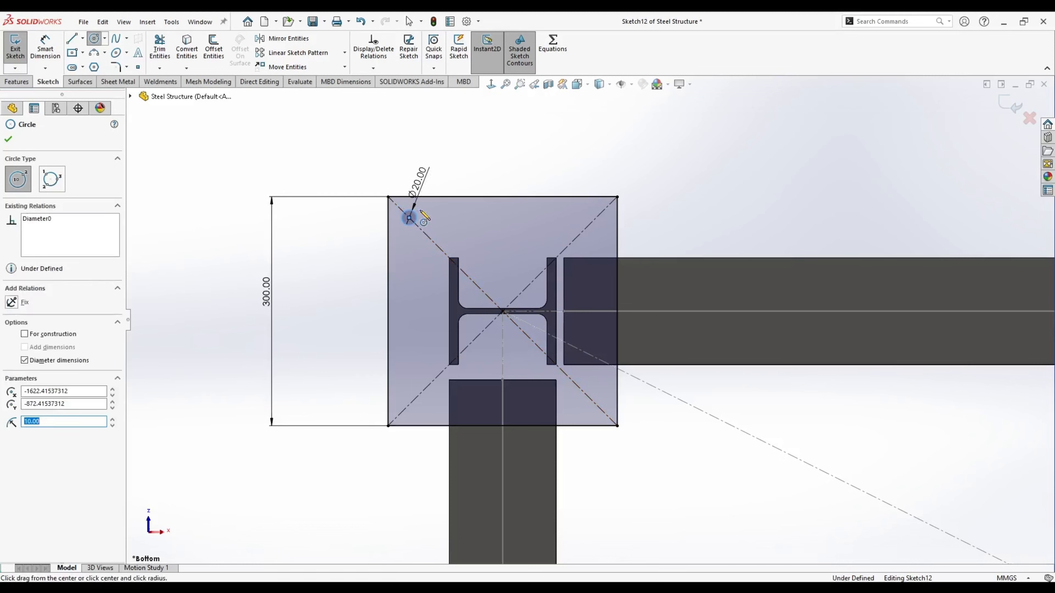
{"action": "key", "text": "Escape"}
{"action": "left_click", "coordinate": [45, 45]}
{"action": "left_click", "coordinate": [406, 211]}
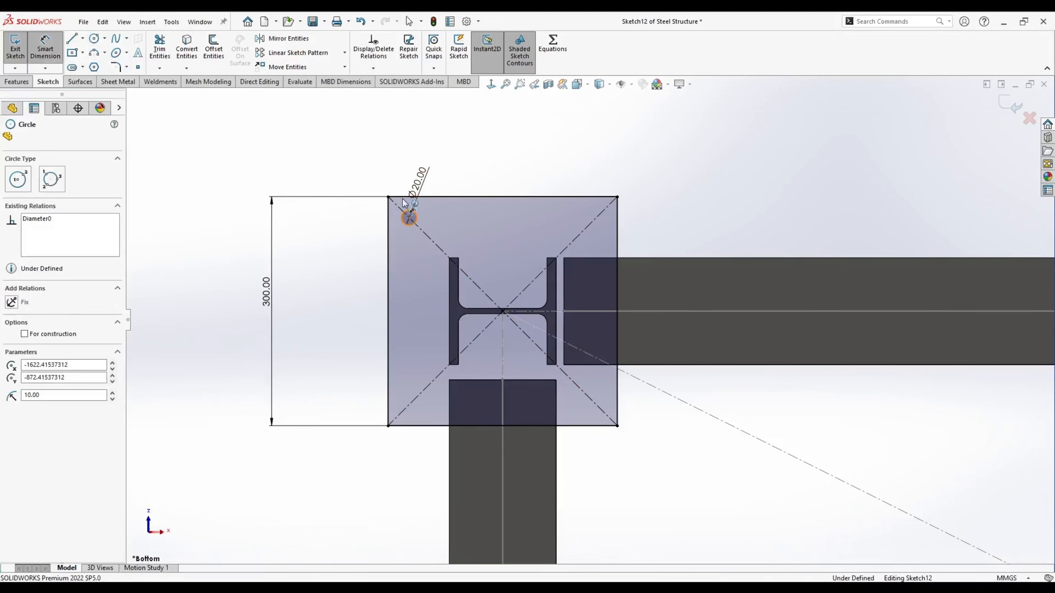
{"action": "left_click", "coordinate": [402, 196]}
{"action": "left_click", "coordinate": [363, 213]}
{"action": "type", "text": "40"}
{"action": "key", "text": "Return"}
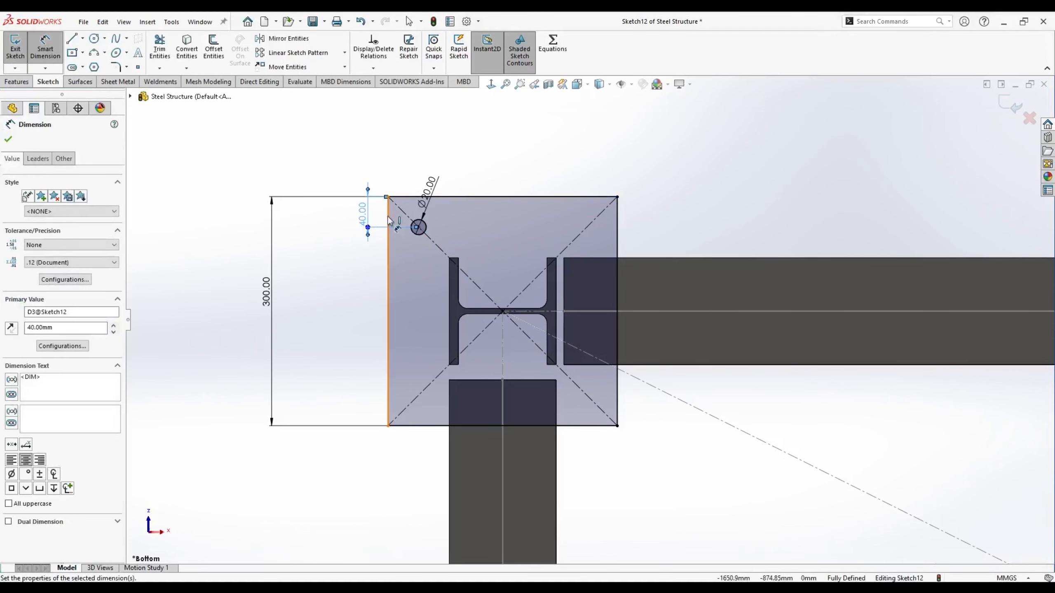
{"action": "key", "text": "Escape"}
- Add three more bolt hole circles at the other corners and make all four equal
{"action": "left_click", "coordinate": [94, 38]}
{"action": "left_click_drag", "start_coordinate": [412, 402], "coordinate": [434, 402]}
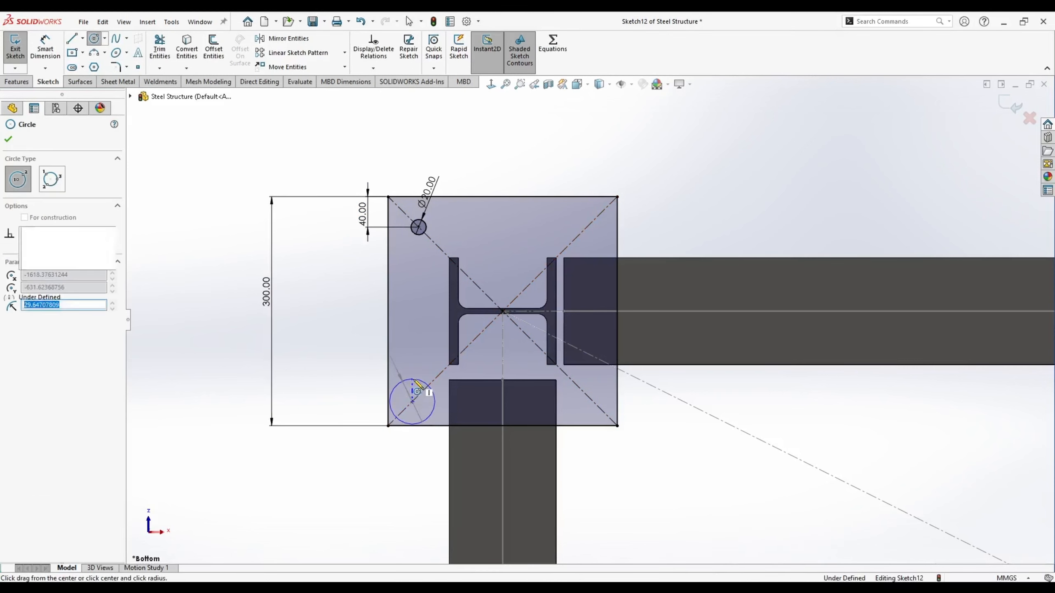
{"action": "left_click_drag", "start_coordinate": [593, 402], "coordinate": [604, 402]}
{"action": "left_click_drag", "start_coordinate": [598, 215], "coordinate": [609, 215]}
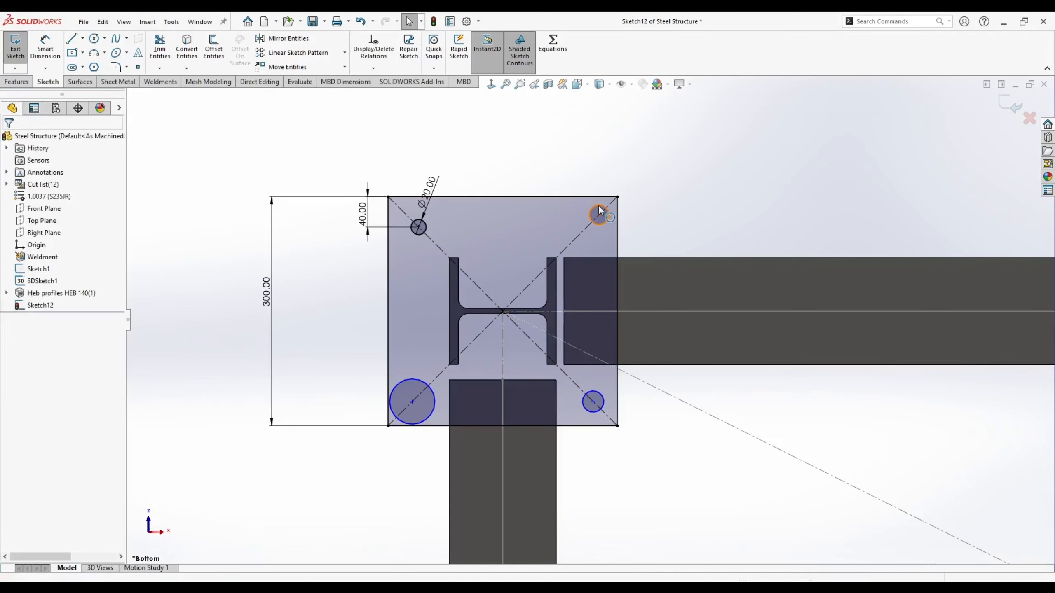
{"action": "left_click", "coordinate": [427, 226], "text": "ctrl"}
{"action": "left_click", "coordinate": [412, 380], "text": "ctrl"}
{"action": "left_click", "coordinate": [591, 393], "text": "ctrl"}
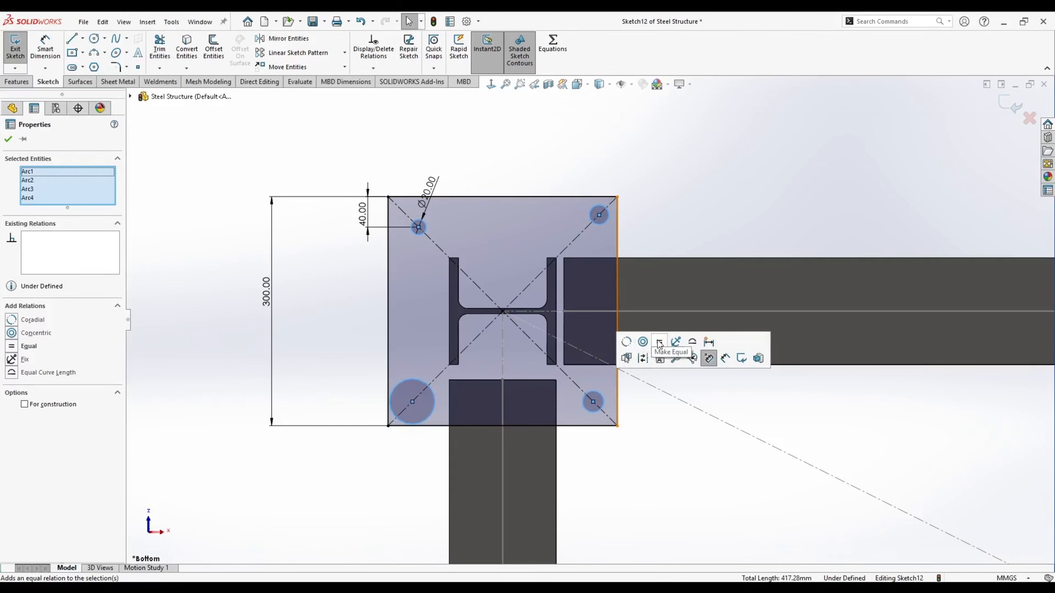
{"action": "left_click", "coordinate": [660, 342]}
- Align the hole centres with Horizontal and Vertical relations to fully define the pattern
{"action": "left_click", "coordinate": [599, 214]}
{"action": "left_click", "coordinate": [419, 227]}
{"action": "key", "text": "Escape"}
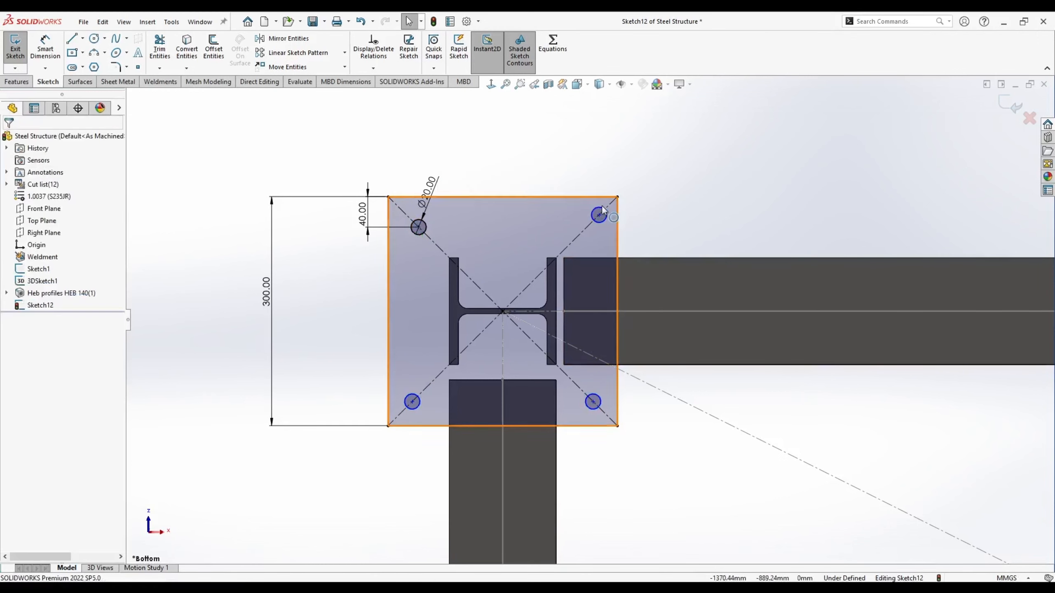
{"action": "left_click", "coordinate": [598, 215]}
{"action": "left_click", "coordinate": [418, 228], "text": "ctrl"}
{"action": "left_click", "coordinate": [453, 180]}
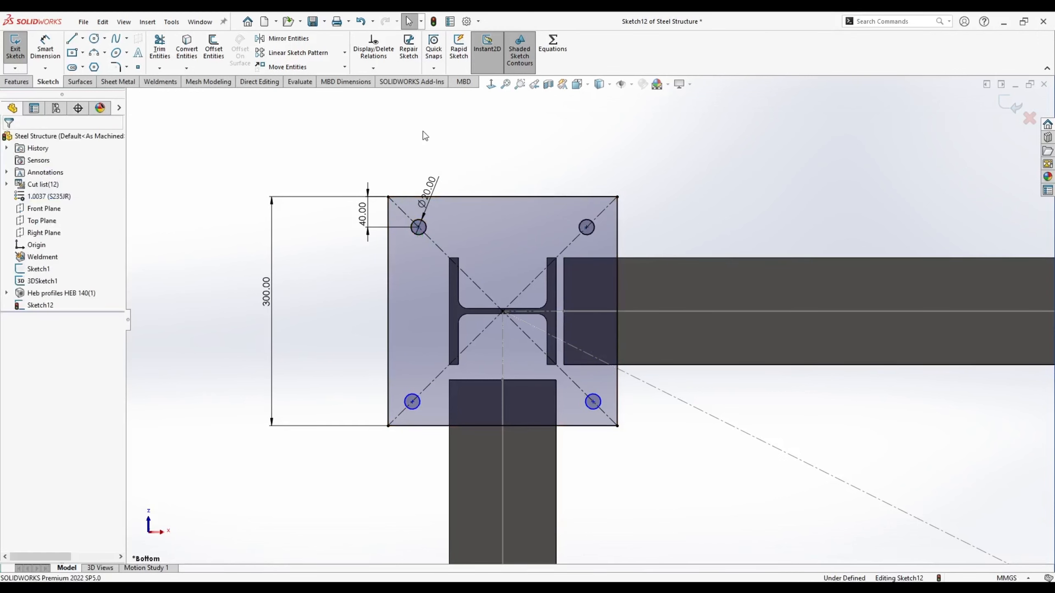
{"action": "left_click", "coordinate": [412, 401]}
{"action": "left_click", "coordinate": [419, 227], "text": "ctrl"}
{"action": "left_click", "coordinate": [465, 179]}
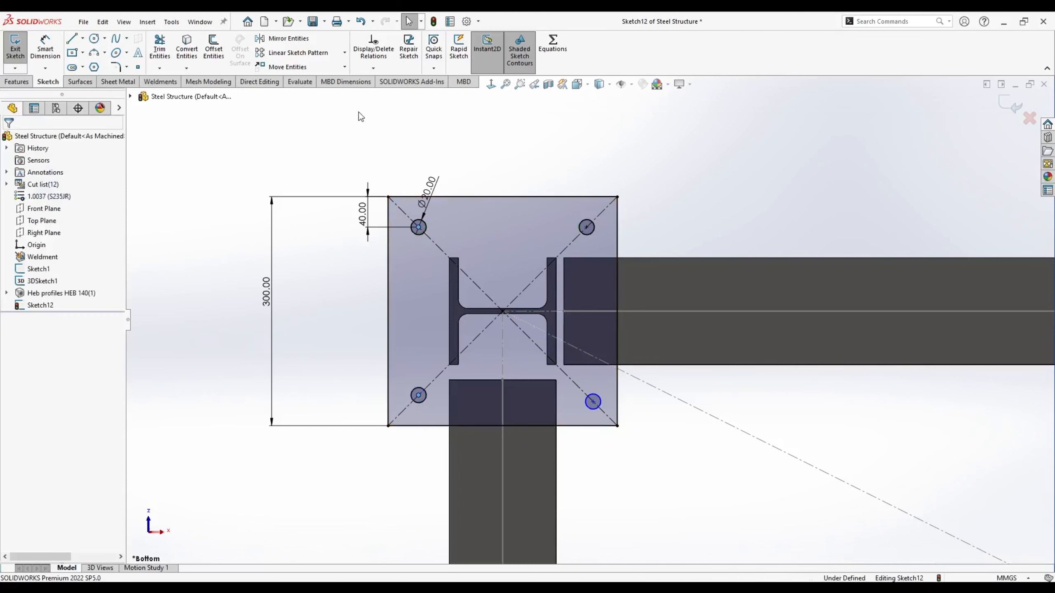
{"action": "left_click", "coordinate": [593, 402]}
{"action": "left_click", "coordinate": [419, 395], "text": "ctrl"}
{"action": "left_click", "coordinate": [465, 351]}
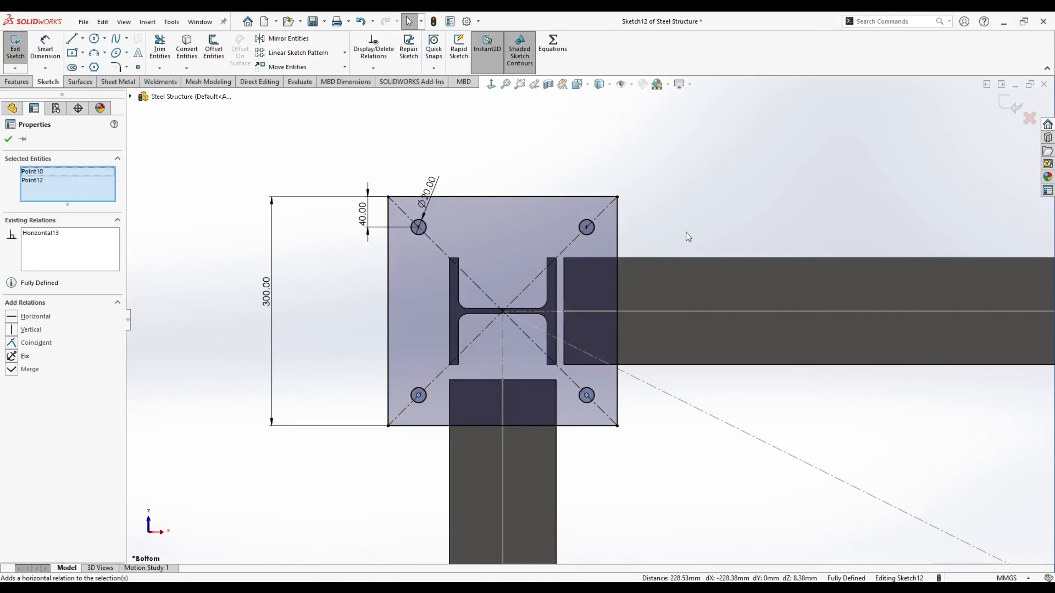
{"action": "left_click", "coordinate": [688, 237]}
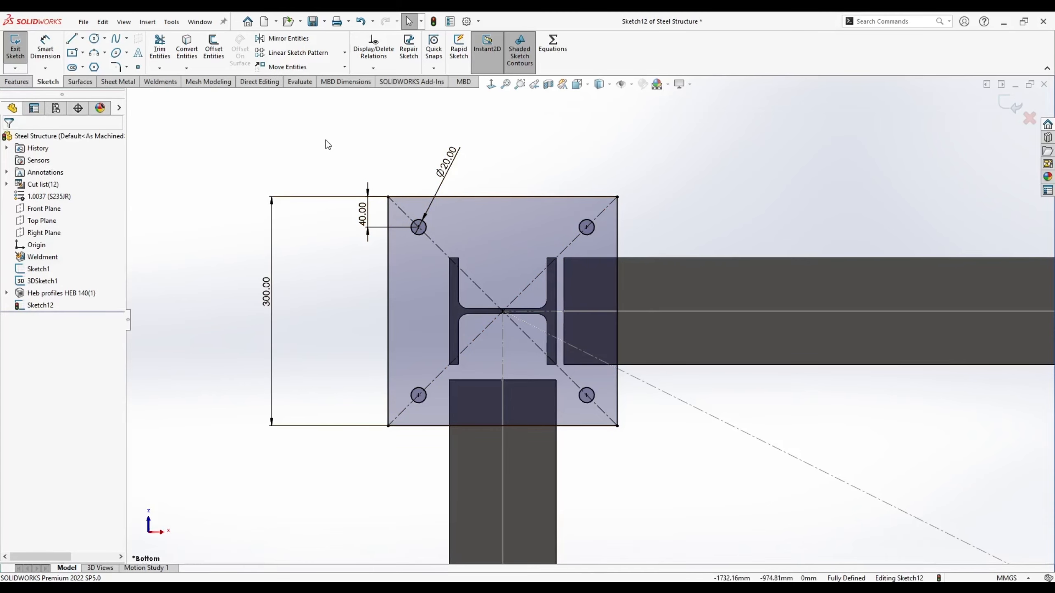
{"action": "scroll", "coordinate": [588, 316], "scroll_direction": "up", "scroll_amount": 3}
{"action": "middle_click_drag", "start_coordinate": [562, 302], "coordinate": [602, 424]}
- Extrude the base plate sketch 10 mm thick as Boss-Extrude1 under the column
{"action": "left_click", "coordinate": [23, 80]}
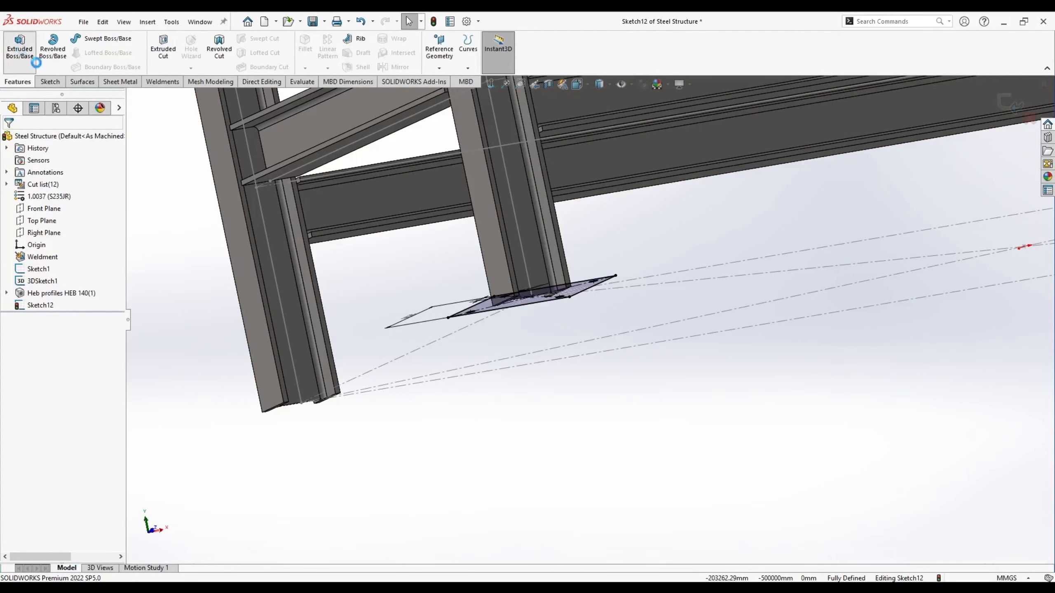
{"action": "left_click", "coordinate": [20, 46]}
{"action": "middle_click_drag", "start_coordinate": [331, 224], "coordinate": [802, 539]}
{"action": "scroll", "coordinate": [660, 375], "scroll_direction": "down", "scroll_amount": 5}
{"action": "scroll", "coordinate": [748, 467], "scroll_direction": "up", "scroll_amount": 3}
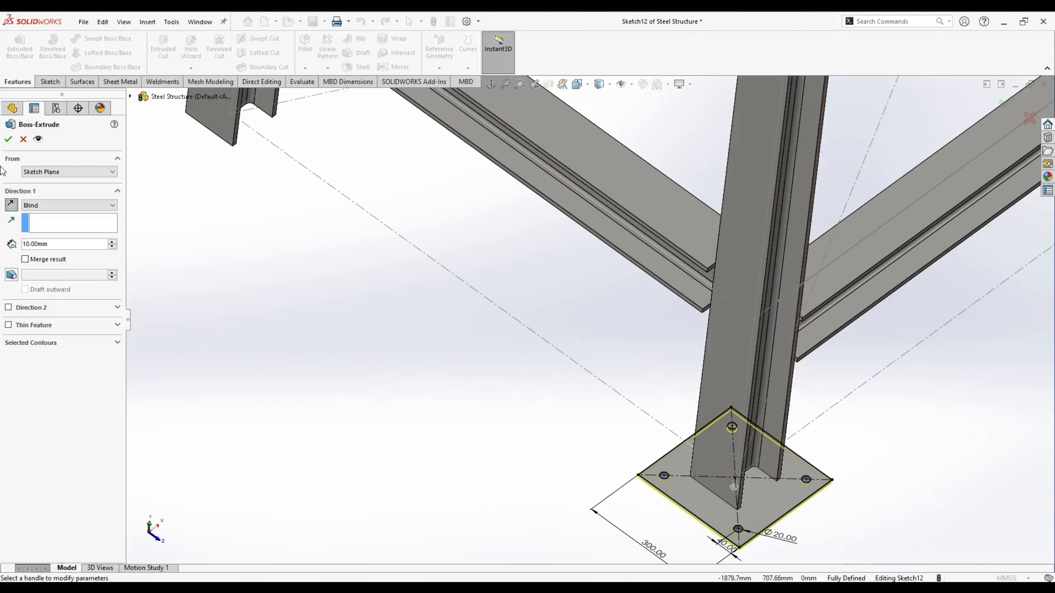
{"action": "key", "text": "Return"}
- Orbit and zoom out around the new base plate to view the whole frame
{"action": "middle_click_drag", "start_coordinate": [553, 405], "coordinate": [453, 335]}
{"action": "scroll", "coordinate": [453, 335], "scroll_direction": "up", "scroll_amount": 5}
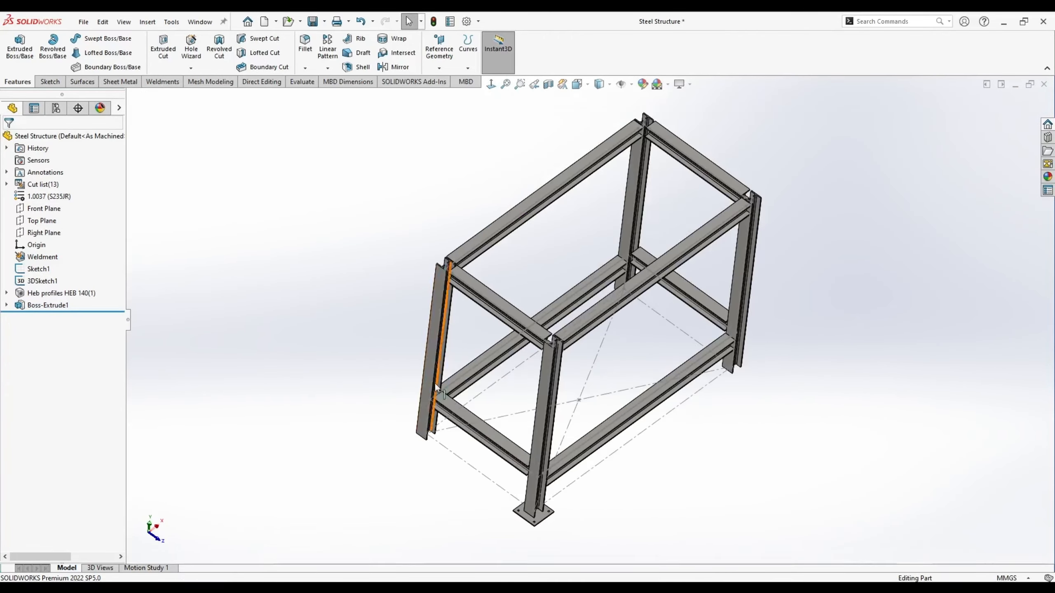
{"action": "middle_click_drag", "start_coordinate": [434, 382], "coordinate": [496, 414]}
{"action": "scroll", "coordinate": [496, 414], "scroll_direction": "down", "scroll_amount": 5}
{"action": "left_click", "coordinate": [494, 422]}
{"action": "left_click", "coordinate": [419, 397]}
{"action": "scroll", "coordinate": [430, 365], "scroll_direction": "up", "scroll_amount": 3}
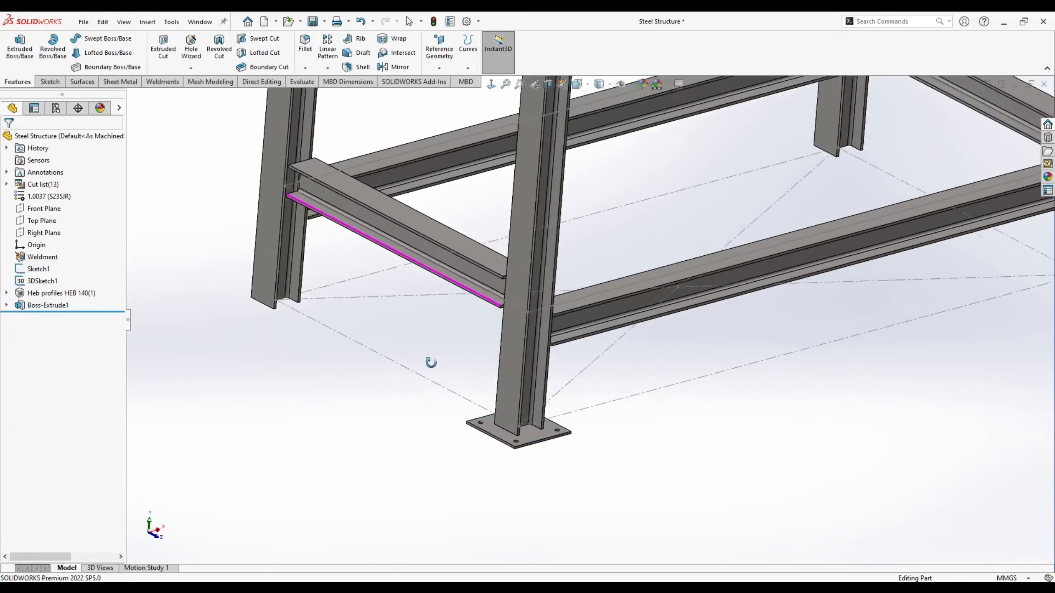
{"action": "scroll", "coordinate": [625, 210], "scroll_direction": "up", "scroll_amount": 2}
{"action": "scroll", "coordinate": [646, 242], "scroll_direction": "up", "scroll_amount": 2}
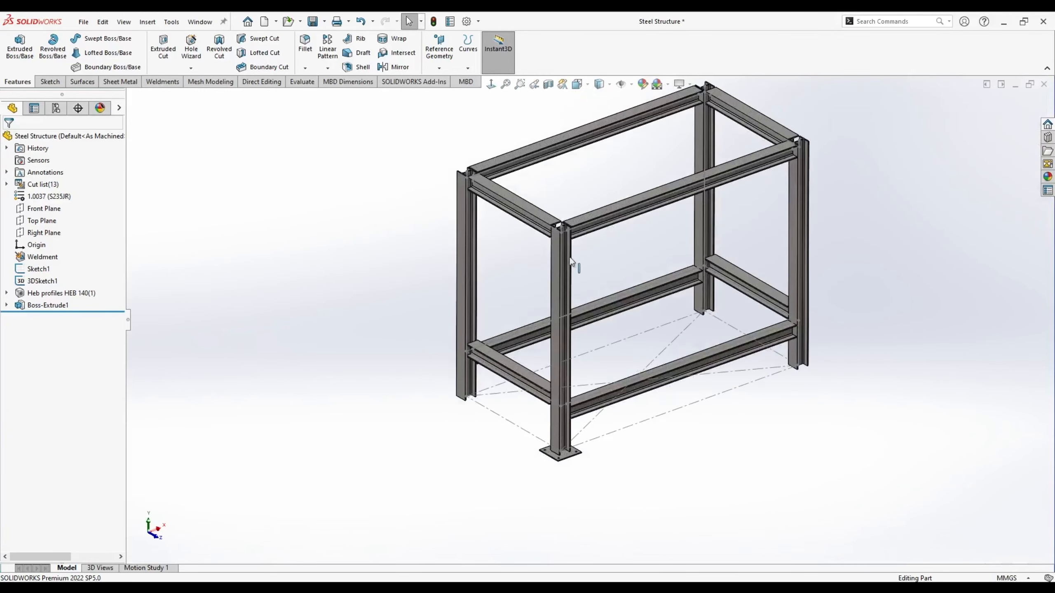
- Mirror the Boss-Extrude1 plate body about the Front Plane and Right Plane
{"action": "left_click", "coordinate": [392, 68]}
{"action": "left_click", "coordinate": [131, 97]}
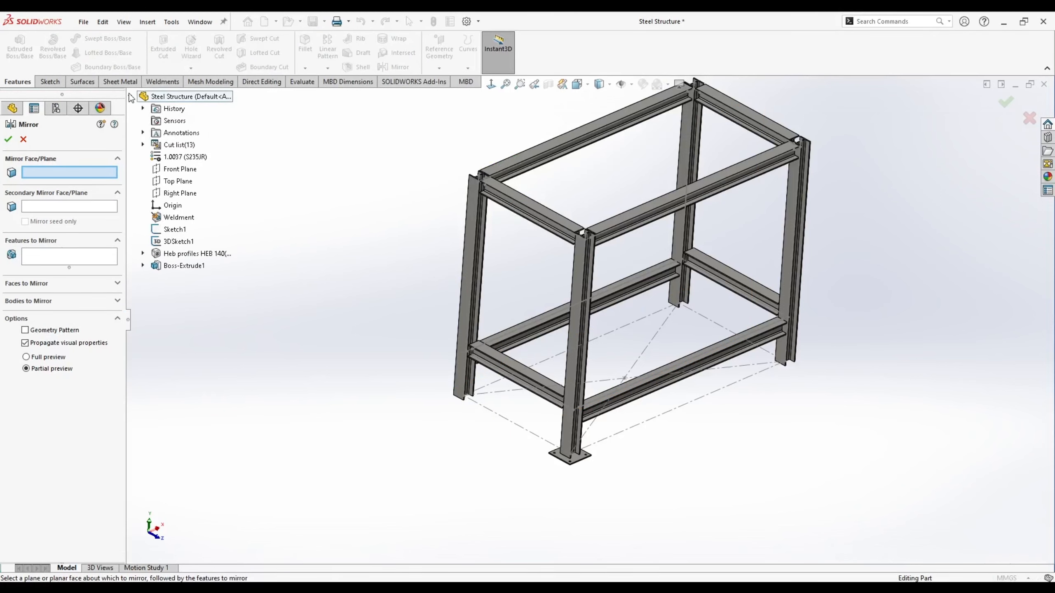
{"action": "left_click", "coordinate": [179, 168]}
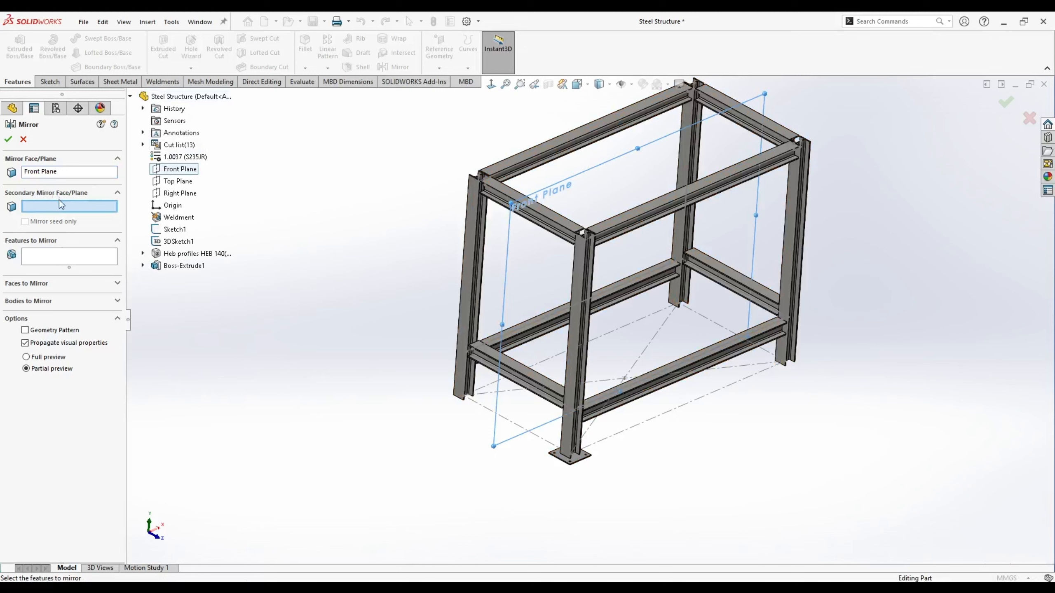
{"action": "left_click", "coordinate": [176, 193]}
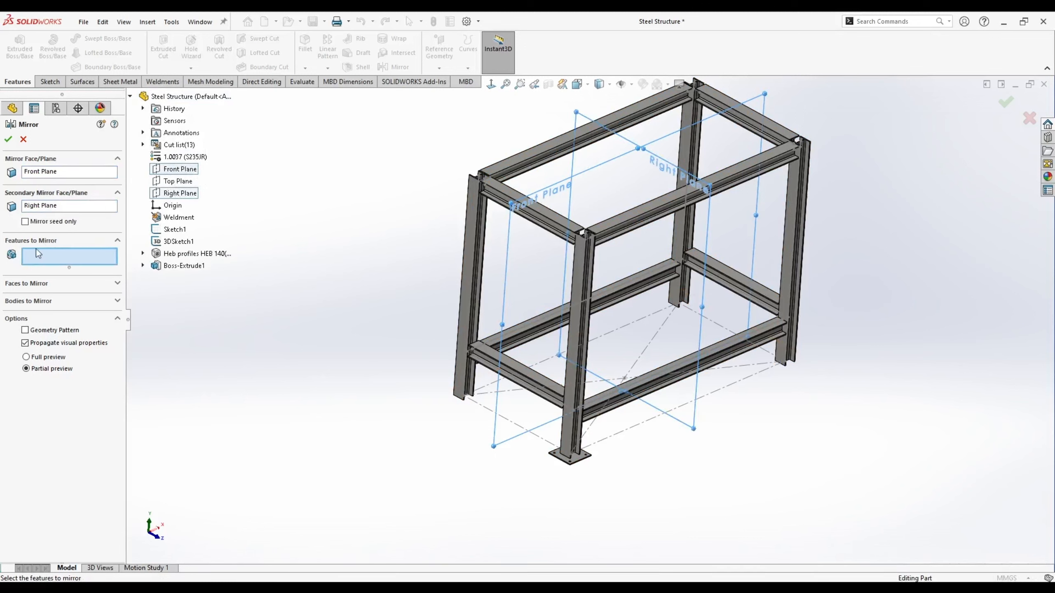
{"action": "left_click", "coordinate": [25, 302]}
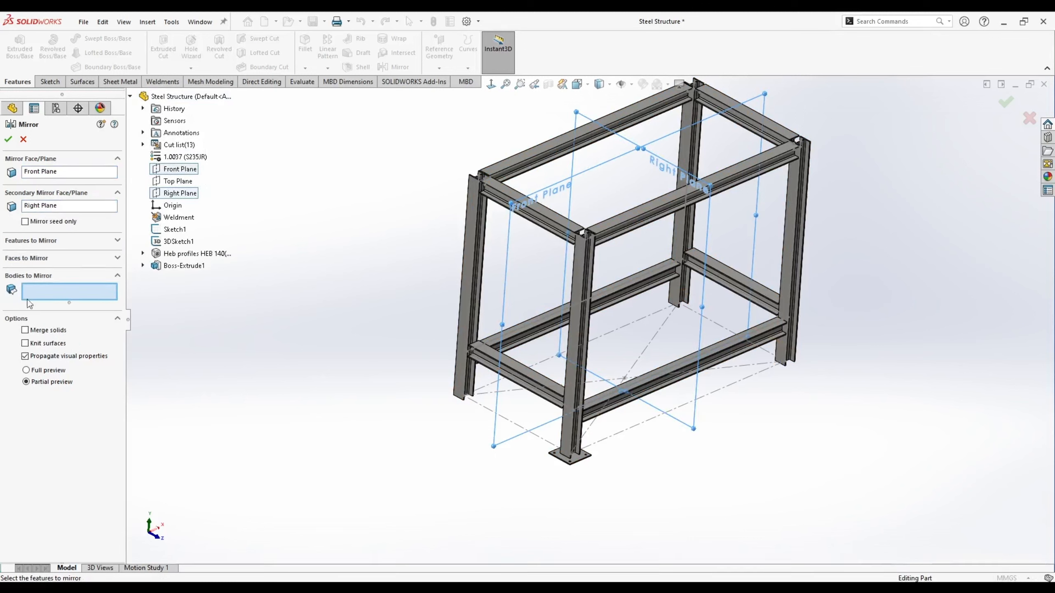
{"action": "left_click", "coordinate": [576, 459]}
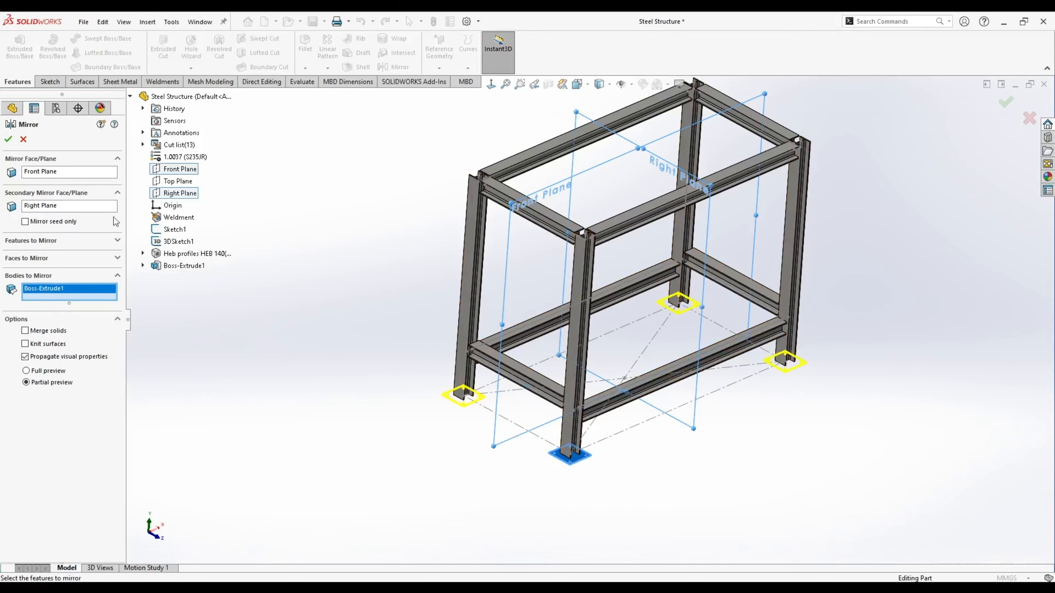
{"action": "left_click", "coordinate": [8, 139]}
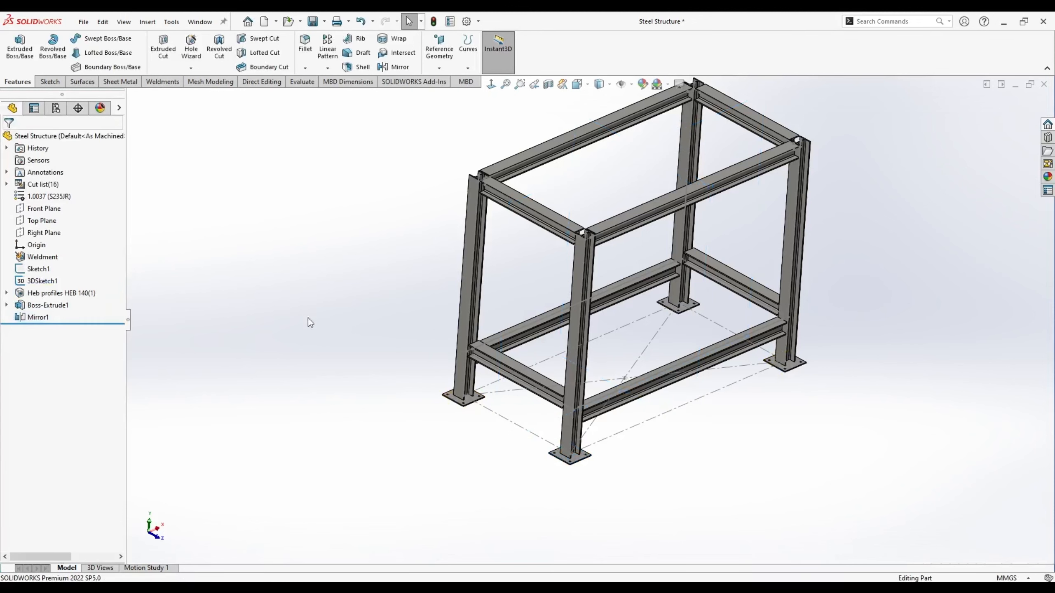
{"action": "key", "text": "f"}
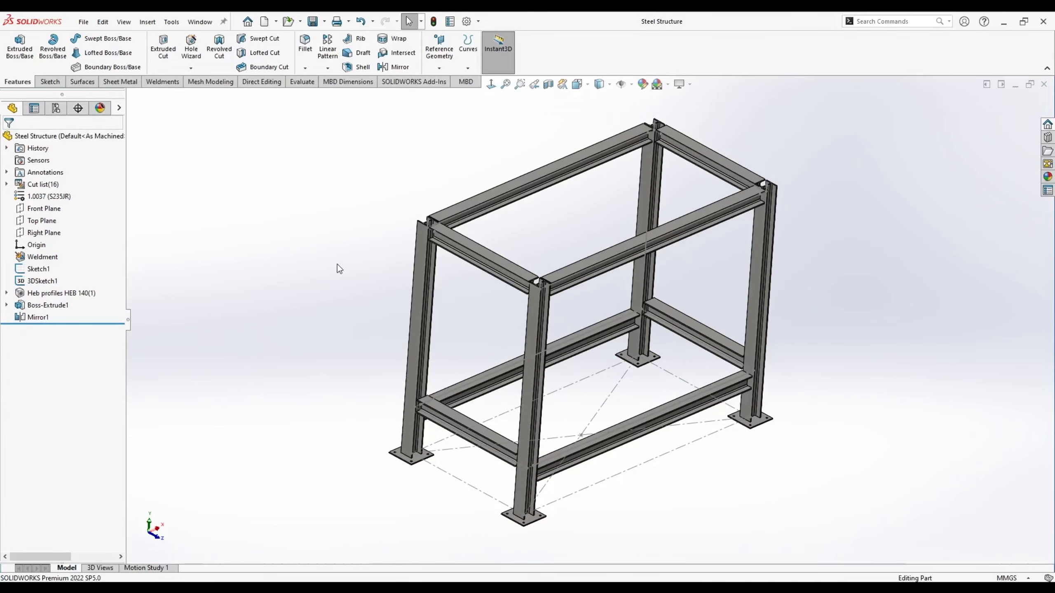
{"action": "scroll", "coordinate": [378, 248], "scroll_direction": "down", "scroll_amount": 10}
{"action": "middle_click_drag", "start_coordinate": [529, 274], "coordinate": [471, 351]}
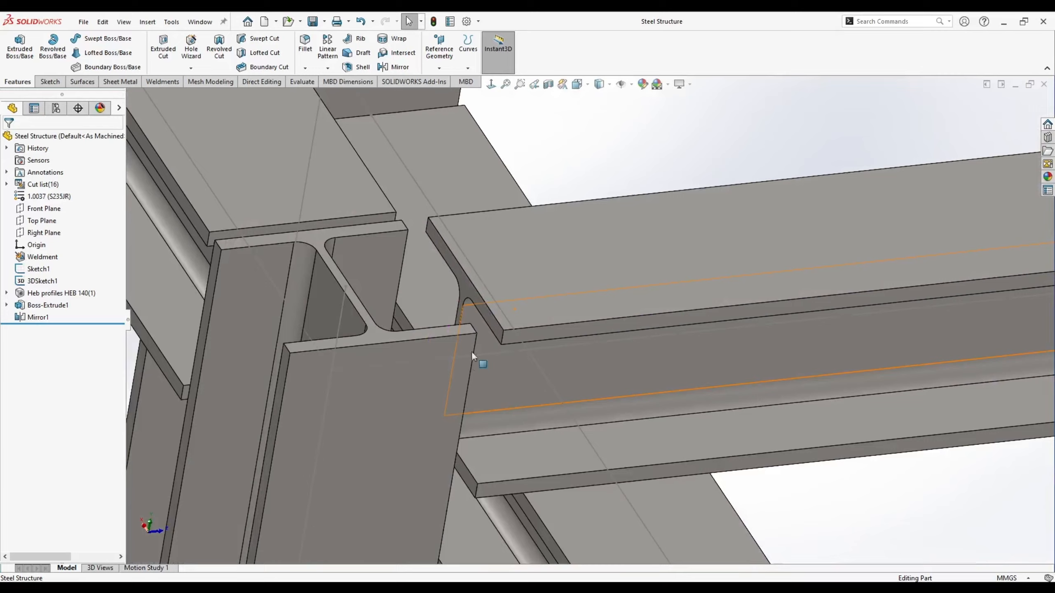
{"action": "left_click", "coordinate": [471, 291]}
{"action": "middle_click_drag", "start_coordinate": [464, 313], "coordinate": [399, 330]}
{"action": "left_click", "coordinate": [400, 333]}
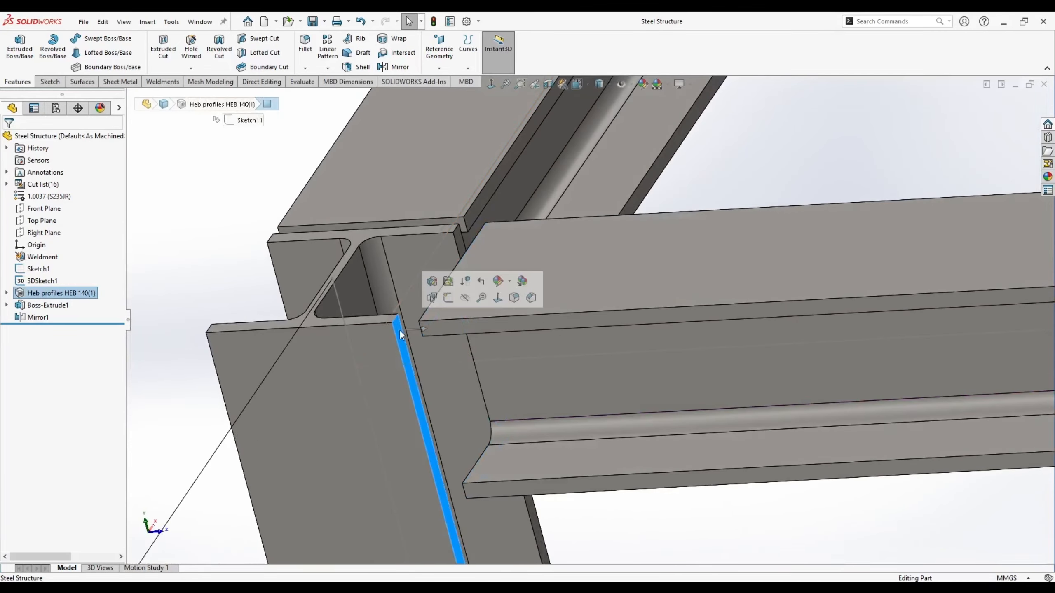
{"action": "middle_click_drag", "start_coordinate": [333, 266], "coordinate": [344, 297]}
{"action": "left_click", "coordinate": [324, 234]}
{"action": "key", "text": "Escape"}
{"action": "left_click", "coordinate": [354, 302]}
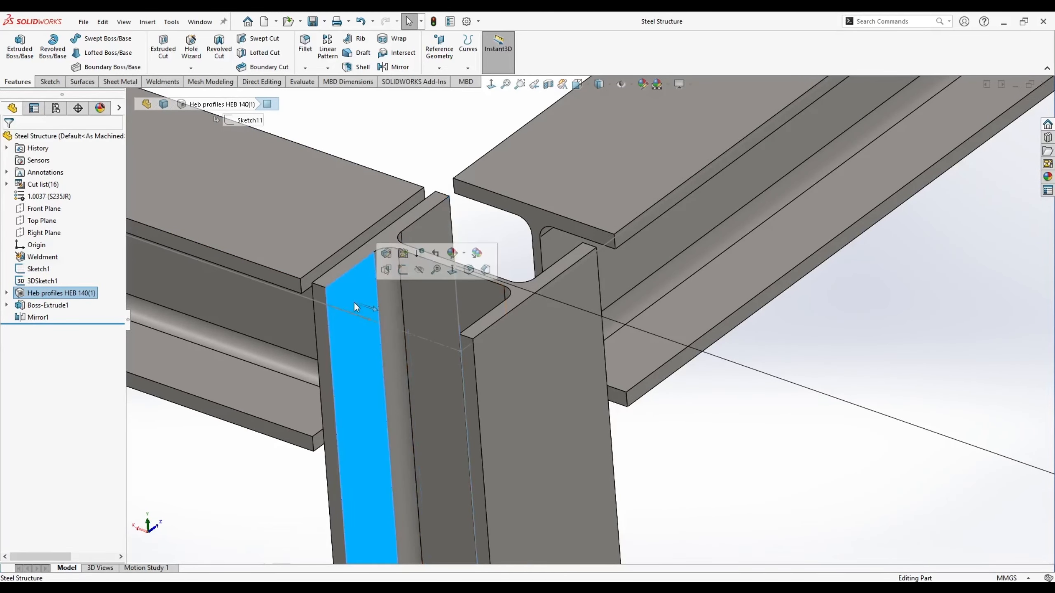
{"action": "left_click", "coordinate": [295, 486]}
{"action": "middle_click_drag", "start_coordinate": [295, 486], "coordinate": [573, 291]}
- Start a sketch on the beam's end face with a section view, facing it normal
{"action": "right_click", "coordinate": [596, 254]}
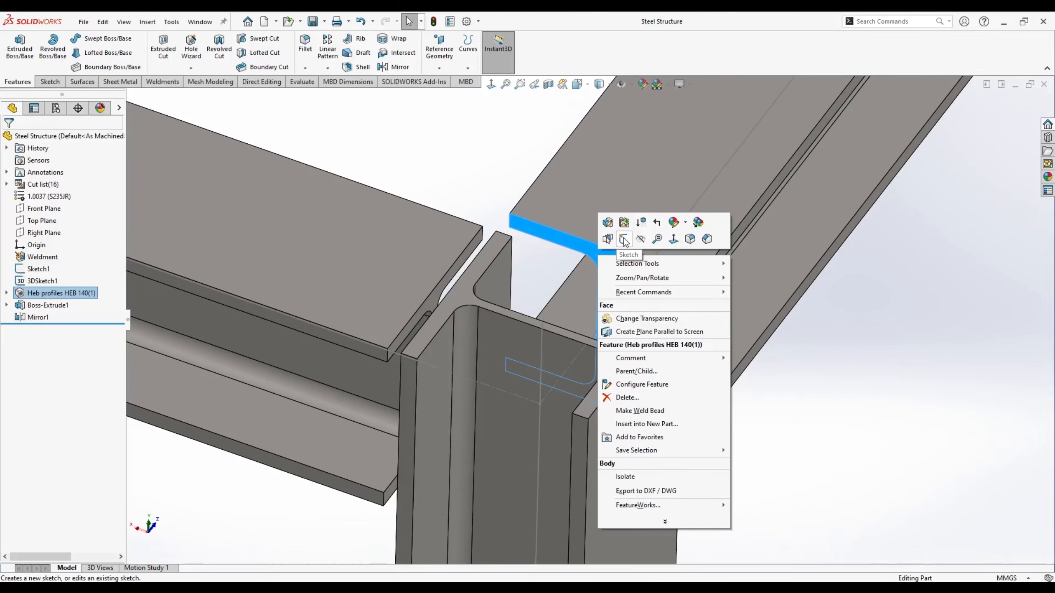
{"action": "left_click", "coordinate": [624, 240]}
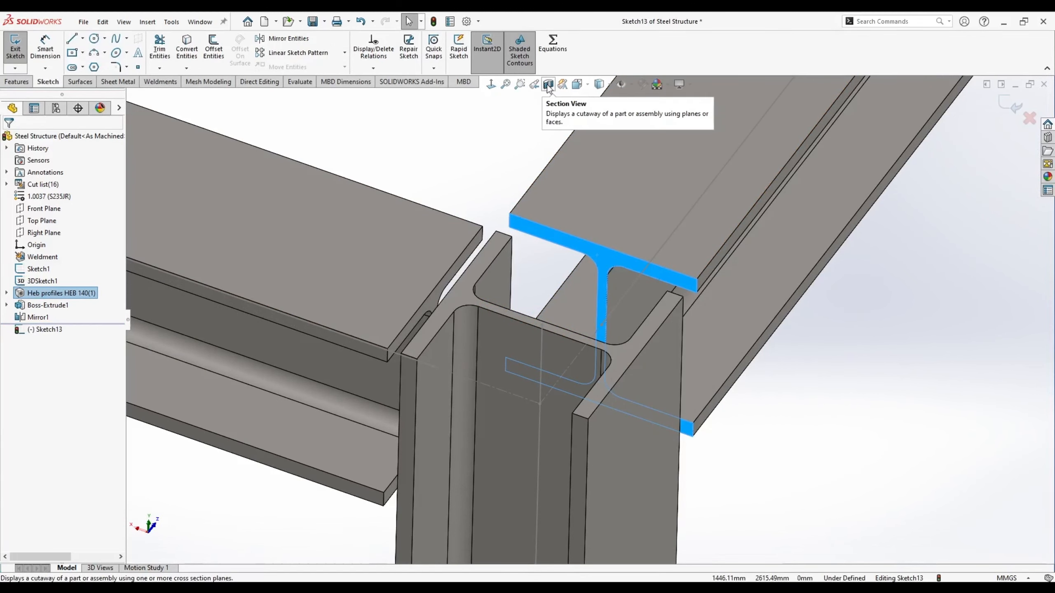
{"action": "left_click", "coordinate": [548, 85]}
{"action": "key", "text": "Return"}
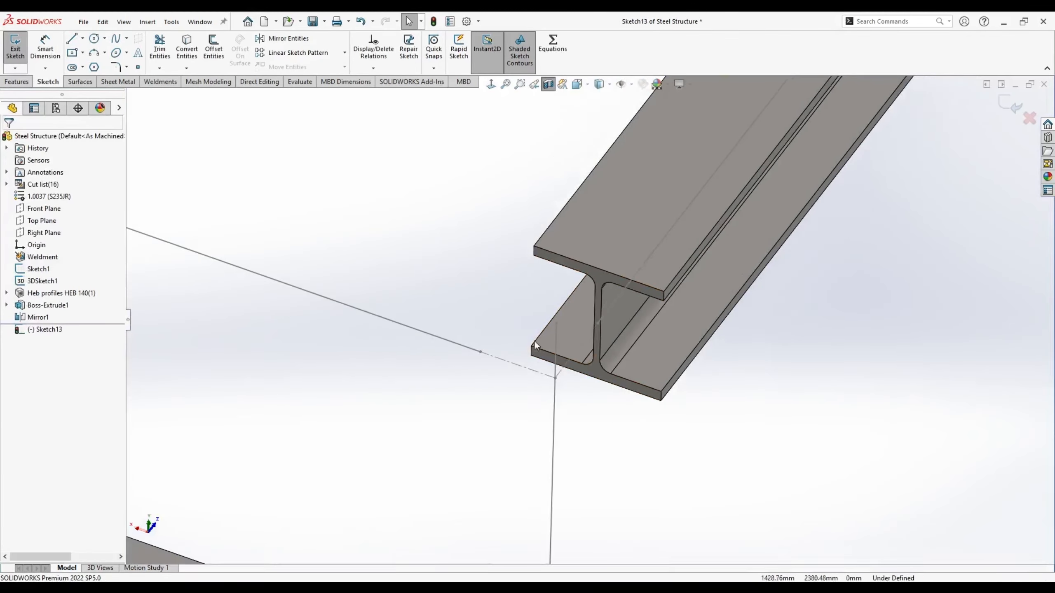
{"action": "key", "text": "ctrl+7"}
- Draw a centre rectangle over the beam end
{"action": "left_click", "coordinate": [72, 53]}
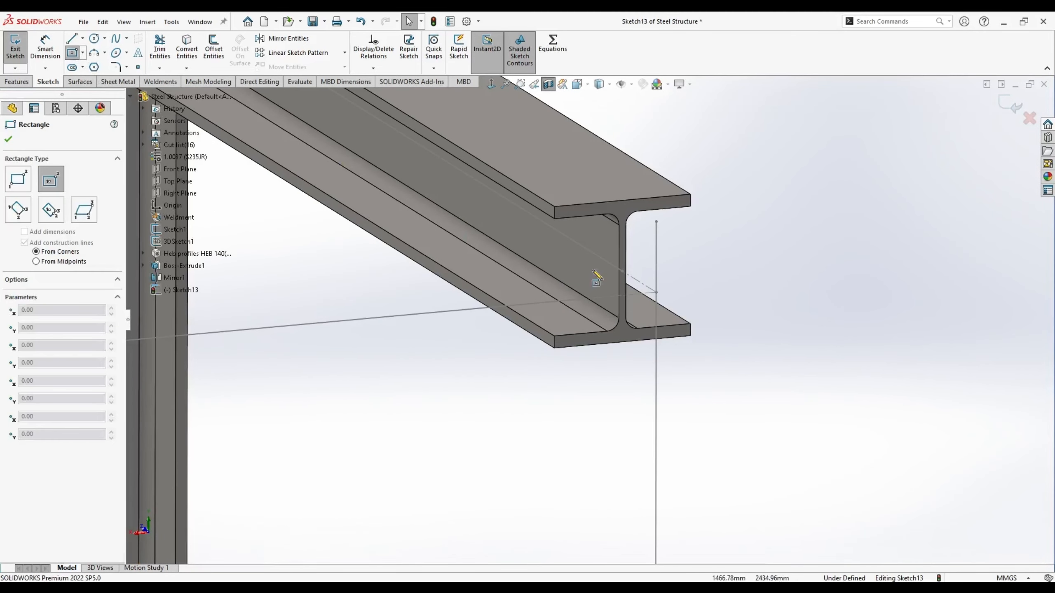
{"action": "left_click", "coordinate": [622, 271]}
{"action": "left_click", "coordinate": [691, 201]}
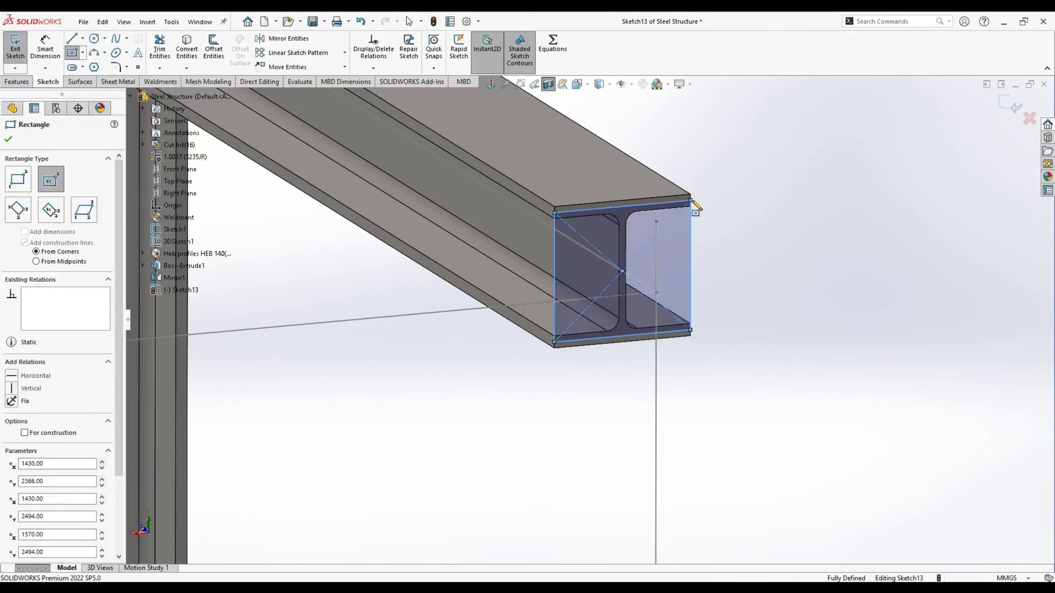
{"action": "key", "text": "Escape"}
- Draw a larger centre rectangle around the beam end and make it construction geometry
{"action": "left_click", "coordinate": [50, 82]}
{"action": "left_click", "coordinate": [72, 53]}
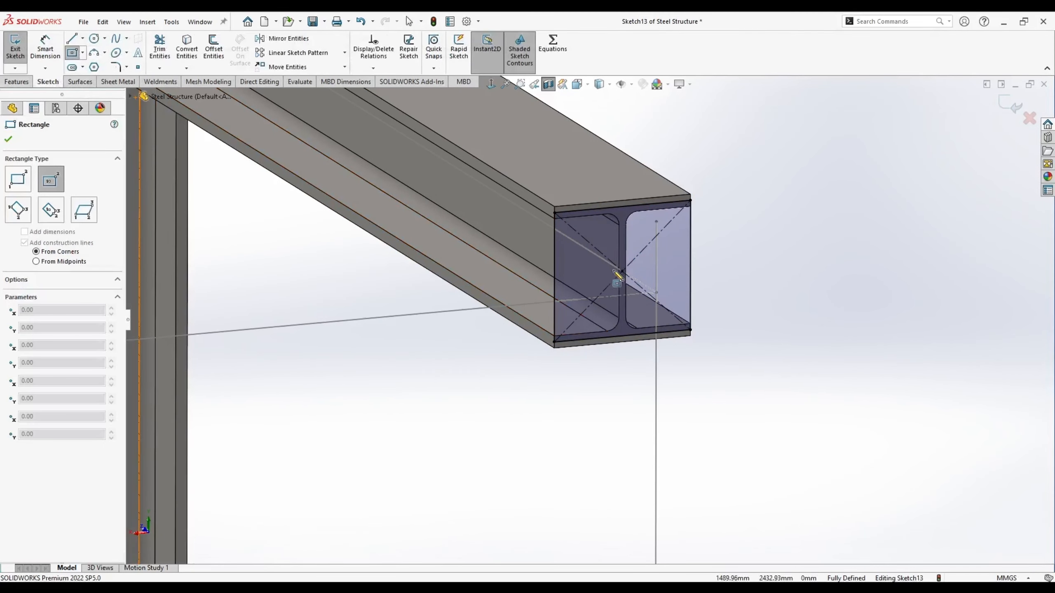
{"action": "left_click", "coordinate": [622, 271]}
{"action": "left_click", "coordinate": [743, 160]}
{"action": "key", "text": "Escape"}
{"action": "left_click", "coordinate": [725, 163]}
{"action": "left_click", "coordinate": [743, 199], "text": "ctrl"}
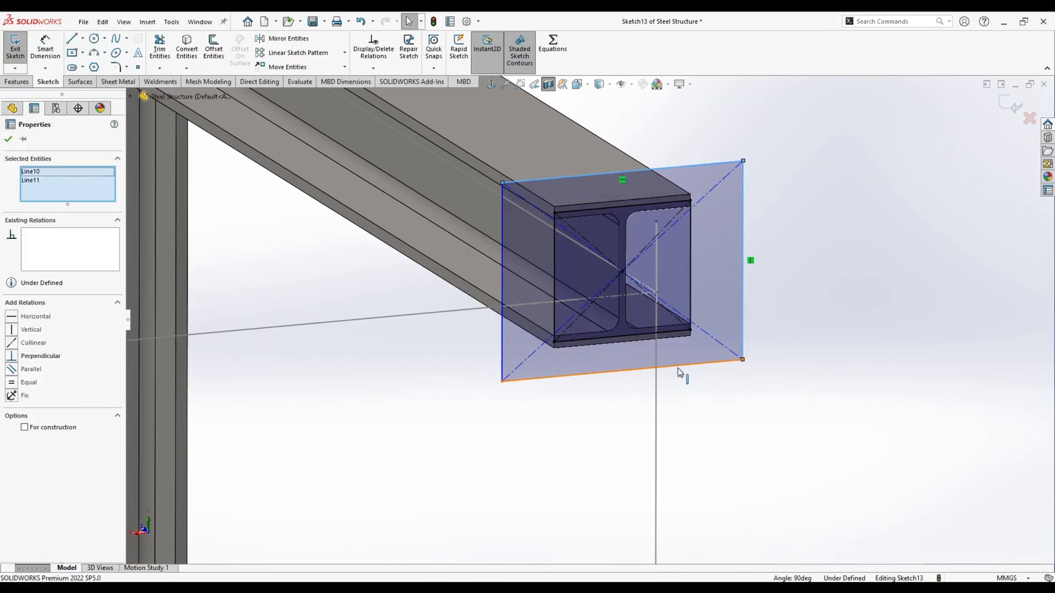
{"action": "left_click", "coordinate": [680, 366], "text": "ctrl"}
{"action": "left_click", "coordinate": [502, 222], "text": "ctrl"}
{"action": "left_click", "coordinate": [549, 186]}
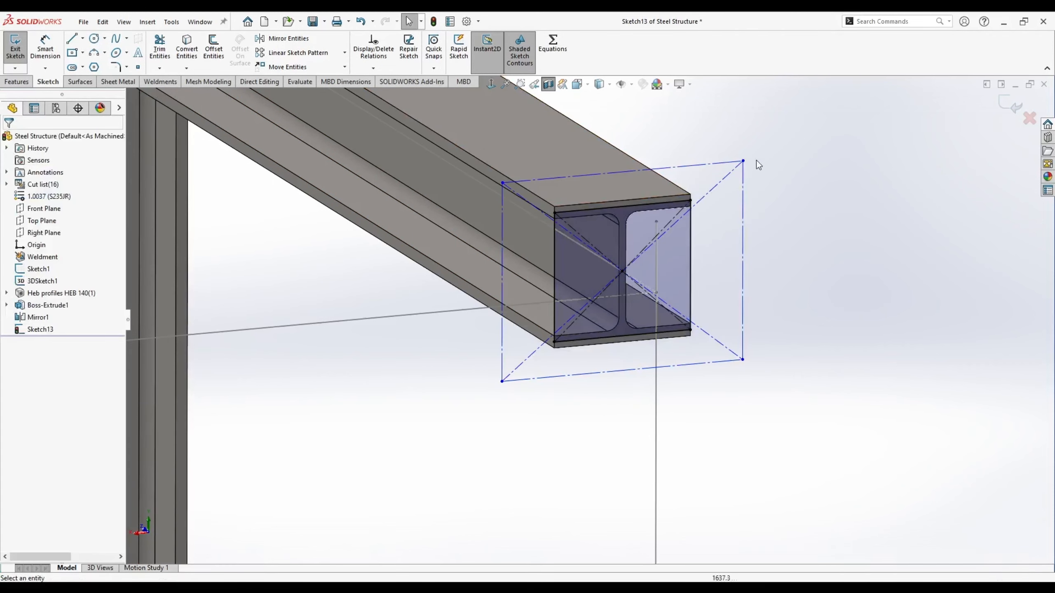
- Place Ø12 circles at the four rectangle corners and make them equal
{"action": "left_click", "coordinate": [94, 38]}
{"action": "left_click", "coordinate": [742, 161]}
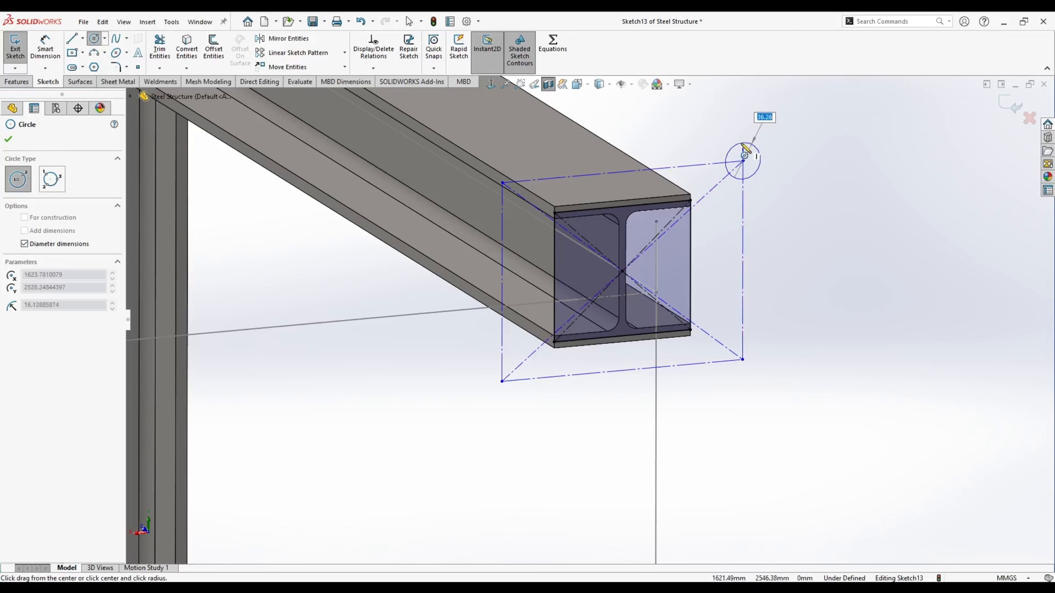
{"action": "key", "text": "Return"}
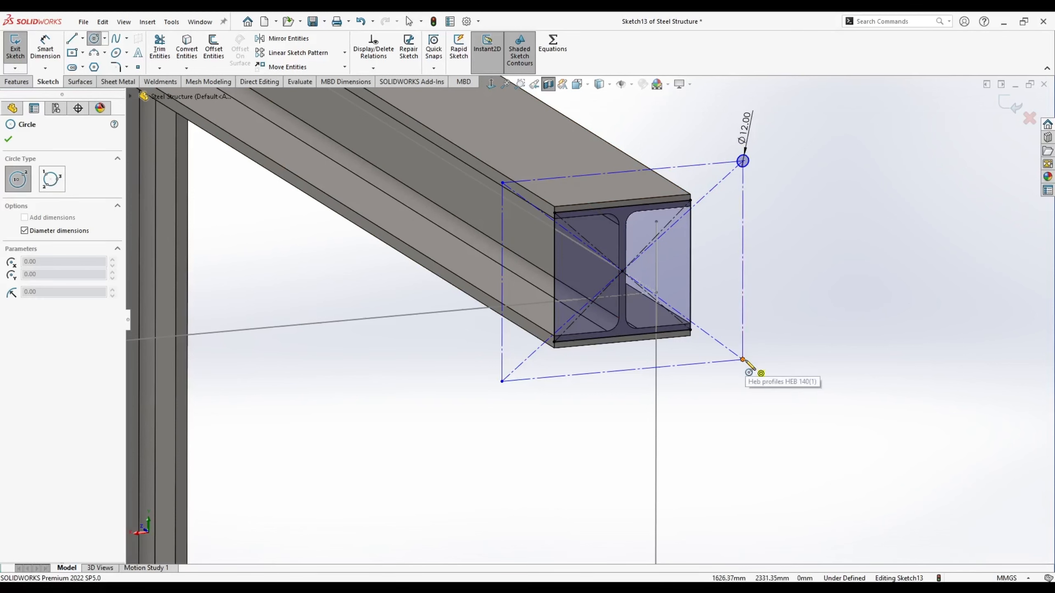
{"action": "left_click", "coordinate": [742, 360]}
{"action": "left_click", "coordinate": [753, 359]}
{"action": "left_click", "coordinate": [503, 381]}
{"action": "left_click", "coordinate": [519, 372]}
{"action": "left_click", "coordinate": [502, 183]}
{"action": "left_click", "coordinate": [515, 174]}
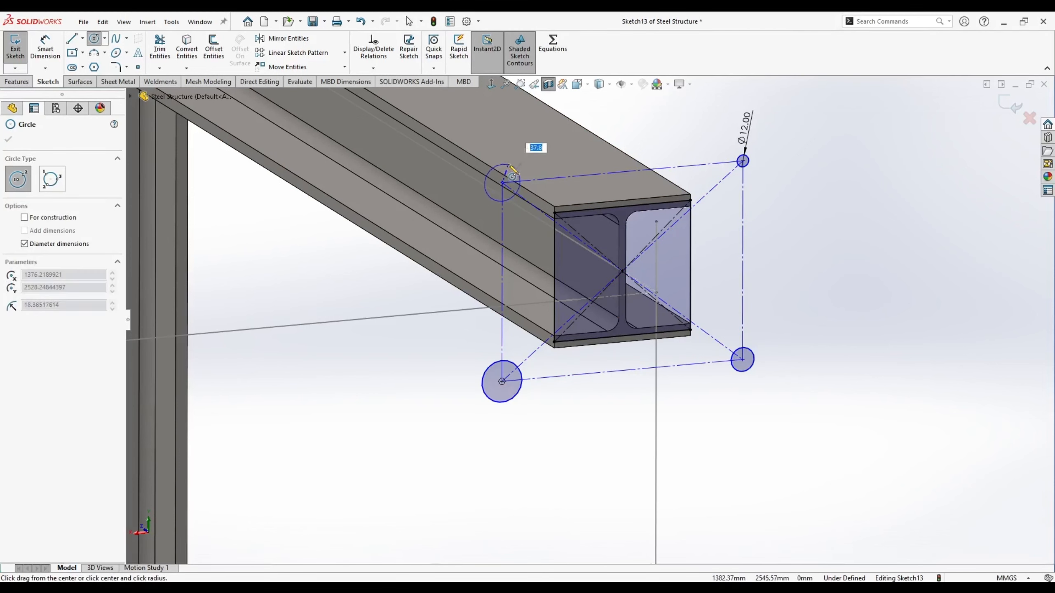
{"action": "key", "text": "Escape"}
{"action": "left_click", "coordinate": [515, 174]}
{"action": "left_click", "coordinate": [748, 164], "text": "ctrl"}
{"action": "left_click", "coordinate": [749, 360], "text": "ctrl"}
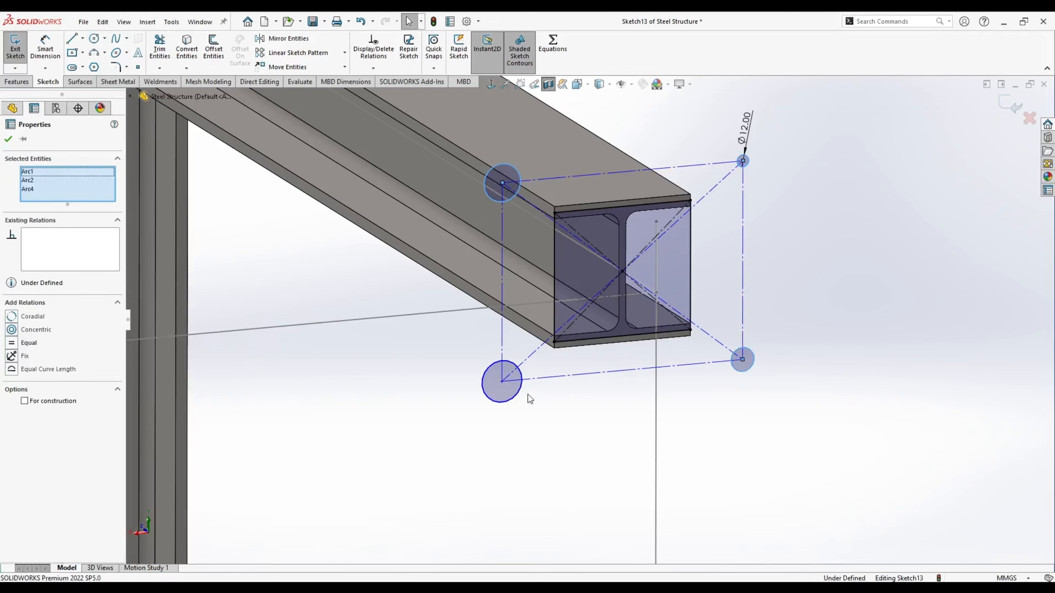
{"action": "left_click", "coordinate": [521, 388], "text": "ctrl"}
{"action": "left_click", "coordinate": [567, 362]}
- Dimension the holes 30 mm and 24 mm from the beam edges
{"action": "left_click_drag", "start_coordinate": [742, 160], "coordinate": [679, 232]}
{"action": "key", "text": "d"}
{"action": "scroll", "coordinate": [715, 193], "scroll_direction": "up", "scroll_amount": 5}
{"action": "left_click", "coordinate": [601, 315]}
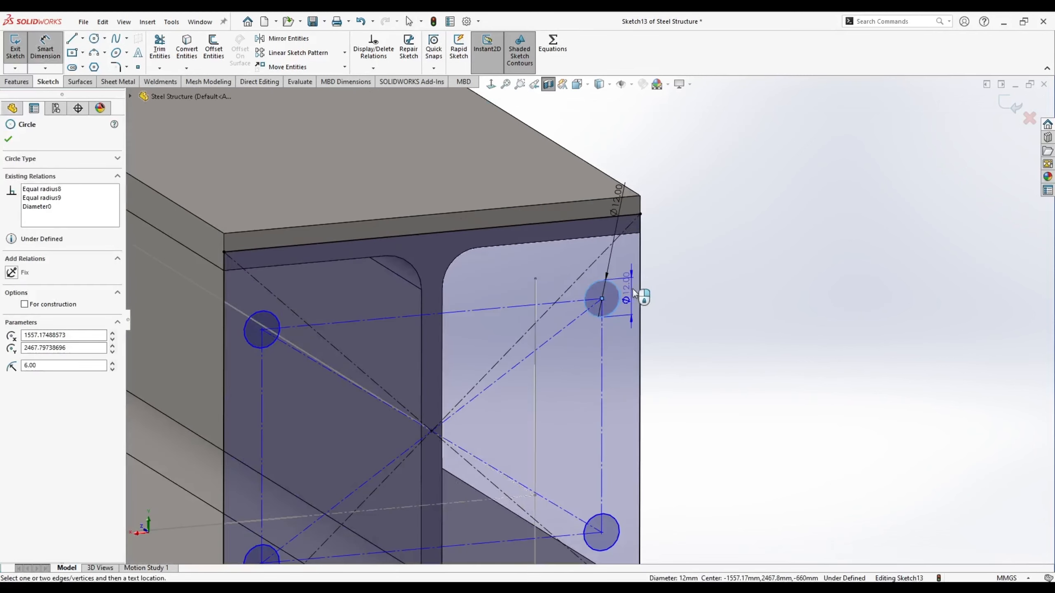
{"action": "left_click", "coordinate": [639, 249]}
{"action": "left_click", "coordinate": [671, 142]}
{"action": "type", "text": "30"}
{"action": "key", "text": "Return"}
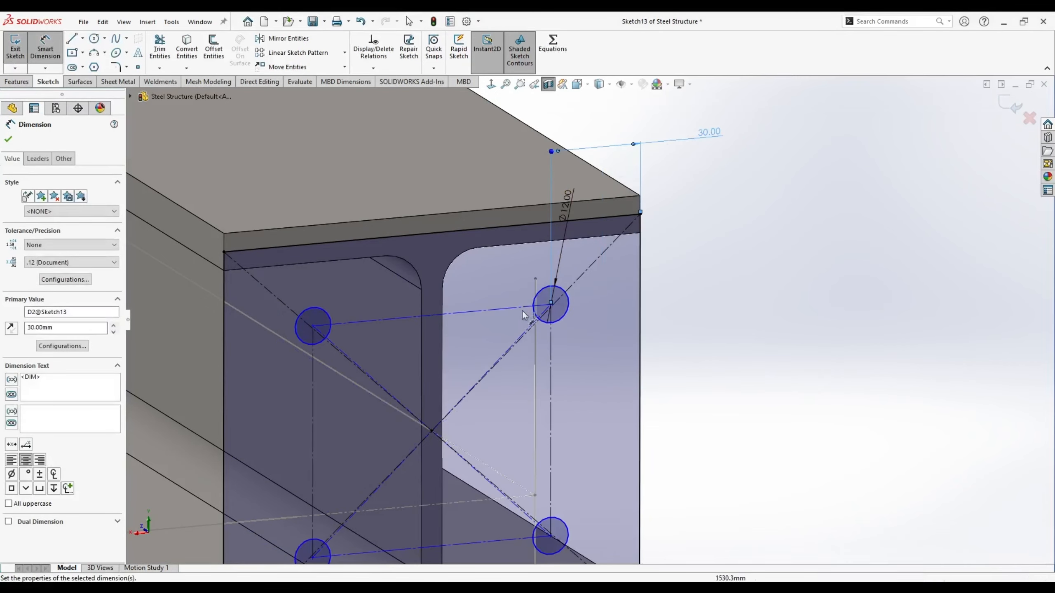
{"action": "left_click", "coordinate": [570, 315]}
{"action": "left_click", "coordinate": [588, 219]}
{"action": "left_click", "coordinate": [685, 252]}
{"action": "key", "text": "Return"}
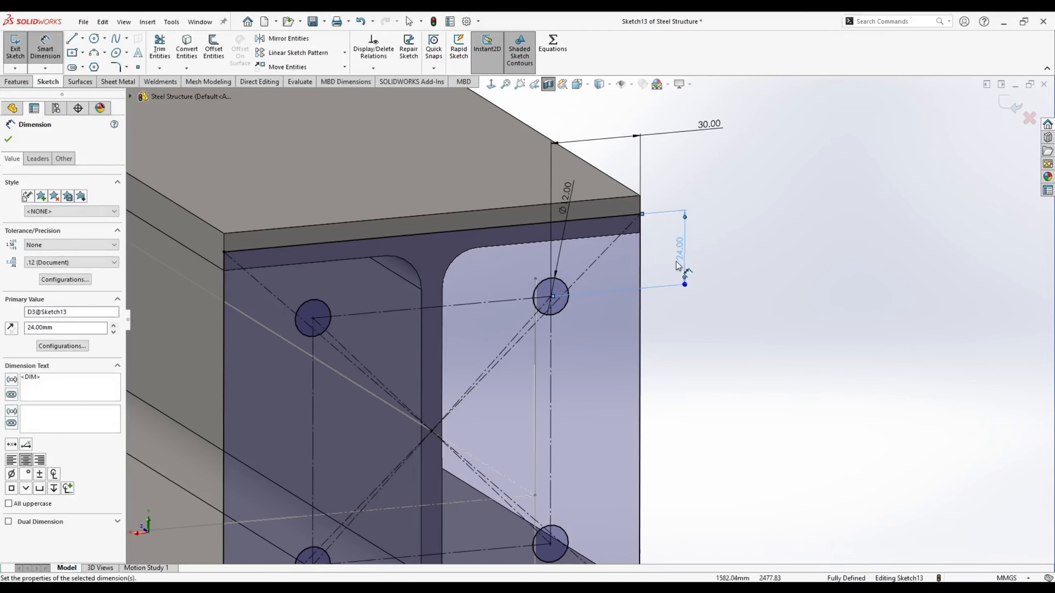
{"action": "key", "text": "Escape"}
- Orbit to view the whole beam end and extrude the sketch into an end plate
{"action": "scroll", "coordinate": [678, 265], "scroll_direction": "down", "scroll_amount": 5}
{"action": "middle_click_drag", "start_coordinate": [678, 266], "coordinate": [581, 299]}
{"action": "left_click", "coordinate": [17, 82]}
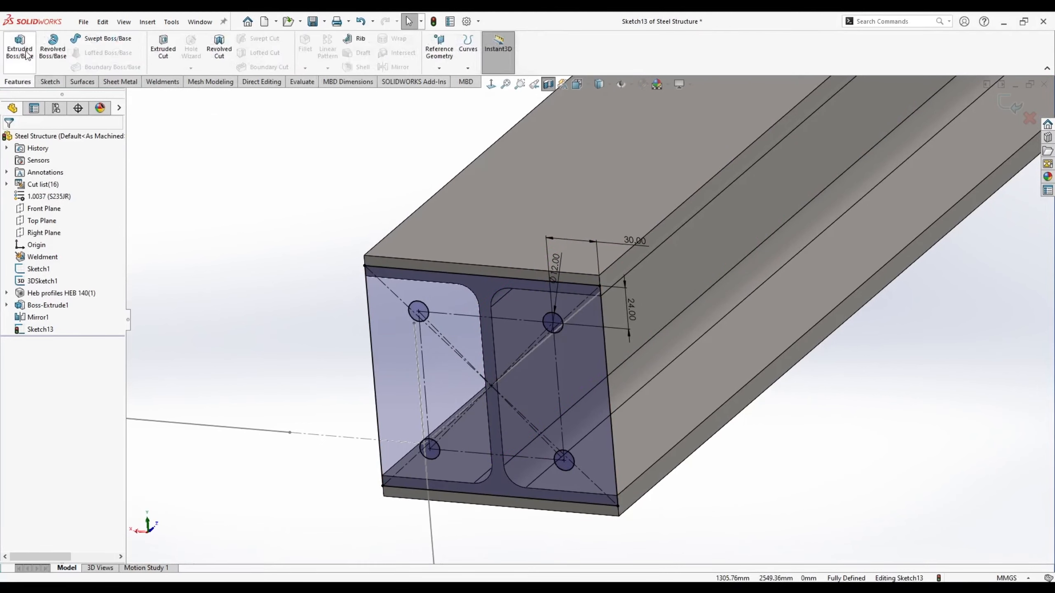
{"action": "left_click", "coordinate": [19, 47]}
- Accept the end plate extrusion as Boss-Extrude2 and view the beam-column joint
{"action": "key", "text": "Return"}
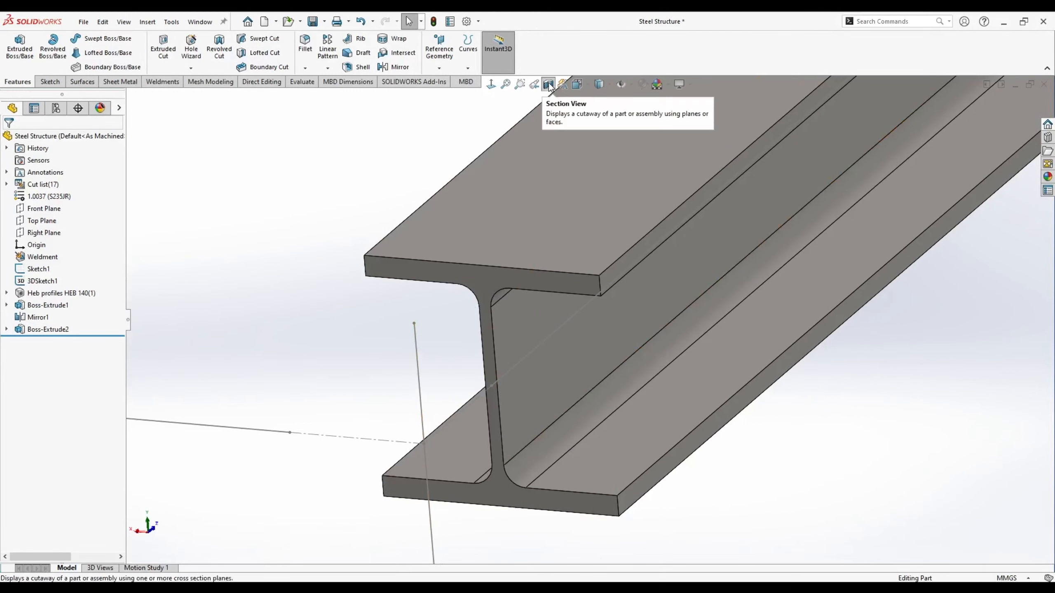
{"action": "middle_click_drag", "start_coordinate": [457, 332], "coordinate": [565, 246]}
{"action": "left_click", "coordinate": [499, 345]}
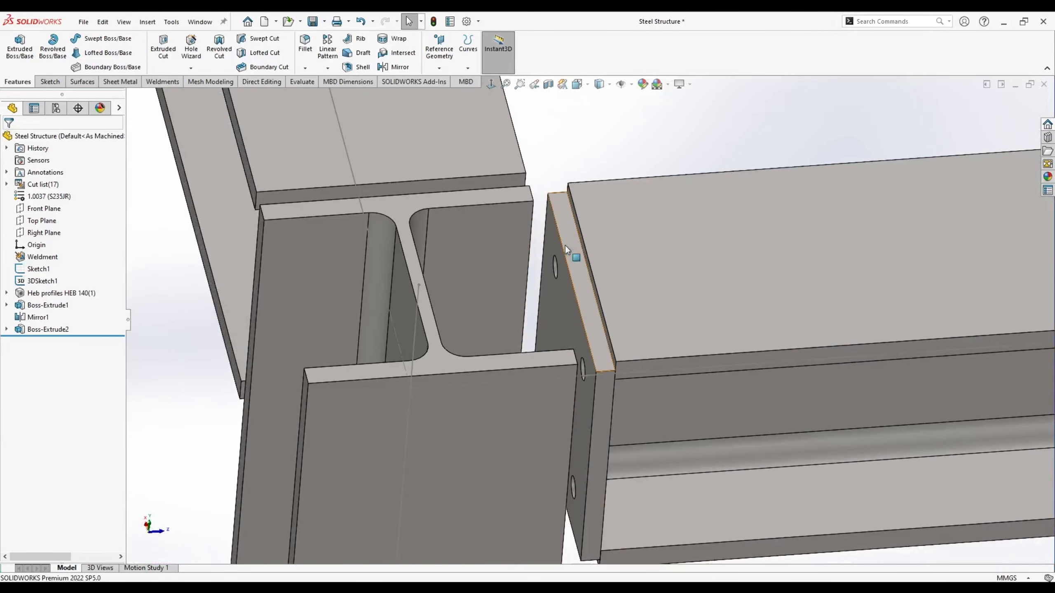
- Mirror the end plate body about its contact face to create Mirror2
{"action": "left_click", "coordinate": [567, 313]}
{"action": "left_click", "coordinate": [46, 291]}
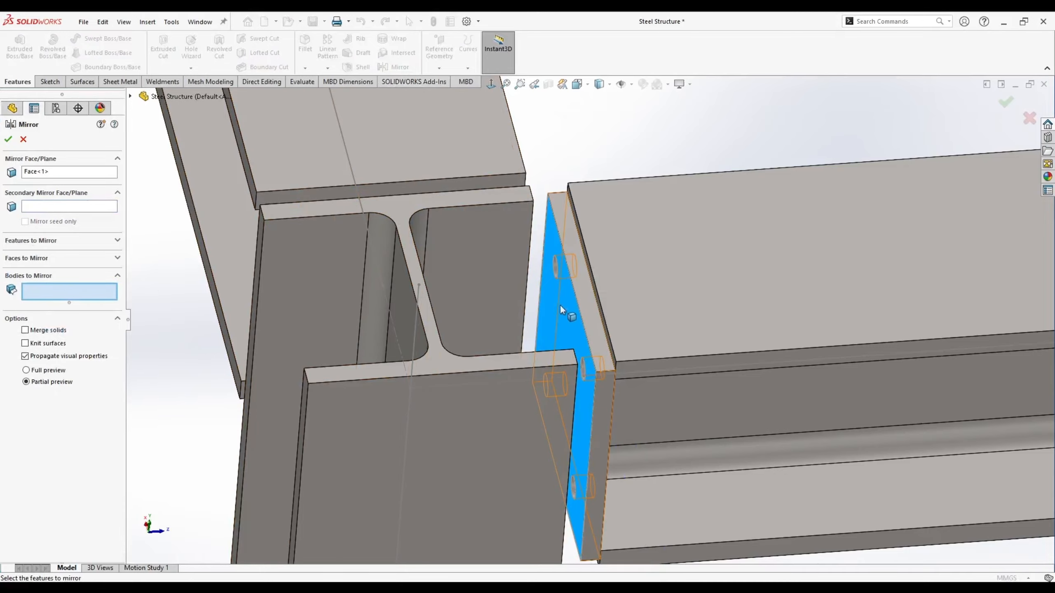
{"action": "left_click", "coordinate": [574, 306]}
{"action": "scroll", "coordinate": [574, 306], "scroll_direction": "up", "scroll_amount": 8}
{"action": "key", "text": "Return"}
{"action": "middle_click_drag", "start_coordinate": [624, 343], "coordinate": [748, 346]}
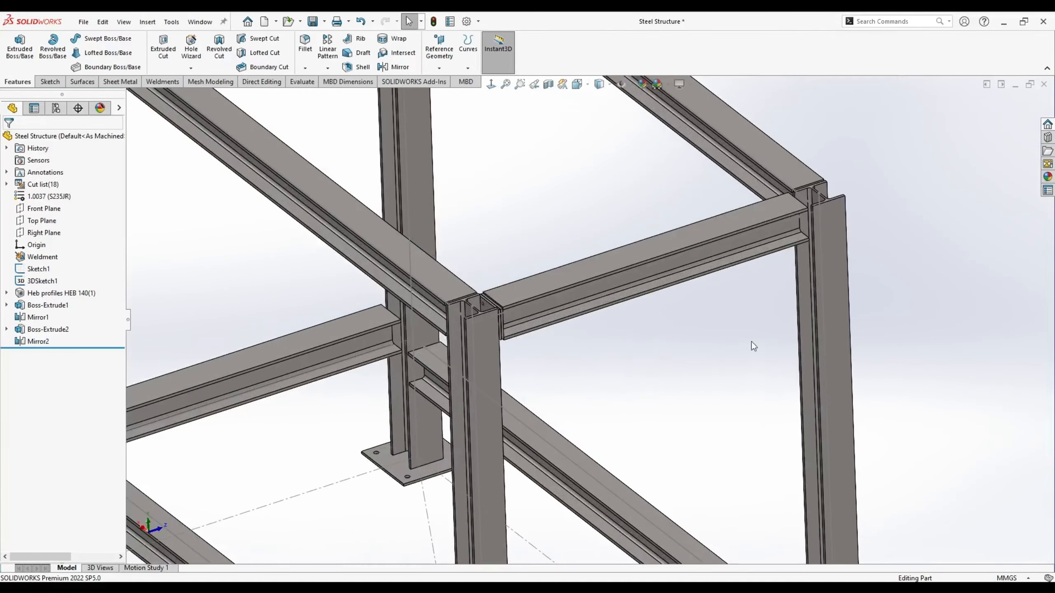
{"action": "scroll", "coordinate": [464, 276], "scroll_direction": "down", "scroll_amount": 5}
{"action": "scroll", "coordinate": [481, 319], "scroll_direction": "down", "scroll_amount": 4}
{"action": "scroll", "coordinate": [480, 319], "scroll_direction": "up", "scroll_amount": 8}
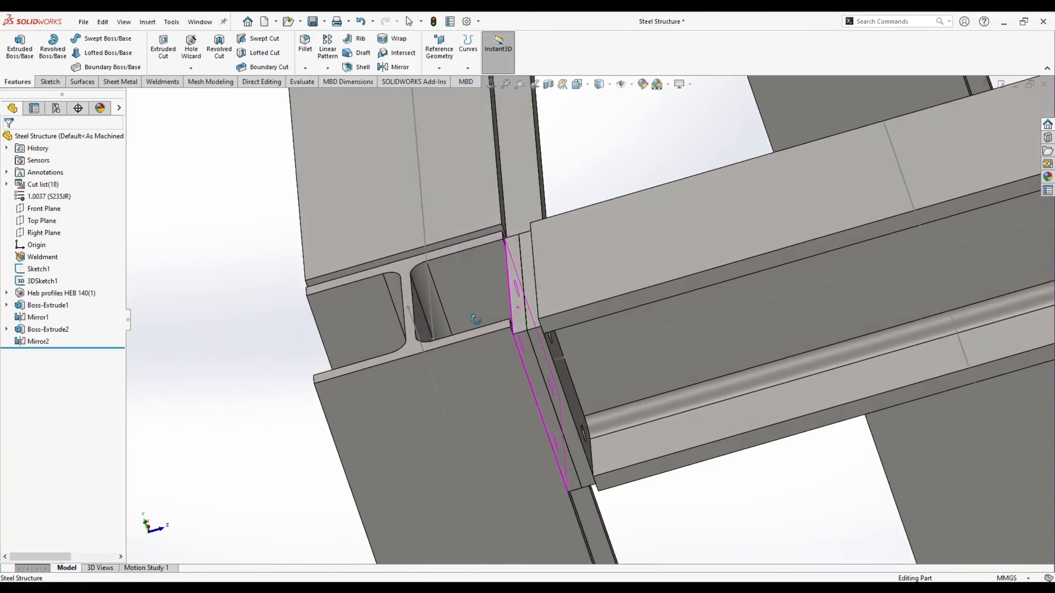
{"action": "middle_click_drag", "start_coordinate": [672, 356], "coordinate": [714, 324]}
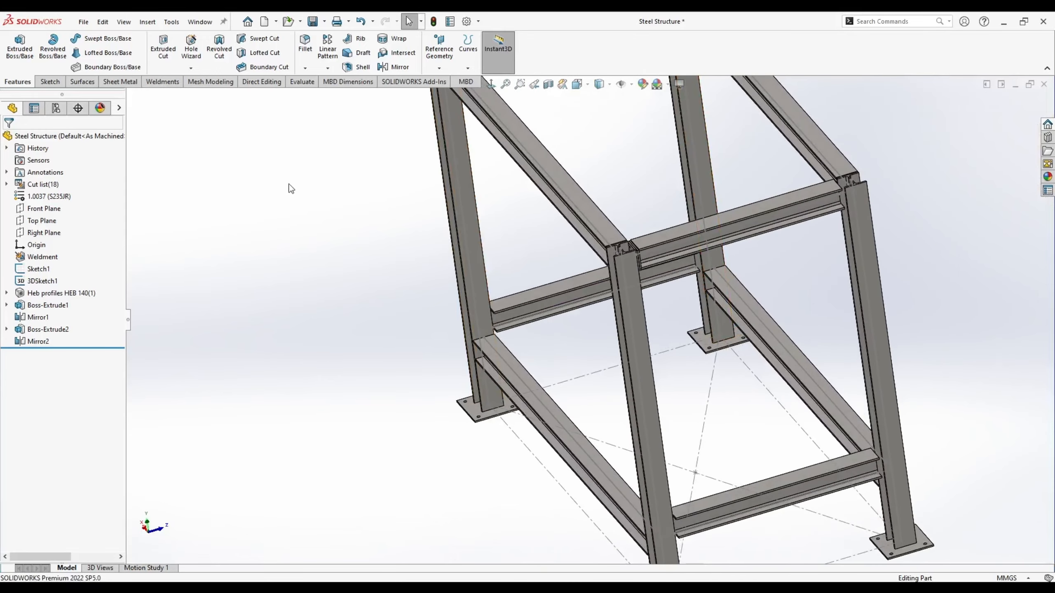
- Try a Front Plane mirror, cancel it, and bring up the reference geometry options
{"action": "left_click", "coordinate": [386, 69]}
{"action": "left_click", "coordinate": [130, 97]}
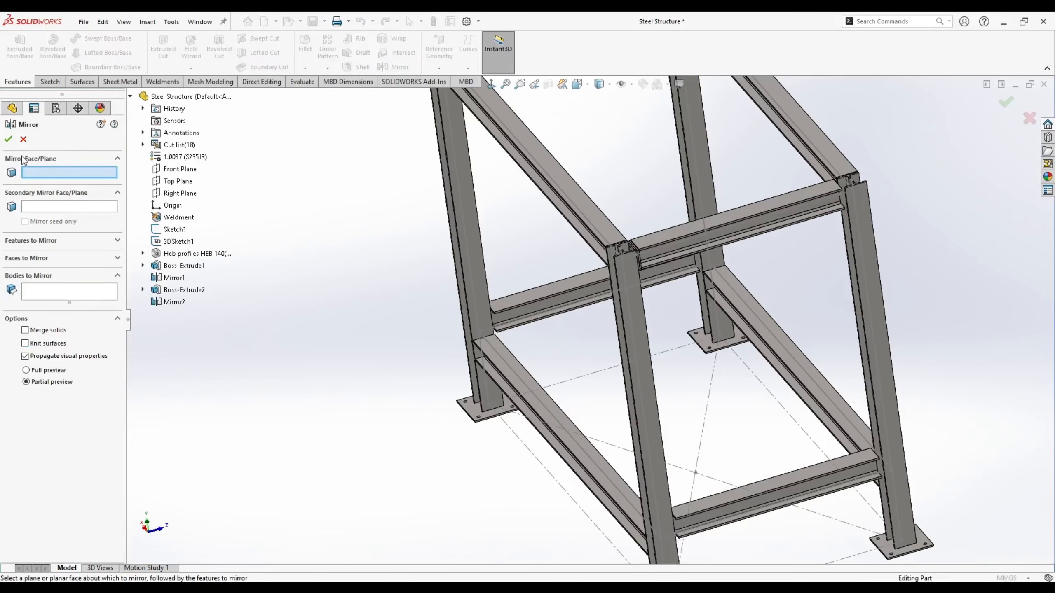
{"action": "left_click", "coordinate": [180, 168]}
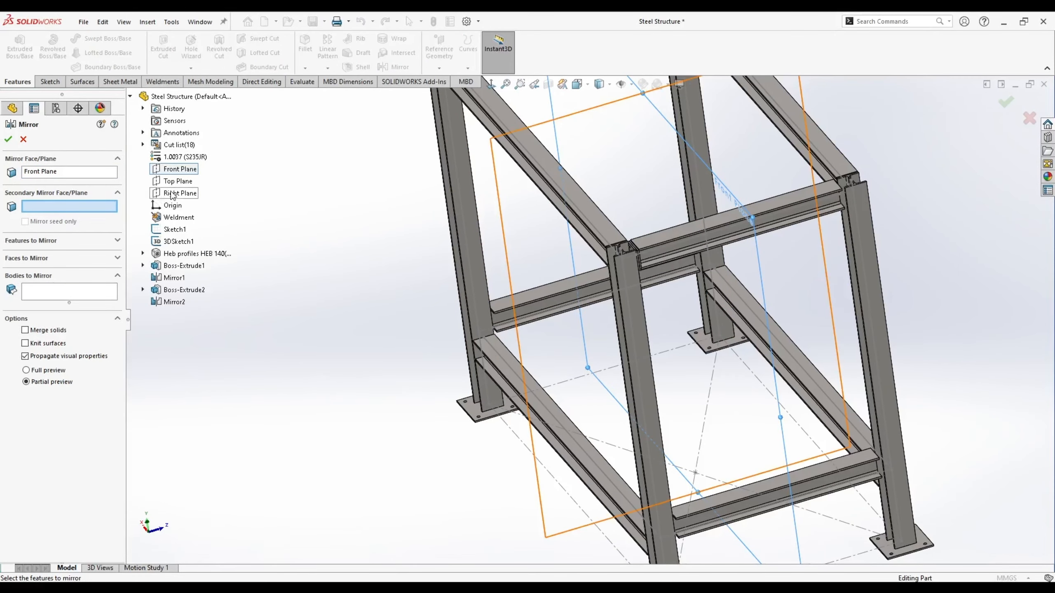
{"action": "key", "text": "Escape"}
{"action": "middle_click_drag", "start_coordinate": [420, 253], "coordinate": [406, 246]}
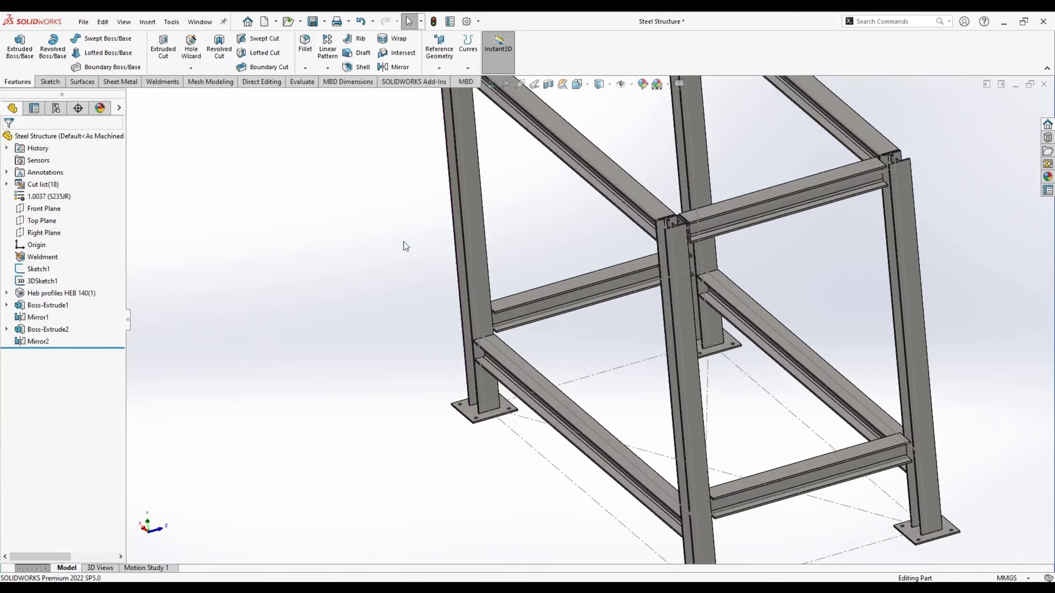
{"action": "left_click", "coordinate": [439, 67]}
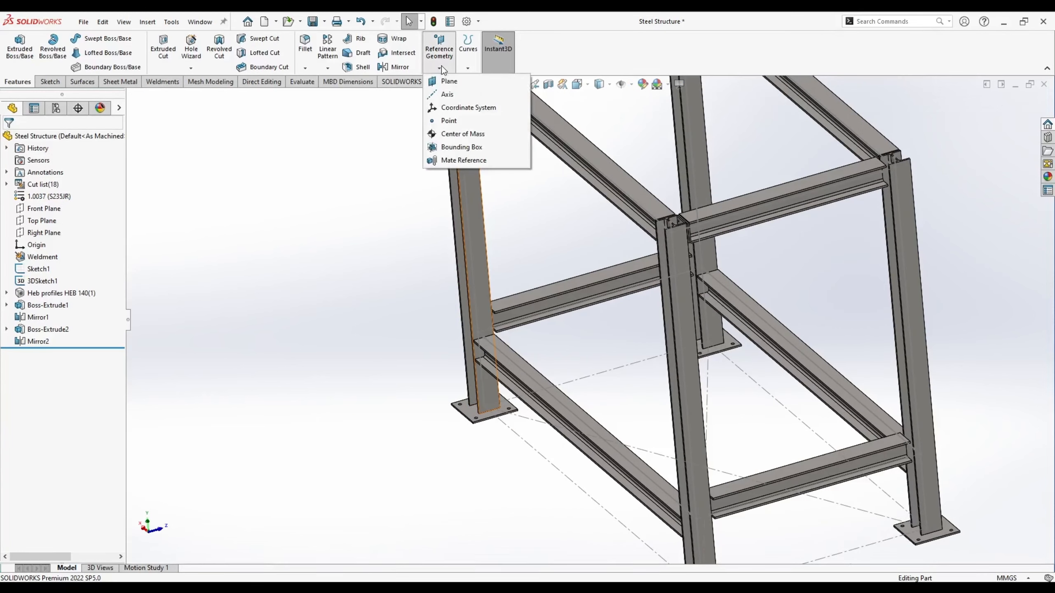
- Create Plane2 midway between the lower beam's top face and the upper beam's face
{"action": "left_click", "coordinate": [451, 82]}
{"action": "scroll", "coordinate": [788, 481], "scroll_direction": "down", "scroll_amount": 3}
{"action": "left_click", "coordinate": [792, 421]}
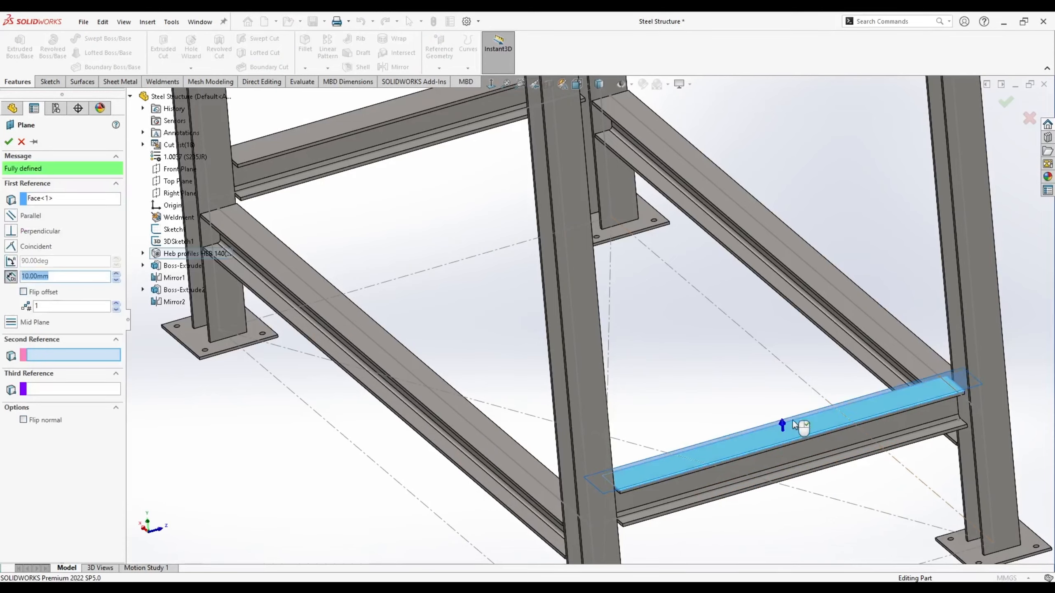
{"action": "scroll", "coordinate": [697, 176], "scroll_direction": "up", "scroll_amount": 3}
{"action": "scroll", "coordinate": [697, 176], "scroll_direction": "down", "scroll_amount": 3}
{"action": "left_click", "coordinate": [576, 247]}
{"action": "scroll", "coordinate": [576, 247], "scroll_direction": "up", "scroll_amount": 3}
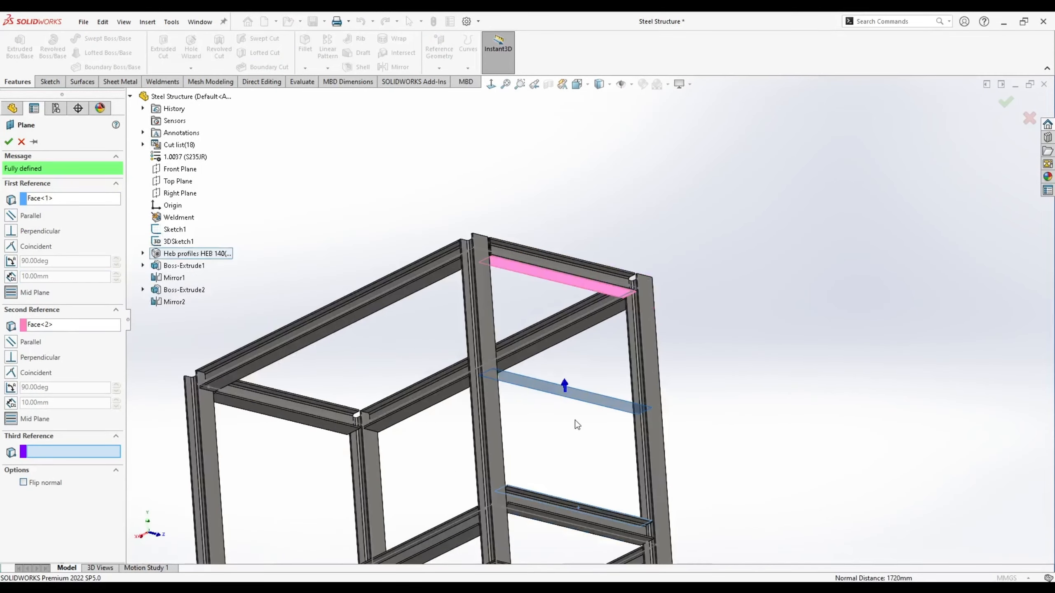
{"action": "middle_click_drag", "start_coordinate": [575, 421], "coordinate": [571, 465]}
{"action": "left_click", "coordinate": [9, 141]}
- Start a mirror feature with Front Plane and Plane2 as the mirror planes
{"action": "scroll", "coordinate": [486, 200], "scroll_direction": "down", "scroll_amount": 4}
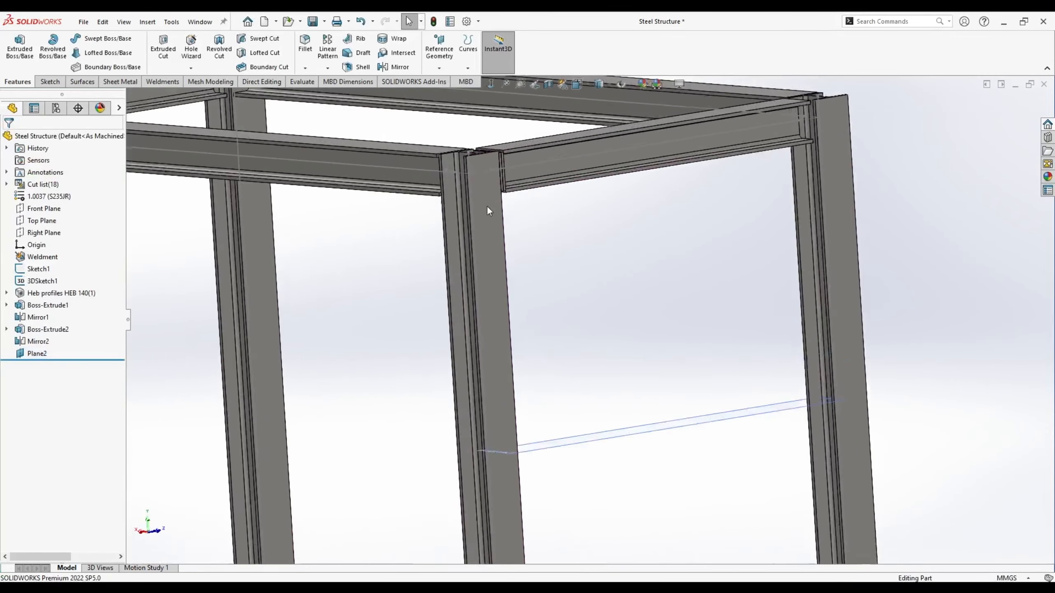
{"action": "scroll", "coordinate": [588, 322], "scroll_direction": "up", "scroll_amount": 5}
{"action": "scroll", "coordinate": [604, 504], "scroll_direction": "down", "scroll_amount": 5}
{"action": "scroll", "coordinate": [607, 308], "scroll_direction": "up", "scroll_amount": 6}
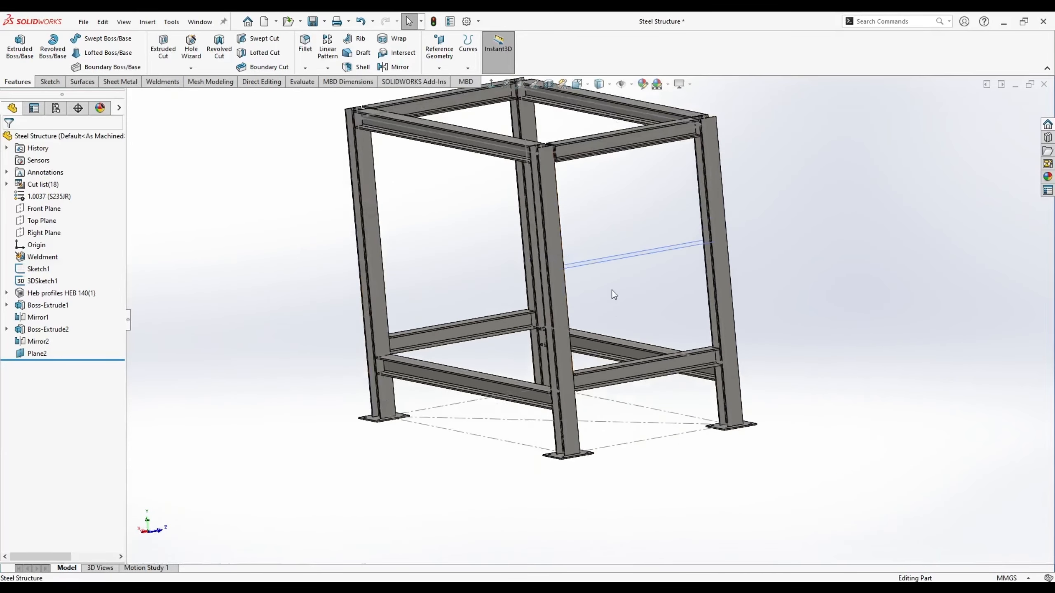
{"action": "middle_click_drag", "start_coordinate": [609, 294], "coordinate": [543, 306]}
{"action": "left_click", "coordinate": [44, 208]}
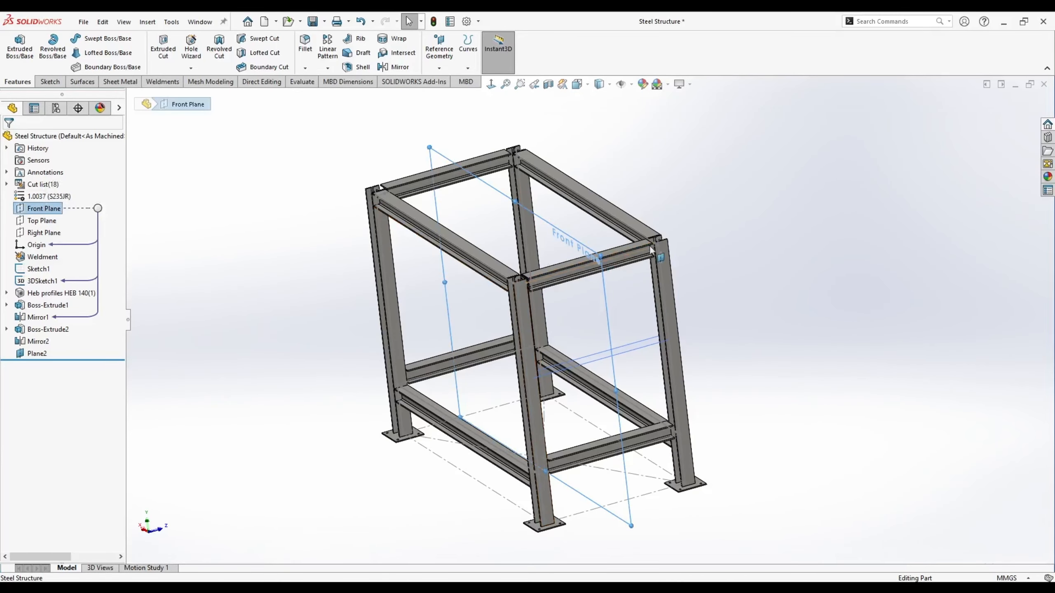
{"action": "left_click", "coordinate": [398, 67]}
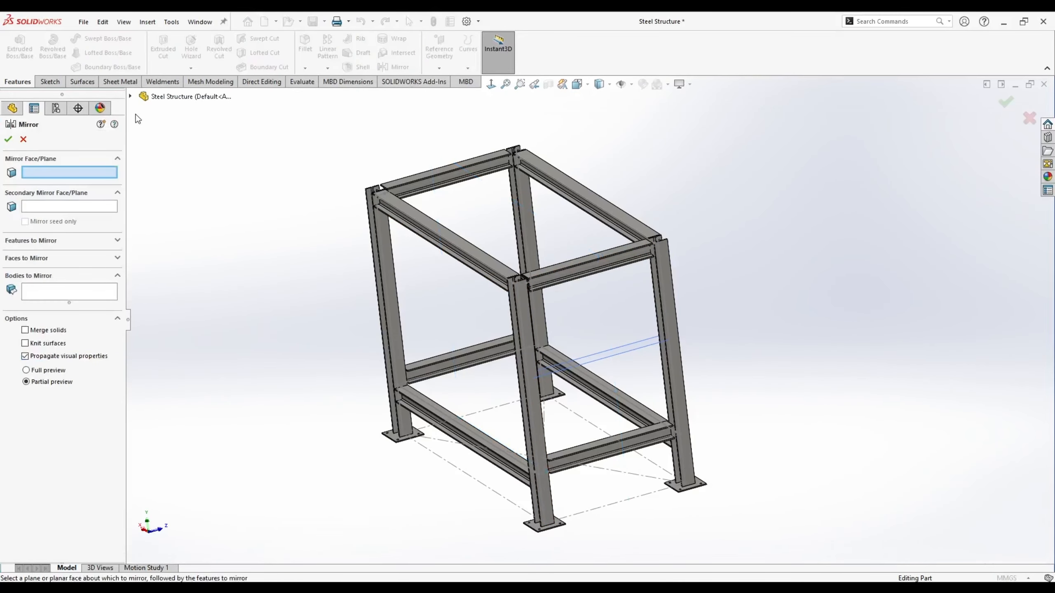
{"action": "left_click", "coordinate": [131, 97]}
{"action": "left_click", "coordinate": [179, 168]}
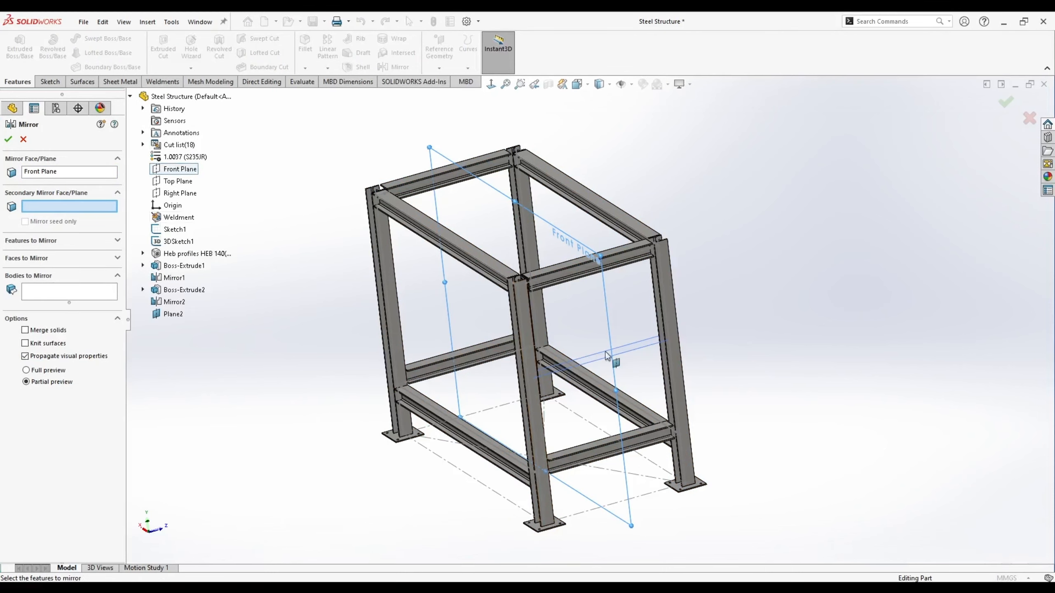
{"action": "left_click", "coordinate": [638, 349]}
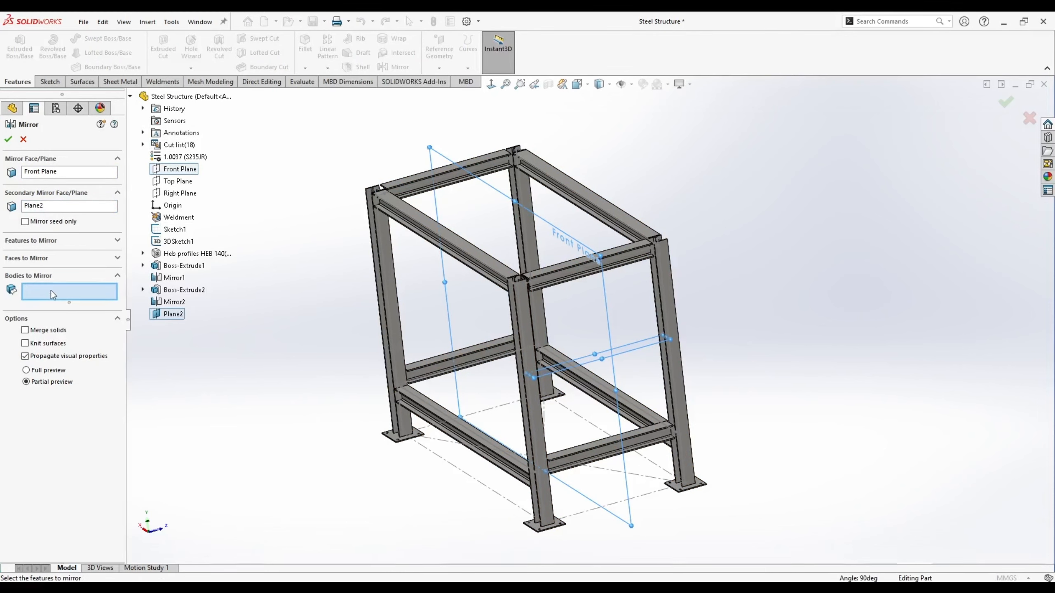
- Add both end plate bodies to the mirror set to create Mirror3
{"action": "scroll", "coordinate": [515, 277], "scroll_direction": "down", "scroll_amount": 9}
{"action": "left_click", "coordinate": [546, 256]}
{"action": "left_click", "coordinate": [560, 291]}
{"action": "scroll", "coordinate": [673, 351], "scroll_direction": "up", "scroll_amount": 10}
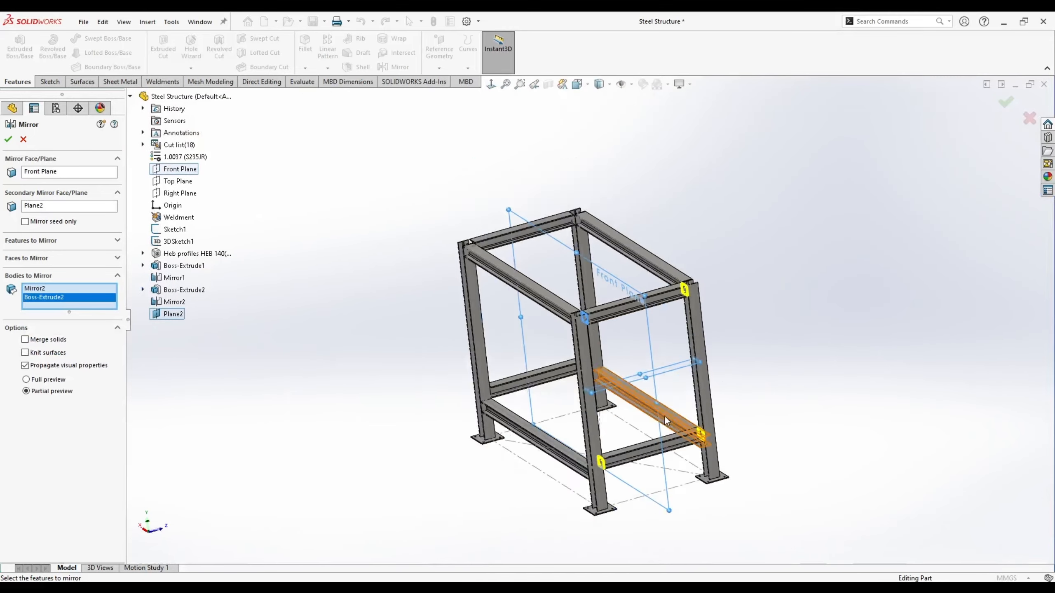
{"action": "scroll", "coordinate": [664, 415], "scroll_direction": "down", "scroll_amount": 4}
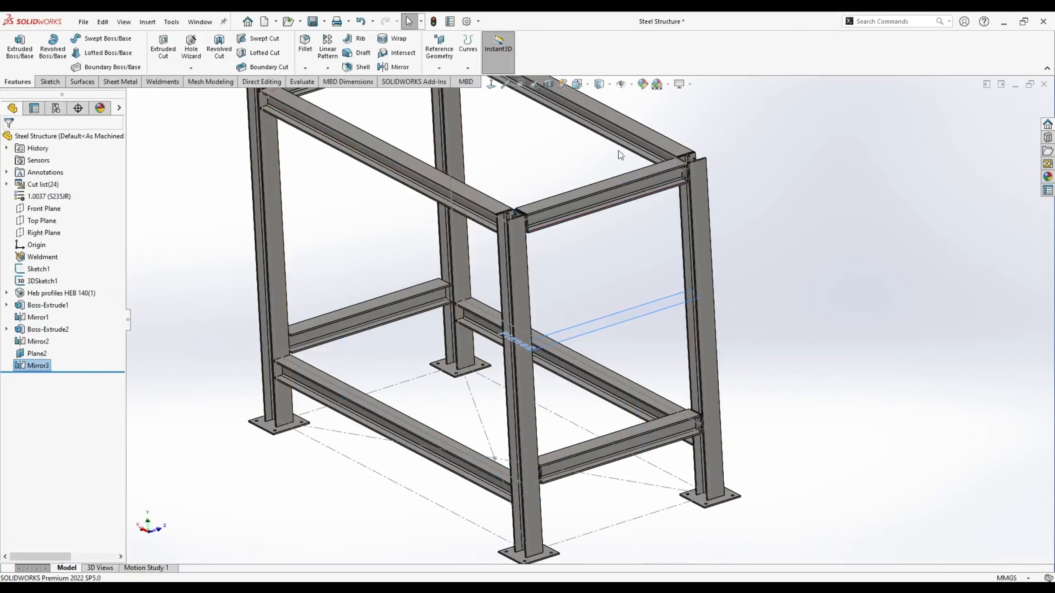
{"action": "scroll", "coordinate": [625, 187], "scroll_direction": "up", "scroll_amount": 3}
{"action": "scroll", "coordinate": [633, 203], "scroll_direction": "down", "scroll_amount": 3}
{"action": "scroll", "coordinate": [427, 134], "scroll_direction": "up", "scroll_amount": 2}
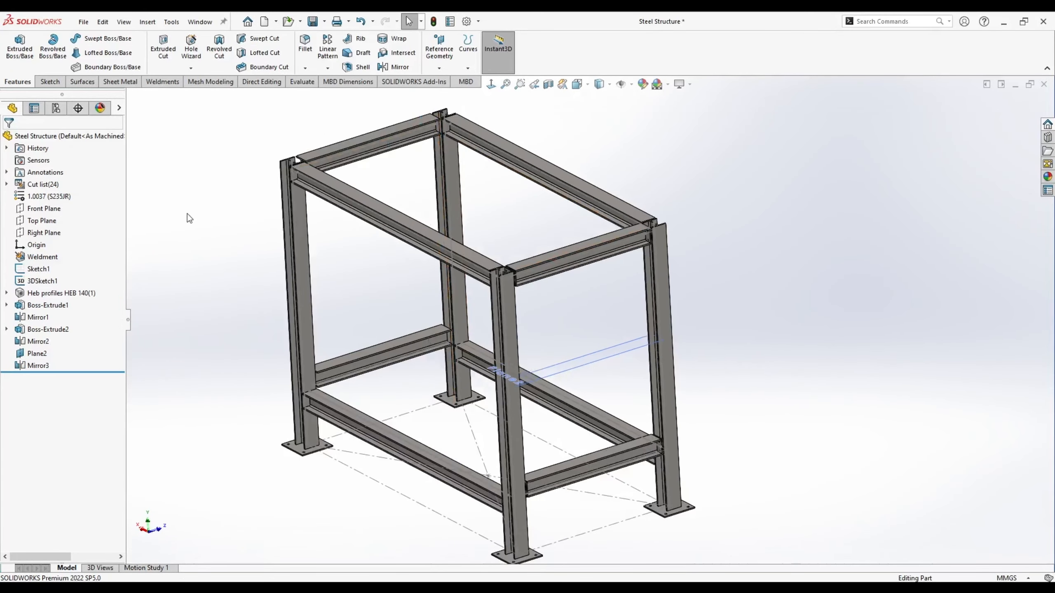
{"action": "left_click", "coordinate": [394, 67]}
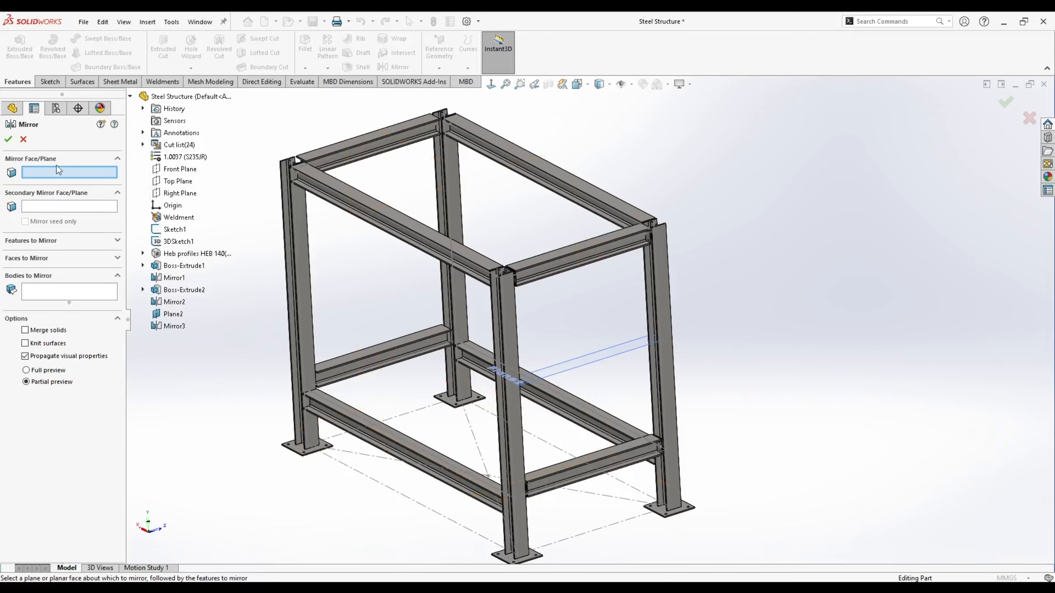
- Set Right Plane as the mirror plane and select the first four end plate bodies
{"action": "left_click", "coordinate": [179, 194]}
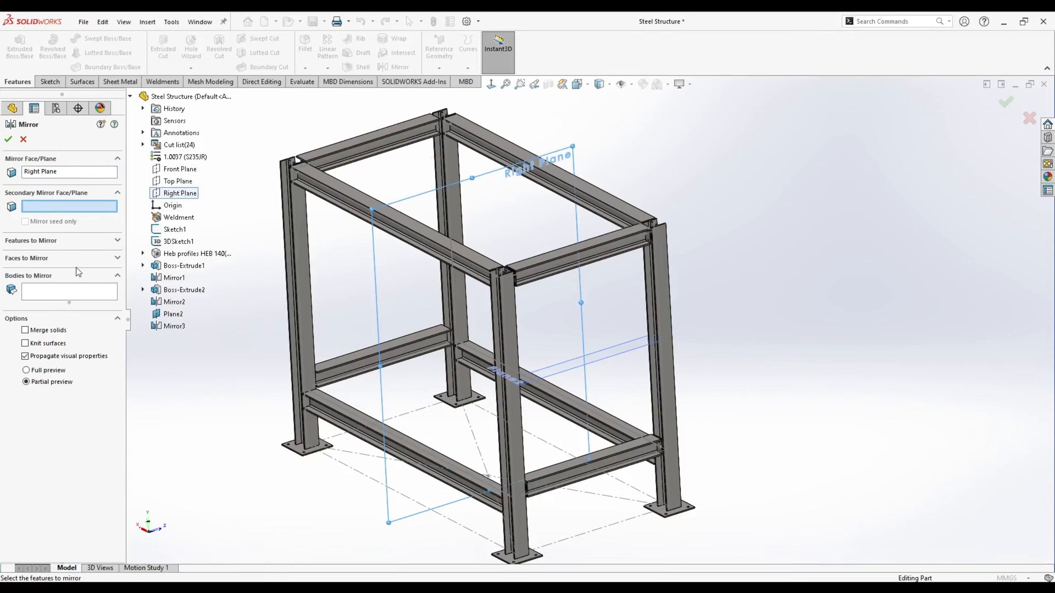
{"action": "left_click", "coordinate": [38, 291]}
{"action": "scroll", "coordinate": [556, 296], "scroll_direction": "down", "scroll_amount": 2}
{"action": "scroll", "coordinate": [556, 296], "scroll_direction": "down", "scroll_amount": 4}
{"action": "left_click", "coordinate": [510, 257]}
{"action": "left_click", "coordinate": [514, 258]}
{"action": "scroll", "coordinate": [514, 257], "scroll_direction": "up", "scroll_amount": 3}
{"action": "scroll", "coordinate": [880, 182], "scroll_direction": "down", "scroll_amount": 3}
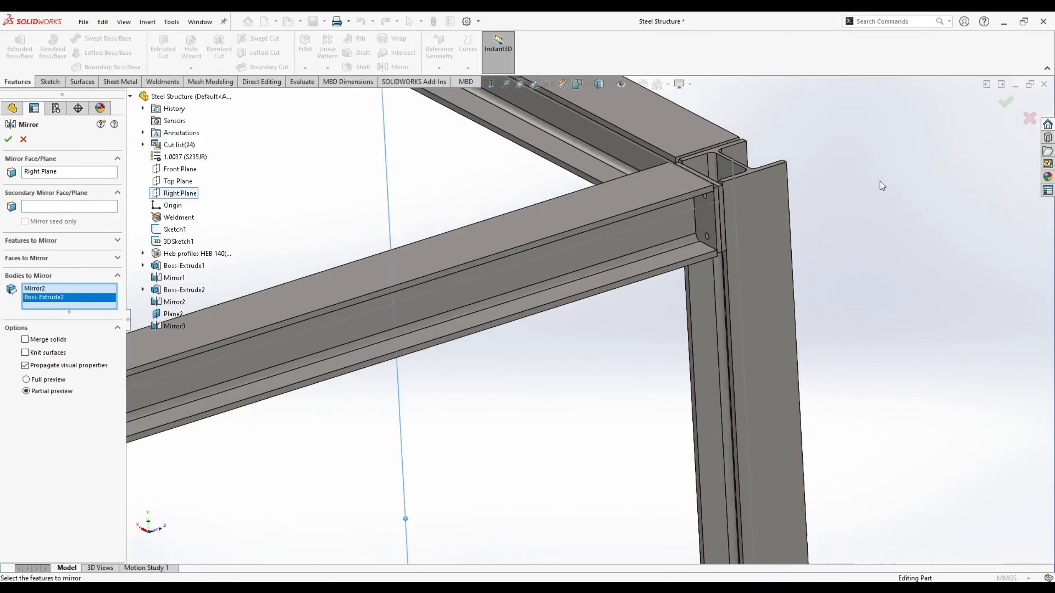
{"action": "scroll", "coordinate": [726, 208], "scroll_direction": "down", "scroll_amount": 2}
{"action": "left_click", "coordinate": [712, 219]}
{"action": "left_click", "coordinate": [692, 295]}
- Add the remaining end plate bodies and confirm Mirror4 across the Right Plane
{"action": "scroll", "coordinate": [702, 270], "scroll_direction": "up", "scroll_amount": 5}
{"action": "scroll", "coordinate": [732, 231], "scroll_direction": "down", "scroll_amount": 5}
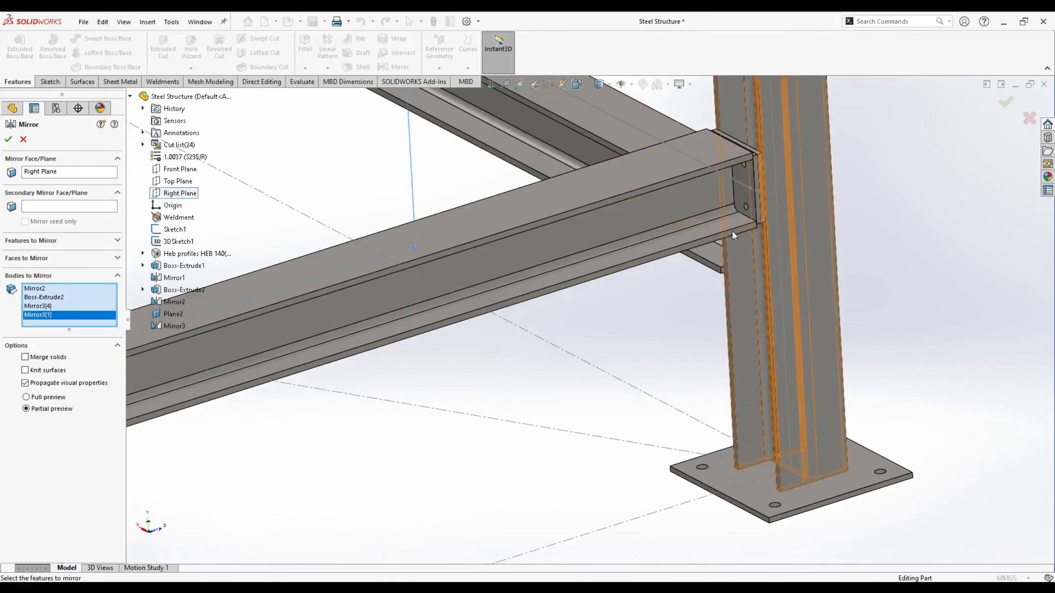
{"action": "left_click", "coordinate": [759, 167]}
{"action": "left_click", "coordinate": [759, 166]}
{"action": "scroll", "coordinate": [579, 245], "scroll_direction": "up", "scroll_amount": 4}
{"action": "scroll", "coordinate": [353, 345], "scroll_direction": "down", "scroll_amount": 5}
{"action": "left_click", "coordinate": [476, 308]}
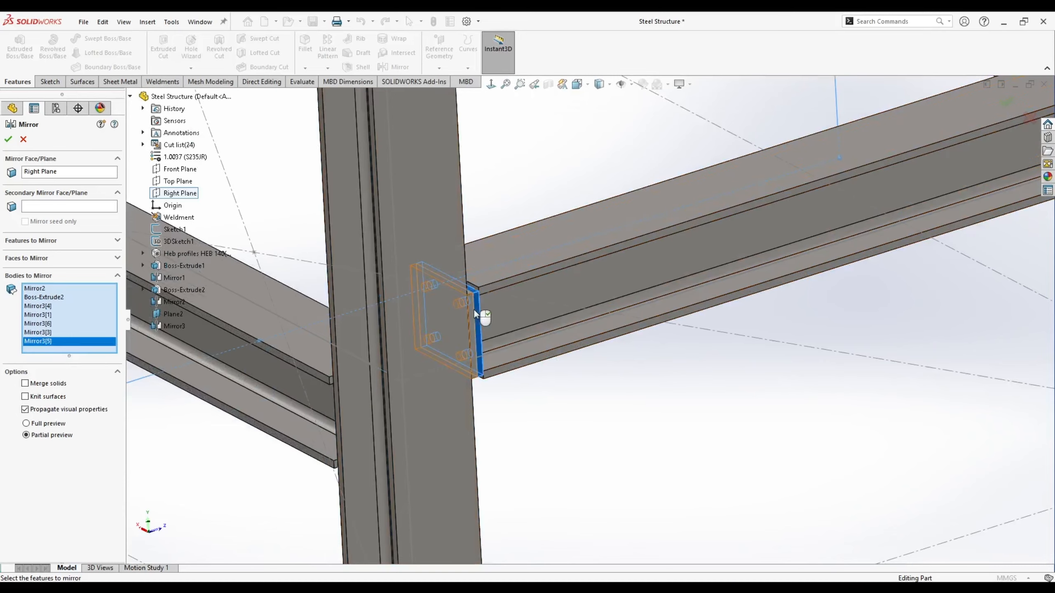
{"action": "left_click", "coordinate": [473, 311]}
{"action": "scroll", "coordinate": [579, 259], "scroll_direction": "up", "scroll_amount": 2}
{"action": "scroll", "coordinate": [538, 211], "scroll_direction": "up", "scroll_amount": 5}
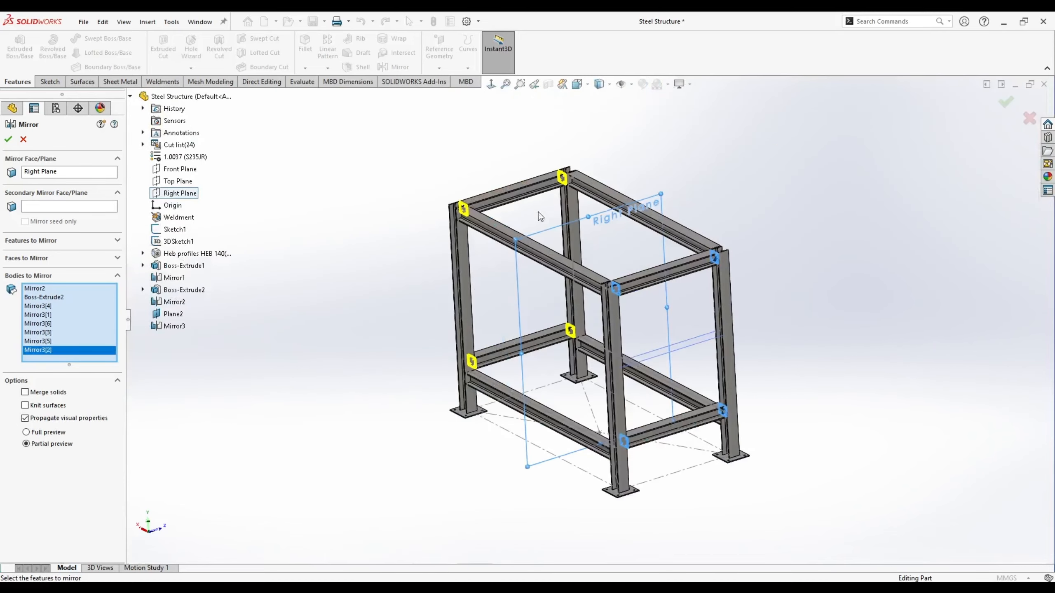
{"action": "left_click", "coordinate": [7, 141]}
{"action": "scroll", "coordinate": [498, 195], "scroll_direction": "down", "scroll_amount": 8}
{"action": "middle_click_drag", "start_coordinate": [447, 286], "coordinate": [349, 276]}
- Start a new sketch on the lower beam's end face at the corner joint
{"action": "left_click", "coordinate": [454, 226]}
{"action": "scroll", "coordinate": [455, 226], "scroll_direction": "up", "scroll_amount": 4}
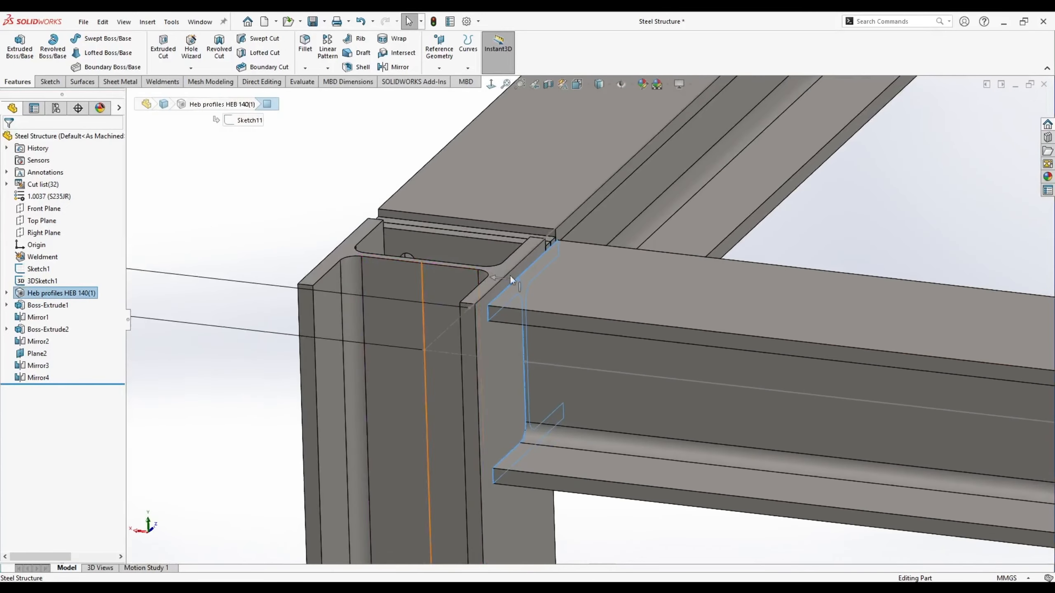
{"action": "middle_click_drag", "start_coordinate": [509, 275], "coordinate": [518, 348]}
{"action": "middle_click_drag", "start_coordinate": [556, 289], "coordinate": [568, 323]}
{"action": "left_click", "coordinate": [557, 305]}
{"action": "left_click", "coordinate": [763, 233]}
{"action": "mouse_move", "coordinate": [496, 311]}
{"action": "middle_mouse_down"}
{"action": "mouse_move", "coordinate": [539, 370]}
{"action": "mouse_move", "coordinate": [603, 344]}
{"action": "mouse_move", "coordinate": [561, 336]}
{"action": "middle_mouse_up"}
{"action": "left_click", "coordinate": [539, 368]}
{"action": "left_click", "coordinate": [671, 160]}
{"action": "right_click", "coordinate": [554, 327]}
{"action": "left_click", "coordinate": [577, 316]}
- Apply a section view at the beam's end face to expose the profile
{"action": "left_click", "coordinate": [508, 107]}
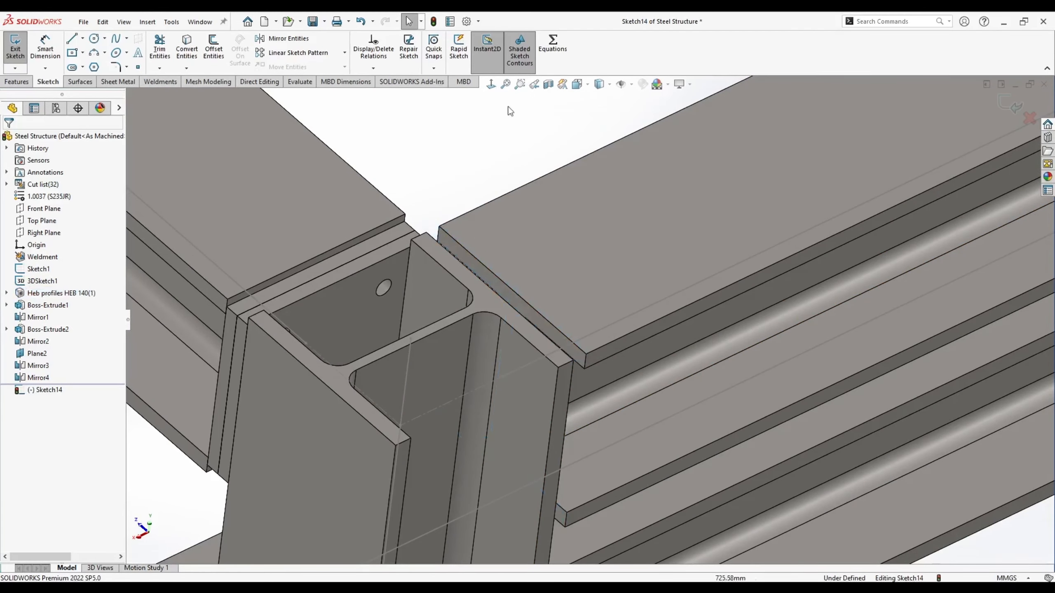
{"action": "left_click", "coordinate": [502, 292]}
{"action": "left_click", "coordinate": [548, 84]}
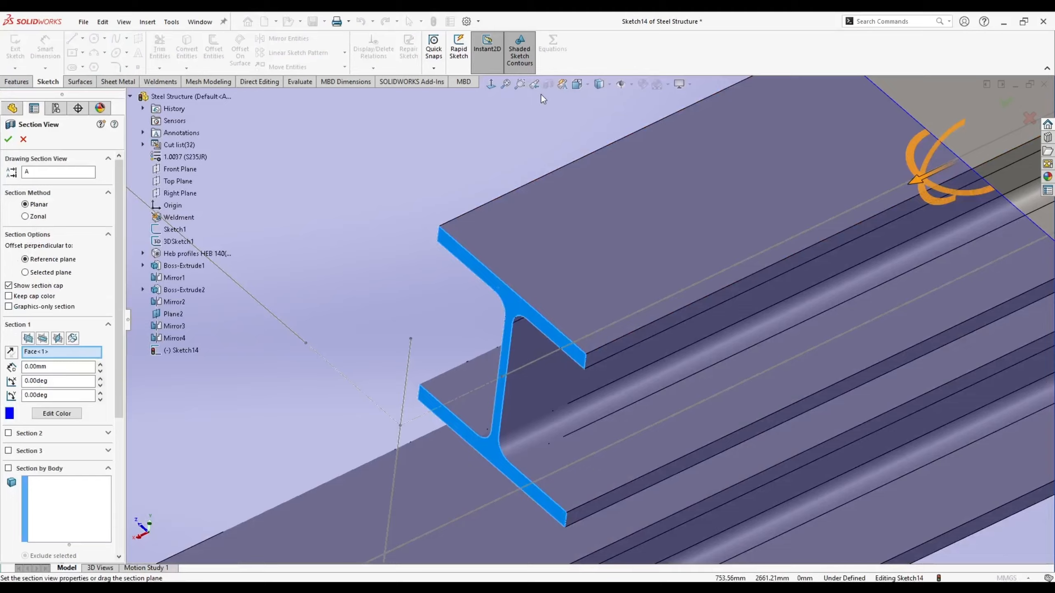
{"action": "left_click", "coordinate": [8, 140]}
{"action": "scroll", "coordinate": [589, 318], "scroll_direction": "up", "scroll_amount": 3}
{"action": "middle_click_drag", "start_coordinate": [511, 315], "coordinate": [598, 329]}
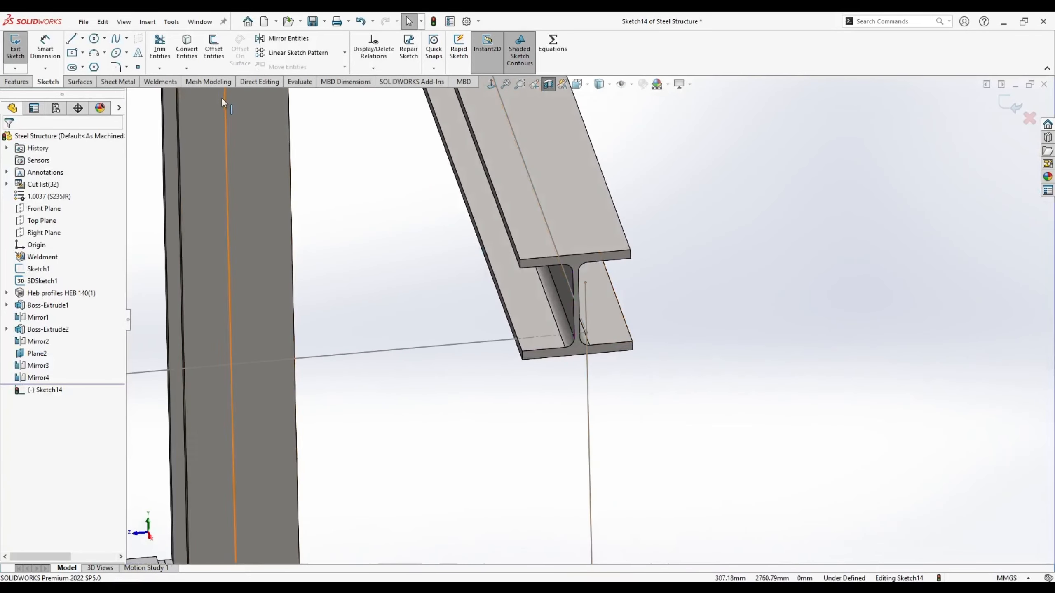
- Sketch a center rectangle matching the flange corners plus an outer construction rectangle
{"action": "left_click", "coordinate": [73, 53]}
{"action": "scroll", "coordinate": [518, 272], "scroll_direction": "down", "scroll_amount": 3}
{"action": "left_click", "coordinate": [620, 332]}
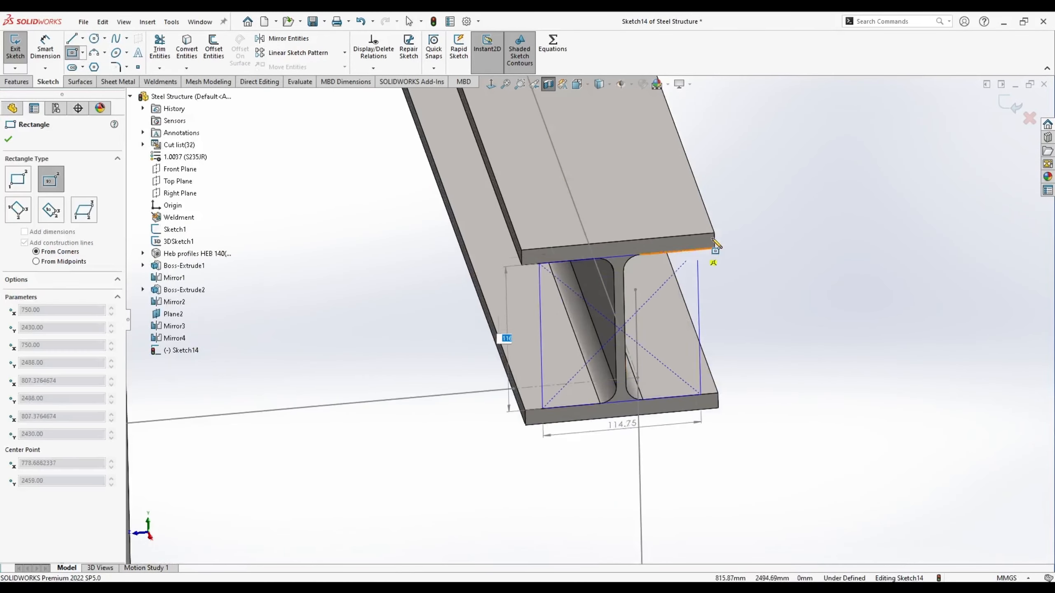
{"action": "left_click", "coordinate": [714, 241]}
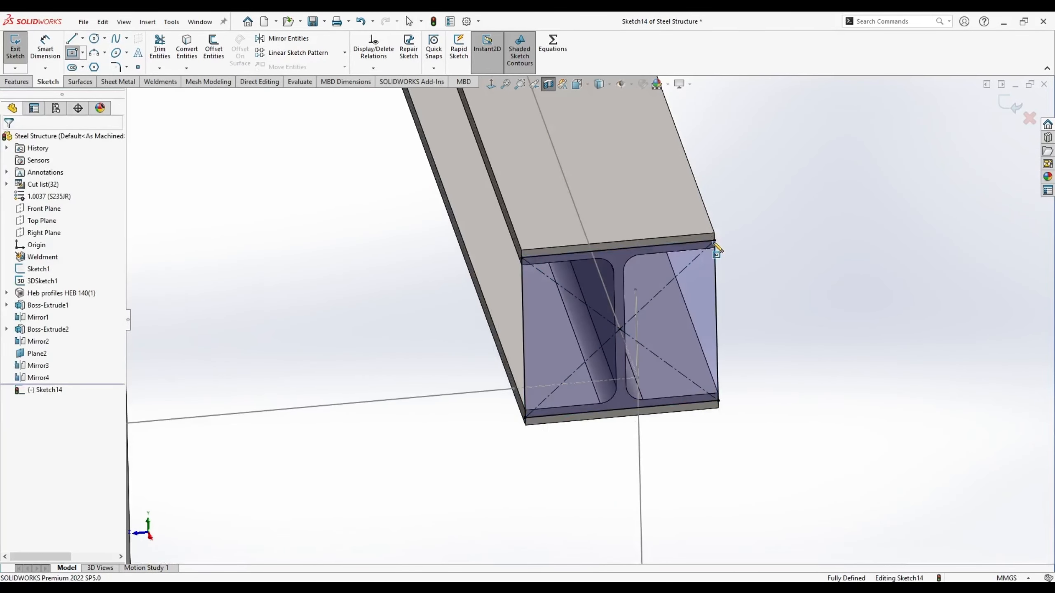
{"action": "left_click", "coordinate": [620, 329]}
{"action": "left_click", "coordinate": [755, 200]}
{"action": "key", "text": "Escape"}
{"action": "left_click", "coordinate": [727, 202]}
{"action": "left_click", "coordinate": [756, 265], "text": "ctrl"}
{"action": "left_click", "coordinate": [705, 439], "text": "ctrl"}
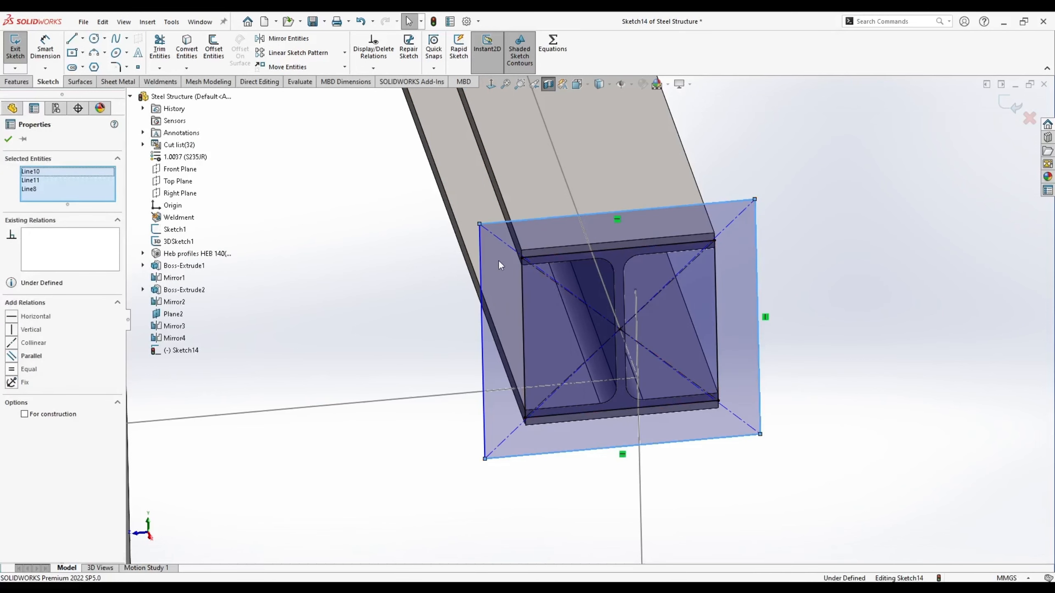
{"action": "left_click", "coordinate": [481, 263], "text": "ctrl"}
{"action": "left_click", "coordinate": [532, 224]}
- Draw four circles at the construction rectangle's corners and make them equal
{"action": "left_click", "coordinate": [94, 38]}
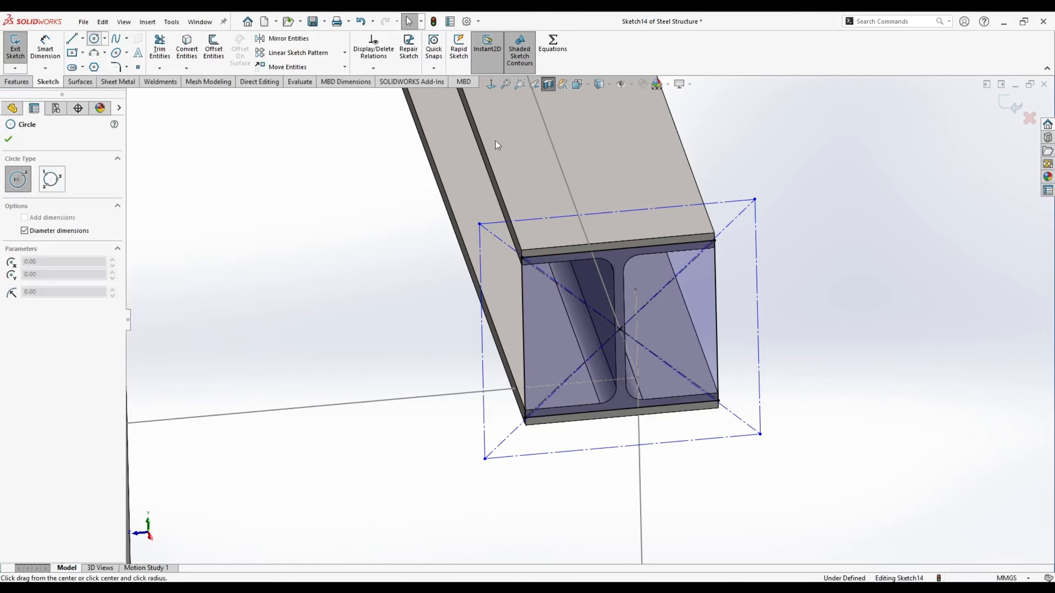
{"action": "left_click", "coordinate": [754, 200]}
{"action": "left_click", "coordinate": [769, 210]}
{"action": "left_click", "coordinate": [776, 426]}
{"action": "left_click", "coordinate": [484, 459]}
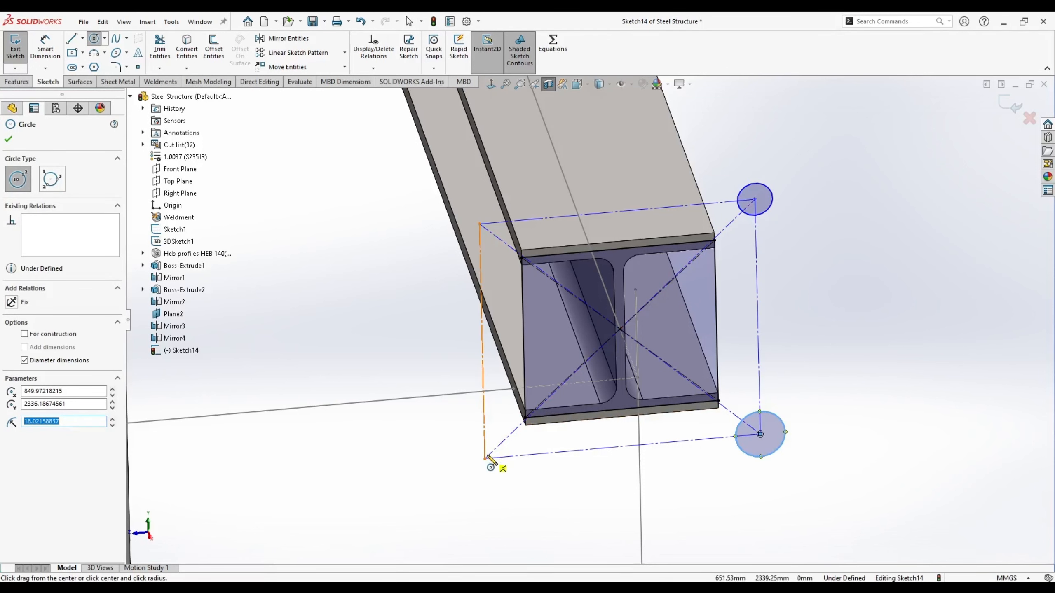
{"action": "left_click", "coordinate": [504, 457]}
{"action": "left_click", "coordinate": [480, 225]}
{"action": "left_click", "coordinate": [500, 233]}
{"action": "key", "text": "Escape"}
{"action": "left_click", "coordinate": [500, 211]}
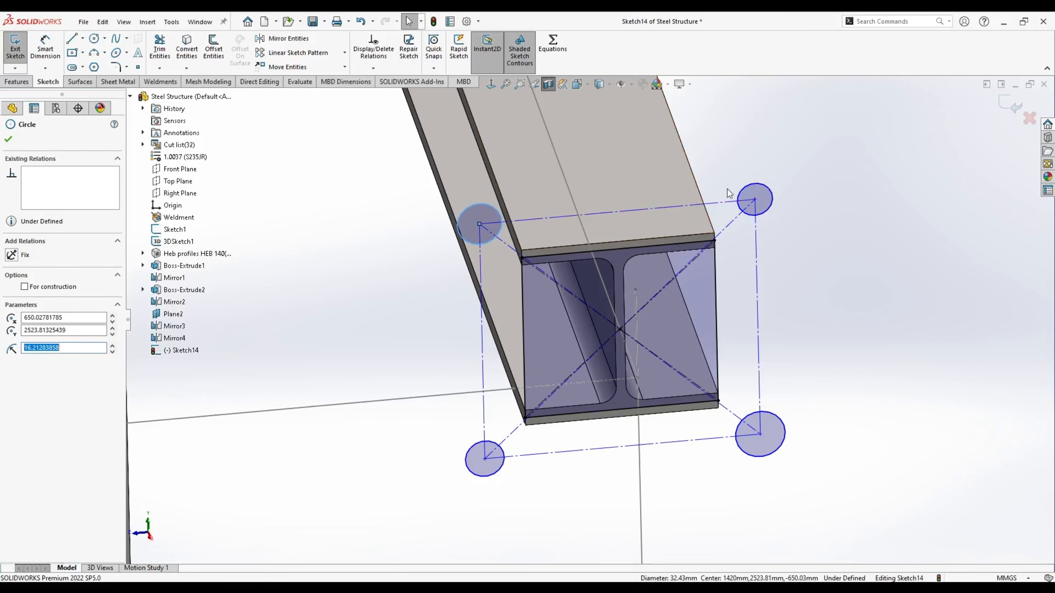
{"action": "left_click", "coordinate": [754, 194], "text": "ctrl"}
{"action": "left_click", "coordinate": [776, 414], "text": "ctrl"}
{"action": "left_click", "coordinate": [496, 444], "text": "ctrl"}
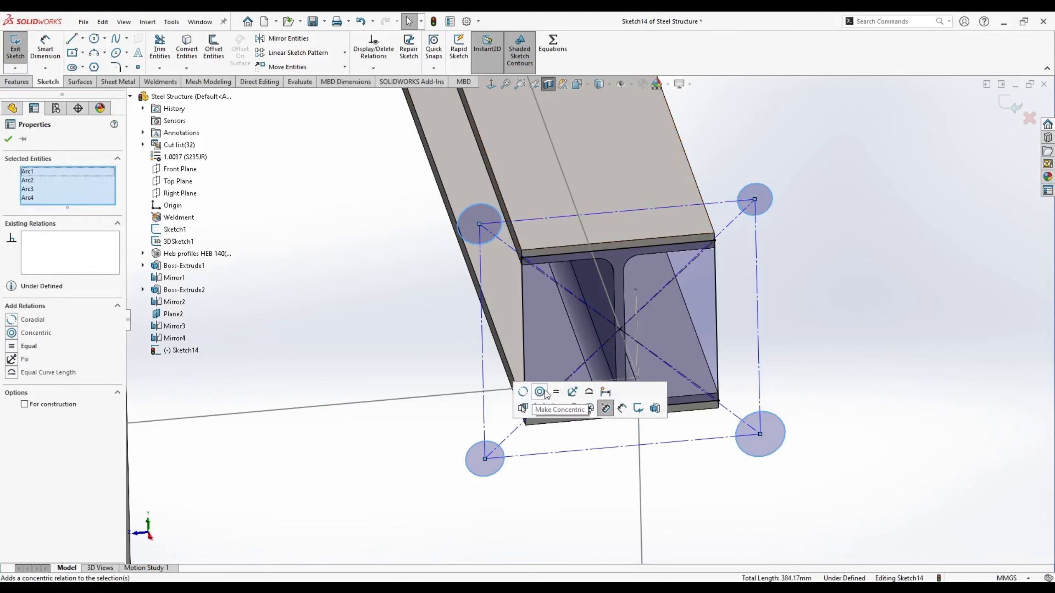
{"action": "left_click", "coordinate": [556, 391]}
- Dimension the bolt hole diameter to 12 mm
{"action": "right_click_drag", "start_coordinate": [816, 340], "coordinate": [787, 200]}
{"action": "left_click", "coordinate": [773, 190]}
{"action": "left_click", "coordinate": [788, 173]}
{"action": "type", "text": "12"}
{"action": "key", "text": "Return"}
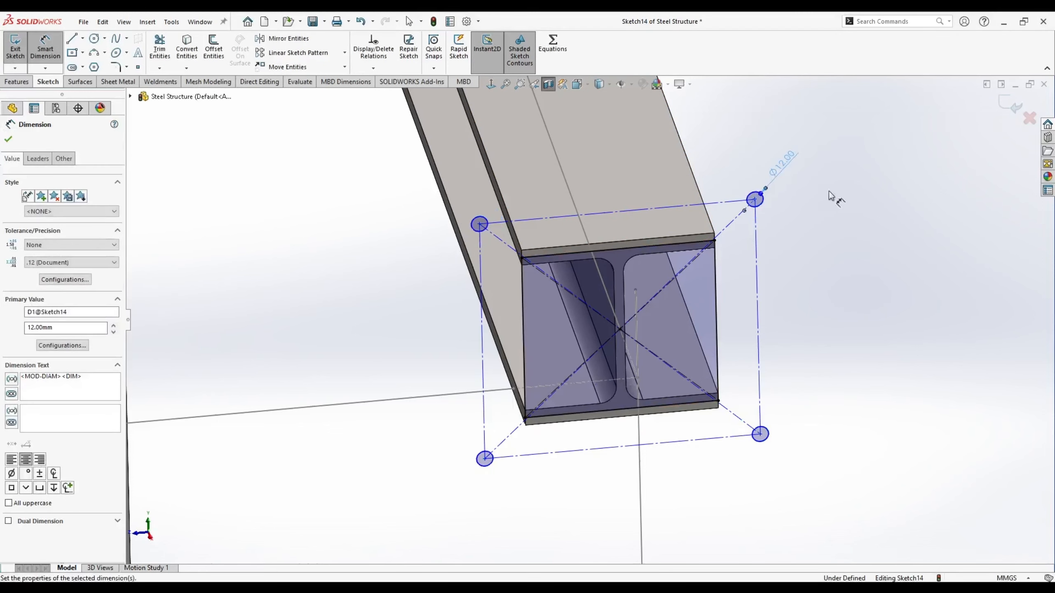
{"action": "left_click", "coordinate": [409, 21]}
- Position the holes 30 mm from the side edge and 24 mm from the top edge
{"action": "left_click_drag", "start_coordinate": [754, 199], "coordinate": [694, 275]}
{"action": "left_click", "coordinate": [758, 332]}
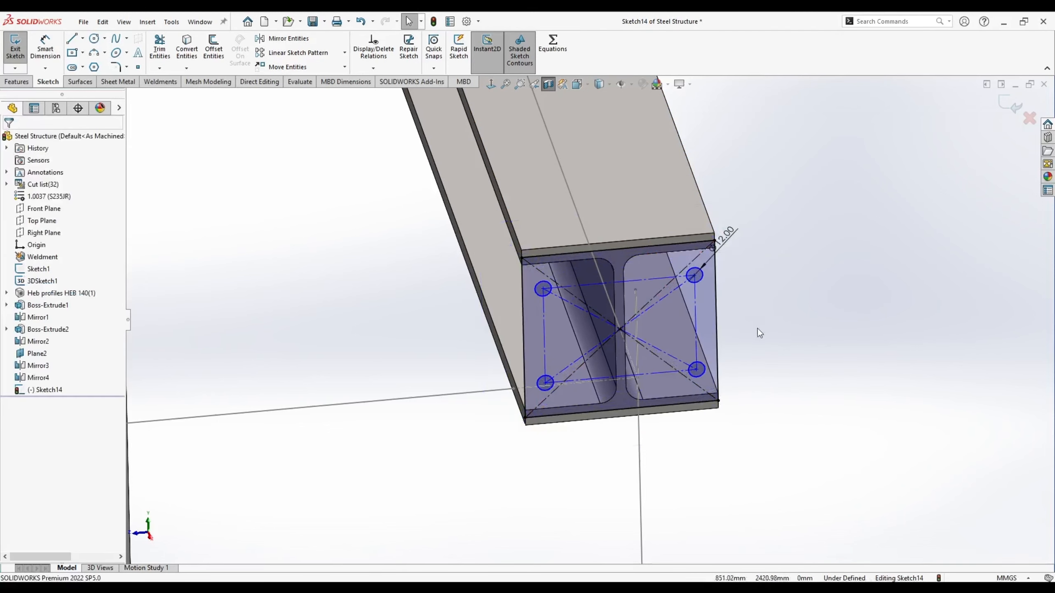
{"action": "left_click", "coordinate": [45, 47]}
{"action": "left_click", "coordinate": [700, 280]}
{"action": "left_click", "coordinate": [718, 278]}
{"action": "left_click", "coordinate": [765, 189]}
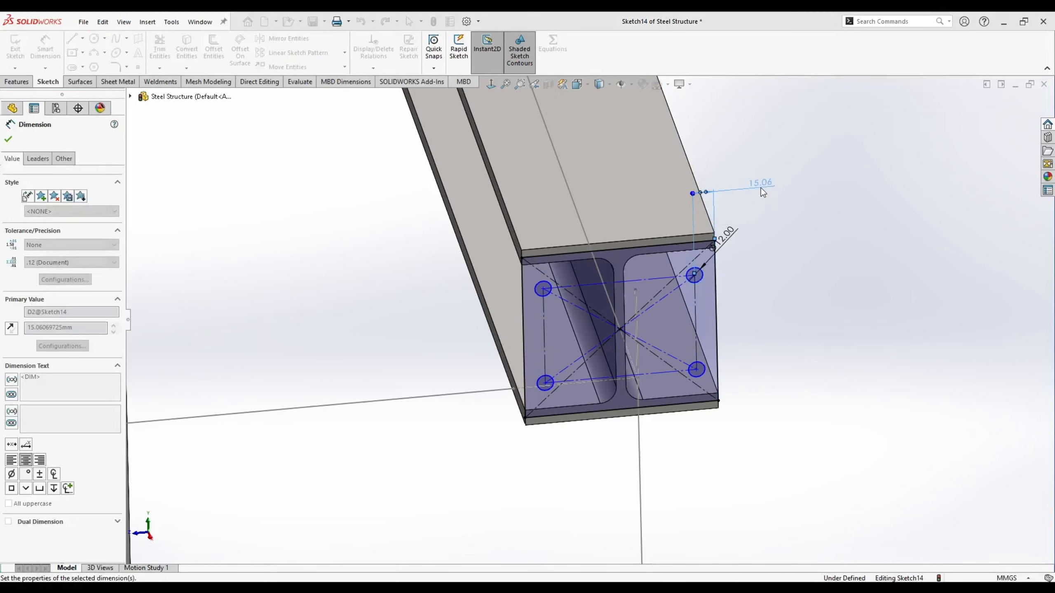
{"action": "type", "text": "30"}
{"action": "key", "text": "Return"}
{"action": "left_click", "coordinate": [687, 244]}
{"action": "left_click", "coordinate": [759, 257]}
{"action": "type", "text": "249488mm"}
{"action": "key", "text": "Return"}
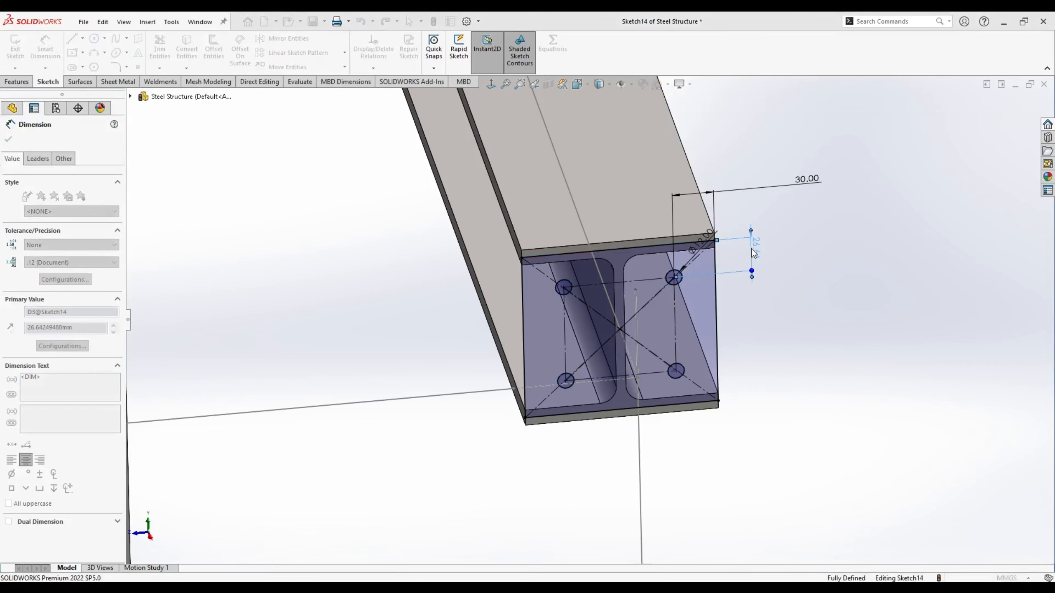
{"action": "key", "text": "Escape"}
- Extrude the sketch 10 mm into the holed end plate, Boss-Extrude3
{"action": "left_click", "coordinate": [17, 82]}
{"action": "left_click", "coordinate": [19, 52]}
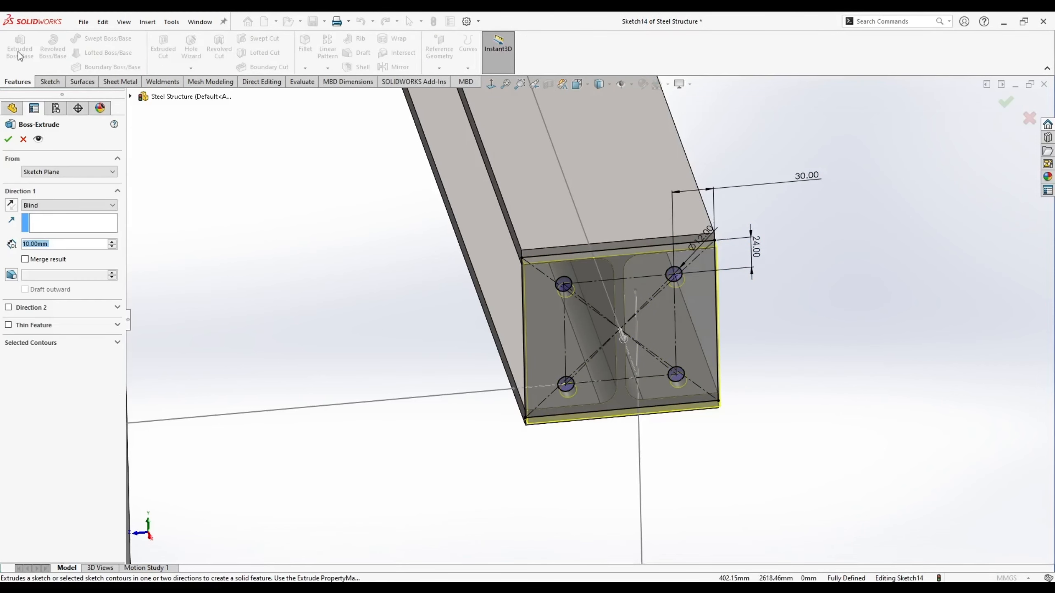
{"action": "key", "text": "Return"}
{"action": "middle_click_drag", "start_coordinate": [552, 157], "coordinate": [530, 97]}
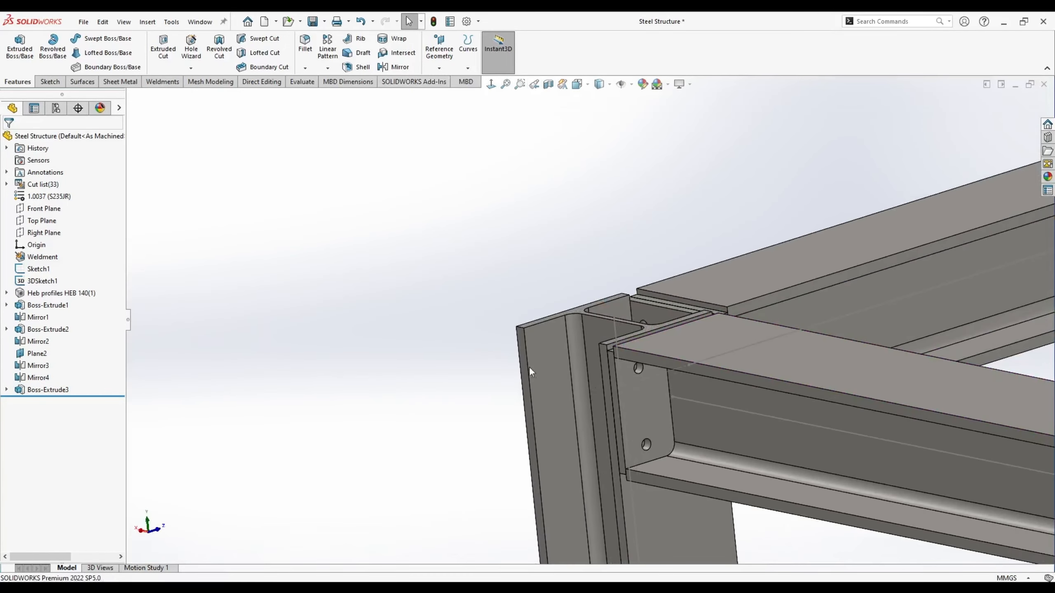
- Sketch on the column flange face and convert the end plate's hole edges into the sketch
{"action": "scroll", "coordinate": [530, 372], "scroll_direction": "down", "scroll_amount": 5}
{"action": "middle_click_drag", "start_coordinate": [530, 372], "coordinate": [606, 307]}
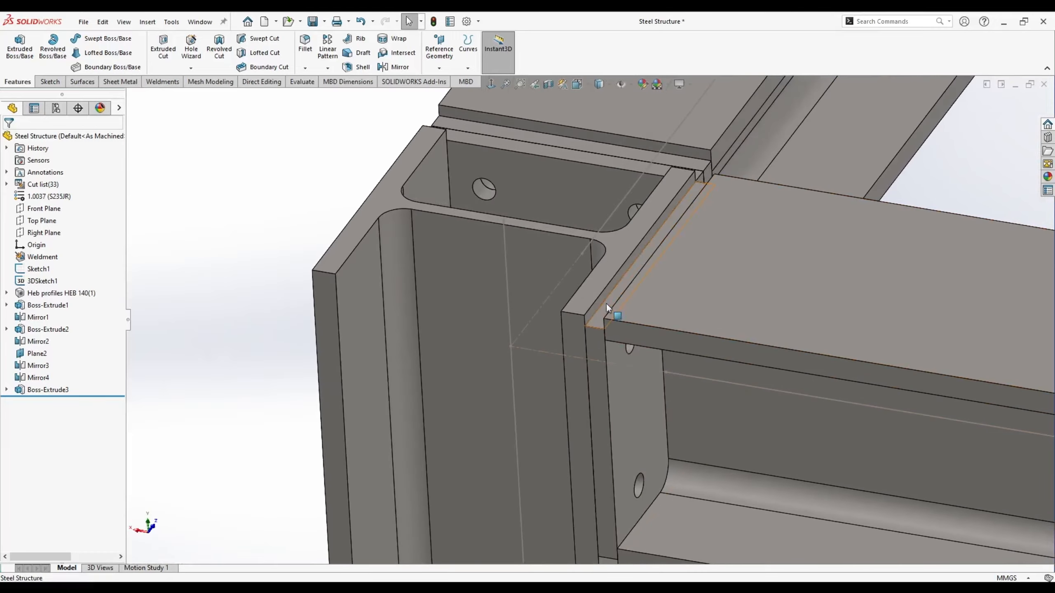
{"action": "middle_click_drag", "start_coordinate": [598, 395], "coordinate": [581, 379]}
{"action": "scroll", "coordinate": [593, 332], "scroll_direction": "up", "scroll_amount": 3}
{"action": "scroll", "coordinate": [628, 456], "scroll_direction": "down", "scroll_amount": 2}
{"action": "right_click", "coordinate": [601, 421]}
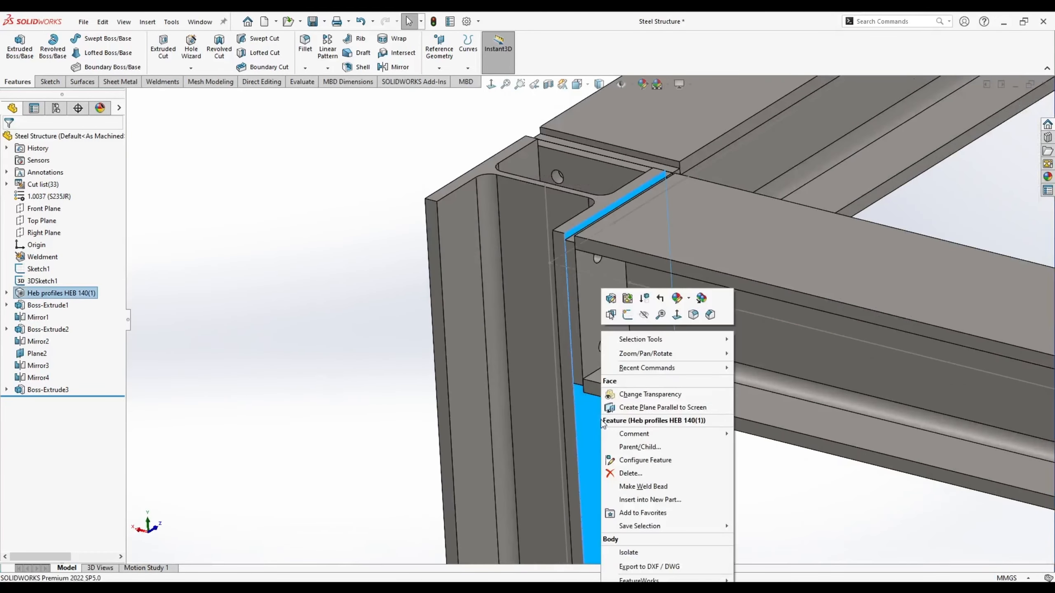
{"action": "left_click", "coordinate": [625, 318]}
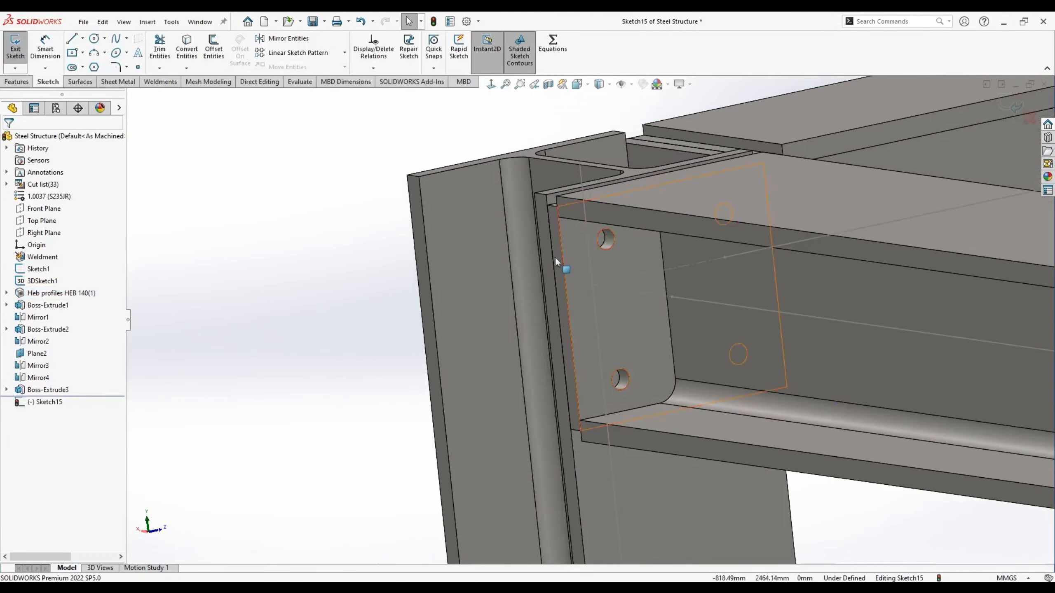
{"action": "left_click", "coordinate": [613, 238]}
{"action": "left_click", "coordinate": [629, 376], "text": "ctrl"}
{"action": "middle_click_drag", "start_coordinate": [692, 282], "coordinate": [829, 224]}
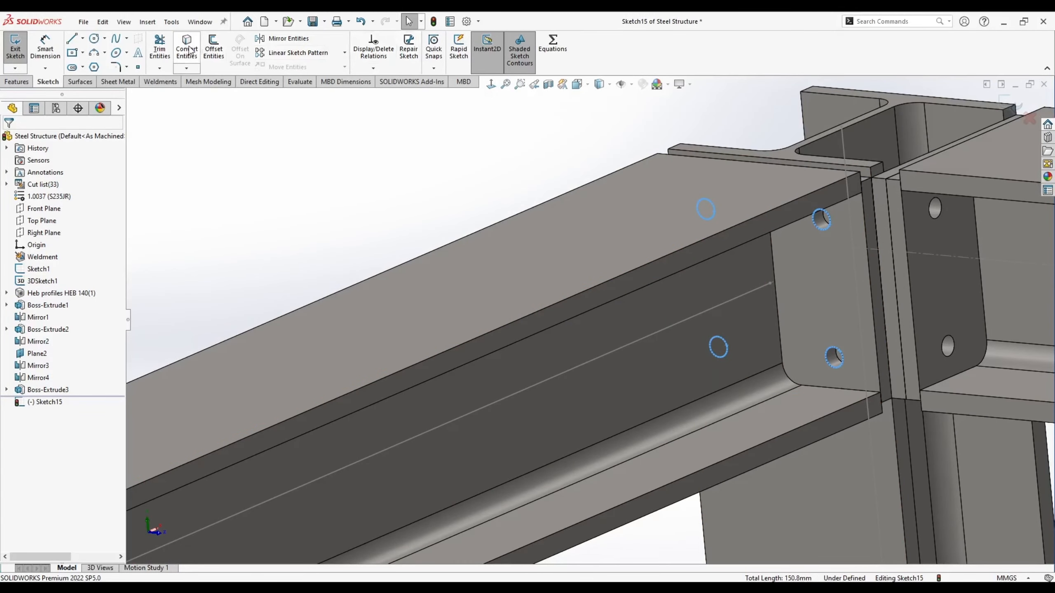
{"action": "left_click", "coordinate": [179, 66]}
- Extrude-cut the converted holes through the flange, Up To Surface at the column web face
{"action": "mouse_move", "coordinate": [484, 230]}
{"action": "middle_mouse_down"}
{"action": "mouse_move", "coordinate": [638, 229]}
{"action": "mouse_move", "coordinate": [320, 283]}
{"action": "mouse_move", "coordinate": [321, 332]}
{"action": "mouse_move", "coordinate": [405, 306]}
{"action": "middle_mouse_up"}
{"action": "scroll", "coordinate": [405, 307], "scroll_direction": "down", "scroll_amount": 3}
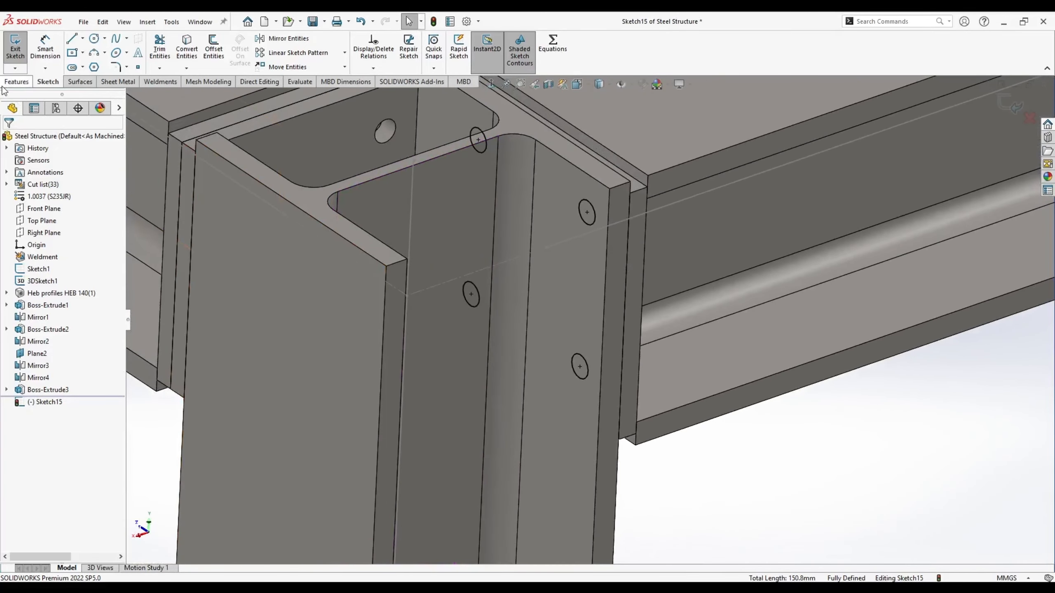
{"action": "left_click", "coordinate": [17, 82]}
{"action": "left_click", "coordinate": [163, 46]}
{"action": "left_click", "coordinate": [68, 205]}
{"action": "left_click", "coordinate": [68, 248]}
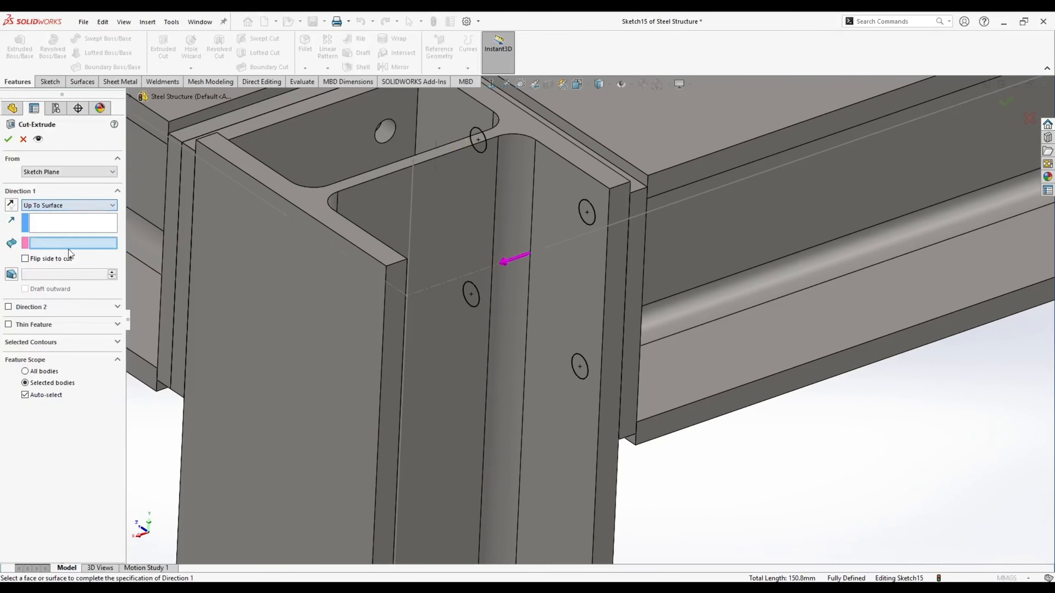
{"action": "left_click", "coordinate": [562, 268]}
{"action": "scroll", "coordinate": [562, 268], "scroll_direction": "up", "scroll_amount": 2}
{"action": "scroll", "coordinate": [539, 203], "scroll_direction": "down", "scroll_amount": 1}
{"action": "left_click", "coordinate": [9, 139]}
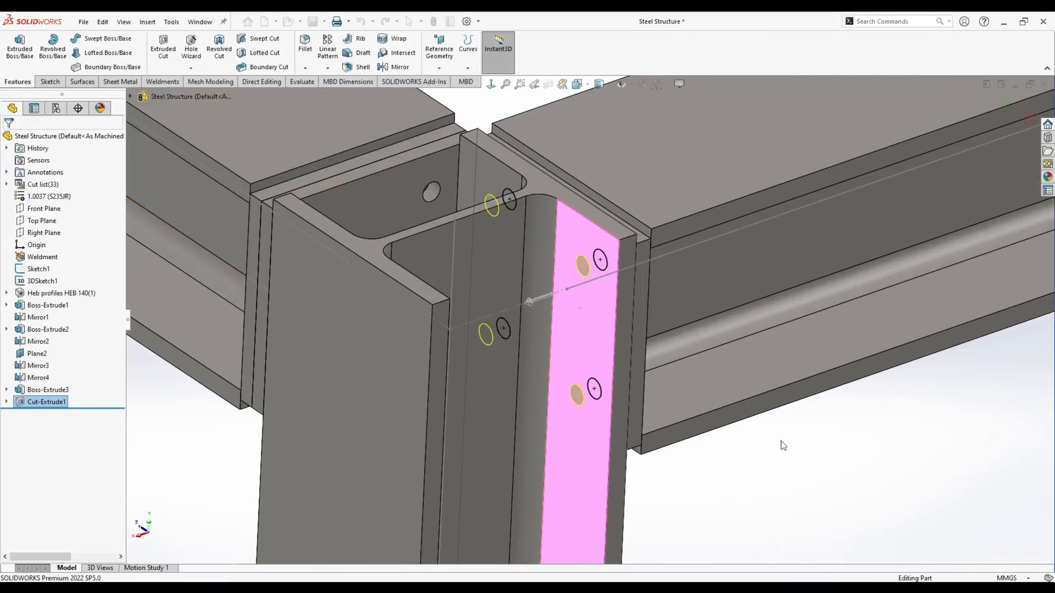
- Orbit the frame and highlight Cut-Extrude1 to inspect the four new Ø12 bolt holes
{"action": "left_click", "coordinate": [781, 441]}
{"action": "scroll", "coordinate": [646, 366], "scroll_direction": "up", "scroll_amount": 2}
{"action": "scroll", "coordinate": [531, 284], "scroll_direction": "down", "scroll_amount": 1}
{"action": "middle_click_drag", "start_coordinate": [547, 290], "coordinate": [528, 231]}
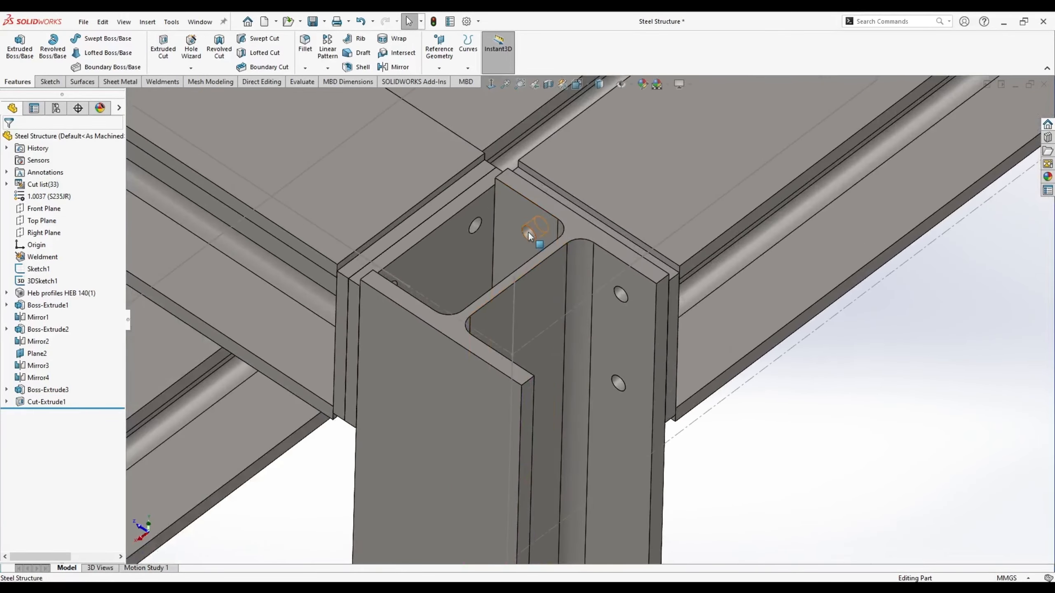
{"action": "left_click", "coordinate": [43, 403]}
{"action": "left_click", "coordinate": [822, 445]}
{"action": "scroll", "coordinate": [668, 182], "scroll_direction": "up", "scroll_amount": 8}
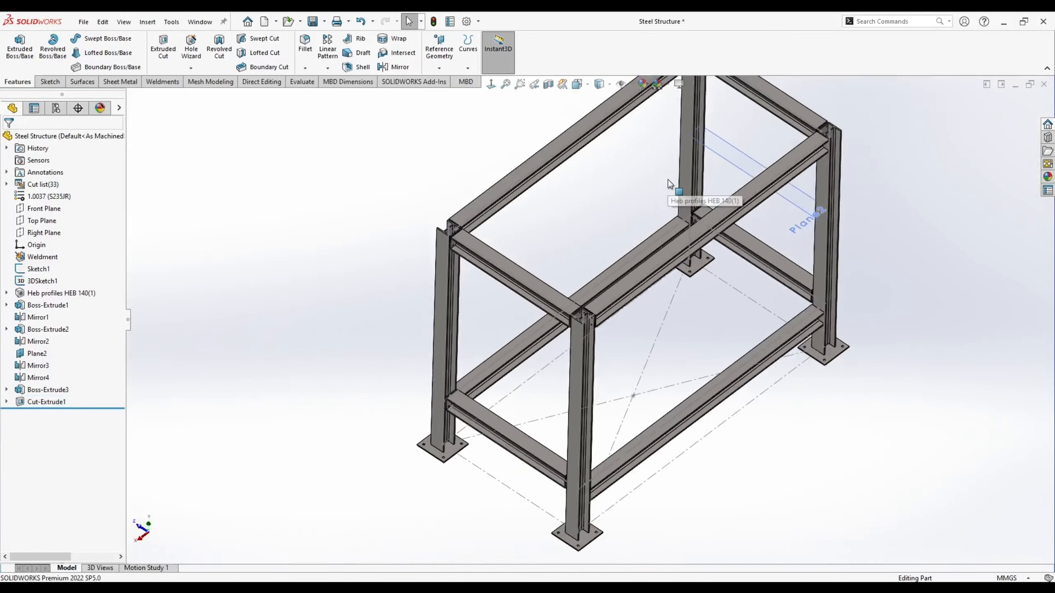
{"action": "scroll", "coordinate": [669, 181], "scroll_direction": "down", "scroll_amount": 2}
{"action": "middle_click_drag", "start_coordinate": [483, 377], "coordinate": [509, 394]}
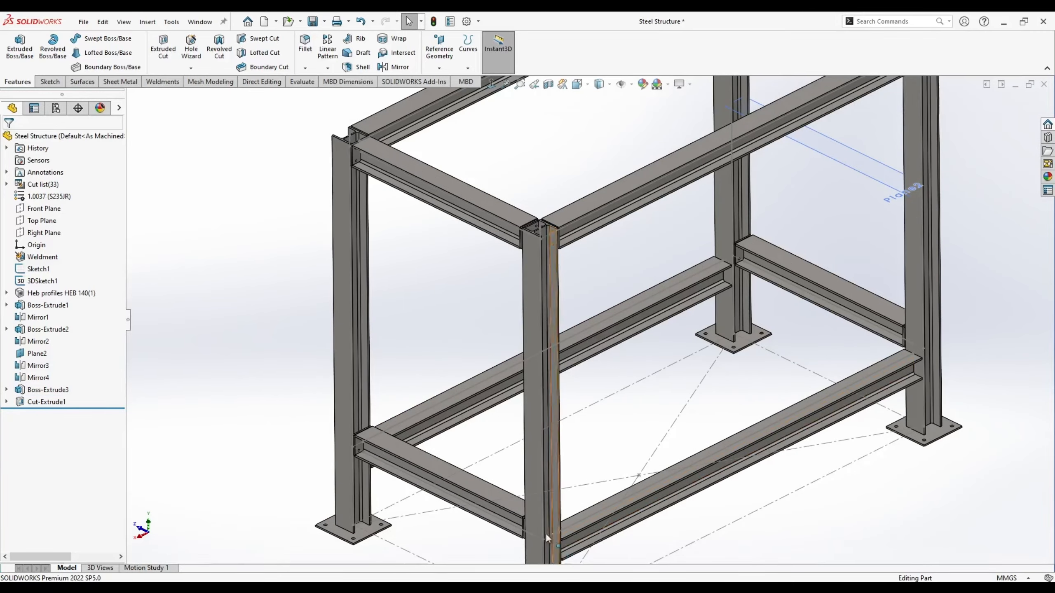
{"action": "middle_click_drag", "start_coordinate": [545, 532], "coordinate": [381, 231]}
- Create Plane3 midway between the bottom beam face and the top beam face
{"action": "left_click", "coordinate": [650, 163]}
{"action": "key", "text": "Escape"}
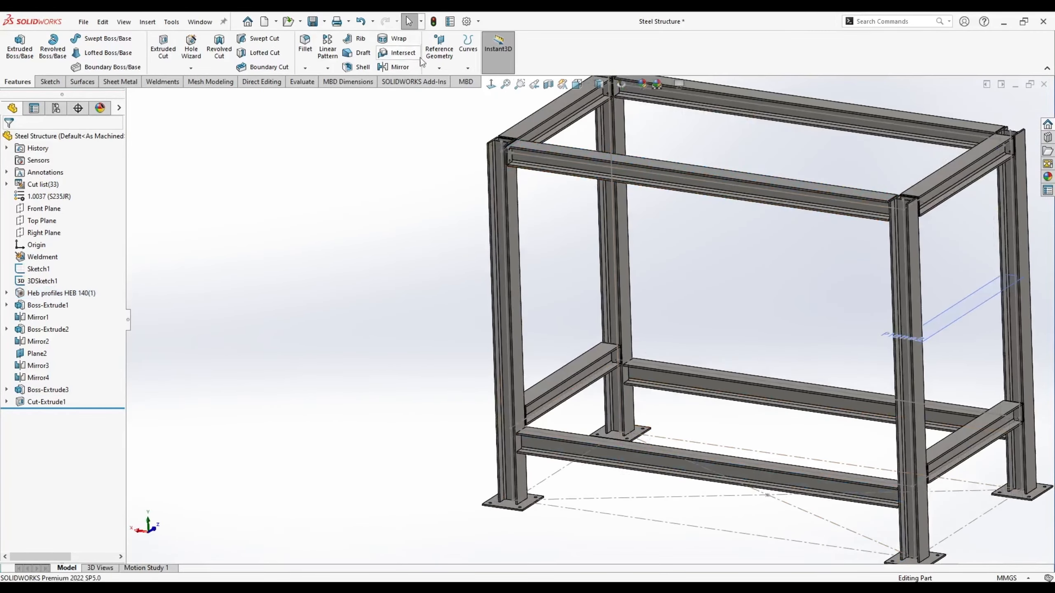
{"action": "left_click", "coordinate": [438, 68]}
{"action": "left_click", "coordinate": [461, 80]}
{"action": "scroll", "coordinate": [683, 480], "scroll_direction": "down", "scroll_amount": 5}
{"action": "left_click", "coordinate": [683, 401]}
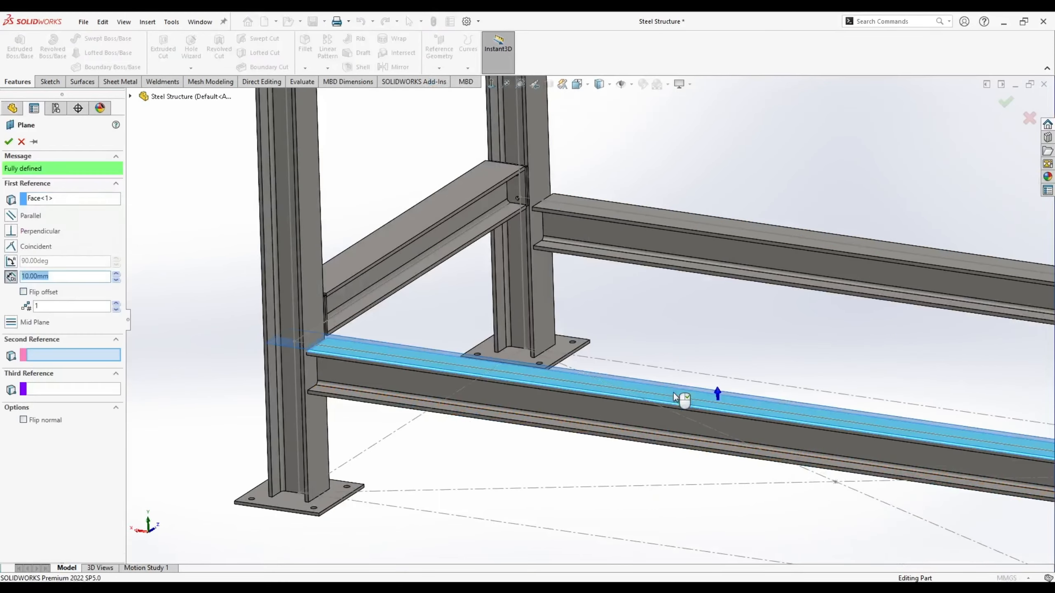
{"action": "scroll", "coordinate": [588, 217], "scroll_direction": "up", "scroll_amount": 5}
{"action": "scroll", "coordinate": [588, 217], "scroll_direction": "down", "scroll_amount": 8}
{"action": "left_click", "coordinate": [610, 217]}
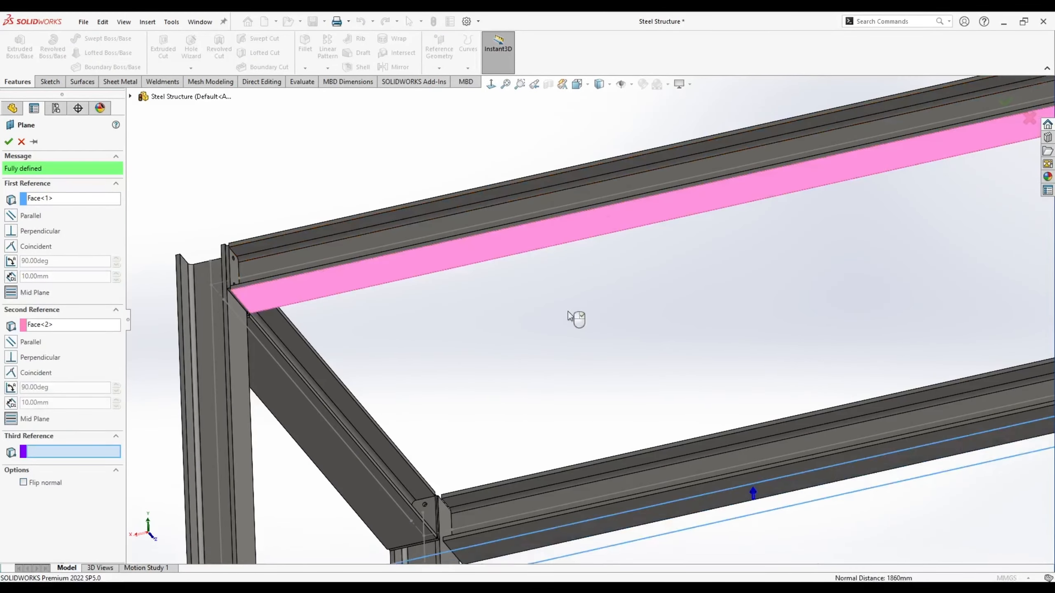
{"action": "key", "text": "Return"}
{"action": "scroll", "coordinate": [575, 341], "scroll_direction": "up", "scroll_amount": 10}
{"action": "scroll", "coordinate": [431, 327], "scroll_direction": "down", "scroll_amount": 5}
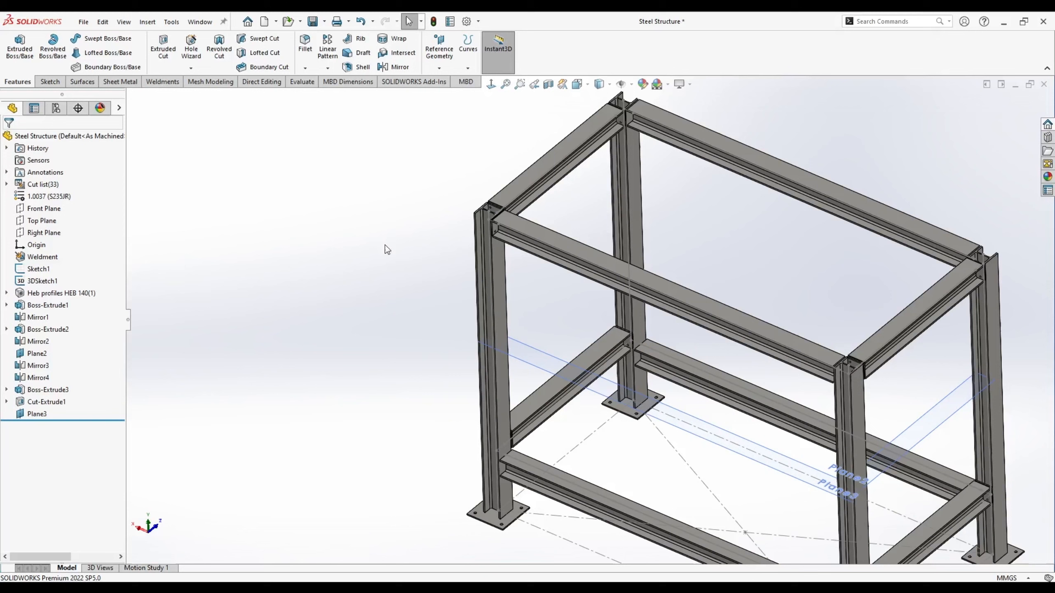
- Mirror Cut-Extrude1 about Plane3 and the Front Plane as Mirror5
{"action": "left_click", "coordinate": [394, 67]}
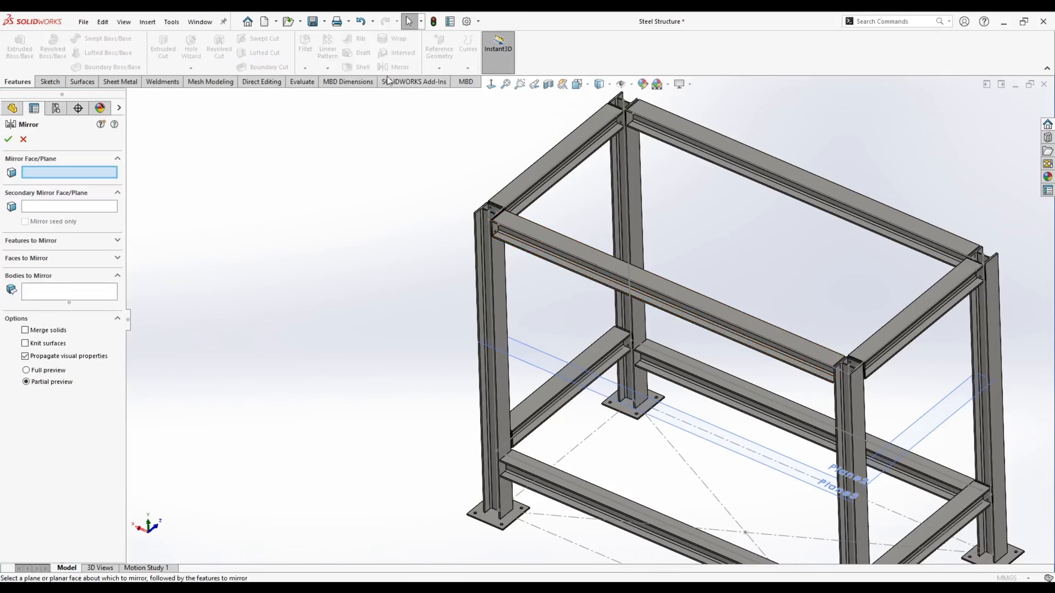
{"action": "left_click", "coordinate": [523, 349]}
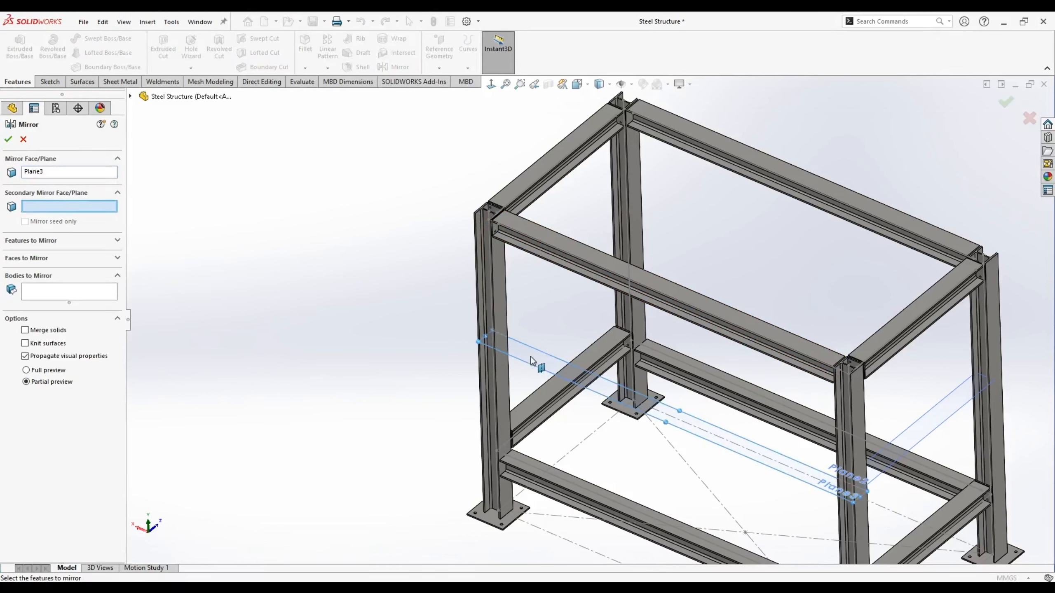
{"action": "left_click", "coordinate": [130, 97]}
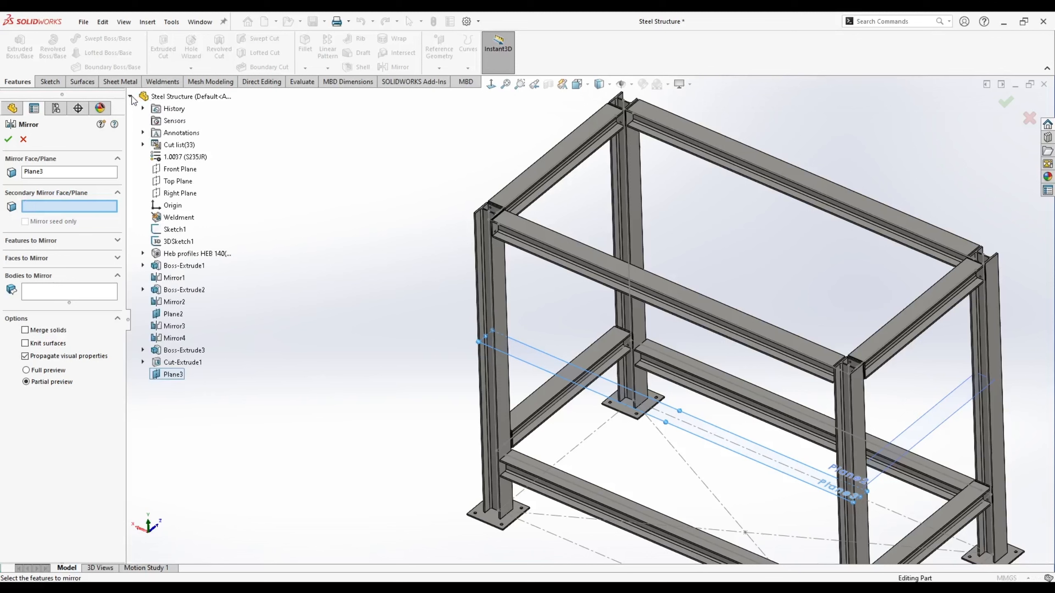
{"action": "left_click", "coordinate": [180, 168]}
{"action": "left_click", "coordinate": [33, 241]}
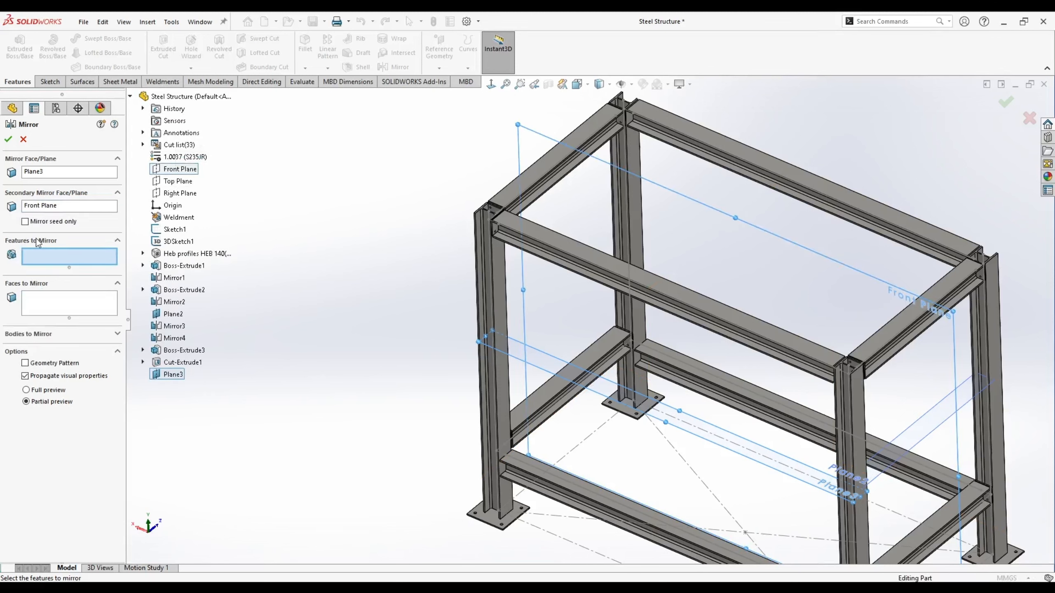
{"action": "left_click", "coordinate": [176, 362]}
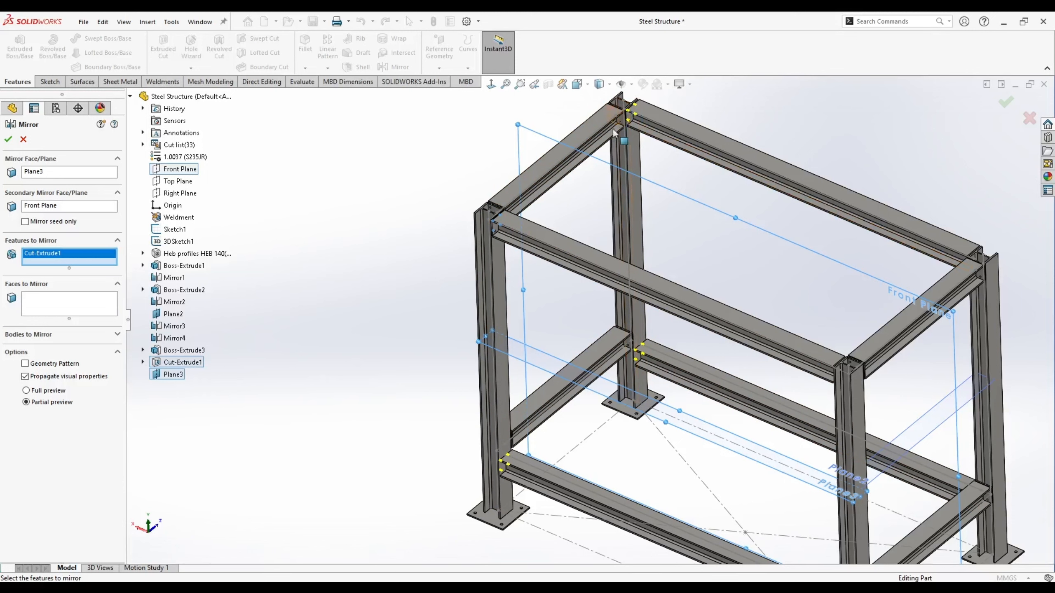
{"action": "left_click", "coordinate": [7, 138]}
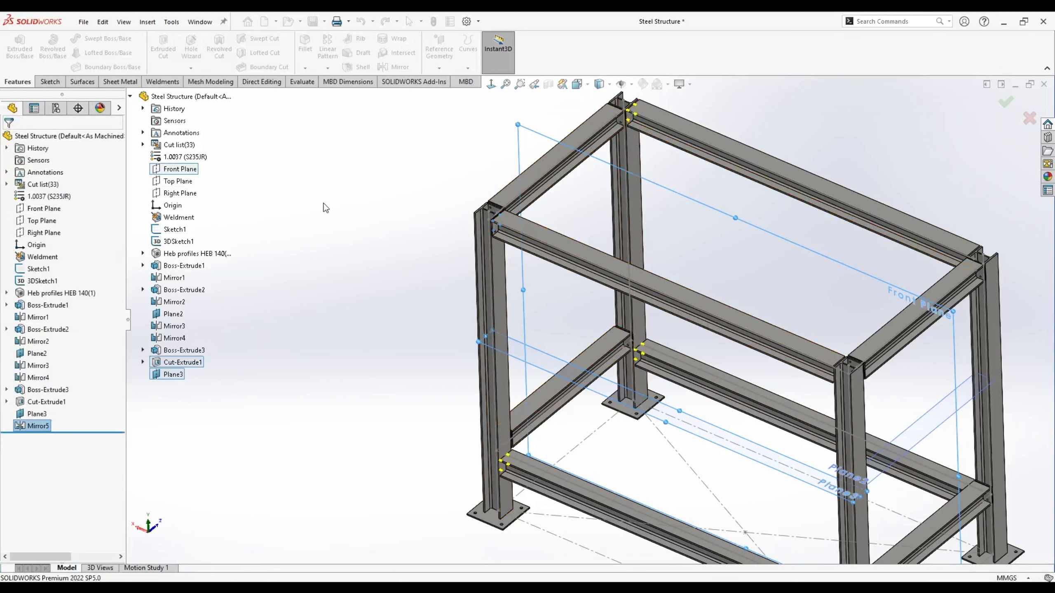
- Mirror the Mirror5 feature across the Right Plane as Mirror6
{"action": "key", "text": "f"}
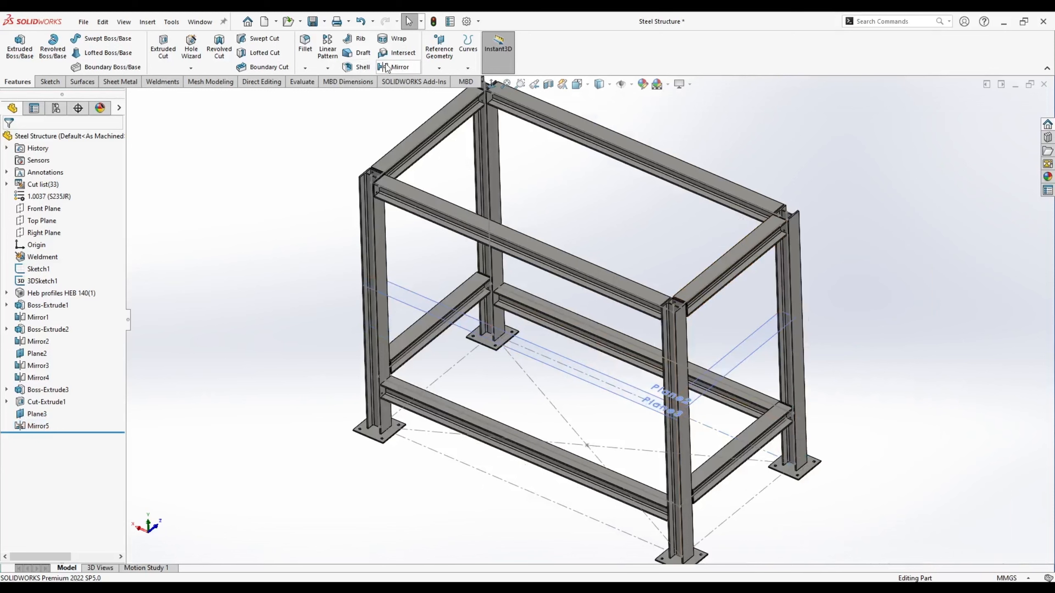
{"action": "left_click", "coordinate": [388, 68]}
{"action": "left_click", "coordinate": [174, 194]}
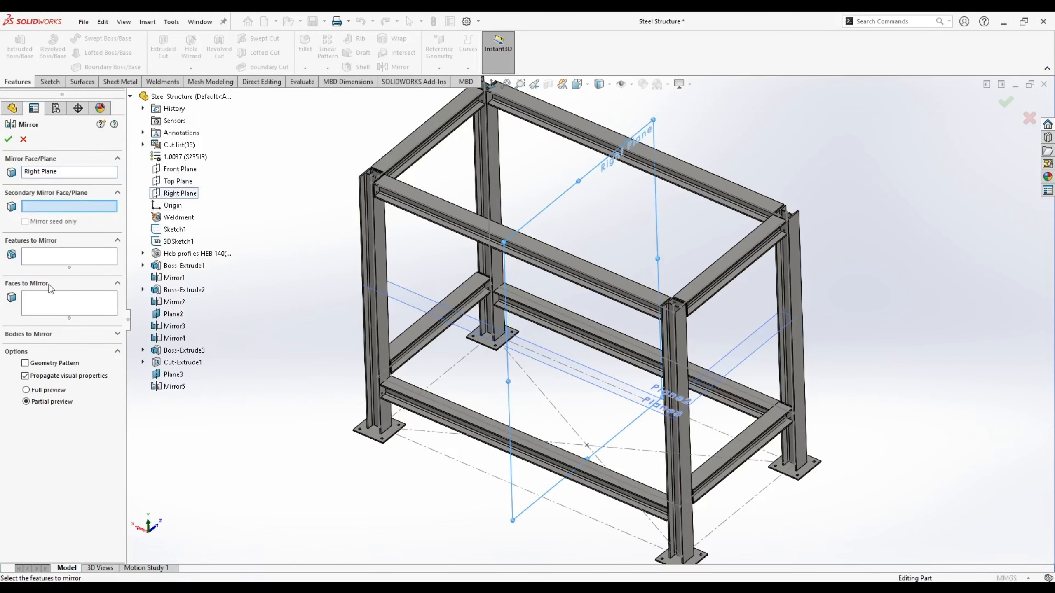
{"action": "left_click", "coordinate": [35, 258]}
{"action": "left_click", "coordinate": [173, 387]}
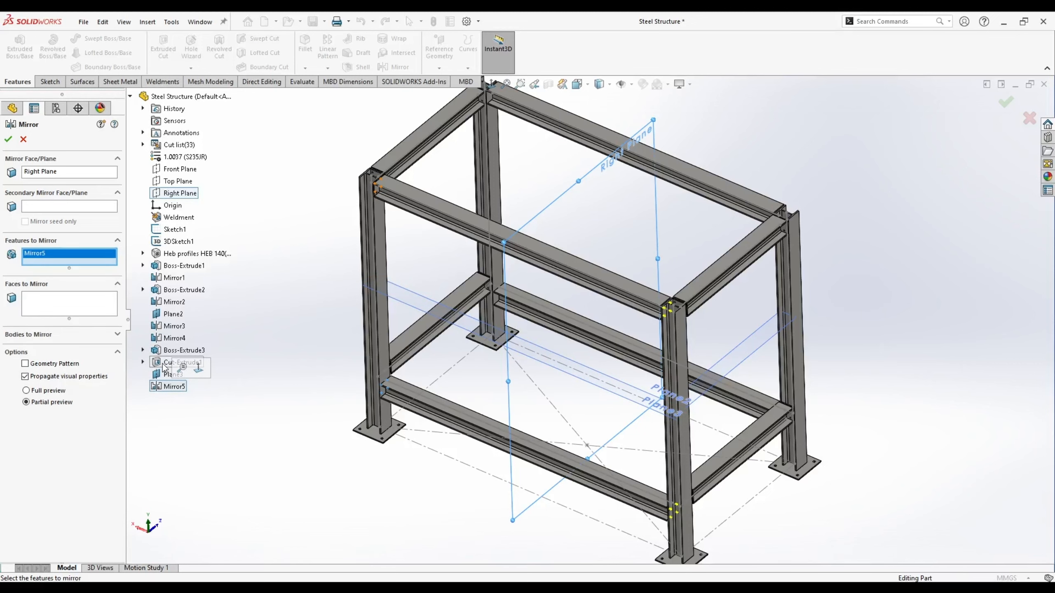
{"action": "key", "text": "Return"}
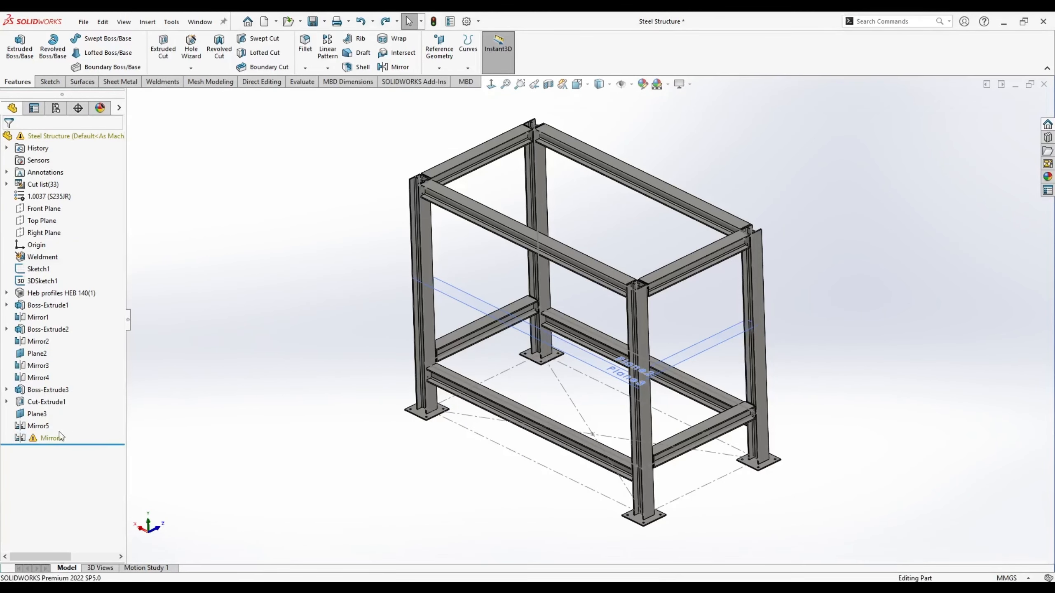
- Edit Mirror5 to use Geometry Pattern with auto-selected bodies
{"action": "right_click", "coordinate": [37, 427]}
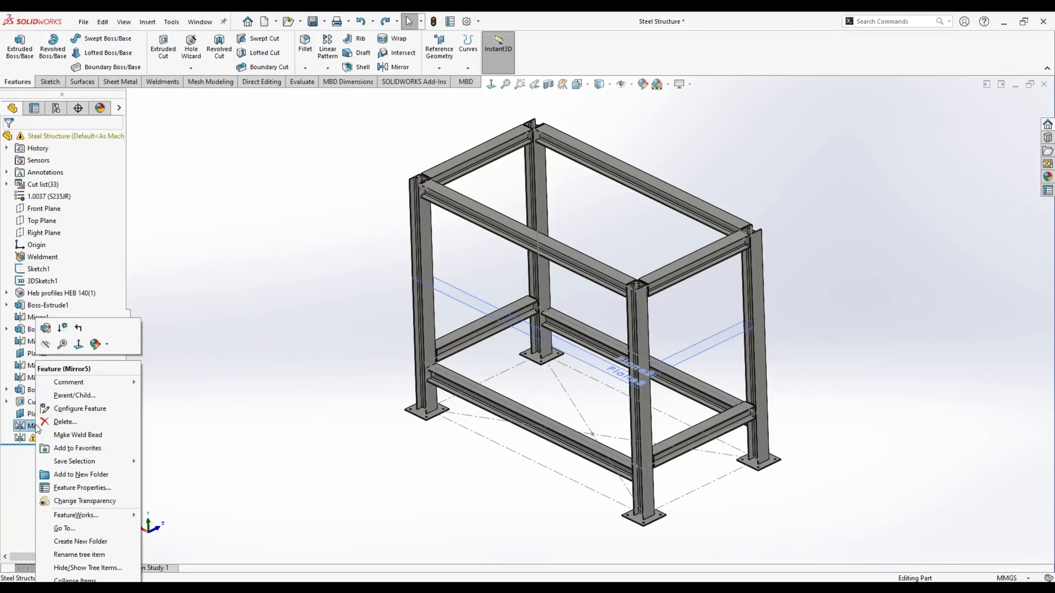
{"action": "left_click", "coordinate": [46, 330]}
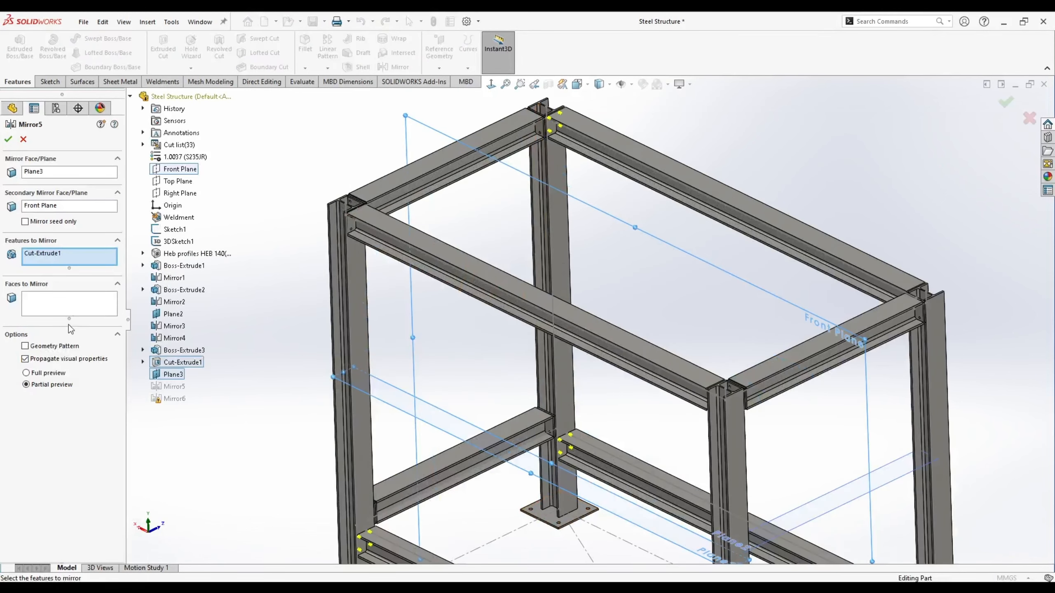
{"action": "left_click", "coordinate": [26, 346]}
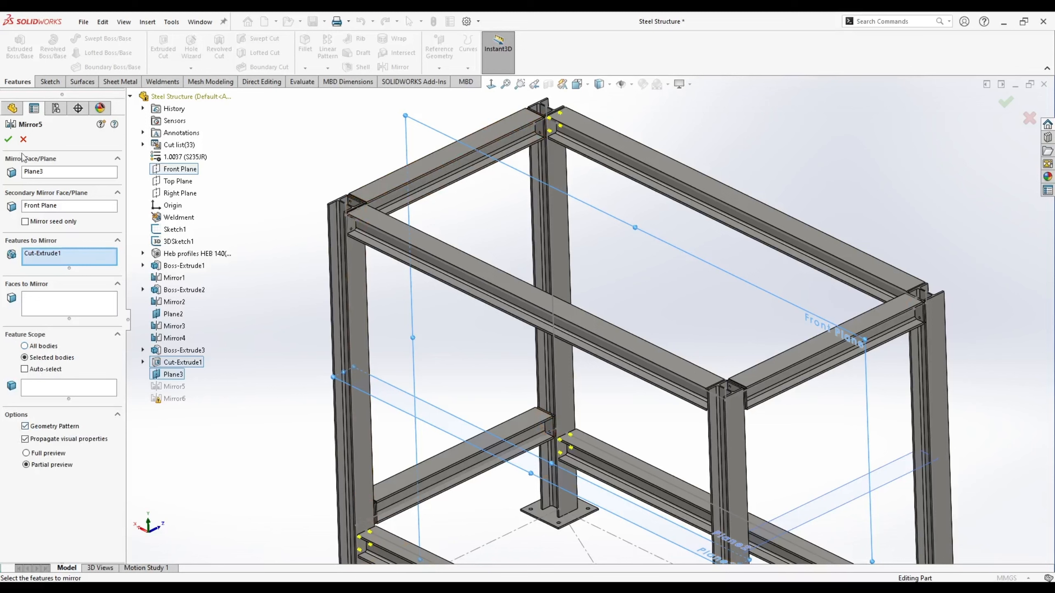
{"action": "left_click", "coordinate": [9, 140]}
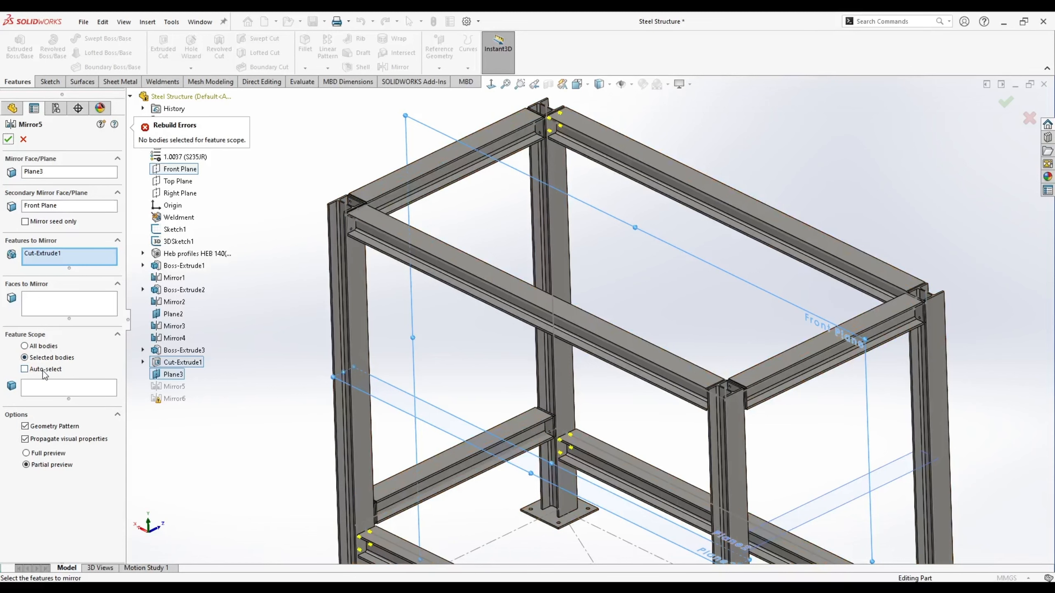
{"action": "left_click", "coordinate": [29, 428]}
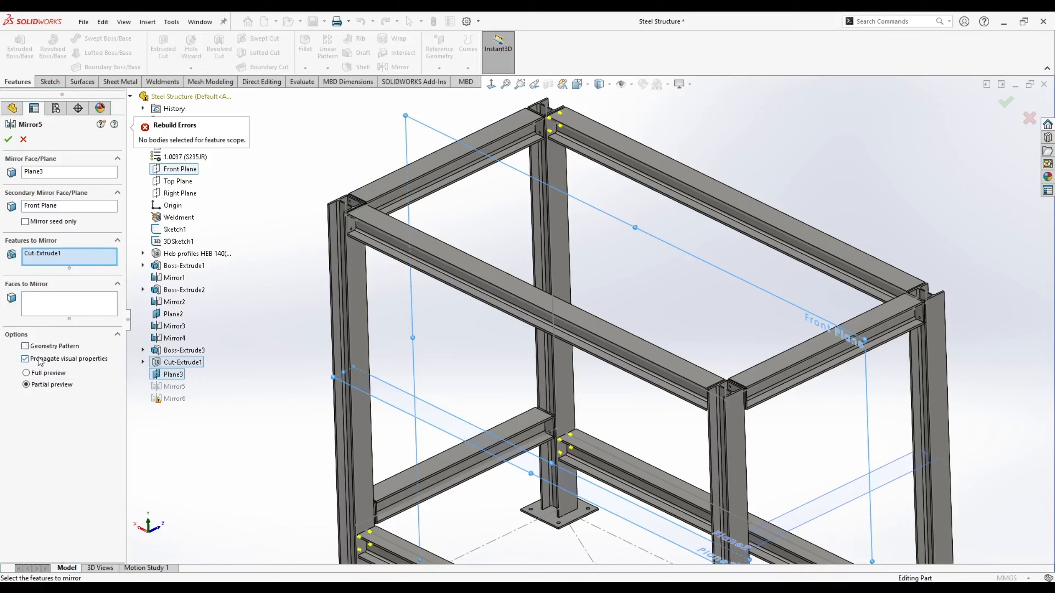
{"action": "left_click", "coordinate": [42, 347]}
{"action": "left_click", "coordinate": [25, 369]}
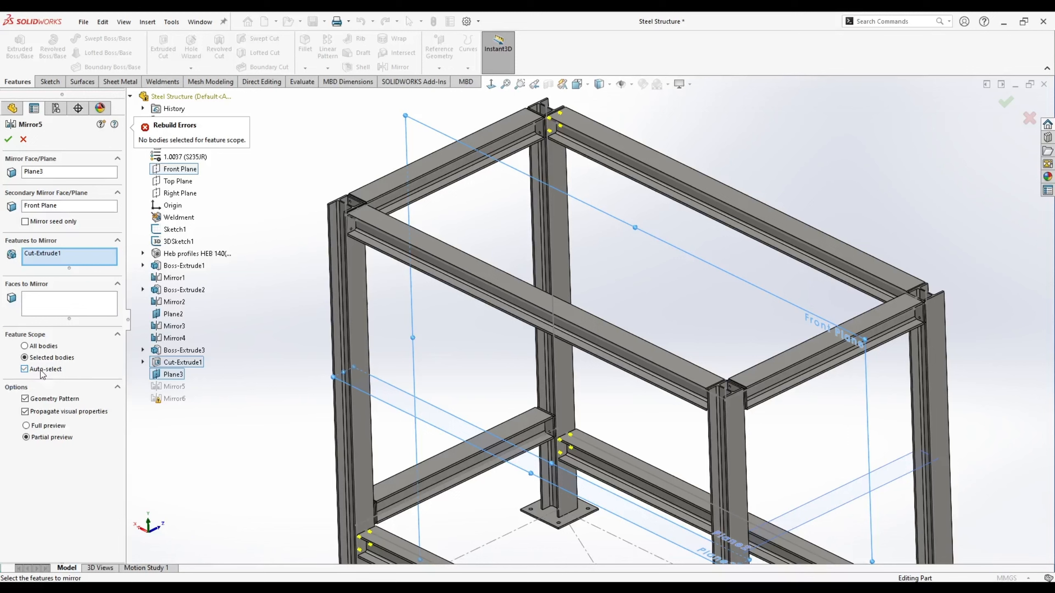
{"action": "key", "text": "Return"}
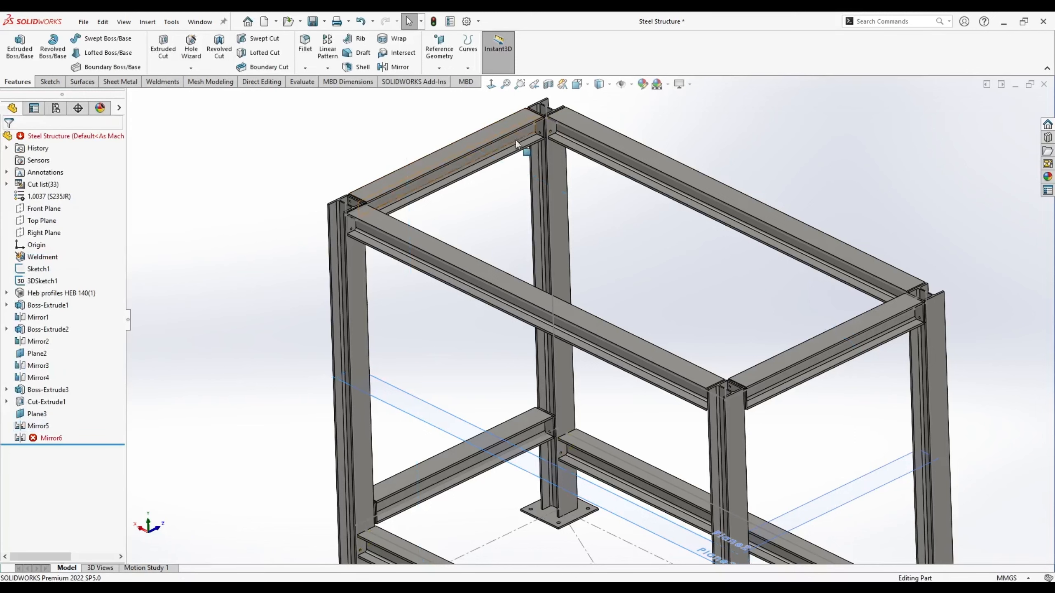
{"action": "scroll", "coordinate": [516, 141], "scroll_direction": "down", "scroll_amount": 8}
- Edit the failing Mirror6 so it mirrors Mirror5 with auto-selected bodies
{"action": "key", "text": "f"}
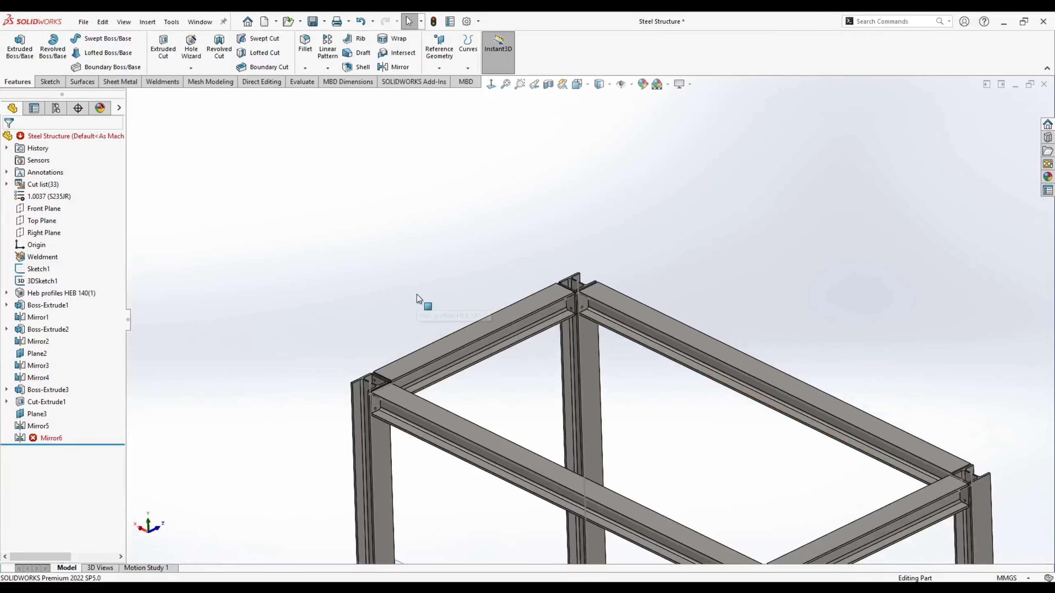
{"action": "right_click", "coordinate": [36, 439]}
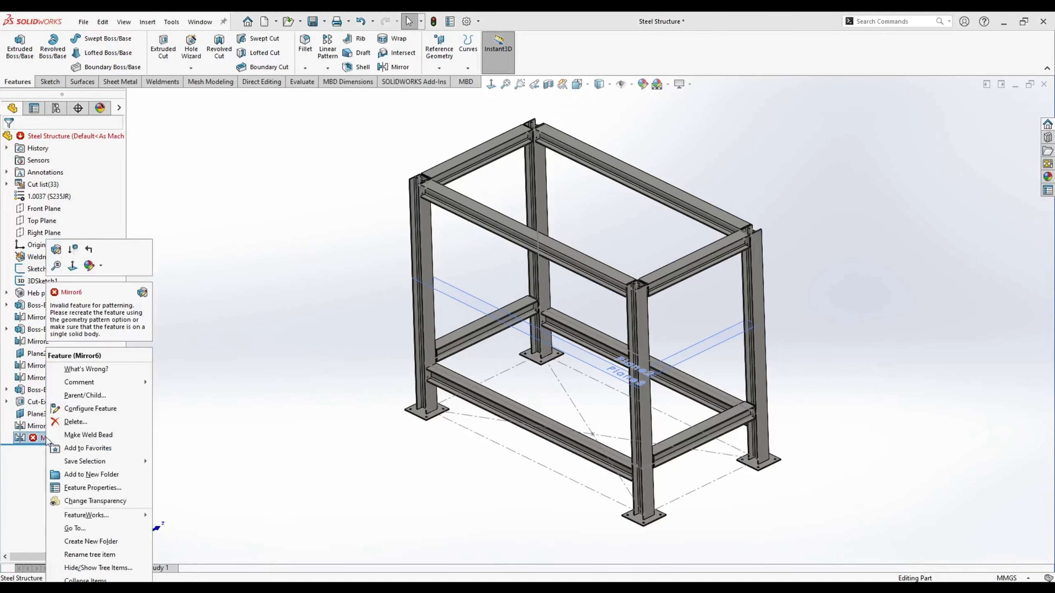
{"action": "left_click", "coordinate": [34, 248]}
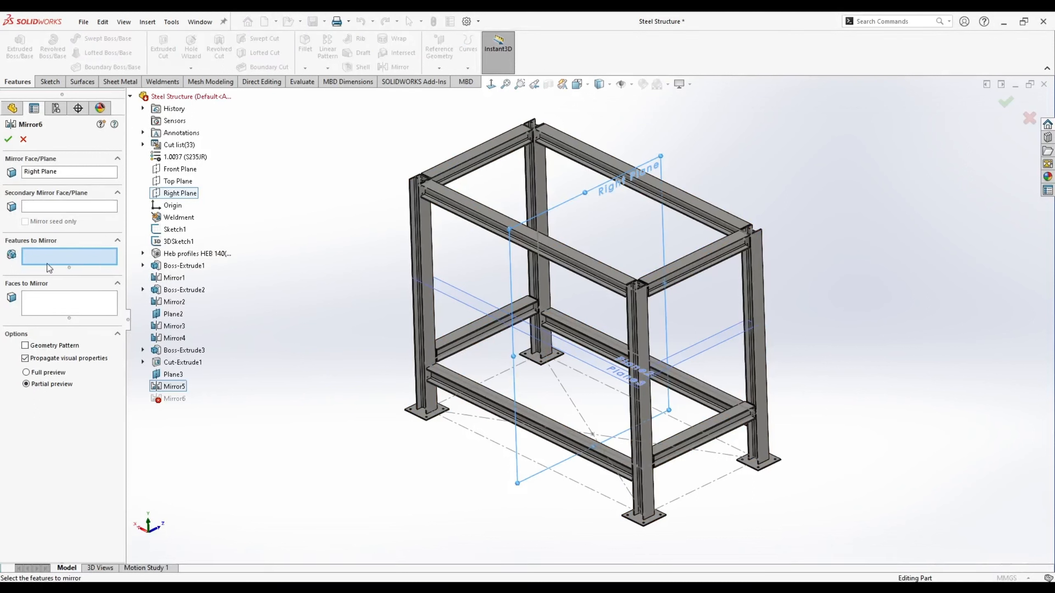
{"action": "left_click", "coordinate": [173, 388]}
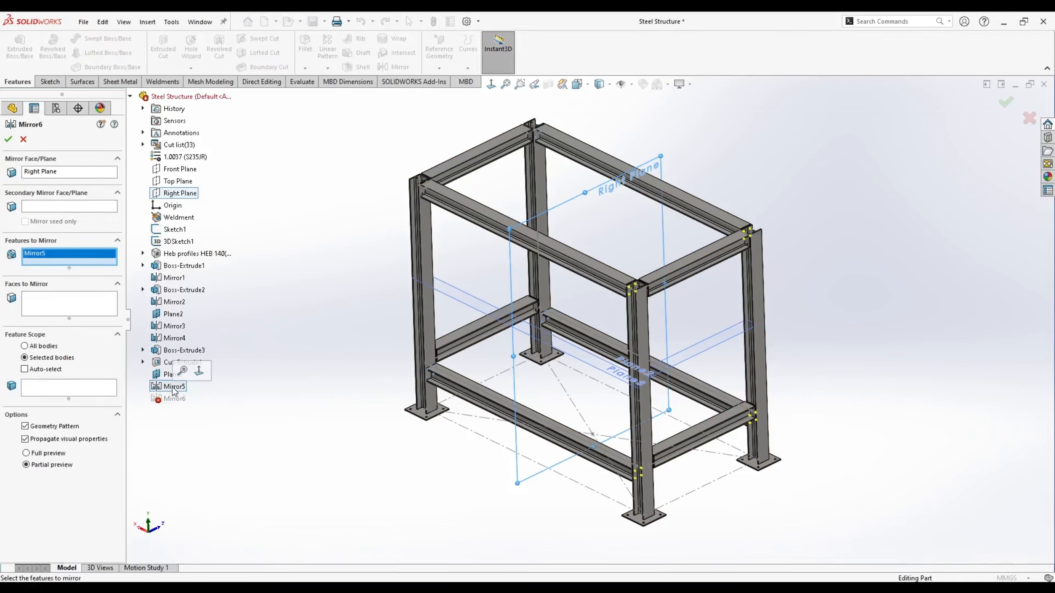
{"action": "left_click", "coordinate": [8, 139]}
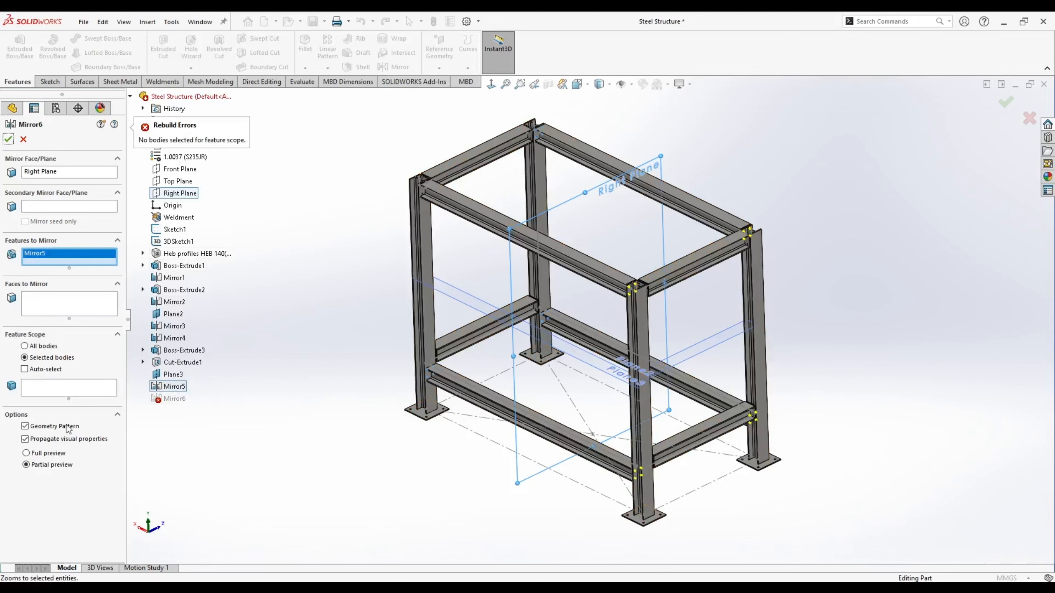
{"action": "left_click", "coordinate": [38, 374]}
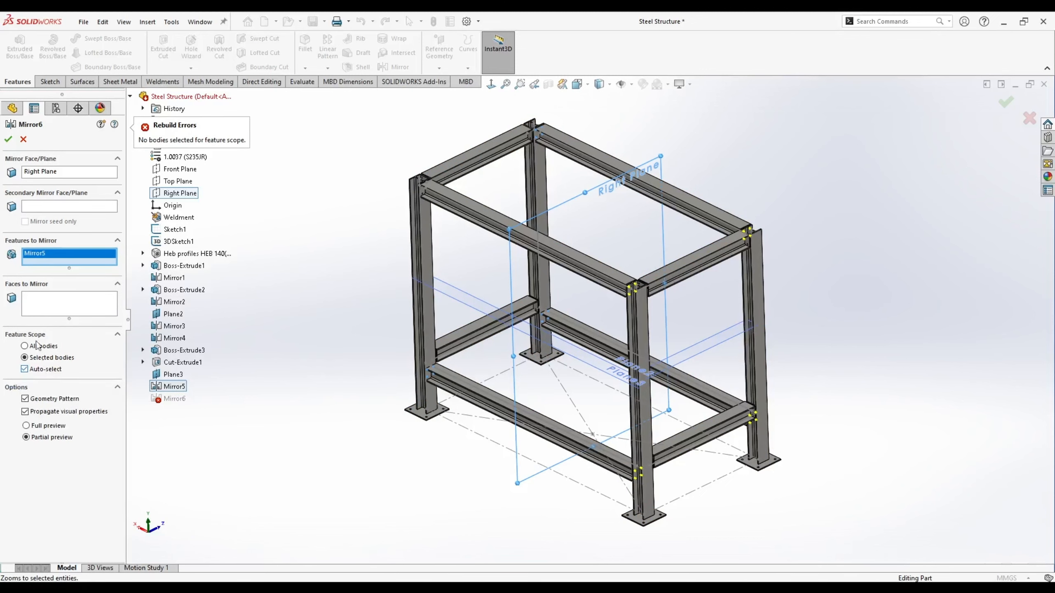
{"action": "scroll", "coordinate": [715, 227], "scroll_direction": "down", "scroll_amount": 10}
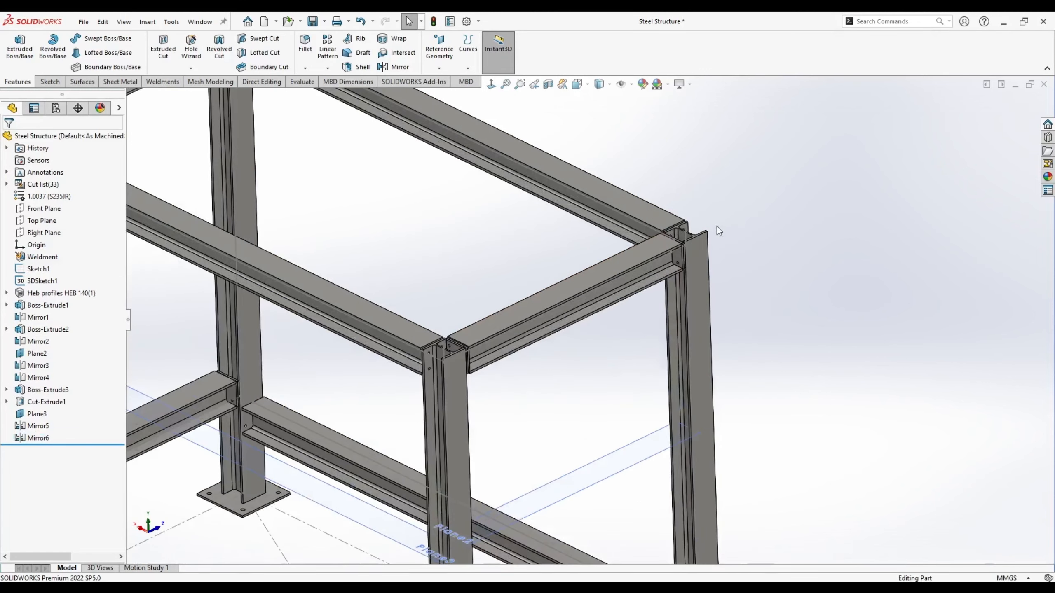
- Reopen Mirror5's feature settings for editing
{"action": "key", "text": "f"}
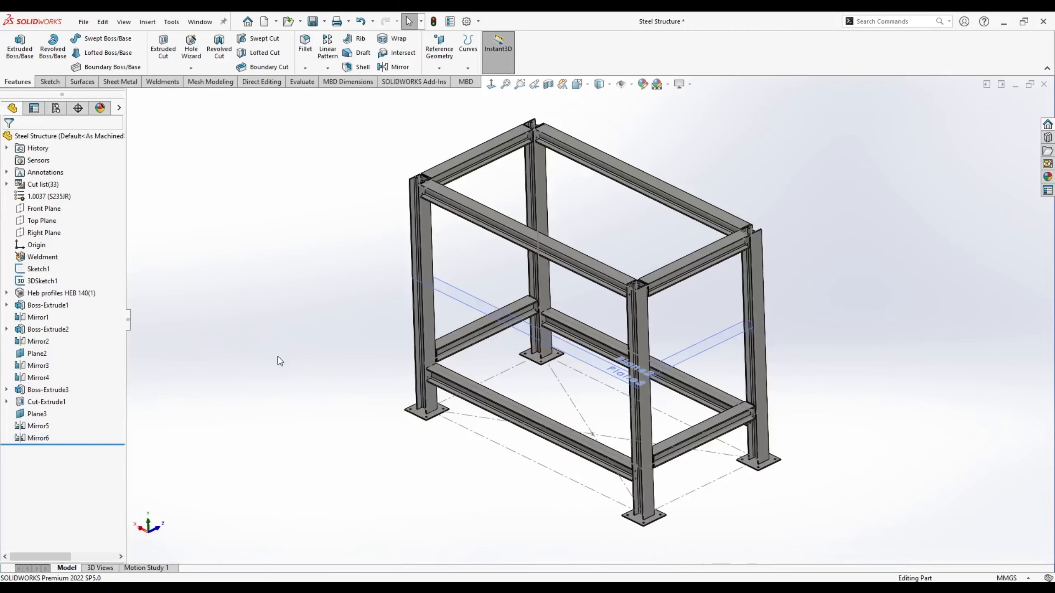
{"action": "right_click", "coordinate": [29, 432]}
{"action": "left_click", "coordinate": [36, 330]}
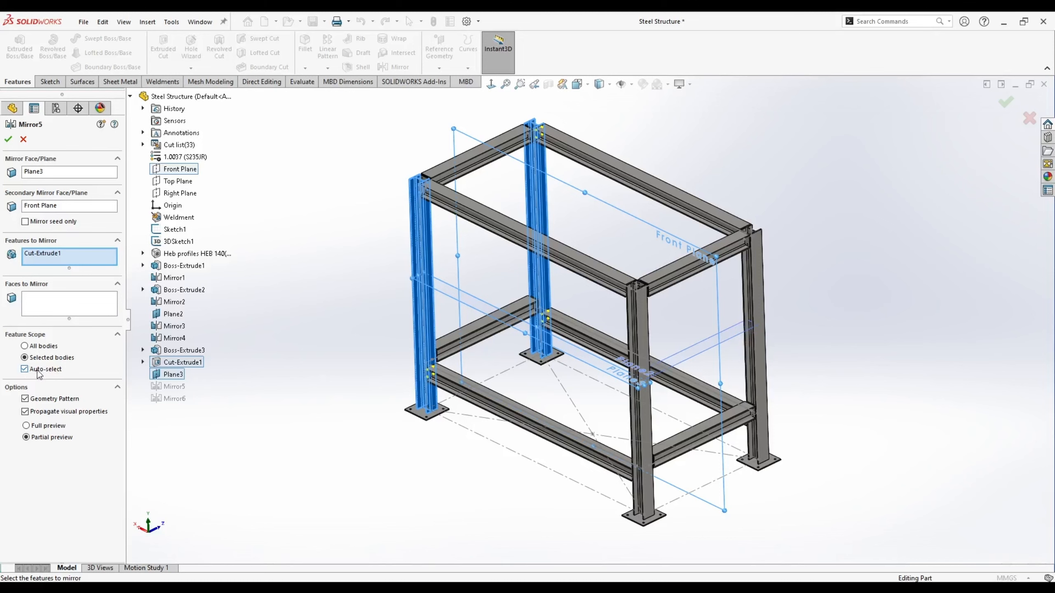
- Confirm Mirror5 and inspect the mirrored bolt-hole cuts at the frame joints
{"action": "left_click", "coordinate": [8, 140]}
{"action": "scroll", "coordinate": [597, 129], "scroll_direction": "down", "scroll_amount": 10}
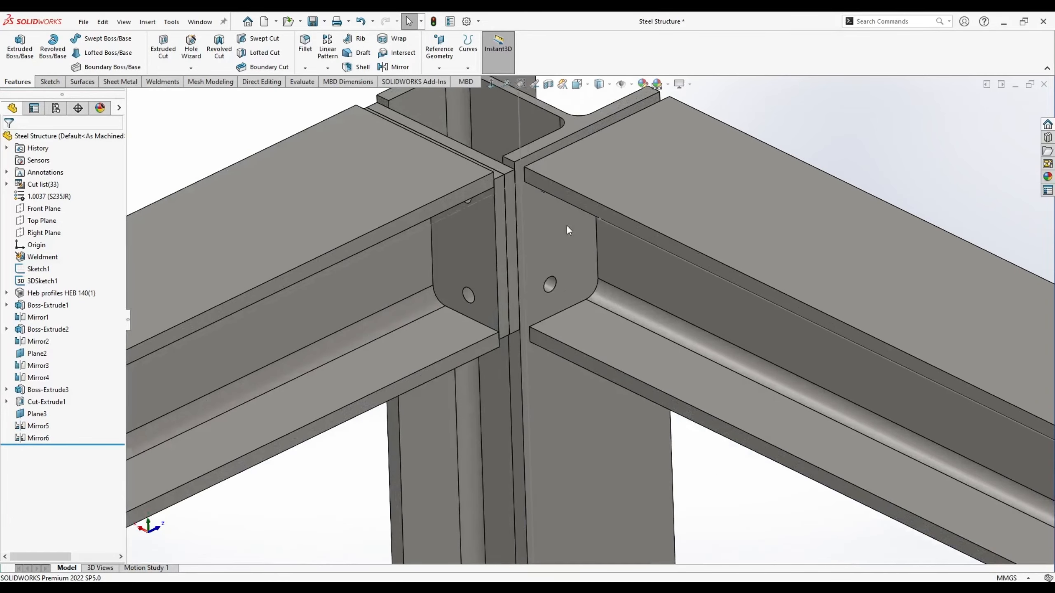
{"action": "scroll", "coordinate": [566, 420], "scroll_direction": "up", "scroll_amount": 8}
{"action": "scroll", "coordinate": [709, 516], "scroll_direction": "down", "scroll_amount": 6}
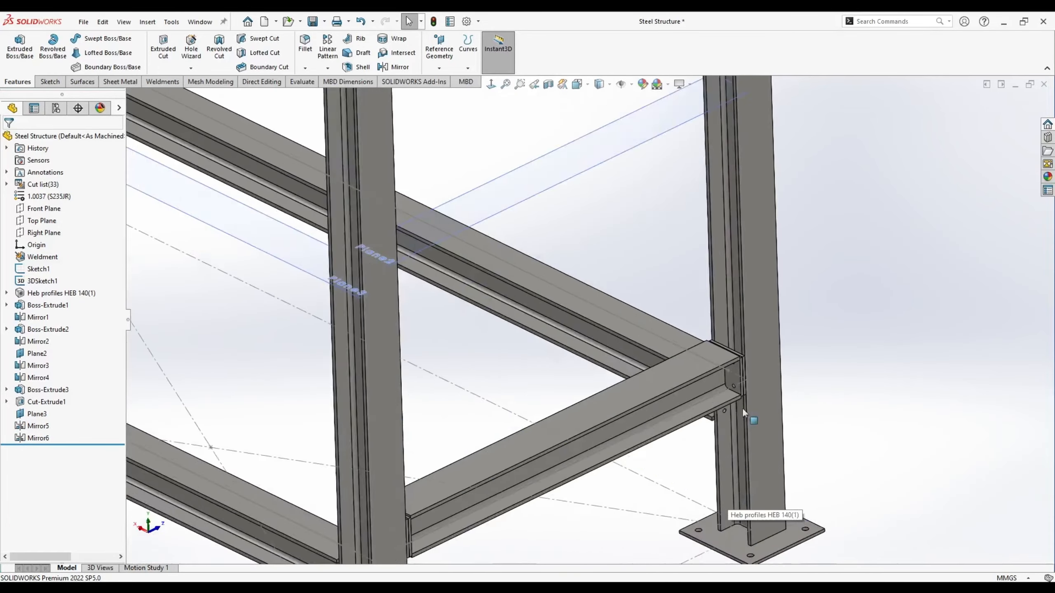
{"action": "middle_click_drag", "start_coordinate": [741, 407], "coordinate": [613, 377]}
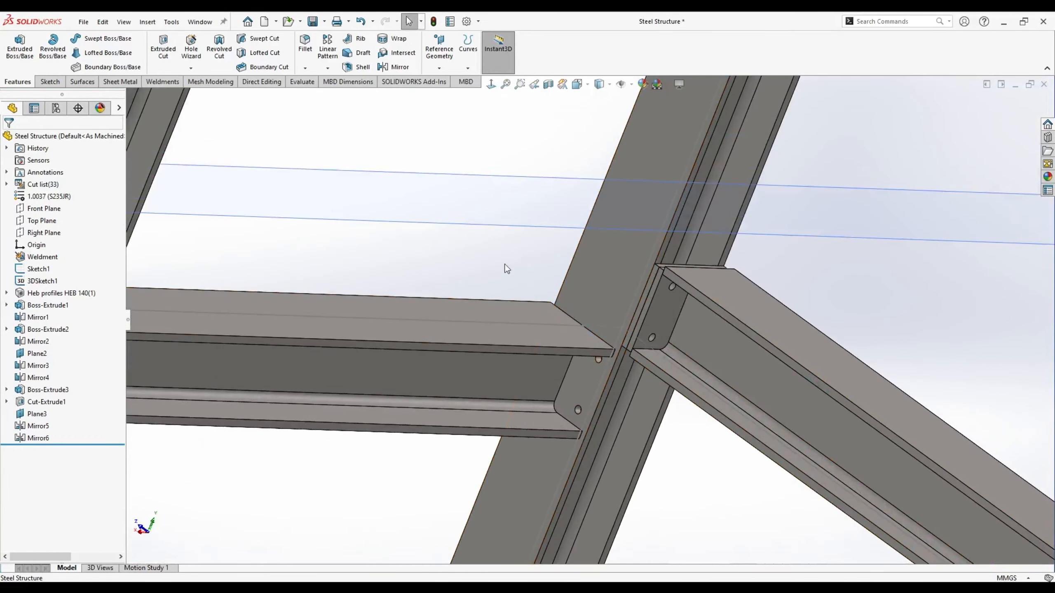
{"action": "key", "text": "ctrl+7"}
{"action": "scroll", "coordinate": [379, 168], "scroll_direction": "down", "scroll_amount": 8}
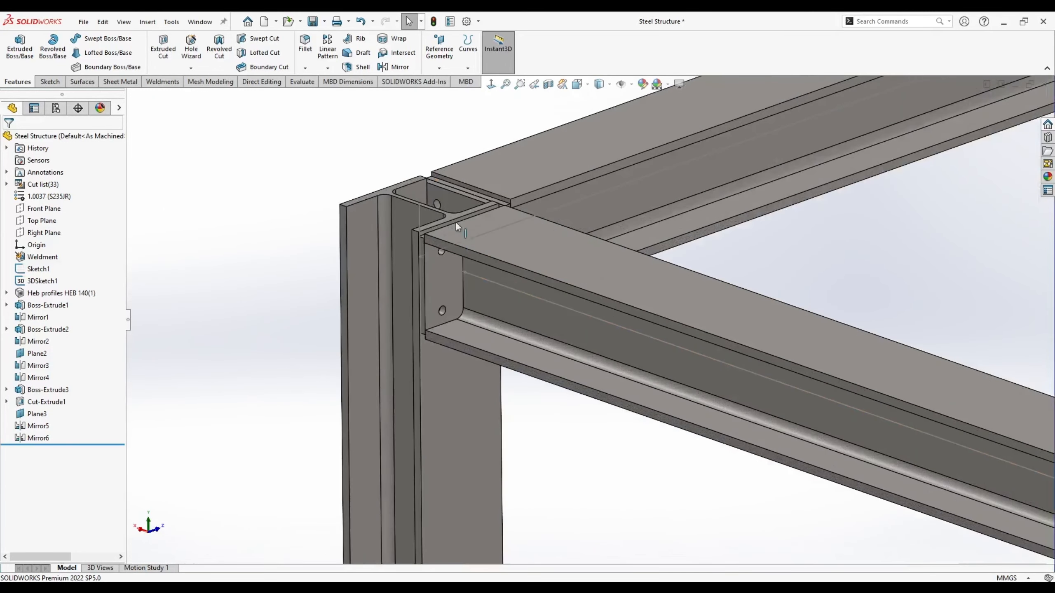
{"action": "left_click", "coordinate": [445, 280]}
{"action": "left_click", "coordinate": [213, 249]}
{"action": "key", "text": "f"}
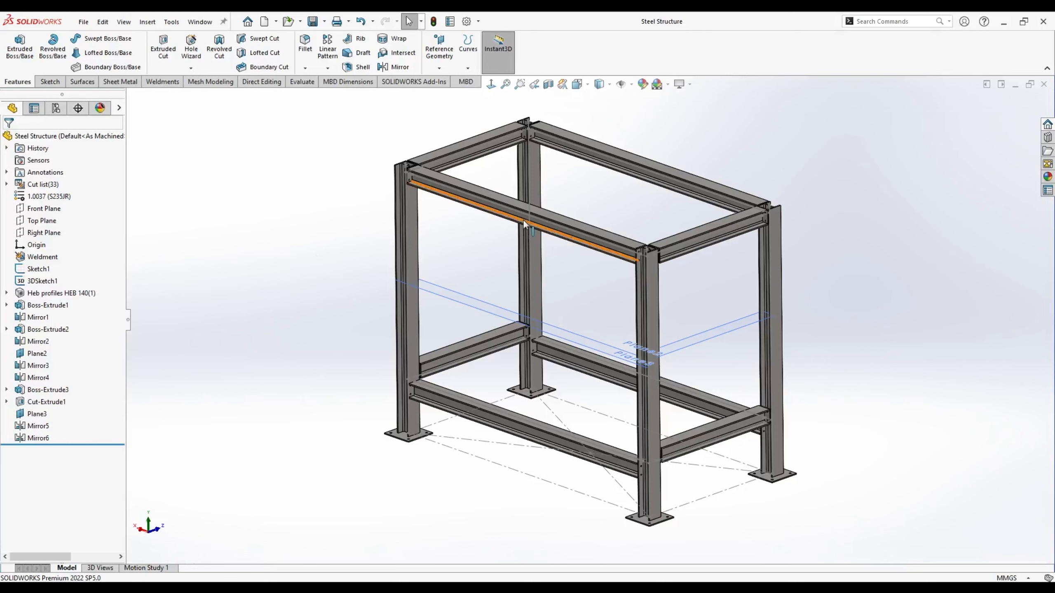
- Hide the layout sketch Sketch1 and start a new Mirror feature
{"action": "left_click", "coordinate": [41, 268]}
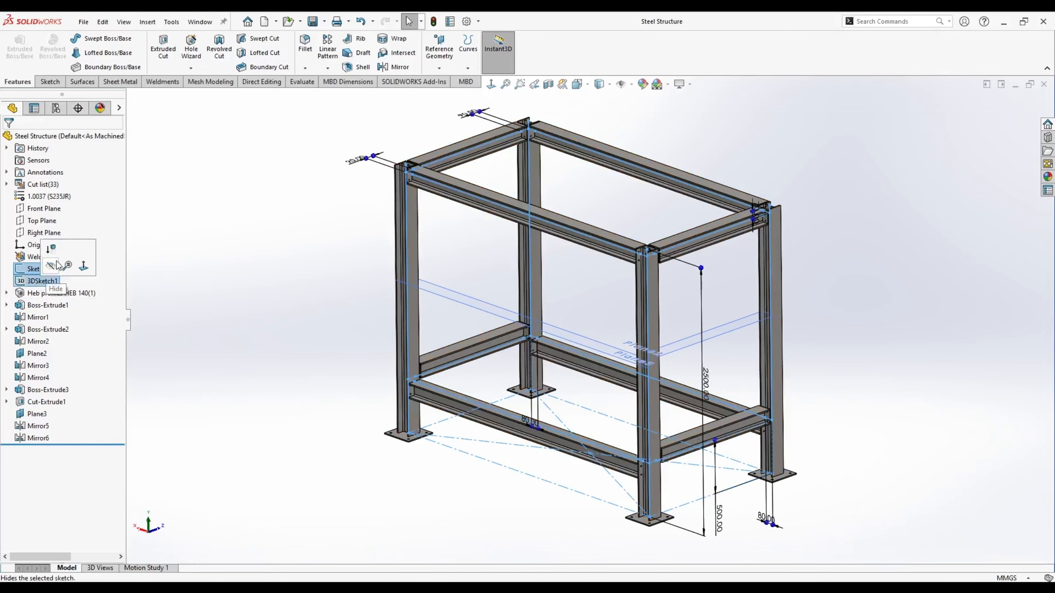
{"action": "left_click", "coordinate": [57, 267]}
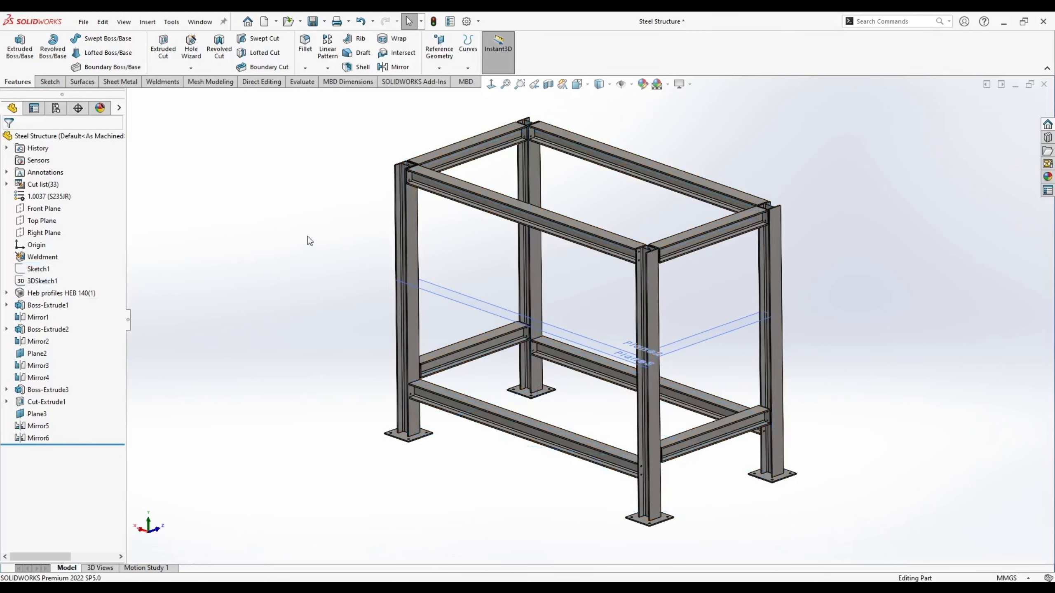
{"action": "left_click", "coordinate": [393, 67]}
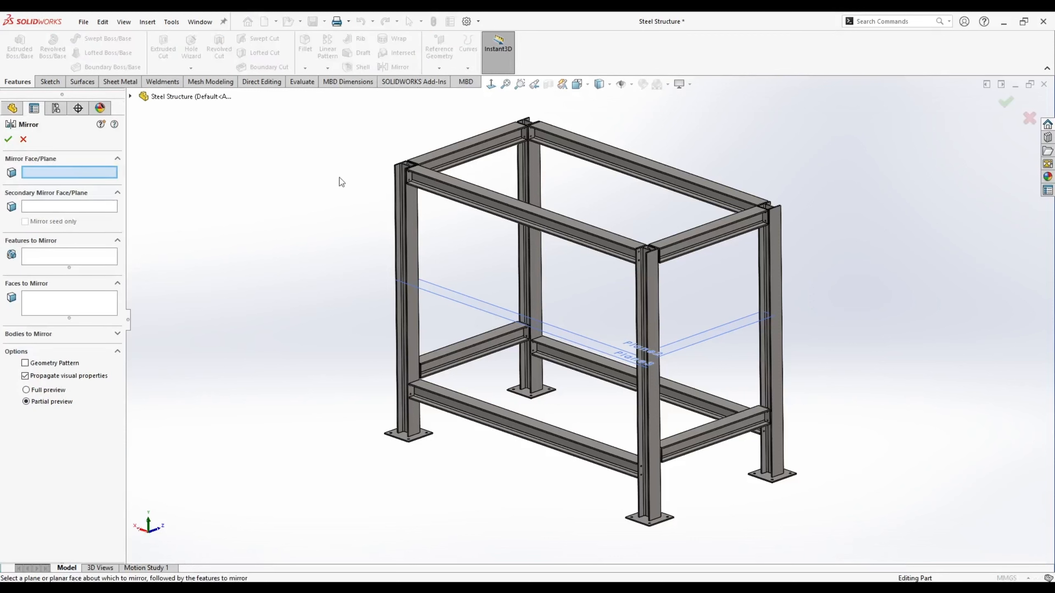
- Mirror the Boss-Extrude3 plate body across Plane3 and the Front Plane, creating Mirror7
{"action": "left_click", "coordinate": [445, 294]}
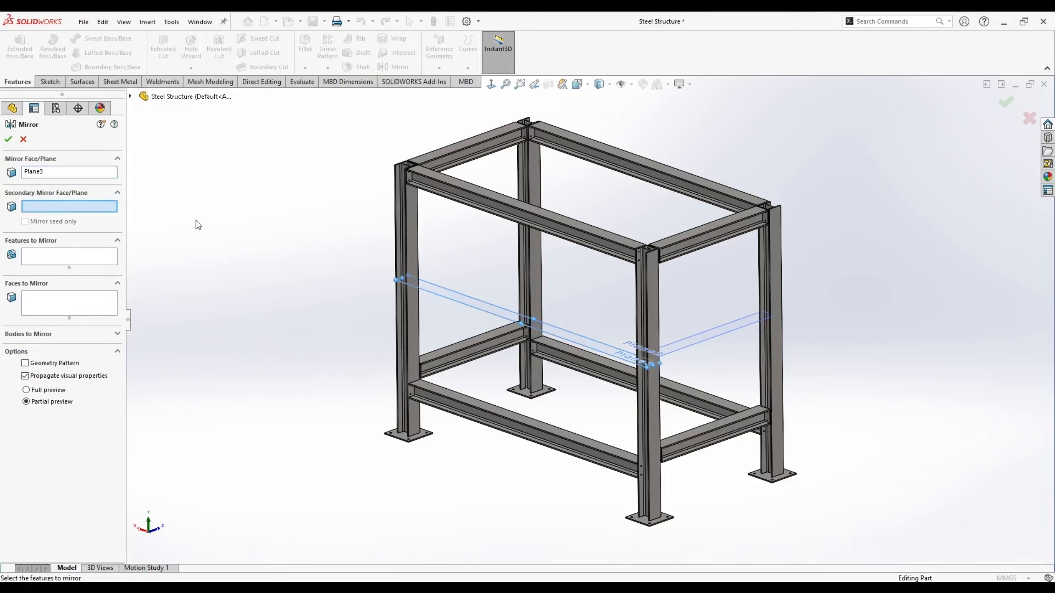
{"action": "left_click", "coordinate": [130, 96]}
{"action": "left_click", "coordinate": [180, 169]}
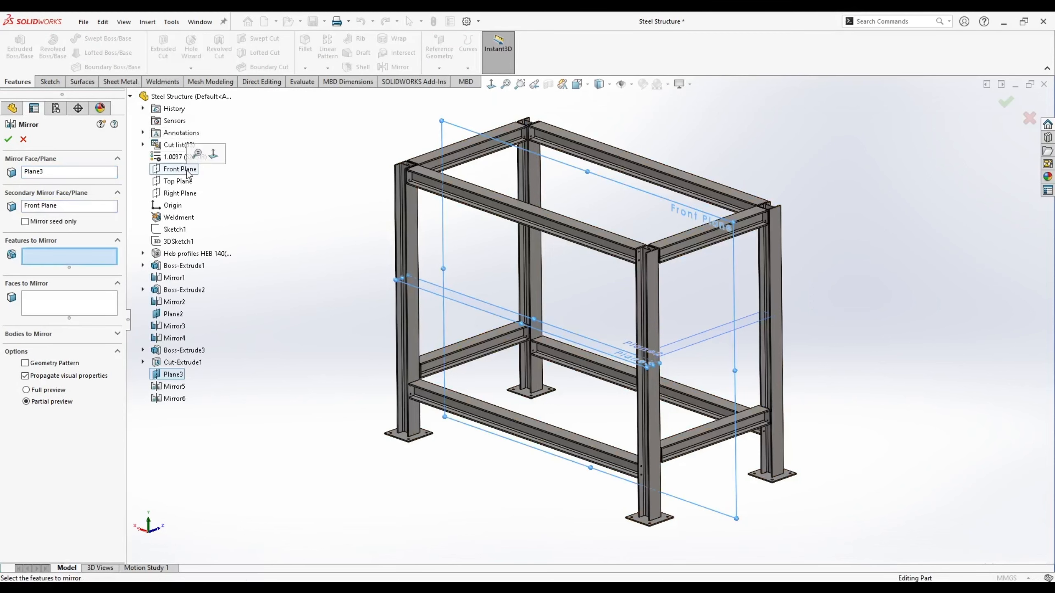
{"action": "left_click", "coordinate": [46, 335]}
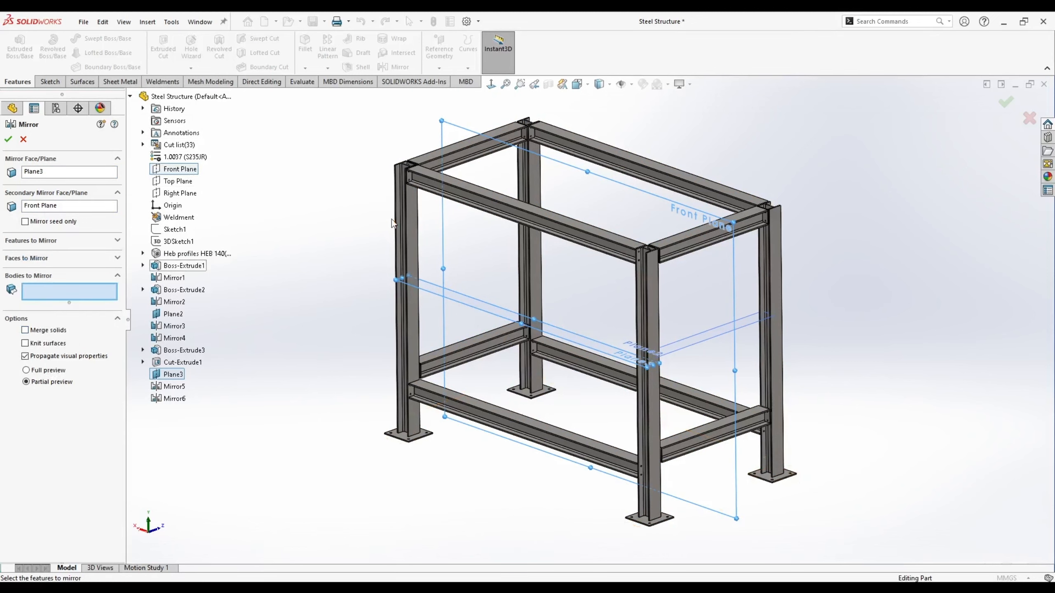
{"action": "scroll", "coordinate": [391, 220], "scroll_direction": "down", "scroll_amount": 5}
{"action": "left_click", "coordinate": [432, 206]}
{"action": "scroll", "coordinate": [432, 206], "scroll_direction": "up", "scroll_amount": 6}
{"action": "scroll", "coordinate": [636, 189], "scroll_direction": "down", "scroll_amount": 4}
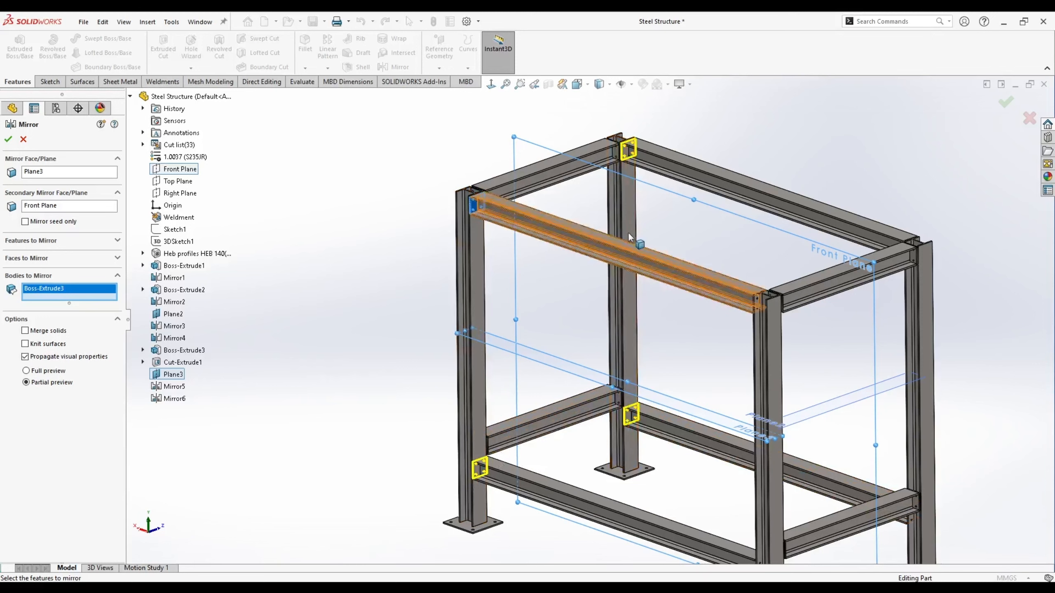
{"action": "left_click", "coordinate": [9, 140]}
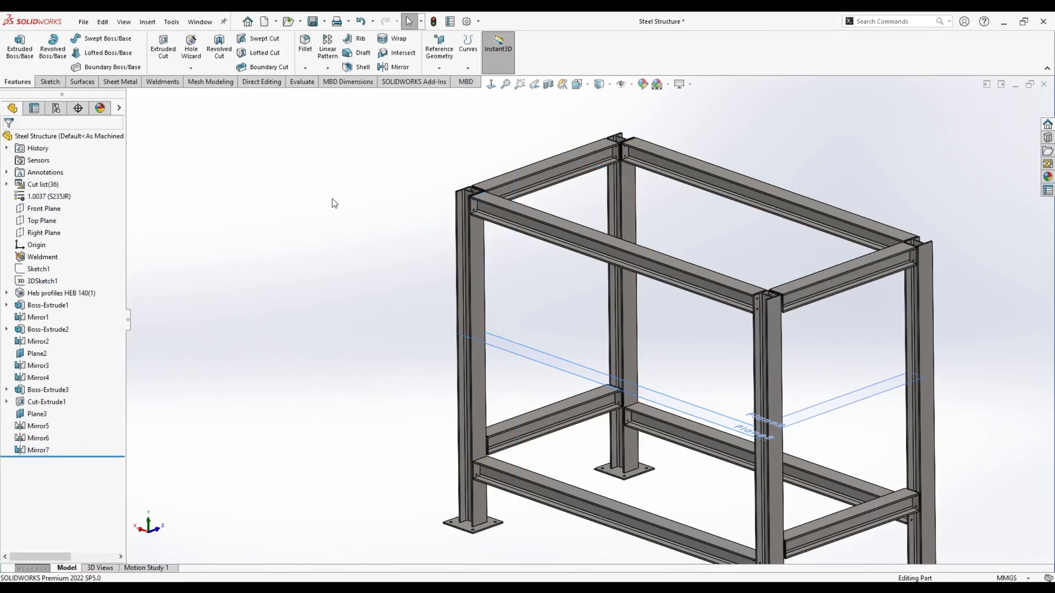
- Mirror Boss-Extrude3 and the three Mirror7 plates across the Right Plane
{"action": "left_click", "coordinate": [401, 66]}
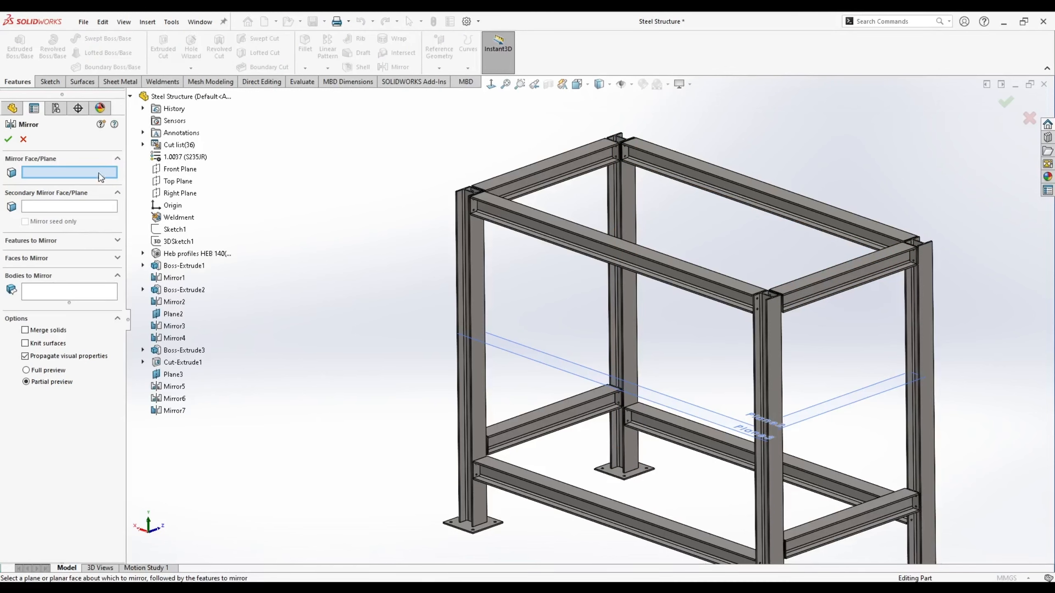
{"action": "left_click", "coordinate": [179, 192]}
{"action": "left_click", "coordinate": [48, 294]}
{"action": "scroll", "coordinate": [468, 203], "scroll_direction": "down", "scroll_amount": 5}
{"action": "left_click", "coordinate": [547, 204]}
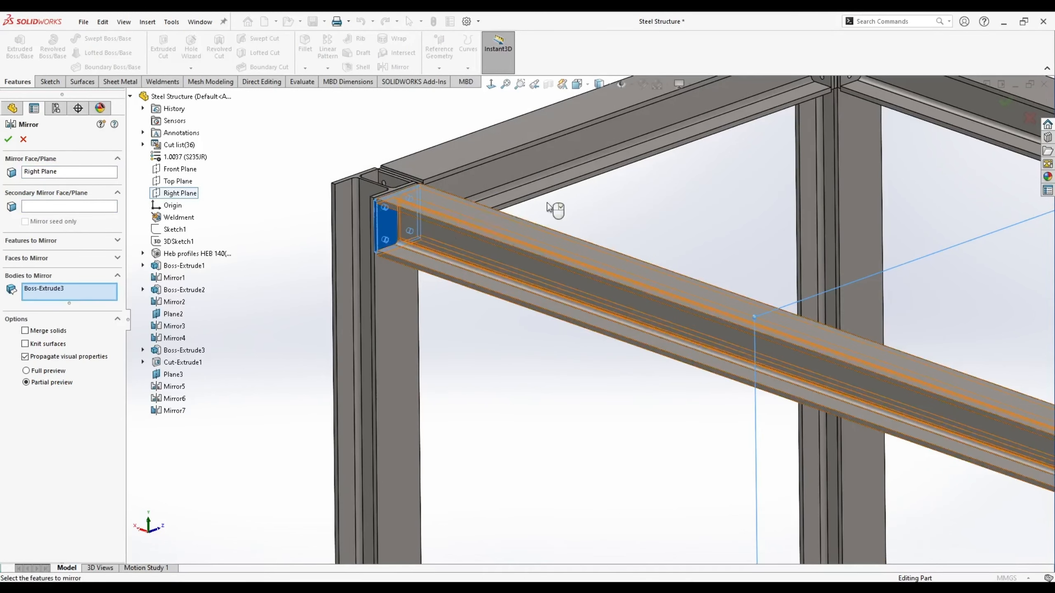
{"action": "scroll", "coordinate": [684, 229], "scroll_direction": "down", "scroll_amount": 3}
{"action": "left_click", "coordinate": [657, 318]}
{"action": "scroll", "coordinate": [658, 319], "scroll_direction": "up", "scroll_amount": 8}
{"action": "scroll", "coordinate": [572, 449], "scroll_direction": "down", "scroll_amount": 8}
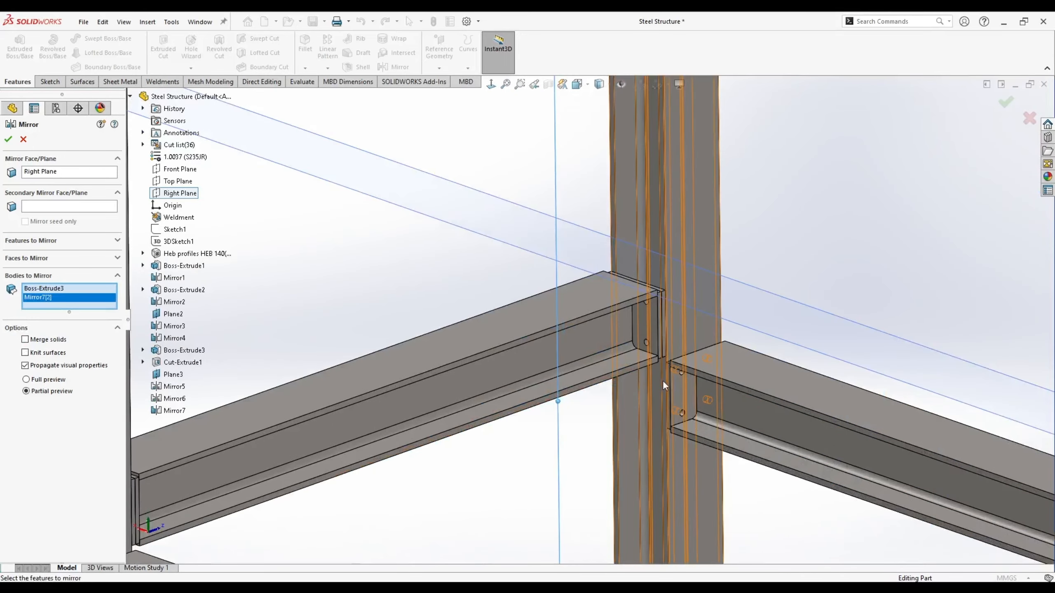
{"action": "left_click", "coordinate": [669, 383]}
{"action": "scroll", "coordinate": [664, 384], "scroll_direction": "up", "scroll_amount": 3}
{"action": "left_click", "coordinate": [346, 464]}
{"action": "scroll", "coordinate": [596, 320], "scroll_direction": "up", "scroll_amount": 4}
{"action": "scroll", "coordinate": [784, 342], "scroll_direction": "down", "scroll_amount": 1}
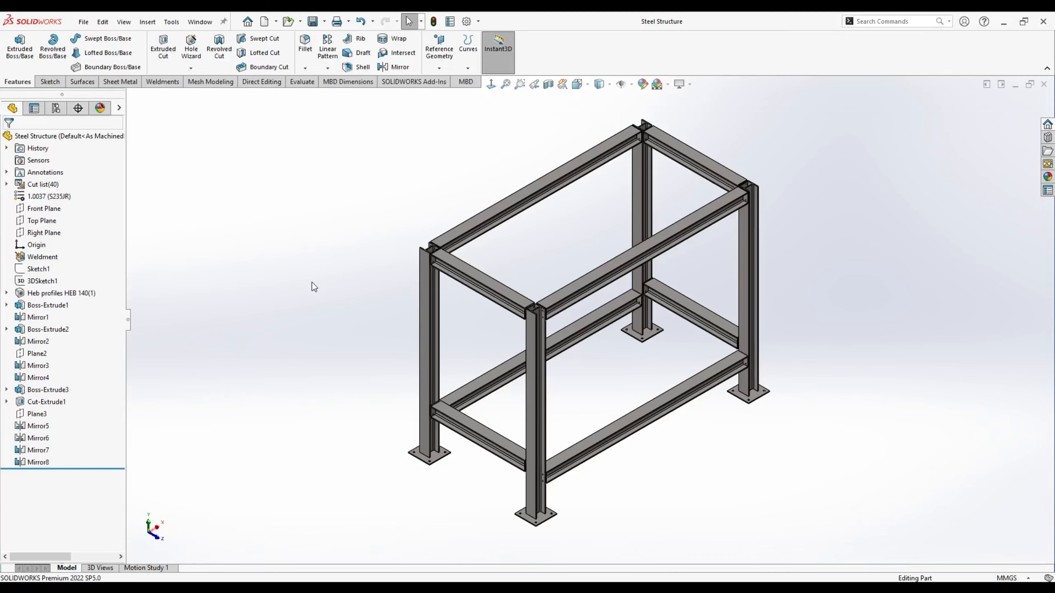
{"action": "scroll", "coordinate": [540, 316], "scroll_direction": "down", "scroll_amount": 6}
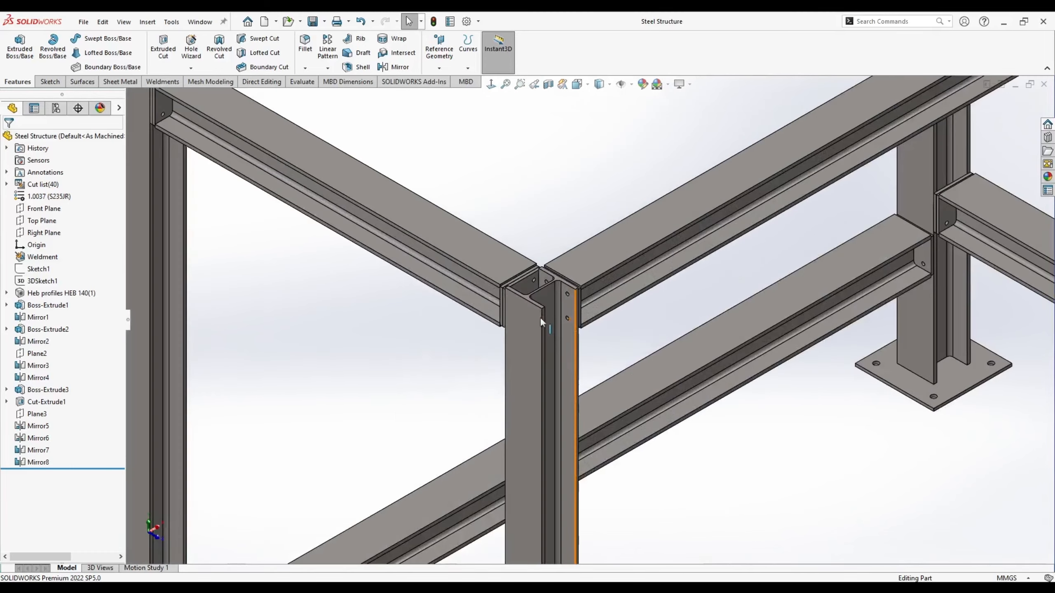
{"action": "middle_click_drag", "start_coordinate": [627, 305], "coordinate": [499, 175]}
{"action": "key", "text": "f"}
{"action": "middle_click_drag", "start_coordinate": [469, 324], "coordinate": [444, 316]}
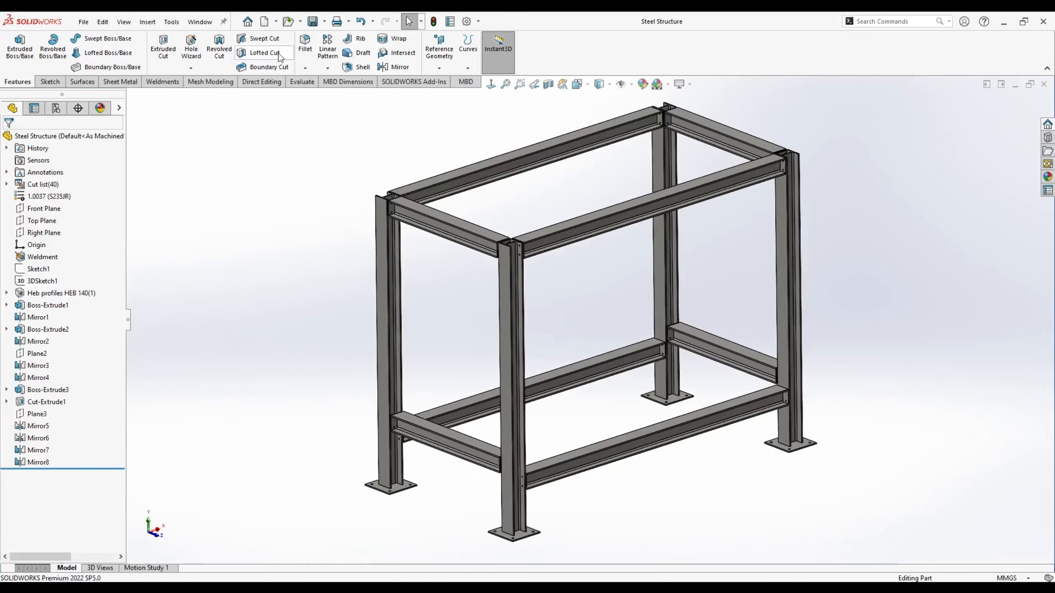
- Make a new assembly from the Steel Structure part, check its planes, and set an isometric view
{"action": "left_click", "coordinate": [276, 21]}
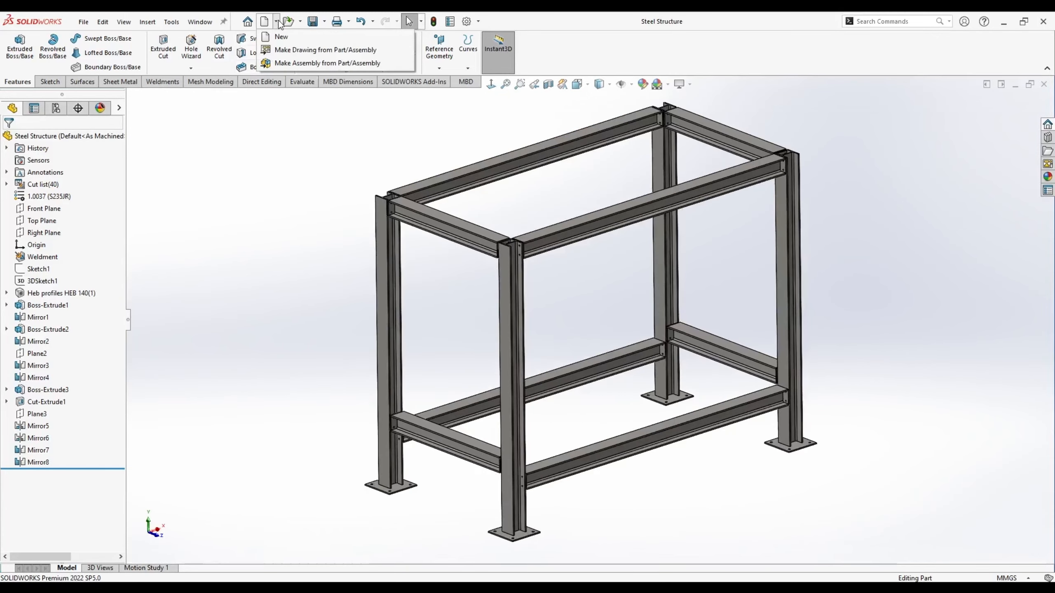
{"action": "left_click", "coordinate": [297, 64]}
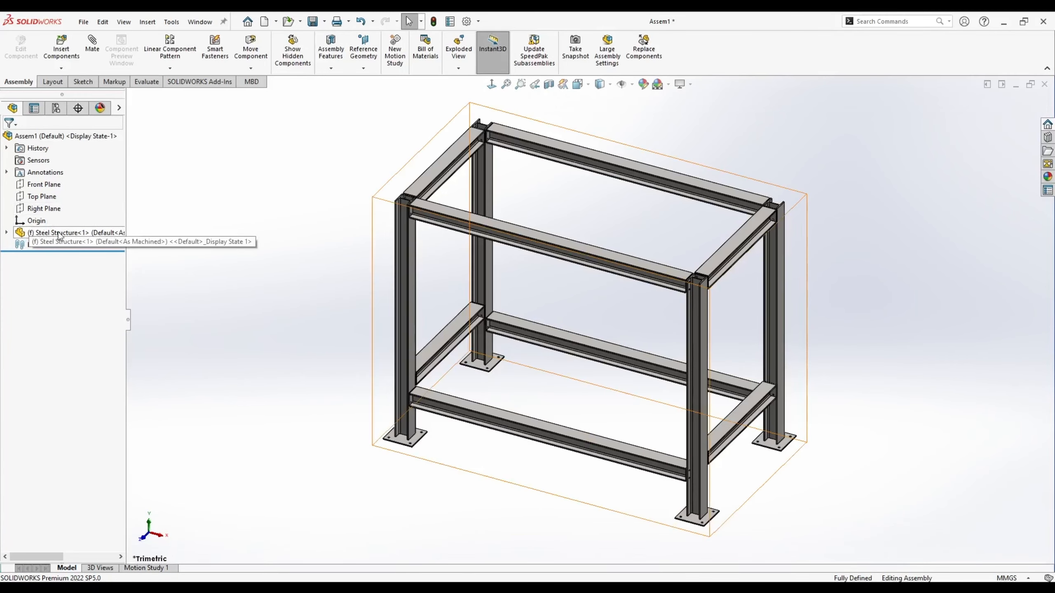
{"action": "left_click", "coordinate": [6, 233]}
{"action": "left_click", "coordinate": [57, 305]}
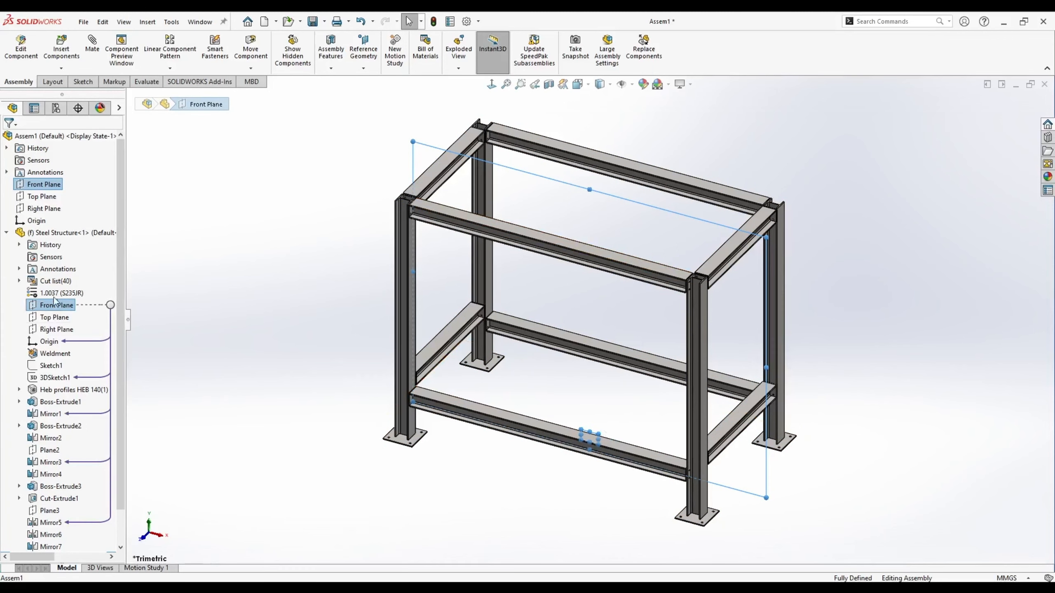
{"action": "left_click", "coordinate": [54, 317]}
{"action": "left_click", "coordinate": [56, 329]}
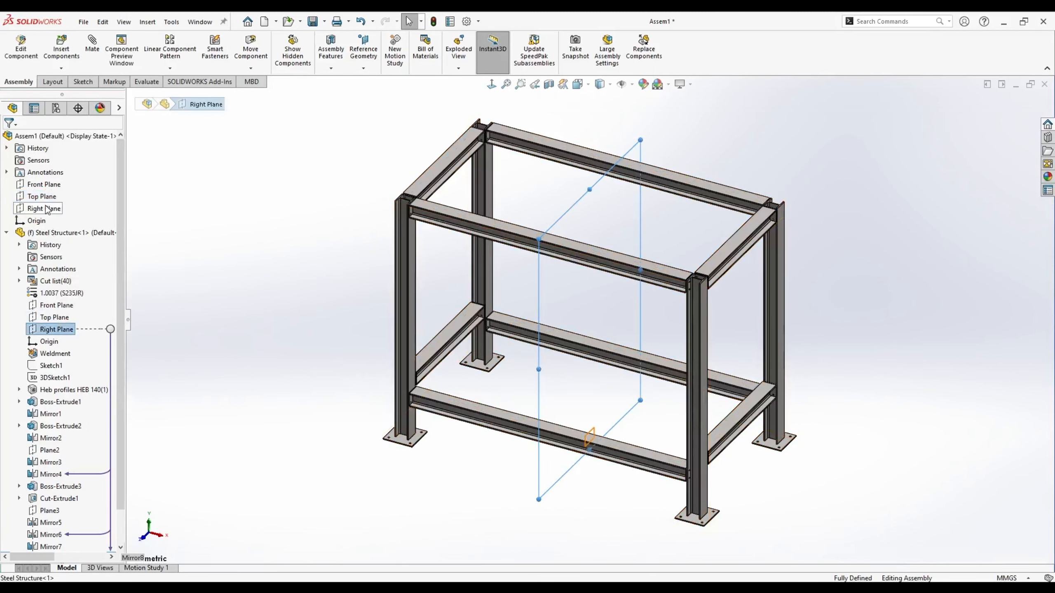
{"action": "key", "text": "Escape"}
{"action": "key", "text": "shift+c"}
{"action": "middle_click_drag", "start_coordinate": [254, 341], "coordinate": [375, 323]}
{"action": "key", "text": "space"}
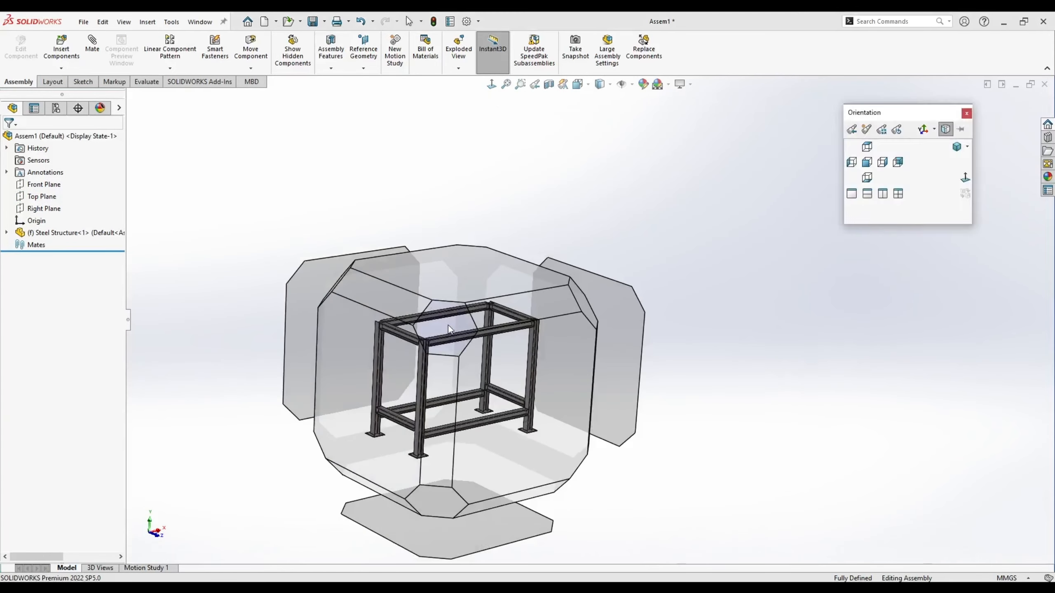
{"action": "left_click", "coordinate": [448, 325]}
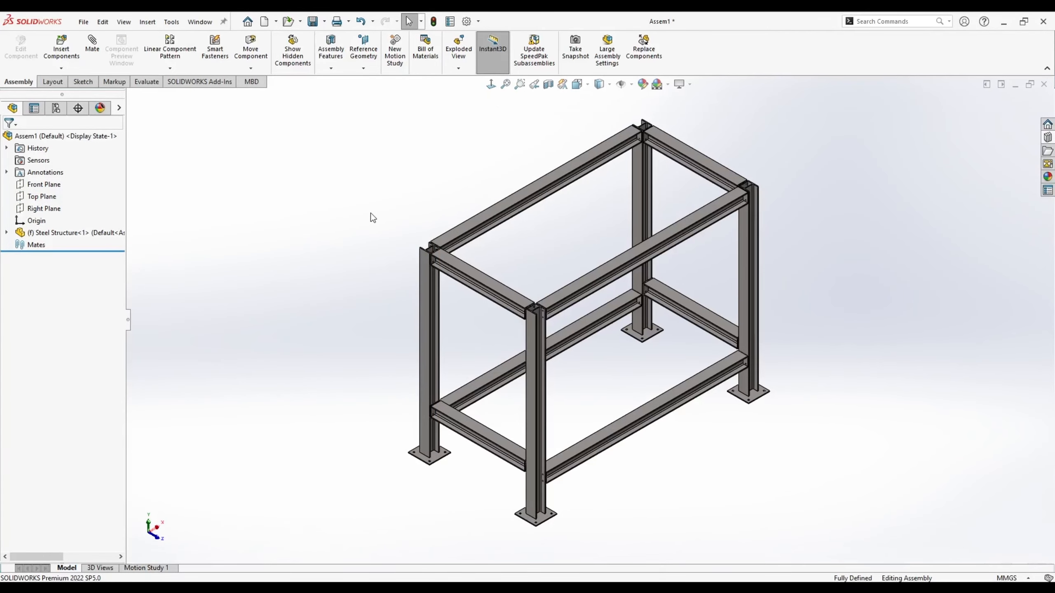
- Save the assembly as 'Steel Structure Assembly' and orbit toward a frame corner
{"action": "key", "text": "ctrl+s"}
{"action": "type", "text": "S"}
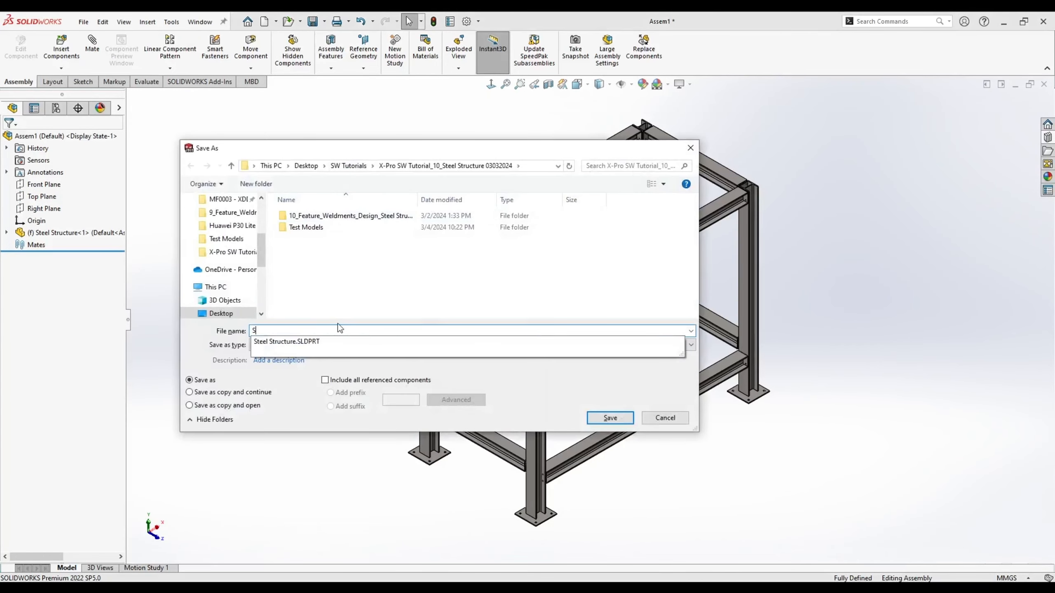
{"action": "type", "text": "teel Structure Assembly"}
{"action": "key", "text": "Return"}
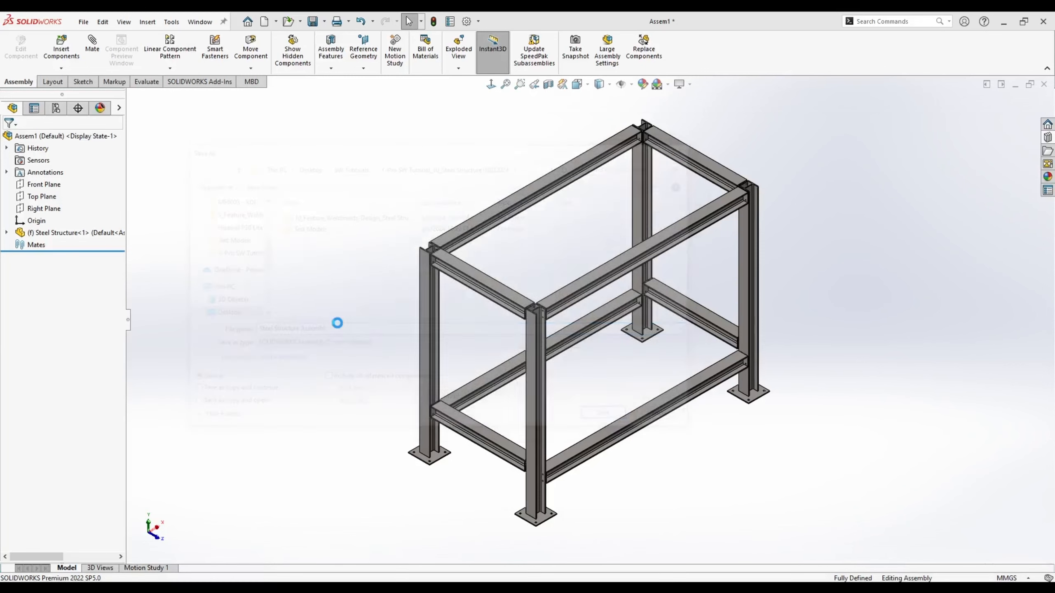
{"action": "scroll", "coordinate": [450, 288], "scroll_direction": "down", "scroll_amount": 5}
{"action": "middle_click_drag", "start_coordinate": [449, 287], "coordinate": [438, 240]}
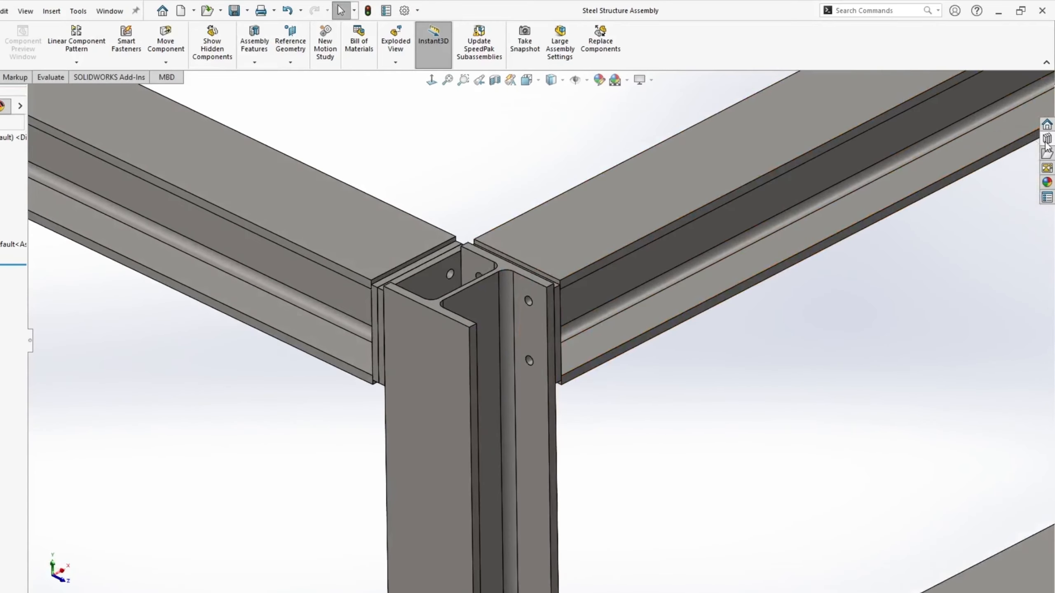
- Insert an ISO 4017 M10 x 35 hex screw near the column-beam joint
{"action": "left_click", "coordinate": [1047, 137]}
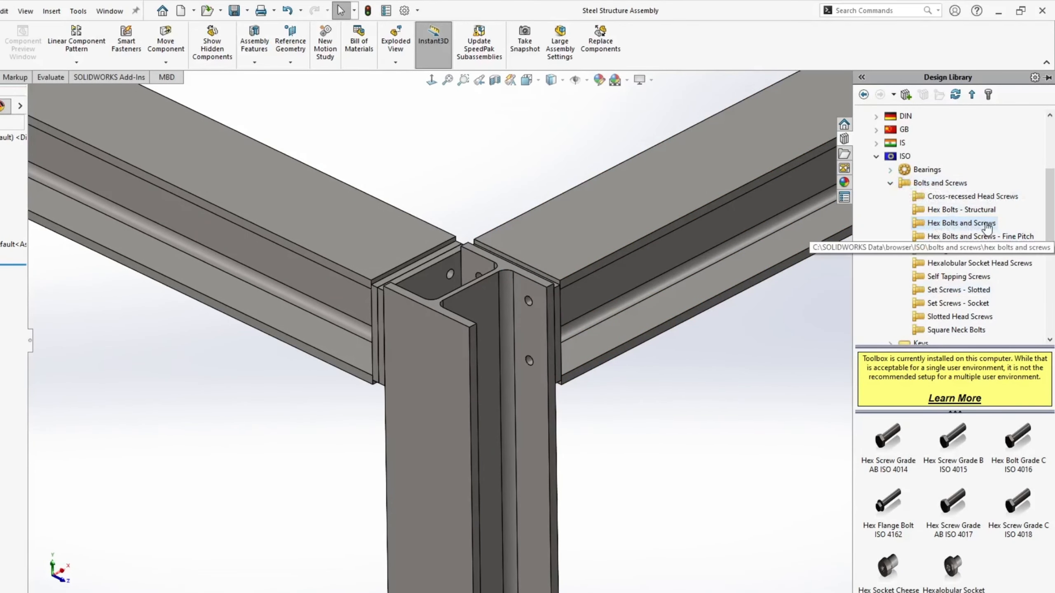
{"action": "left_click_drag", "start_coordinate": [950, 506], "coordinate": [604, 351]}
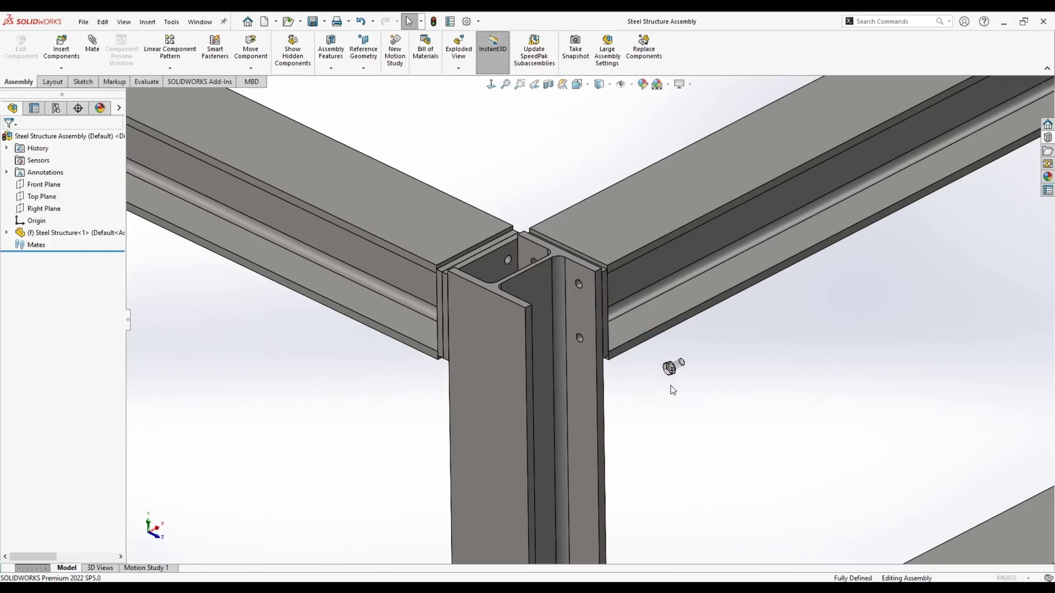
{"action": "left_click_drag", "start_coordinate": [672, 390], "coordinate": [671, 386]}
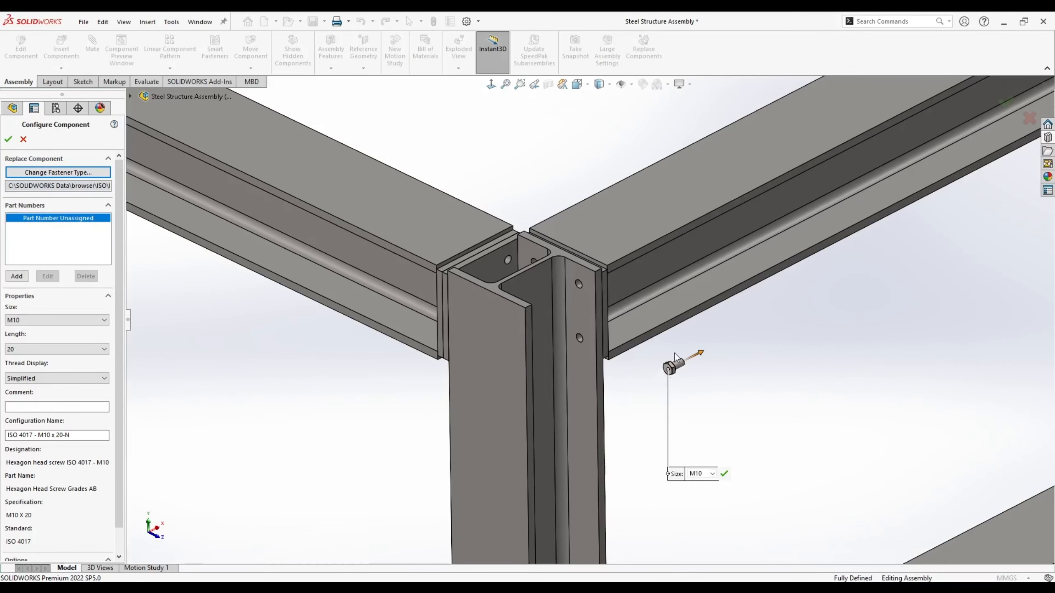
{"action": "left_click", "coordinate": [48, 350]}
{"action": "left_click", "coordinate": [28, 377]}
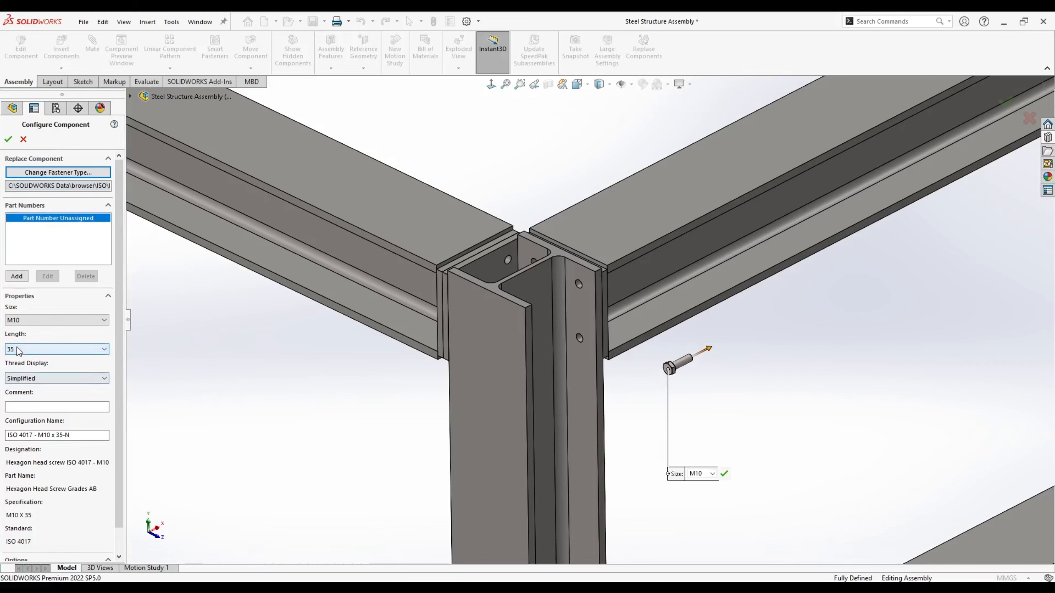
{"action": "left_click", "coordinate": [9, 140]}
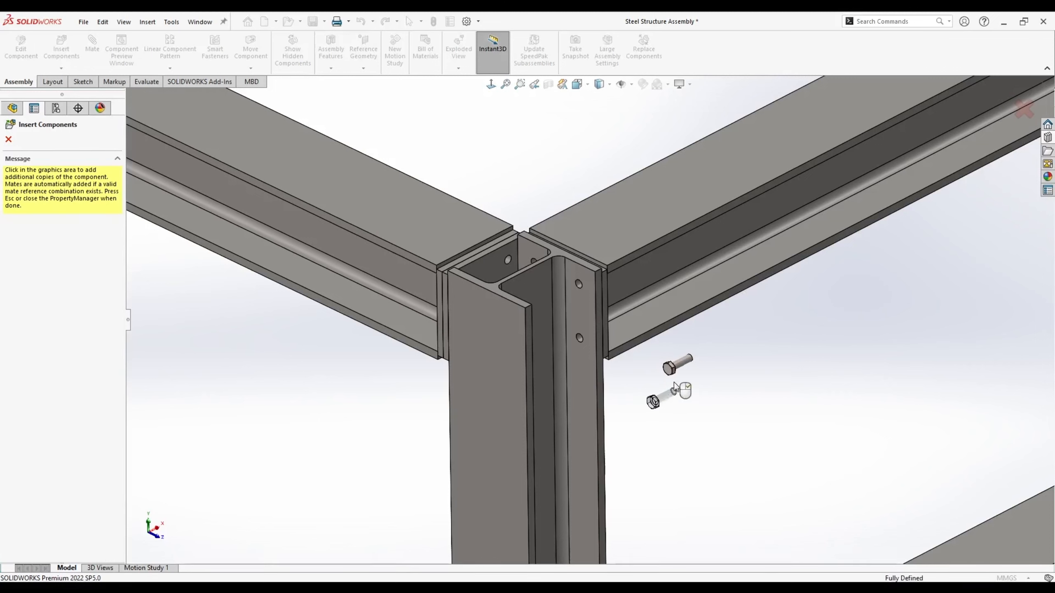
{"action": "key", "text": "Escape"}
- Rotate the screw to line up with the bolt holes and pick its shank and hole faces
{"action": "scroll", "coordinate": [685, 370], "scroll_direction": "down", "scroll_amount": 5}
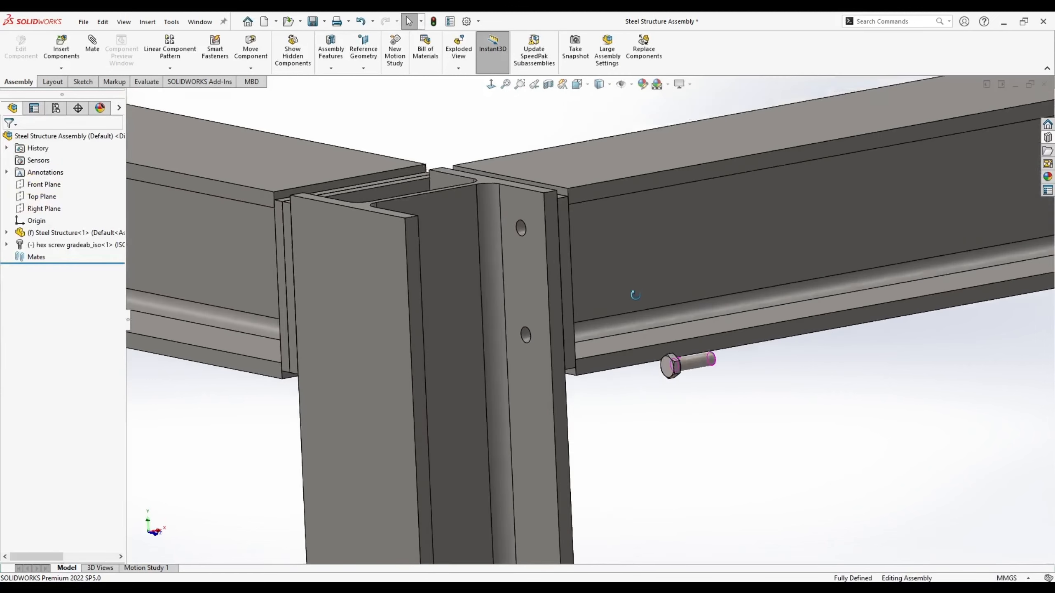
{"action": "right_click_drag", "start_coordinate": [681, 367], "coordinate": [762, 353]}
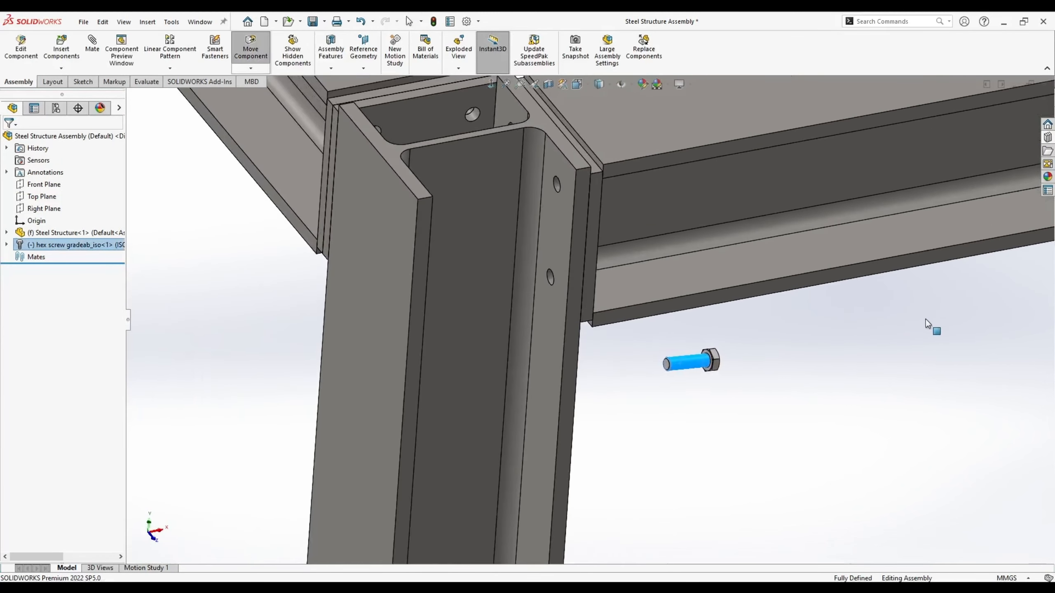
{"action": "right_click_drag", "start_coordinate": [925, 318], "coordinate": [913, 322]}
{"action": "left_click", "coordinate": [669, 428]}
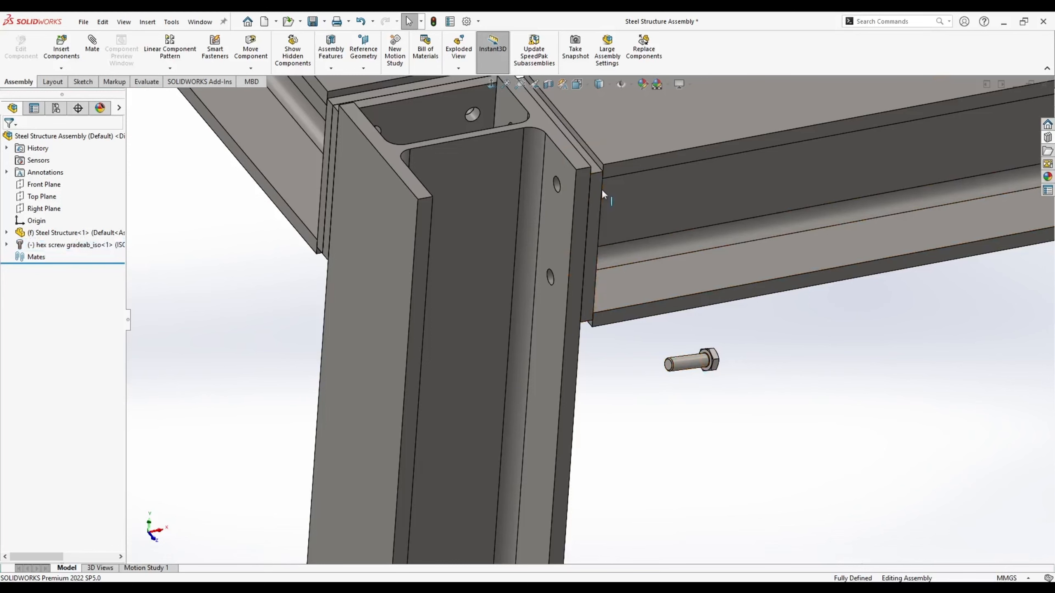
{"action": "scroll", "coordinate": [603, 195], "scroll_direction": "down", "scroll_amount": 3}
{"action": "left_click", "coordinate": [722, 451]}
{"action": "left_click", "coordinate": [534, 193], "text": "ctrl"}
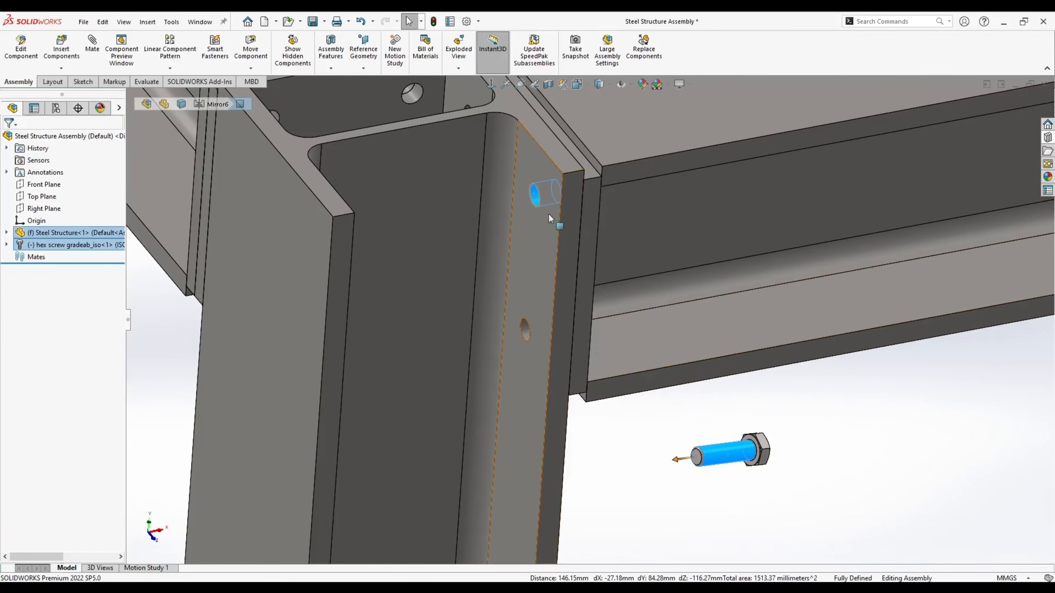
- Mate the hex screw shank concentric with the column's upper bolt hole
{"action": "key", "text": "Escape"}
{"action": "middle_click_drag", "start_coordinate": [693, 456], "coordinate": [582, 370]}
{"action": "left_click", "coordinate": [771, 224]}
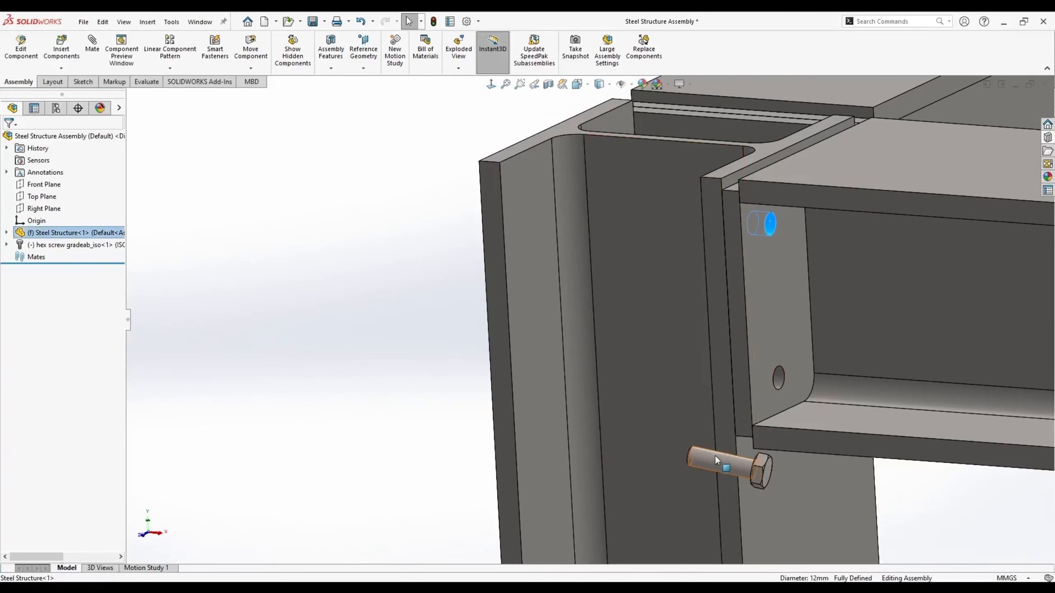
{"action": "left_click", "coordinate": [714, 455], "text": "ctrl"}
{"action": "left_click", "coordinate": [786, 447]}
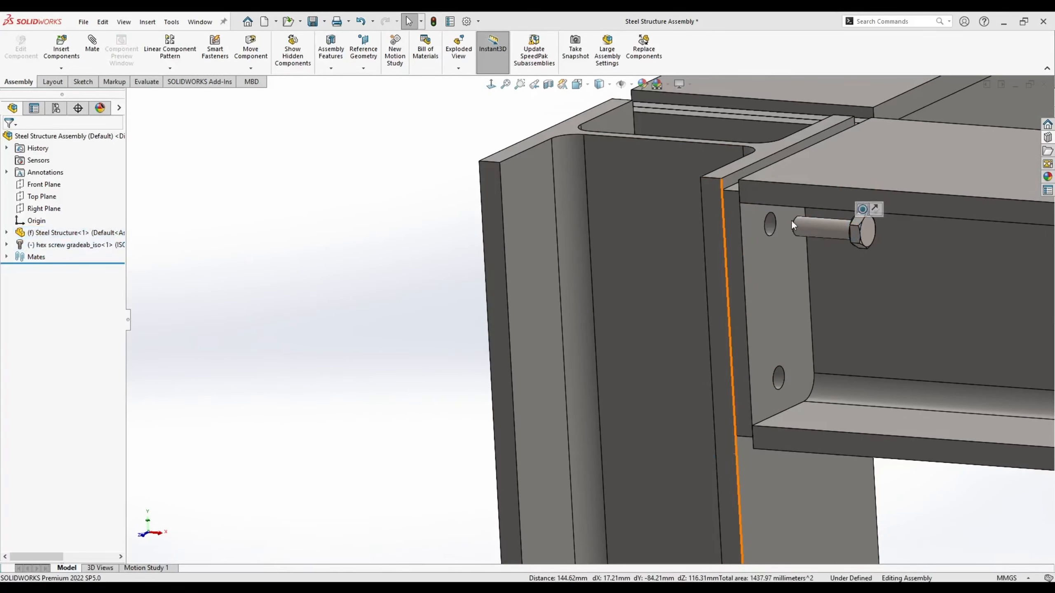
- Orbit back out to look down on the bolted column-beam joint
{"action": "scroll", "coordinate": [784, 212], "scroll_direction": "down", "scroll_amount": 10}
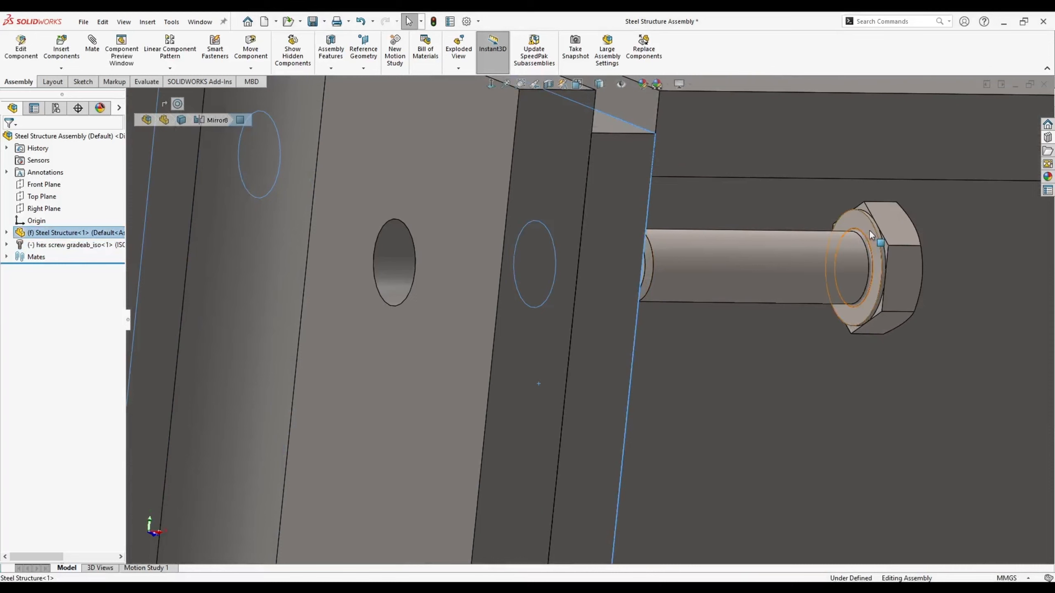
{"action": "left_click", "coordinate": [868, 245]}
{"action": "middle_click_drag", "start_coordinate": [868, 245], "coordinate": [671, 278]}
{"action": "scroll", "coordinate": [515, 320], "scroll_direction": "up", "scroll_amount": 10}
{"action": "middle_click_drag", "start_coordinate": [515, 320], "coordinate": [494, 160]}
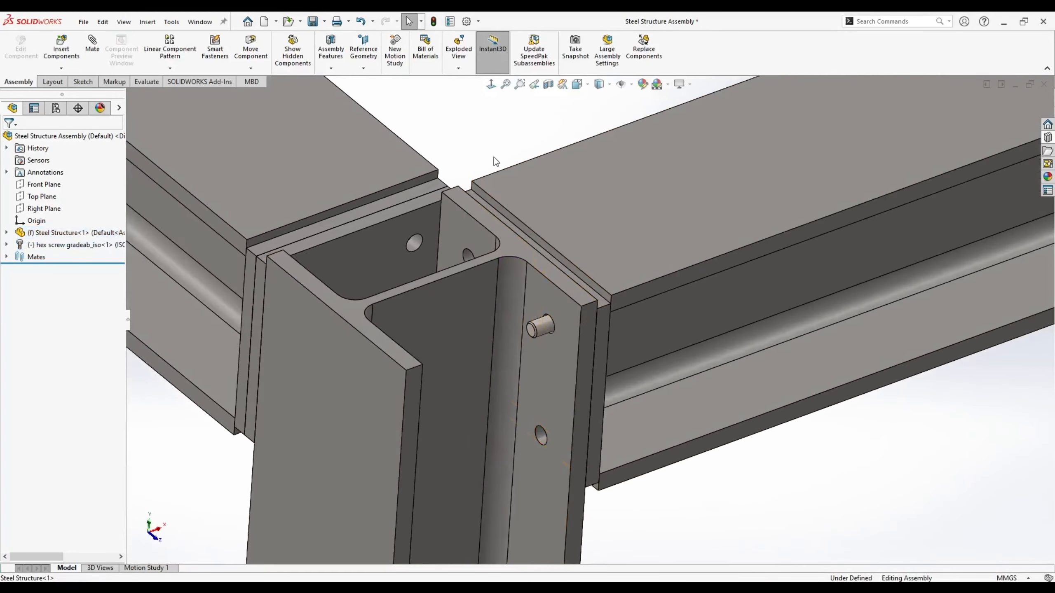
{"action": "left_click", "coordinate": [1047, 138]}
- Drop an ISO 4034 Grade C M10 hex nut from ISO Nuts > Hex Nuts onto the screw end
{"action": "left_click", "coordinate": [917, 153]}
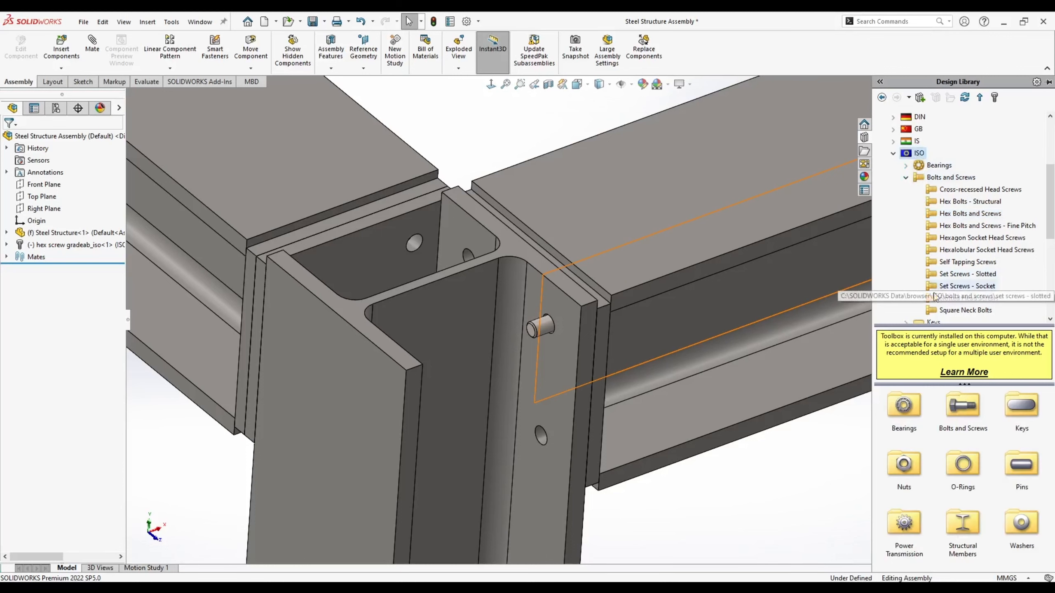
{"action": "double_click", "coordinate": [904, 472]}
{"action": "double_click", "coordinate": [893, 413]}
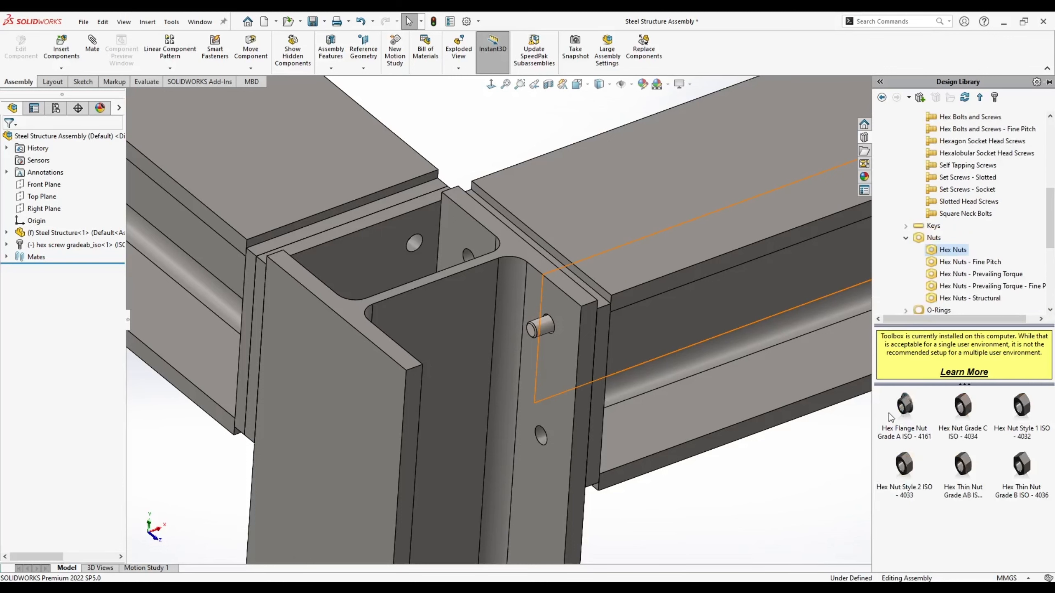
{"action": "left_click_drag", "start_coordinate": [964, 409], "coordinate": [544, 330]}
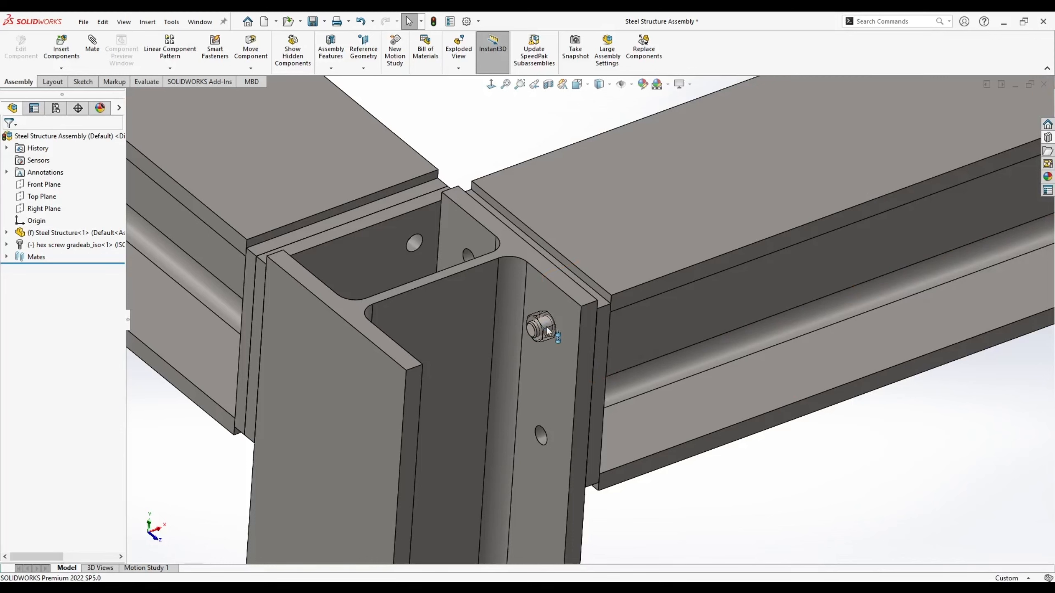
{"action": "left_click_drag", "start_coordinate": [548, 331], "coordinate": [547, 331]}
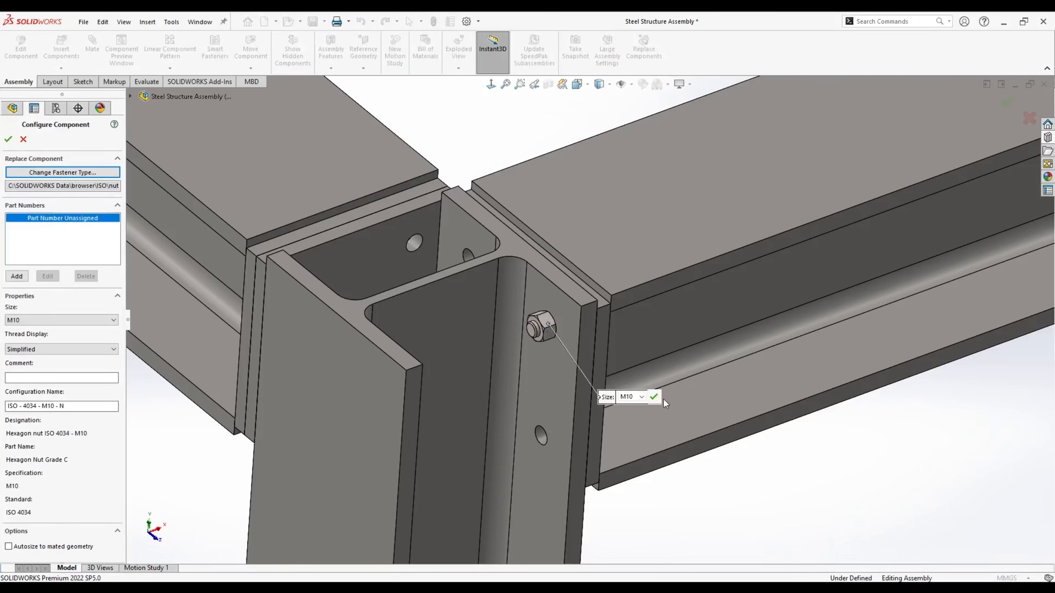
{"action": "left_click", "coordinate": [8, 140]}
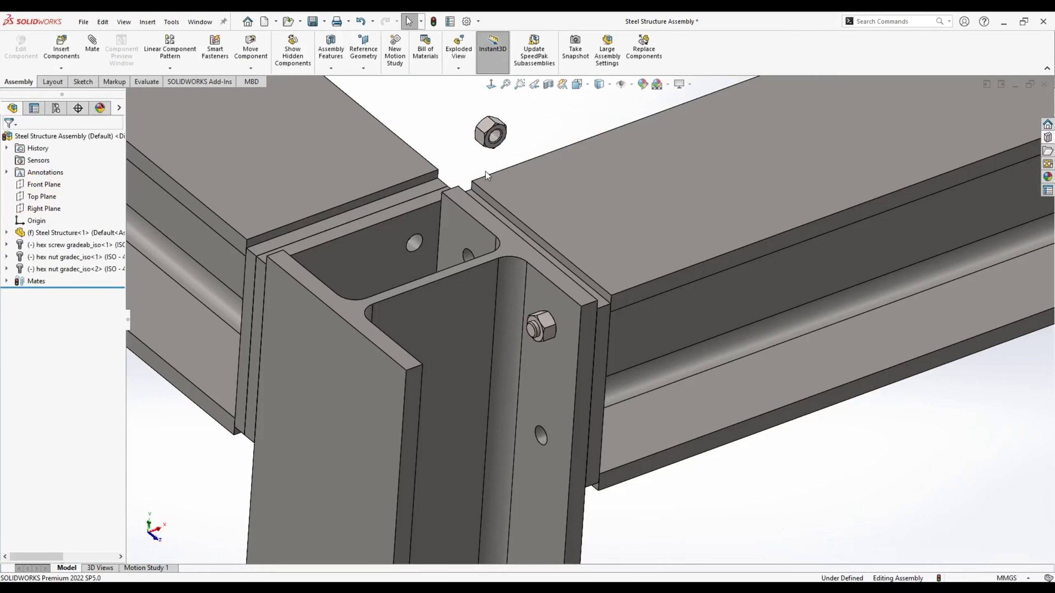
{"action": "left_click", "coordinate": [489, 125]}
{"action": "key", "text": "Delete"}
{"action": "scroll", "coordinate": [521, 312], "scroll_direction": "down", "scroll_amount": 5}
{"action": "left_click_drag", "start_coordinate": [585, 336], "coordinate": [508, 312]}
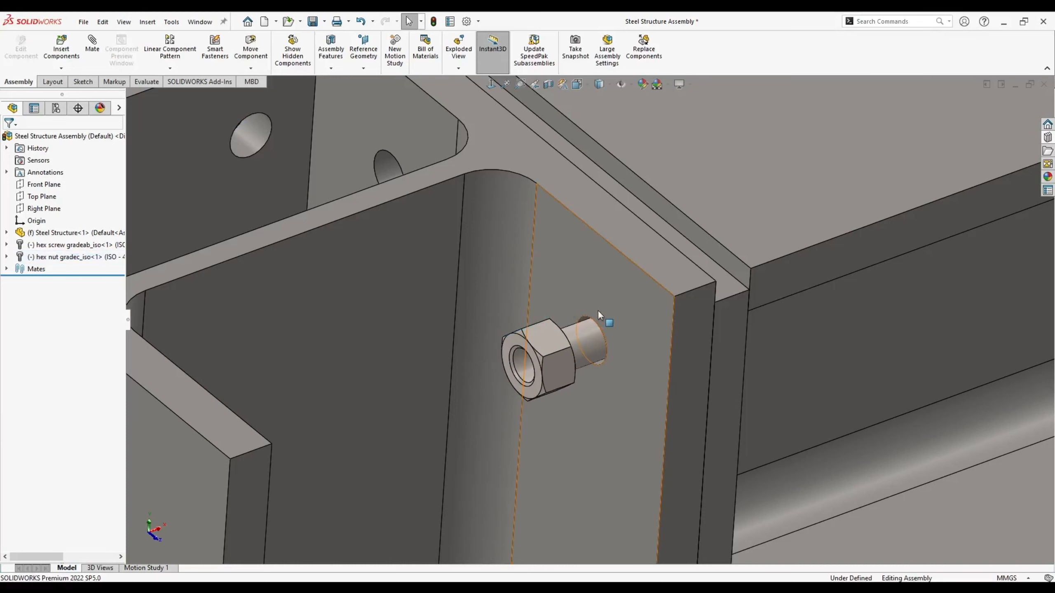
{"action": "left_click", "coordinate": [598, 311]}
{"action": "middle_click_drag", "start_coordinate": [598, 316], "coordinate": [554, 339]}
{"action": "scroll", "coordinate": [557, 336], "scroll_direction": "down", "scroll_amount": 4}
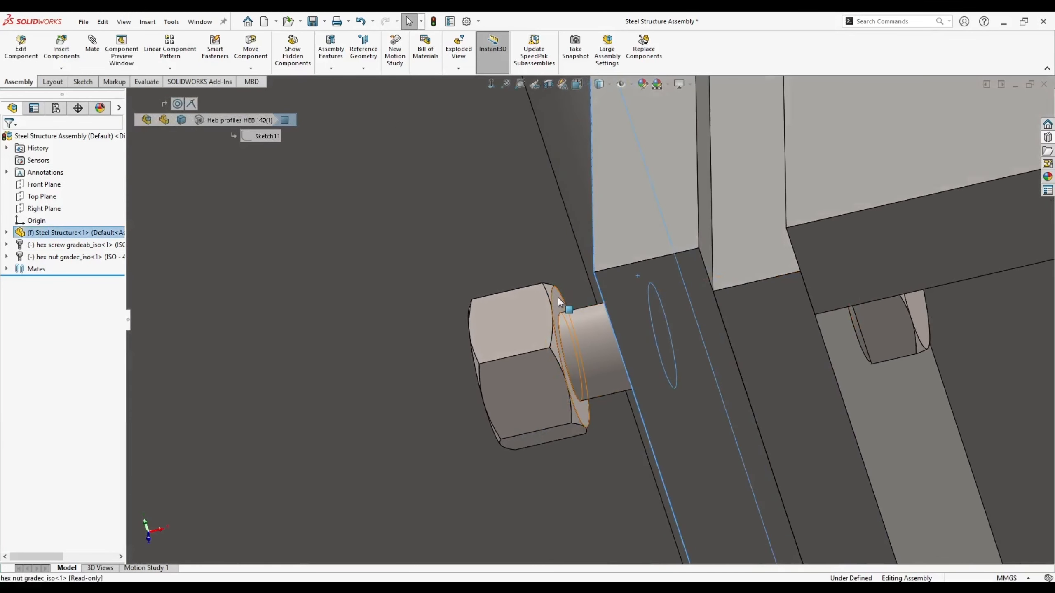
{"action": "left_click", "coordinate": [580, 296]}
{"action": "left_click", "coordinate": [587, 293]}
{"action": "scroll", "coordinate": [562, 337], "scroll_direction": "up", "scroll_amount": 8}
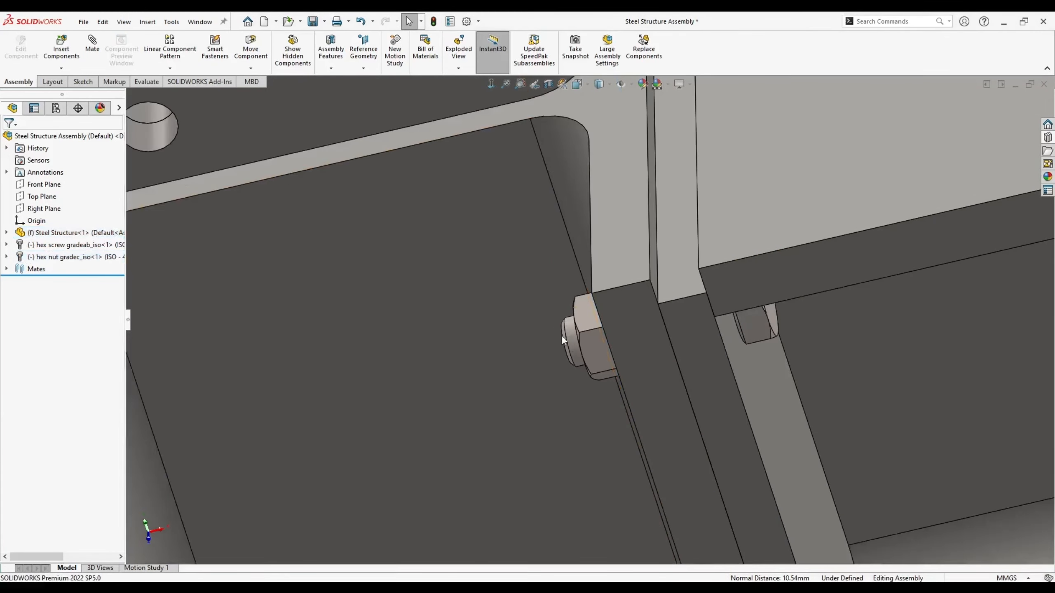
{"action": "scroll", "coordinate": [586, 363], "scroll_direction": "down", "scroll_amount": 5}
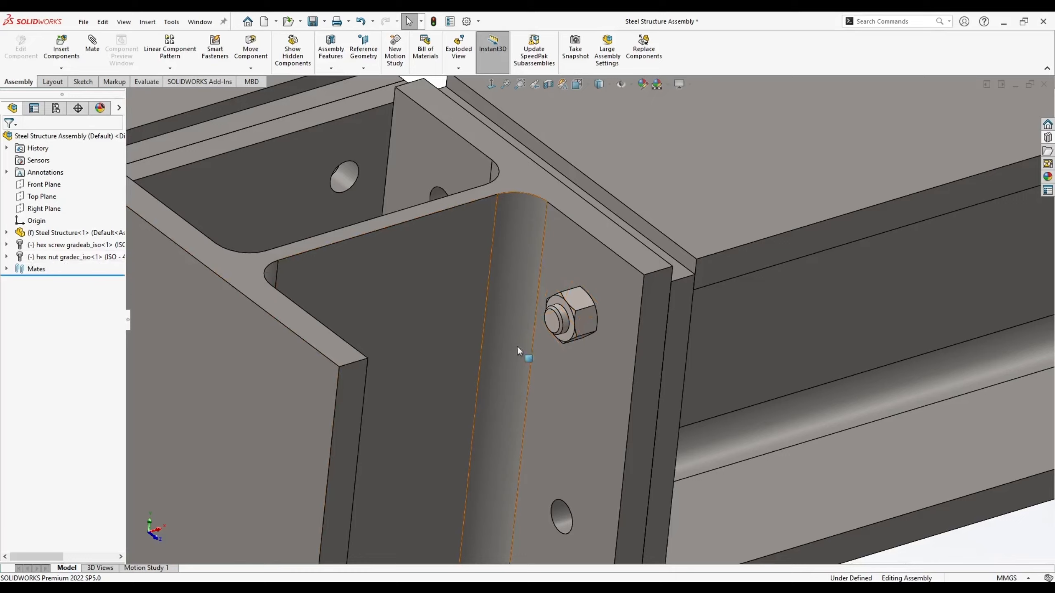
{"action": "scroll", "coordinate": [702, 319], "scroll_direction": "down", "scroll_amount": 3}
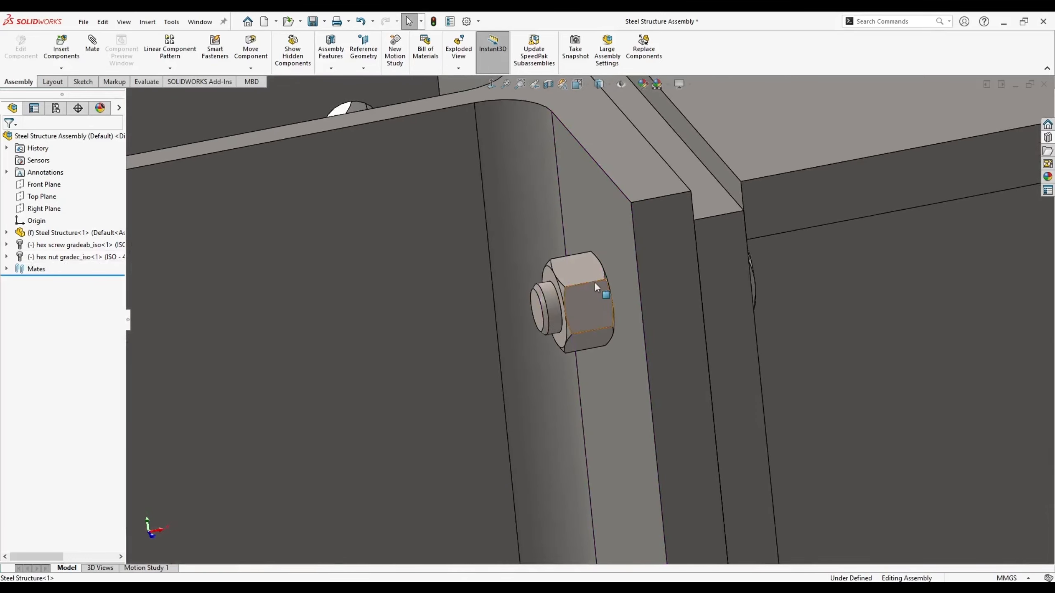
{"action": "middle_click_drag", "start_coordinate": [580, 276], "coordinate": [789, 288]}
{"action": "left_click", "coordinate": [769, 353]}
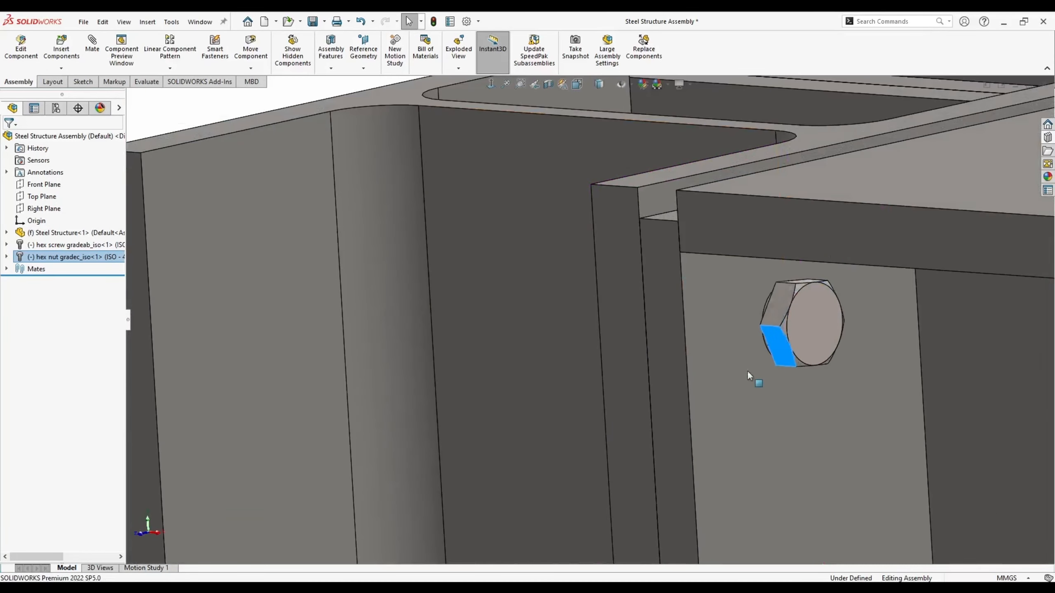
{"action": "middle_click_drag", "start_coordinate": [801, 350], "coordinate": [584, 303]}
{"action": "left_click", "coordinate": [837, 464]}
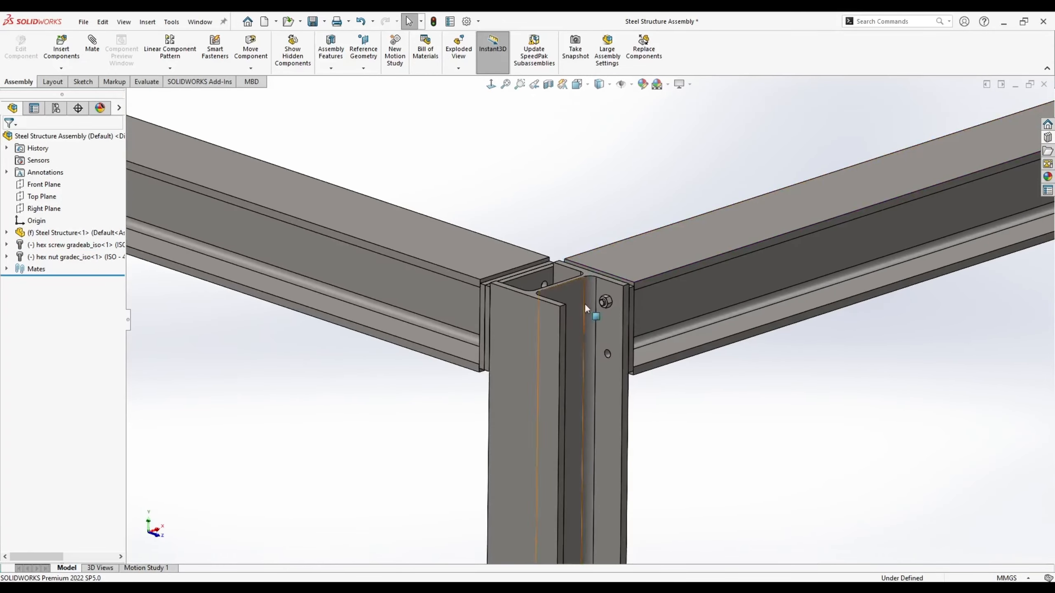
{"action": "scroll", "coordinate": [581, 306], "scroll_direction": "down", "scroll_amount": 5}
{"action": "scroll", "coordinate": [577, 307], "scroll_direction": "up", "scroll_amount": 2}
{"action": "left_click", "coordinate": [509, 355]}
{"action": "key", "text": "Escape"}
{"action": "scroll", "coordinate": [483, 328], "scroll_direction": "up", "scroll_amount": 5}
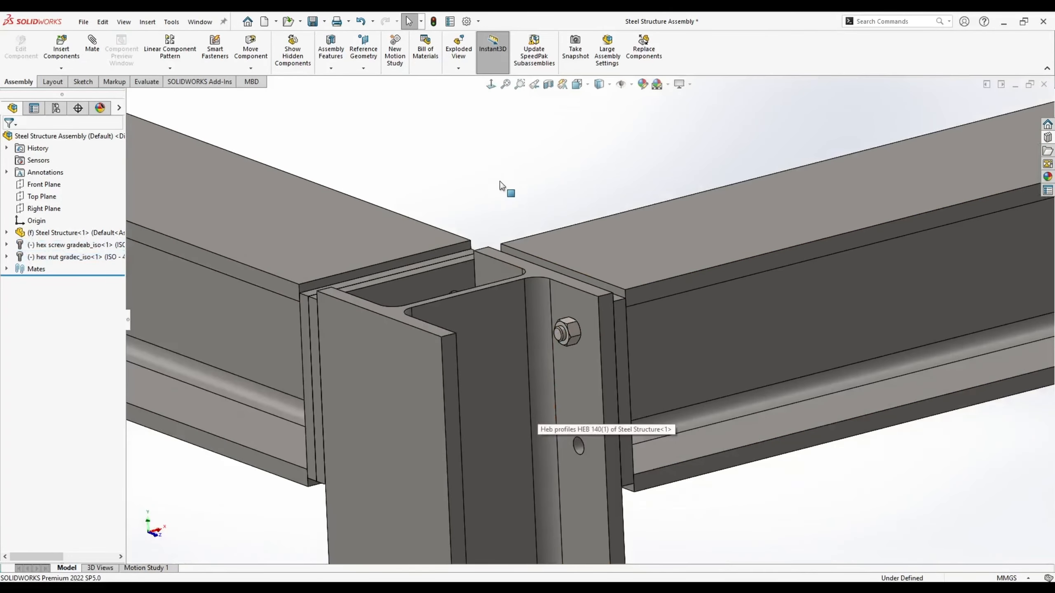
{"action": "scroll", "coordinate": [677, 272], "scroll_direction": "up", "scroll_amount": 10}
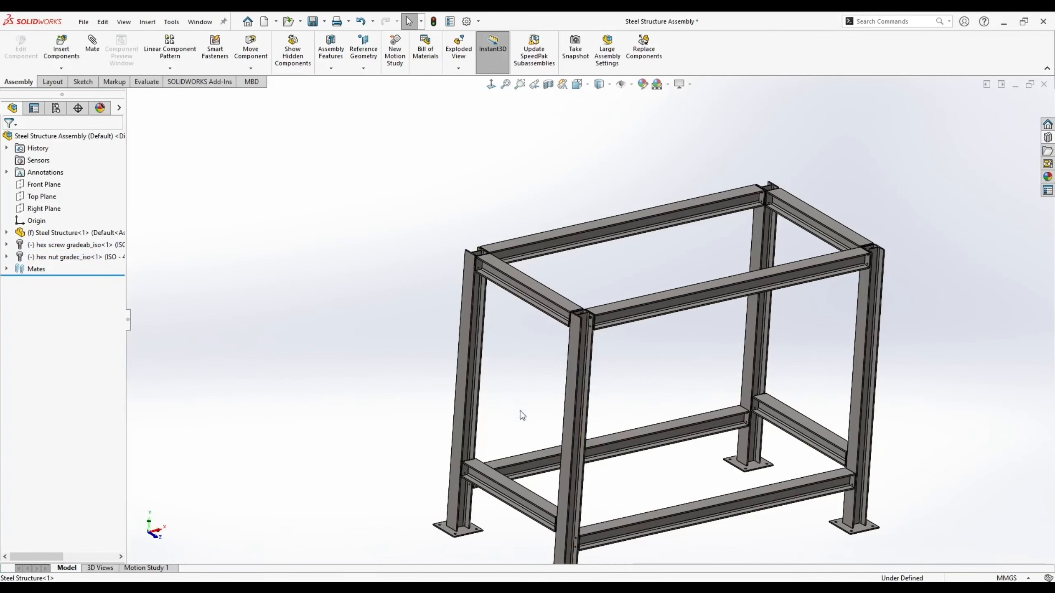
{"action": "scroll", "coordinate": [575, 386], "scroll_direction": "down", "scroll_amount": 5}
{"action": "scroll", "coordinate": [595, 197], "scroll_direction": "down", "scroll_amount": 6}
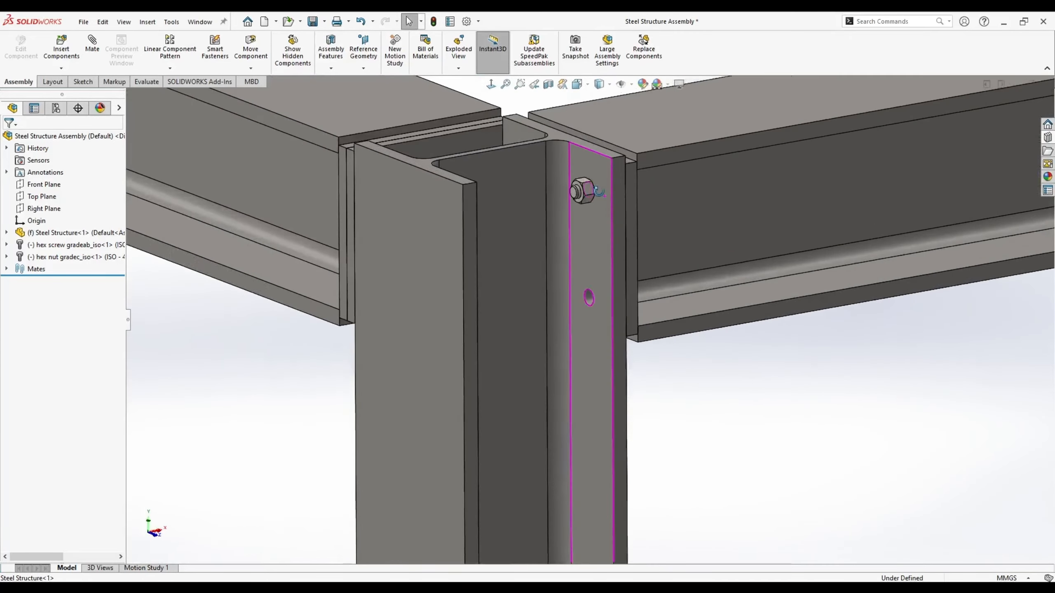
{"action": "middle_click_drag", "start_coordinate": [598, 191], "coordinate": [558, 248]}
{"action": "scroll", "coordinate": [617, 270], "scroll_direction": "down", "scroll_amount": 5}
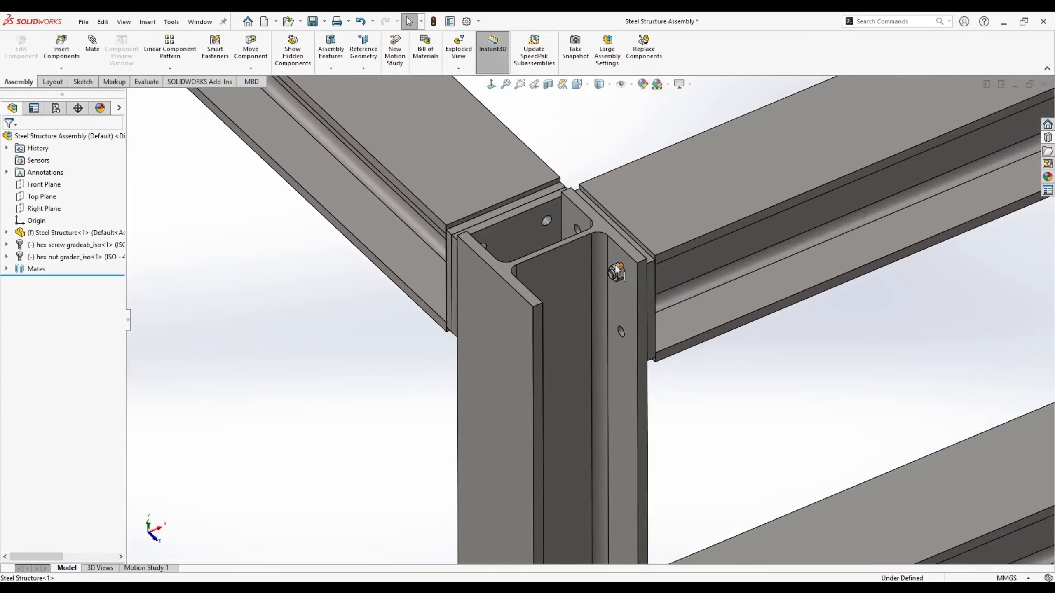
{"action": "scroll", "coordinate": [584, 251], "scroll_direction": "down", "scroll_amount": 3}
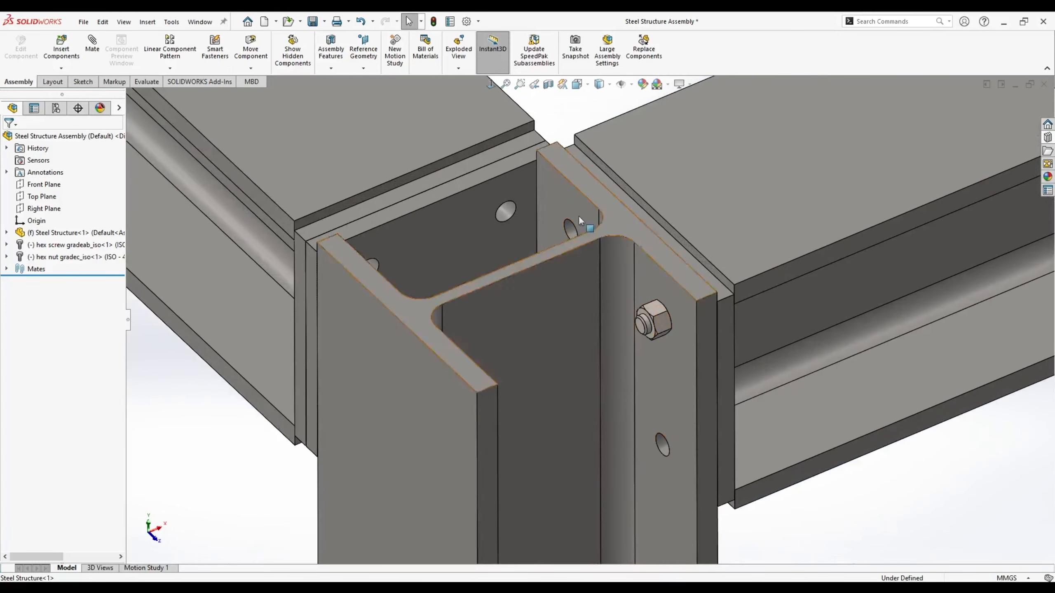
{"action": "scroll", "coordinate": [365, 412], "scroll_direction": "up", "scroll_amount": 5}
{"action": "scroll", "coordinate": [332, 429], "scroll_direction": "up", "scroll_amount": 2}
{"action": "scroll", "coordinate": [332, 429], "scroll_direction": "down", "scroll_amount": 5}
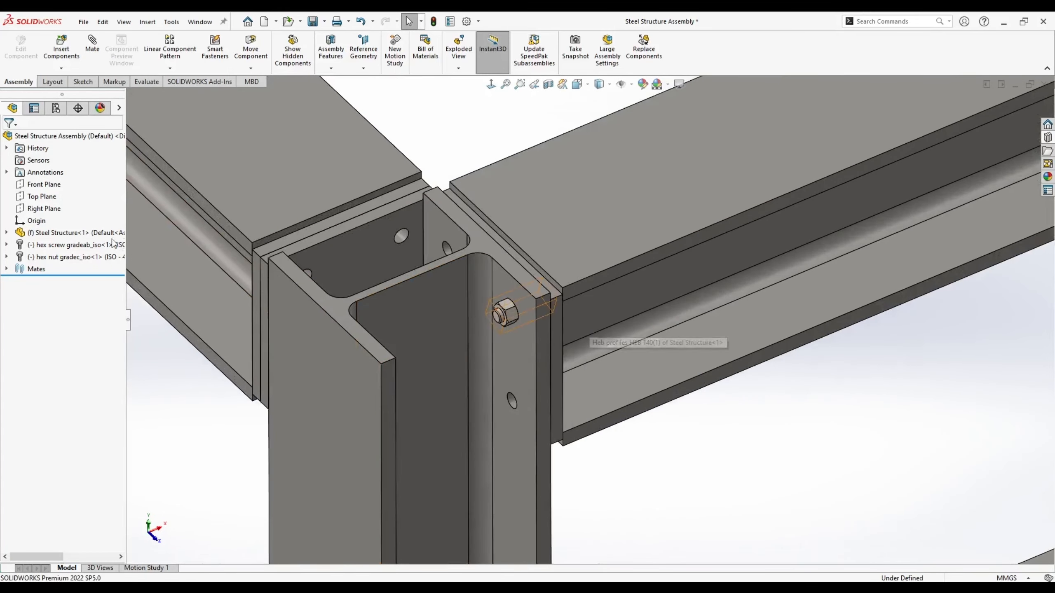
{"action": "left_click", "coordinate": [56, 246]}
- Select the hex screw and nut and start Copy with Mates
{"action": "left_click", "coordinate": [47, 256], "text": "ctrl"}
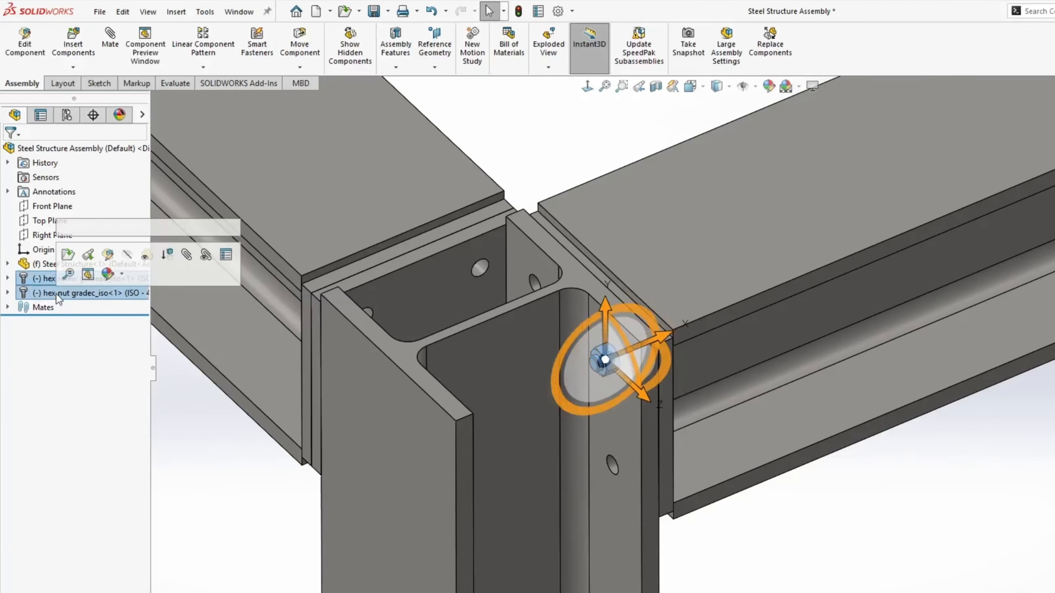
{"action": "right_click", "coordinate": [56, 293]}
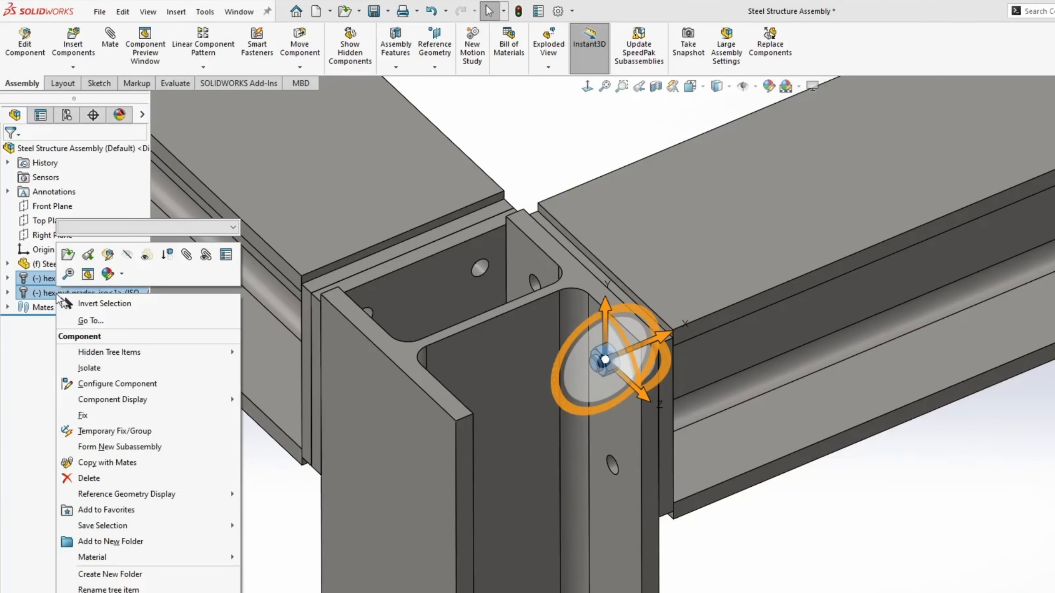
{"action": "left_click", "coordinate": [119, 464]}
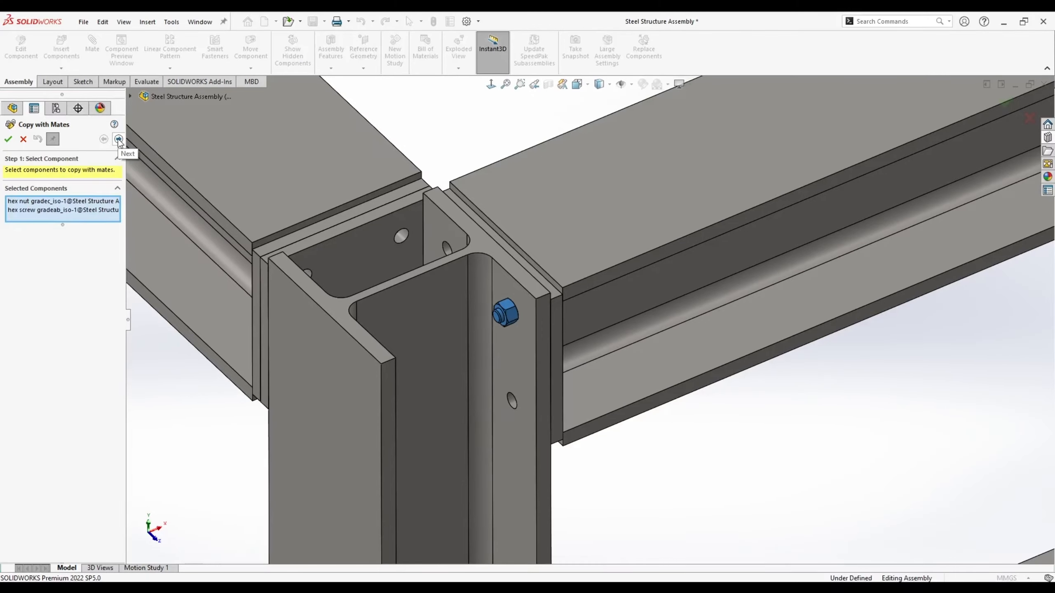
{"action": "left_click", "coordinate": [142, 152]}
- Place the first screw-and-nut copy in the lower plate hole with its concentric and coincident references
{"action": "middle_click_drag", "start_coordinate": [449, 365], "coordinate": [478, 391]}
{"action": "middle_click_drag", "start_coordinate": [398, 339], "coordinate": [457, 337]}
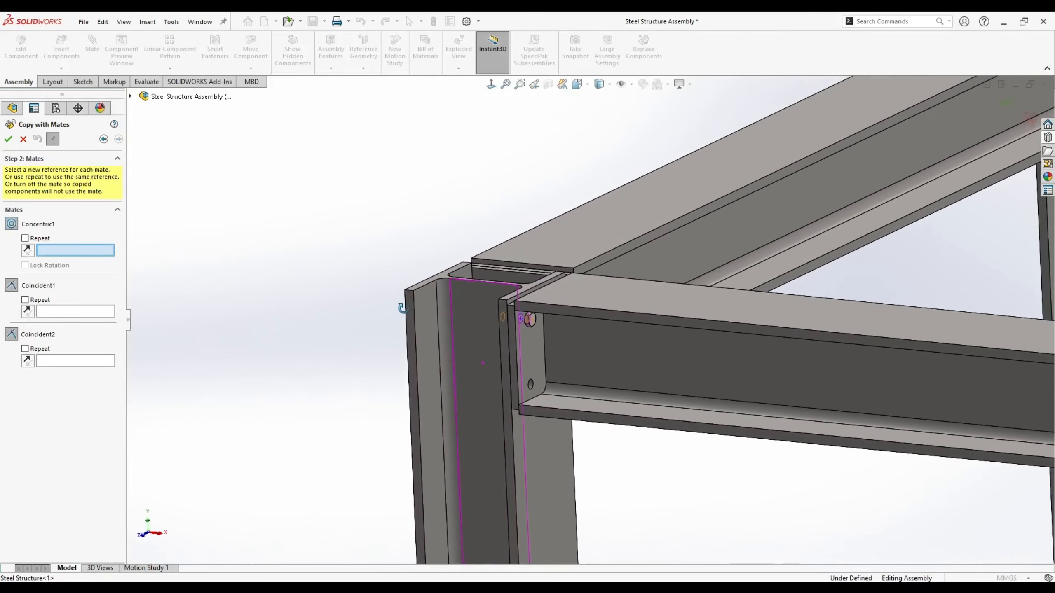
{"action": "scroll", "coordinate": [536, 333], "scroll_direction": "down", "scroll_amount": 5}
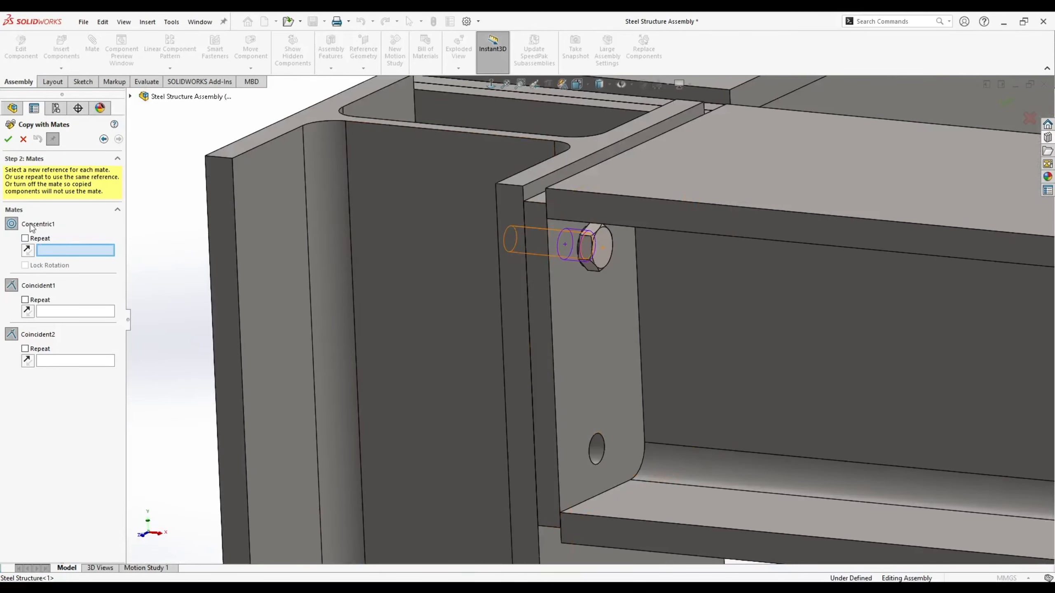
{"action": "middle_click_drag", "start_coordinate": [303, 254], "coordinate": [595, 251]}
{"action": "scroll", "coordinate": [593, 255], "scroll_direction": "up", "scroll_amount": 5}
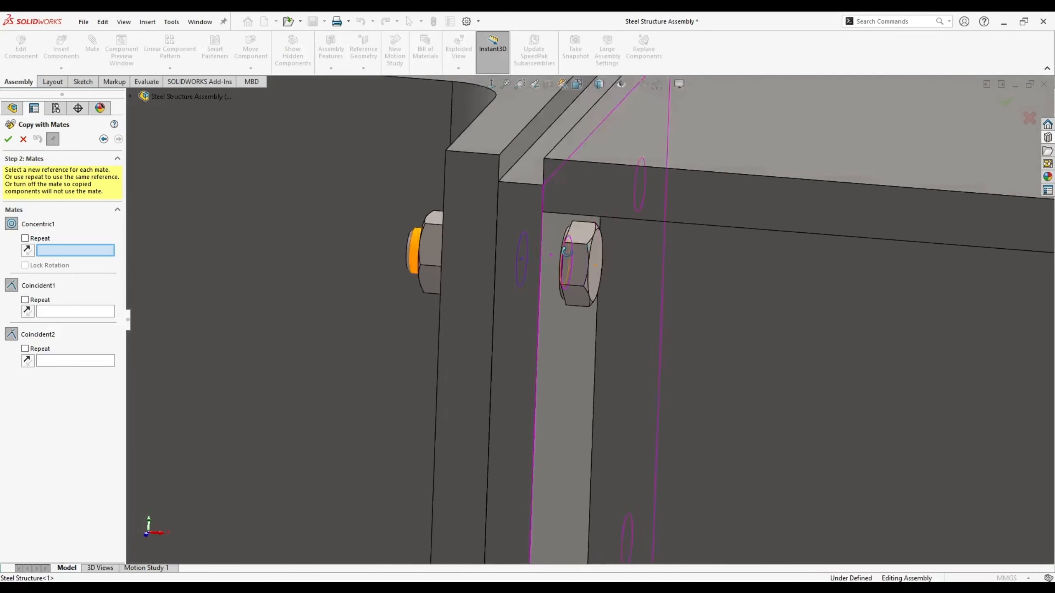
{"action": "scroll", "coordinate": [573, 405], "scroll_direction": "down", "scroll_amount": 6}
{"action": "left_click", "coordinate": [573, 403]}
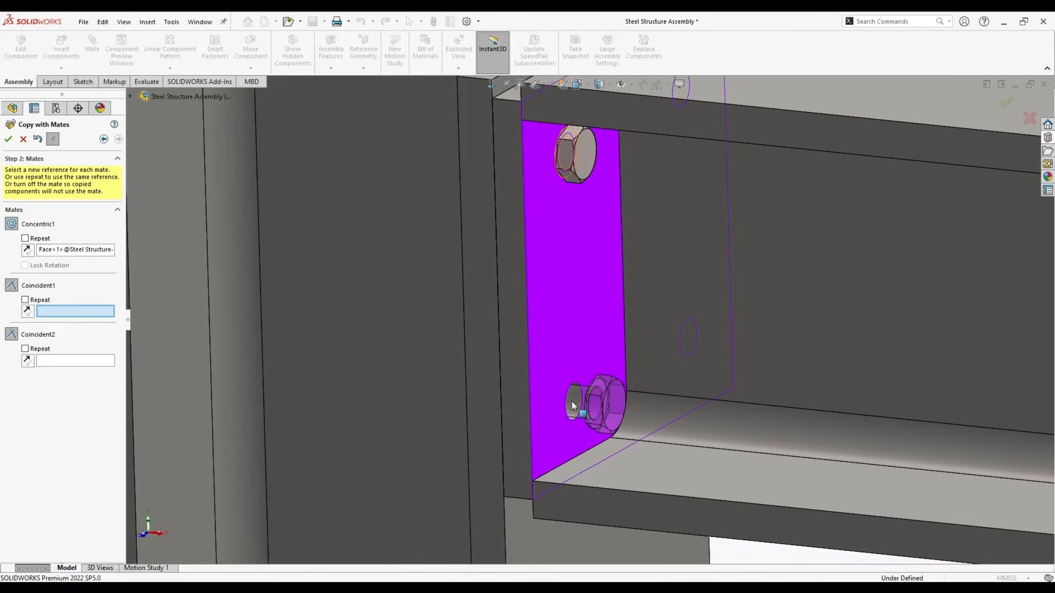
{"action": "left_click", "coordinate": [563, 282]}
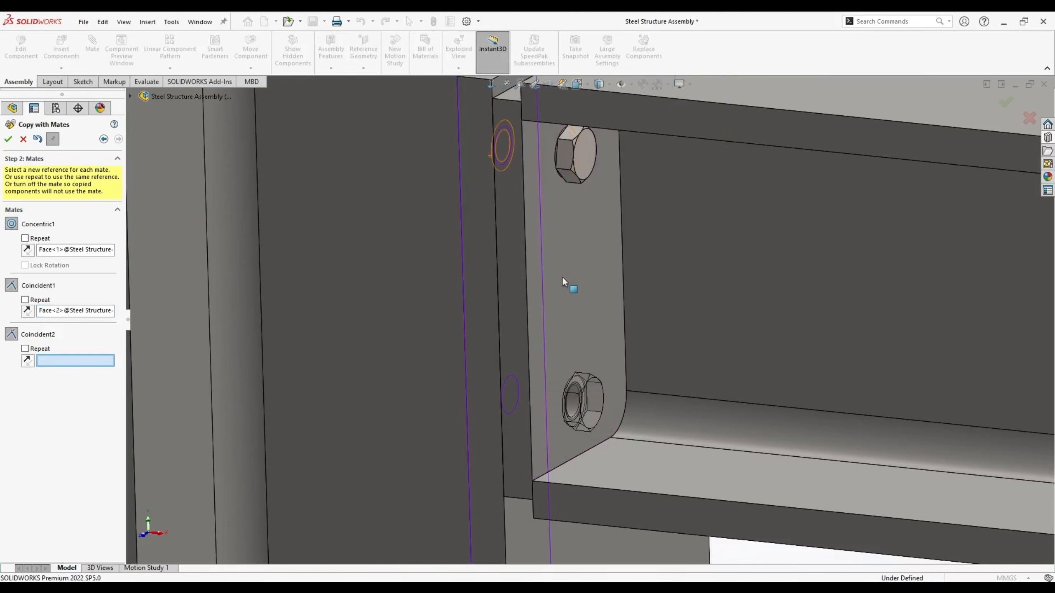
{"action": "middle_click_drag", "start_coordinate": [563, 282], "coordinate": [553, 311]}
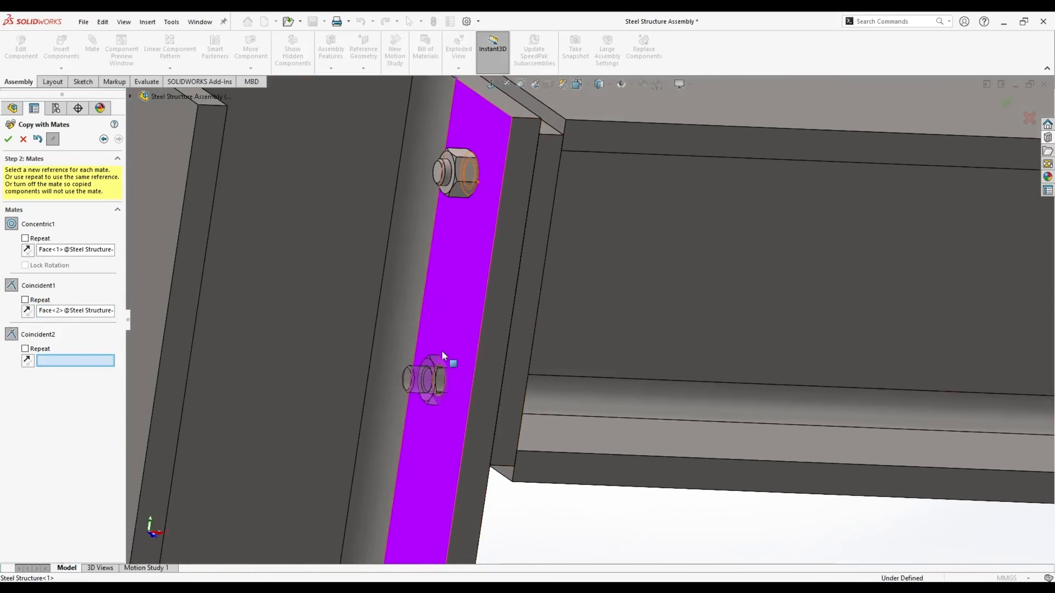
{"action": "left_click", "coordinate": [460, 368]}
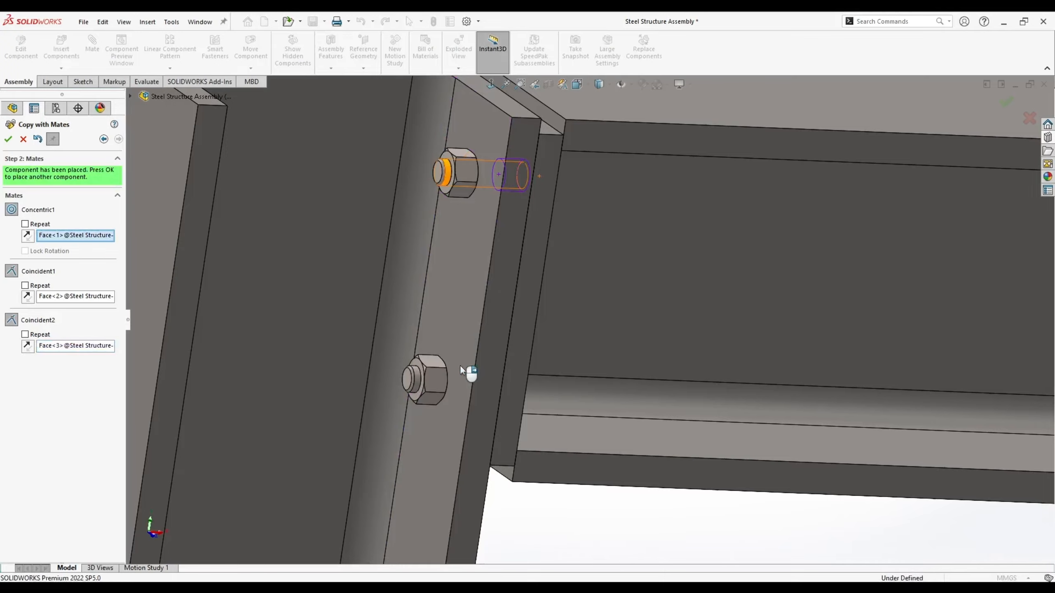
{"action": "right_click", "coordinate": [461, 368]}
- Place a second bolt copy in the next joint plate hole
{"action": "middle_click_drag", "start_coordinate": [462, 365], "coordinate": [626, 272]}
{"action": "scroll", "coordinate": [627, 272], "scroll_direction": "down", "scroll_amount": 3}
{"action": "left_click", "coordinate": [598, 295]}
{"action": "left_click", "coordinate": [640, 327]}
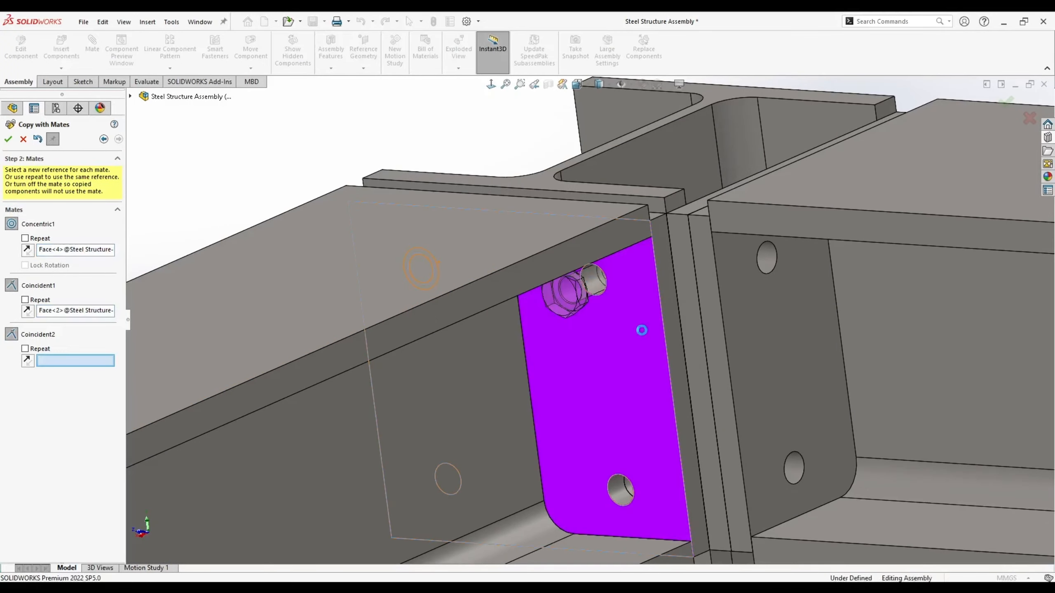
{"action": "middle_click_drag", "start_coordinate": [640, 328], "coordinate": [741, 190]}
{"action": "left_click", "coordinate": [741, 191]}
{"action": "right_click", "coordinate": [741, 191]}
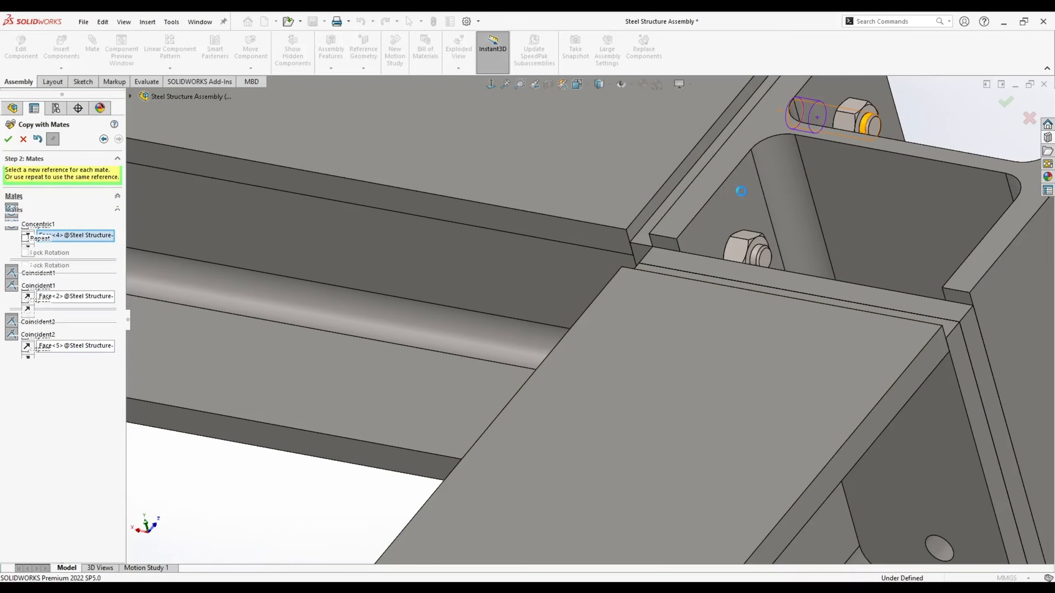
- Place a third bolt copy in another plate hole
{"action": "middle_click_drag", "start_coordinate": [701, 254], "coordinate": [431, 453]}
{"action": "left_click", "coordinate": [432, 453]}
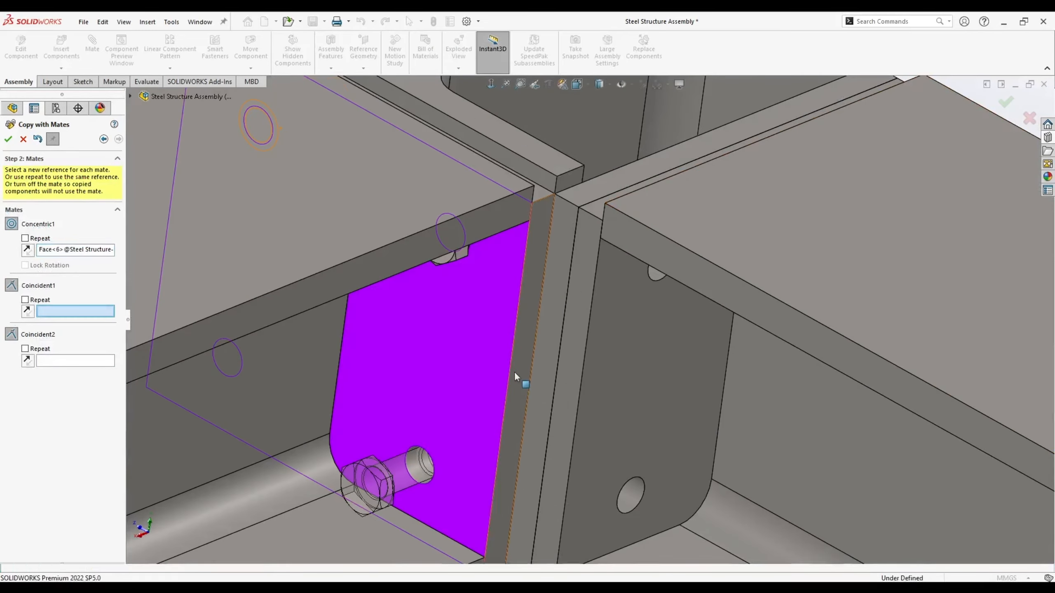
{"action": "left_click", "coordinate": [514, 368]}
{"action": "middle_click_drag", "start_coordinate": [514, 367], "coordinate": [627, 267]}
{"action": "scroll", "coordinate": [596, 376], "scroll_direction": "down", "scroll_amount": 3}
{"action": "left_click", "coordinate": [625, 367]}
{"action": "scroll", "coordinate": [626, 367], "scroll_direction": "up", "scroll_amount": 5}
{"action": "scroll", "coordinate": [606, 428], "scroll_direction": "up", "scroll_amount": 5}
- Set hole and plate references for further bolt copies across other frame joints
{"action": "mouse_move", "coordinate": [606, 427]}
{"action": "middle_mouse_down"}
{"action": "mouse_move", "coordinate": [611, 488]}
{"action": "mouse_move", "coordinate": [614, 431]}
{"action": "middle_mouse_up"}
{"action": "scroll", "coordinate": [599, 452], "scroll_direction": "down", "scroll_amount": 4}
{"action": "scroll", "coordinate": [603, 428], "scroll_direction": "down", "scroll_amount": 5}
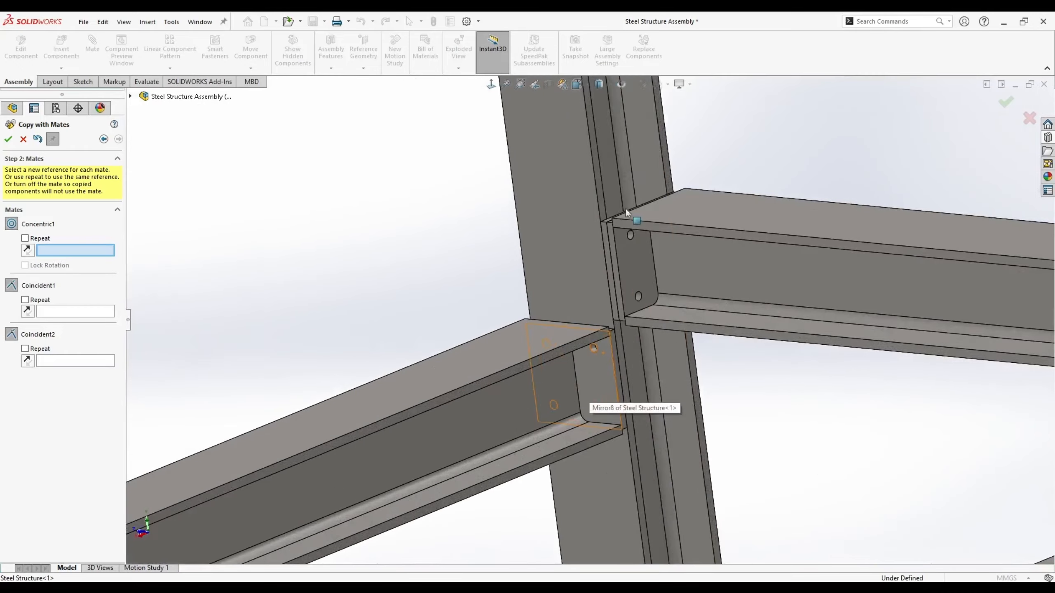
{"action": "scroll", "coordinate": [603, 236], "scroll_direction": "up", "scroll_amount": 9}
{"action": "scroll", "coordinate": [563, 183], "scroll_direction": "down", "scroll_amount": 3}
{"action": "scroll", "coordinate": [619, 457], "scroll_direction": "down", "scroll_amount": 4}
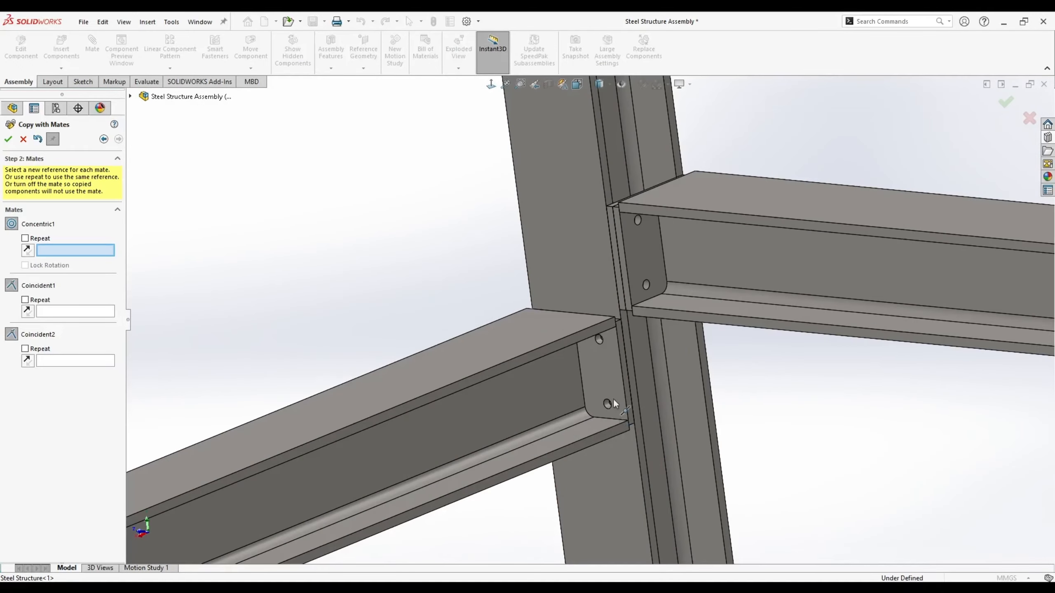
{"action": "scroll", "coordinate": [597, 357], "scroll_direction": "down", "scroll_amount": 3}
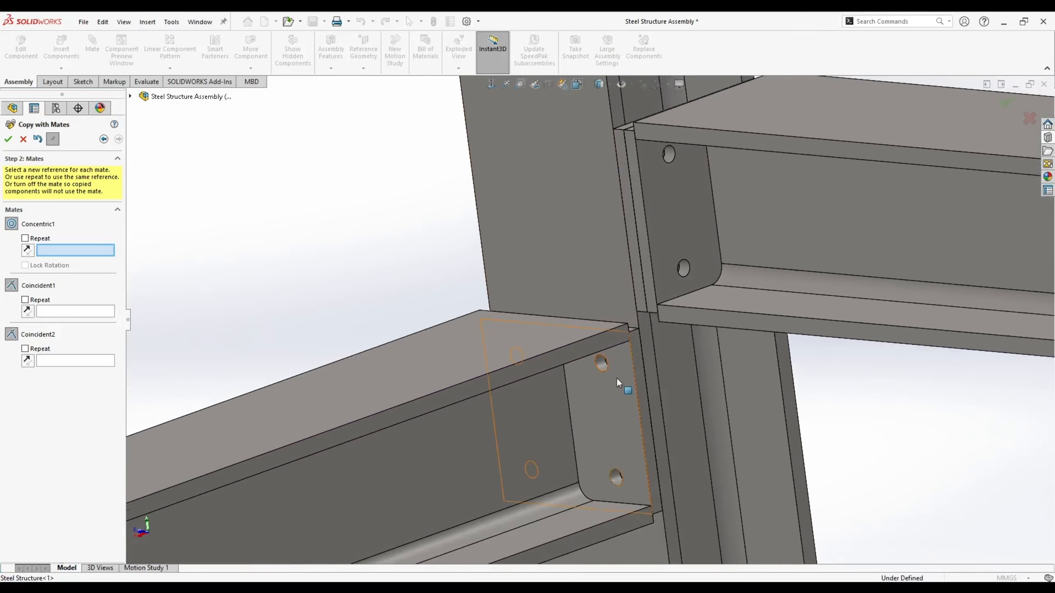
{"action": "left_click", "coordinate": [602, 364]}
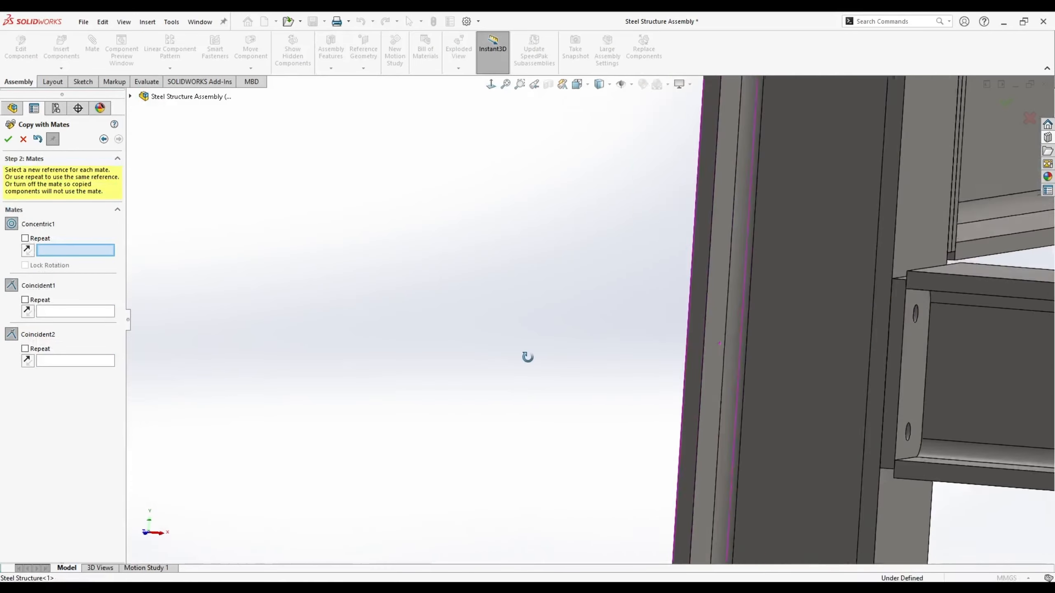
{"action": "scroll", "coordinate": [809, 315], "scroll_direction": "down", "scroll_amount": 3}
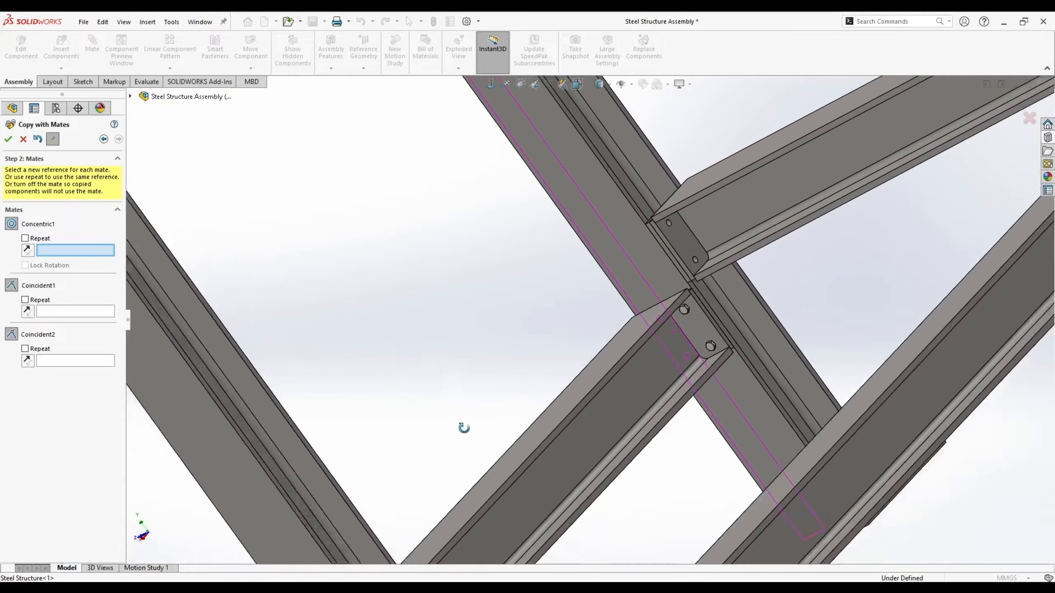
{"action": "middle_click_drag", "start_coordinate": [464, 427], "coordinate": [629, 201]}
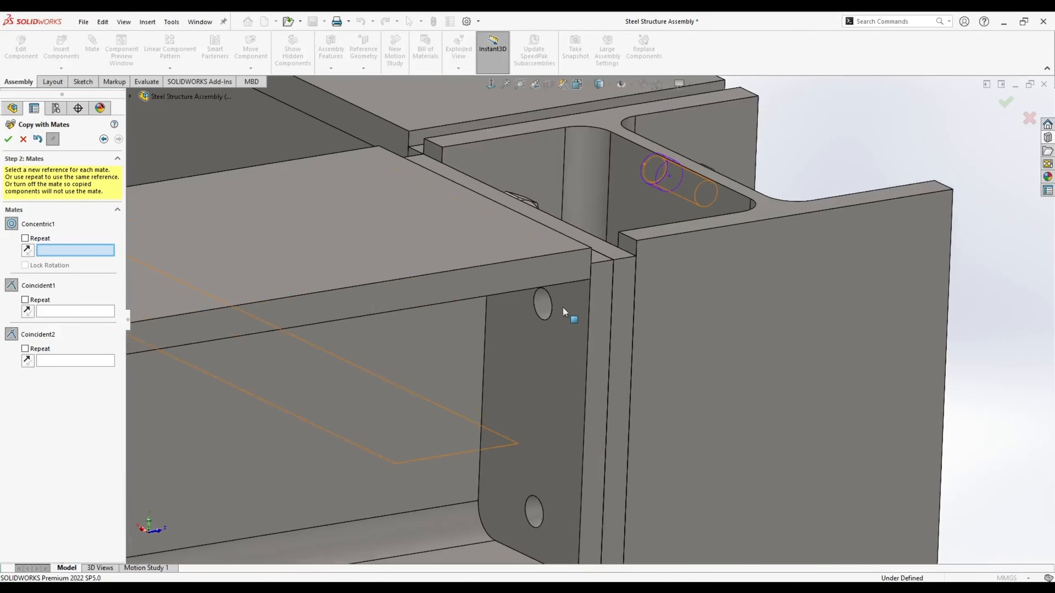
{"action": "left_click", "coordinate": [561, 307]}
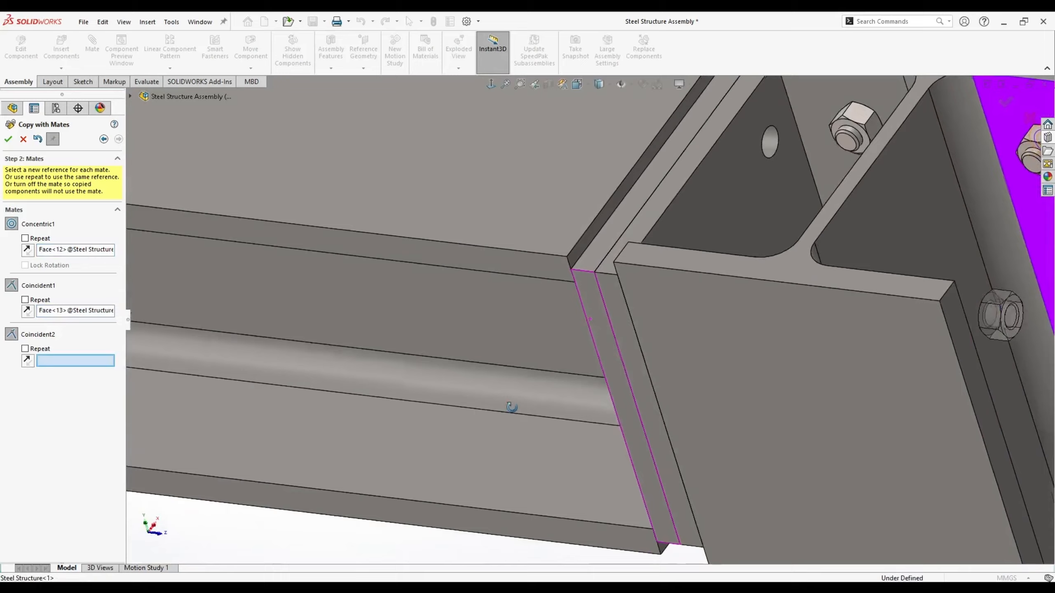
{"action": "middle_click_drag", "start_coordinate": [512, 407], "coordinate": [688, 222]}
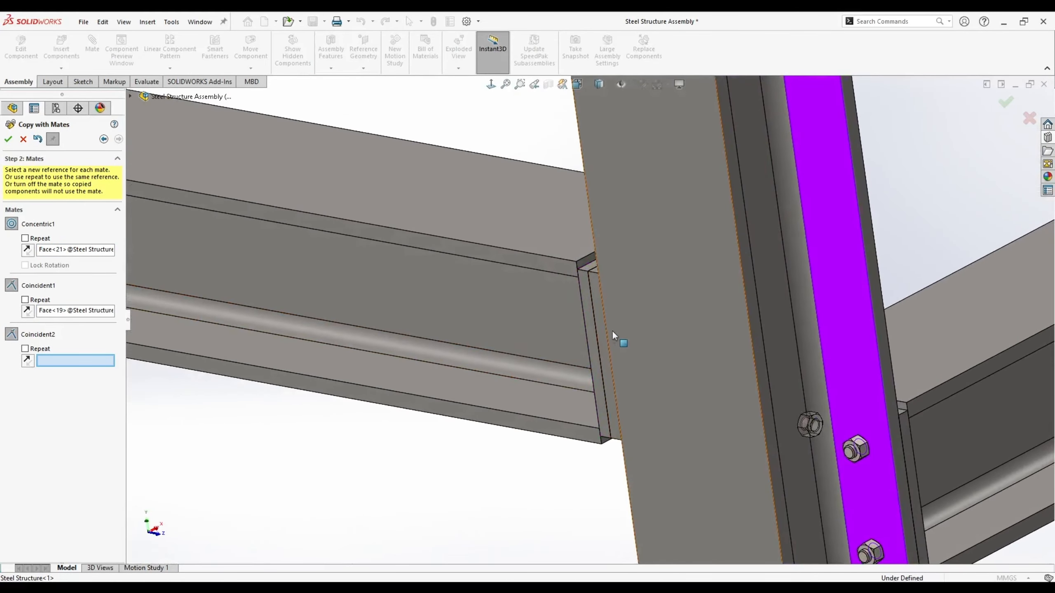
- Pick the hidden underside face and the end-plate face to mate bolt copies into a joint
{"action": "right_click", "coordinate": [634, 316]}
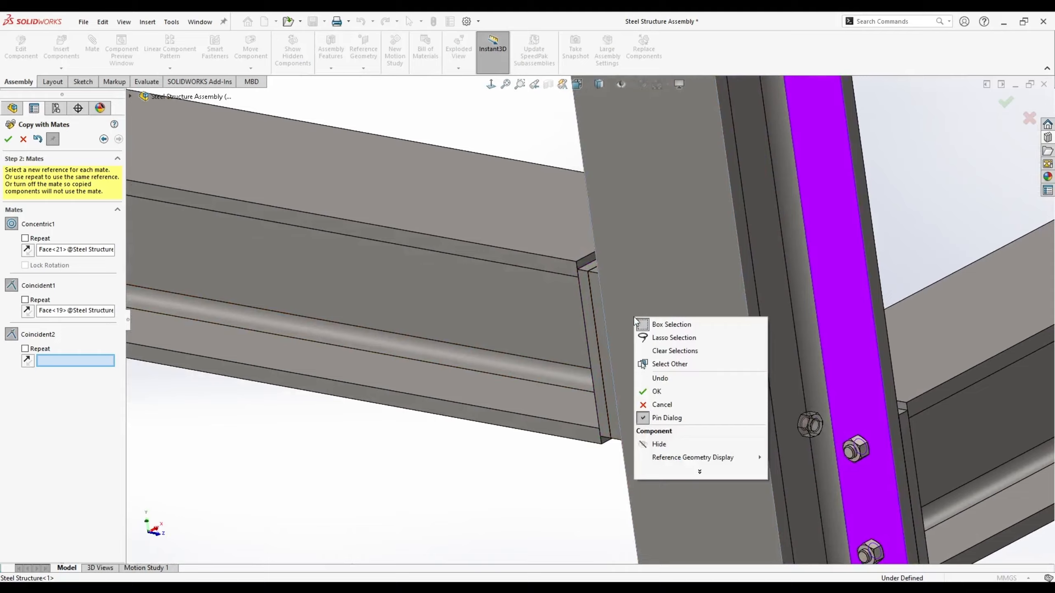
{"action": "left_click", "coordinate": [671, 365]}
{"action": "middle_click_drag", "start_coordinate": [636, 318], "coordinate": [629, 470]}
{"action": "middle_click_drag", "start_coordinate": [628, 283], "coordinate": [618, 194]}
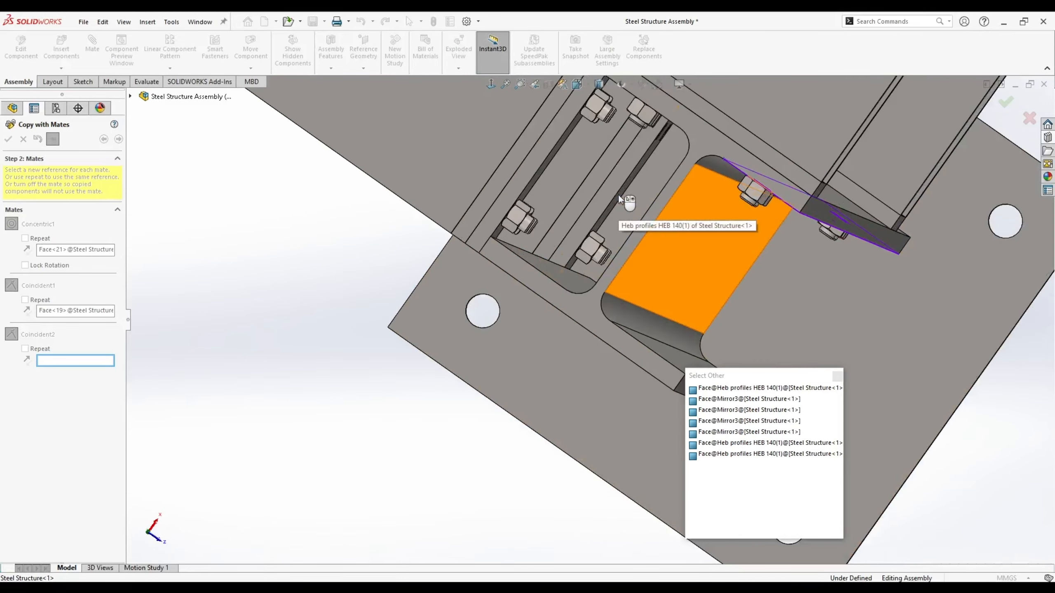
{"action": "left_click", "coordinate": [622, 192]}
{"action": "middle_click_drag", "start_coordinate": [587, 267], "coordinate": [518, 376]}
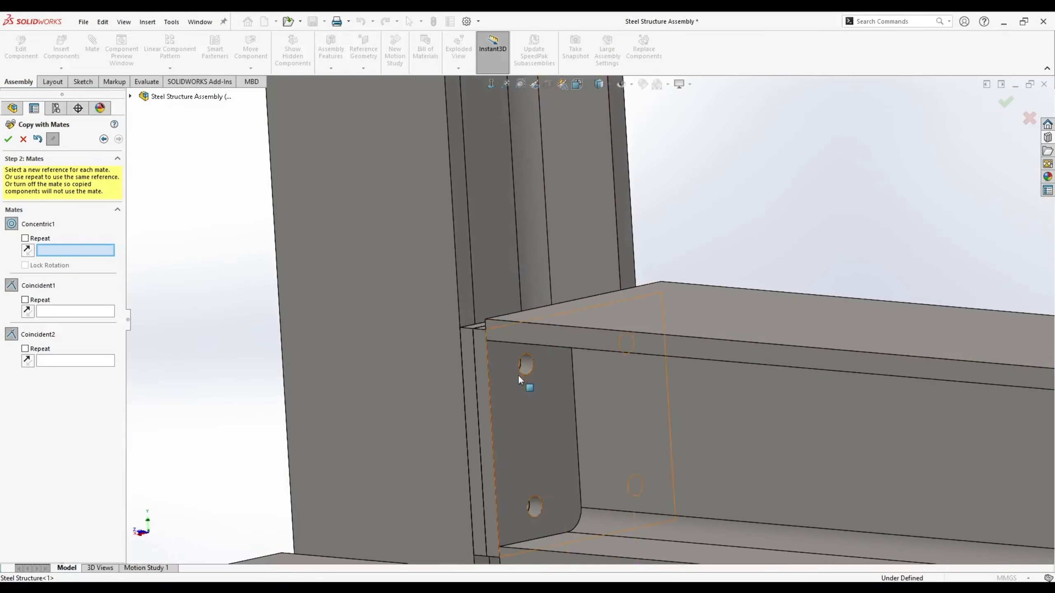
{"action": "left_click", "coordinate": [544, 386]}
- Mate another copy to the beam face at the rafter apex joint, then leave Copy with Mates
{"action": "middle_click_drag", "start_coordinate": [523, 315], "coordinate": [510, 464]}
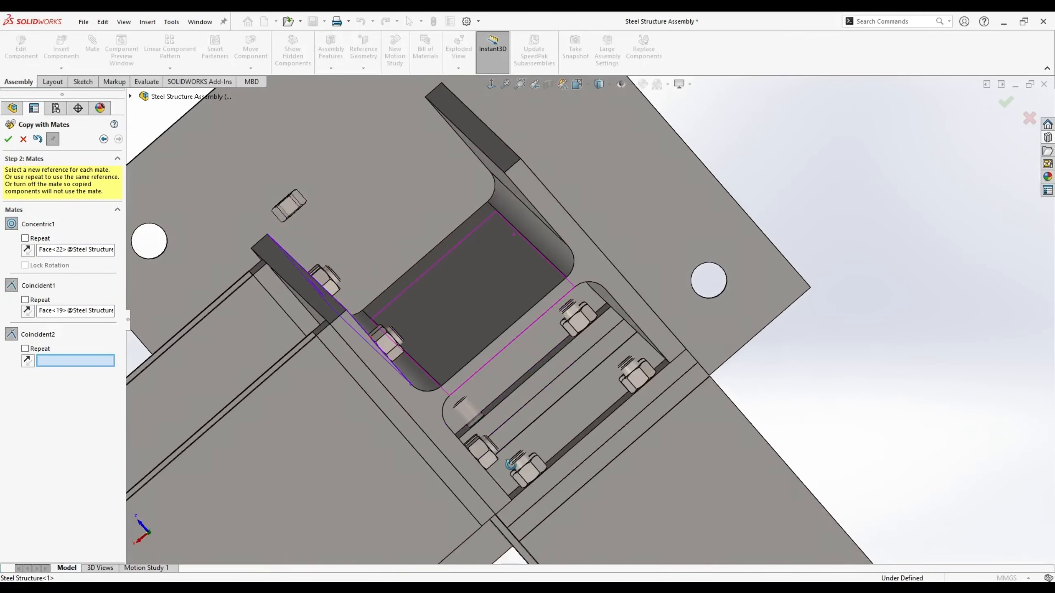
{"action": "middle_click_drag", "start_coordinate": [532, 371], "coordinate": [580, 306]}
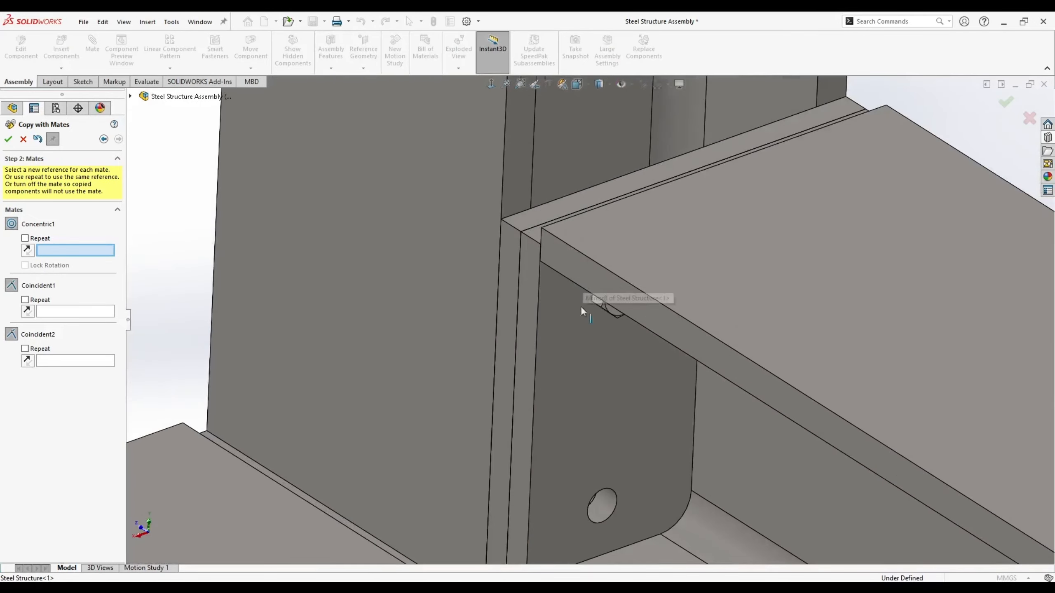
{"action": "middle_click_drag", "start_coordinate": [610, 427], "coordinate": [604, 388]}
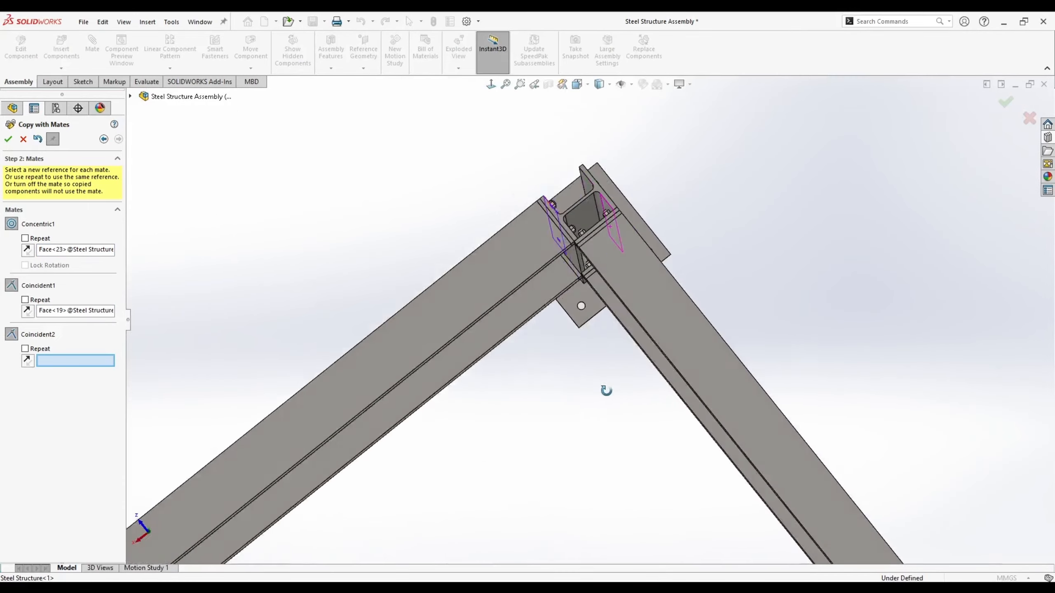
{"action": "scroll", "coordinate": [603, 248], "scroll_direction": "down", "scroll_amount": 6}
{"action": "left_click", "coordinate": [565, 199]}
{"action": "scroll", "coordinate": [564, 196], "scroll_direction": "up", "scroll_amount": 5}
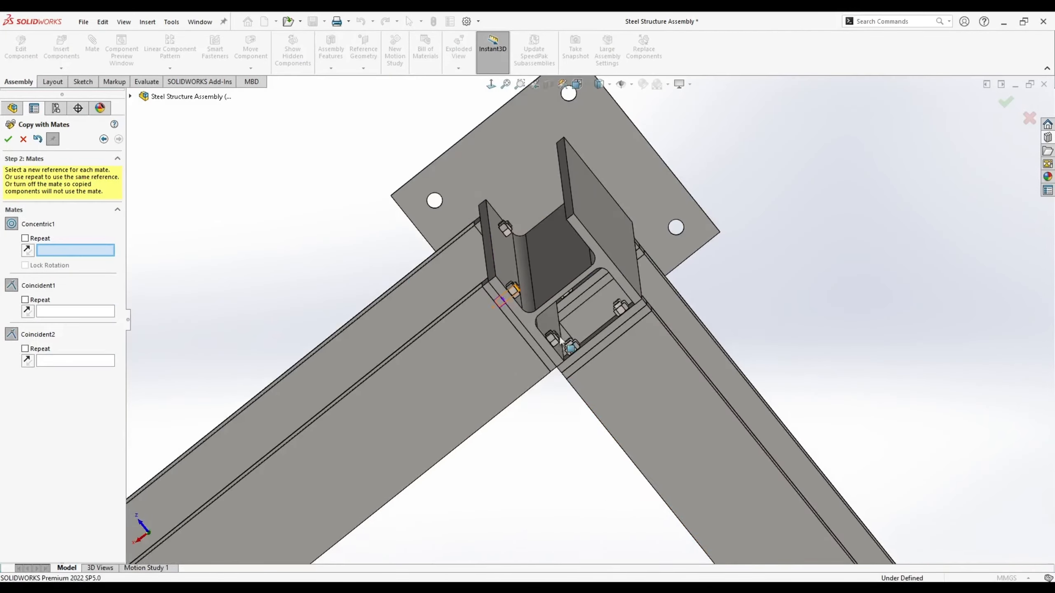
{"action": "middle_click_drag", "start_coordinate": [563, 195], "coordinate": [457, 365]}
{"action": "scroll", "coordinate": [457, 365], "scroll_direction": "down", "scroll_amount": 8}
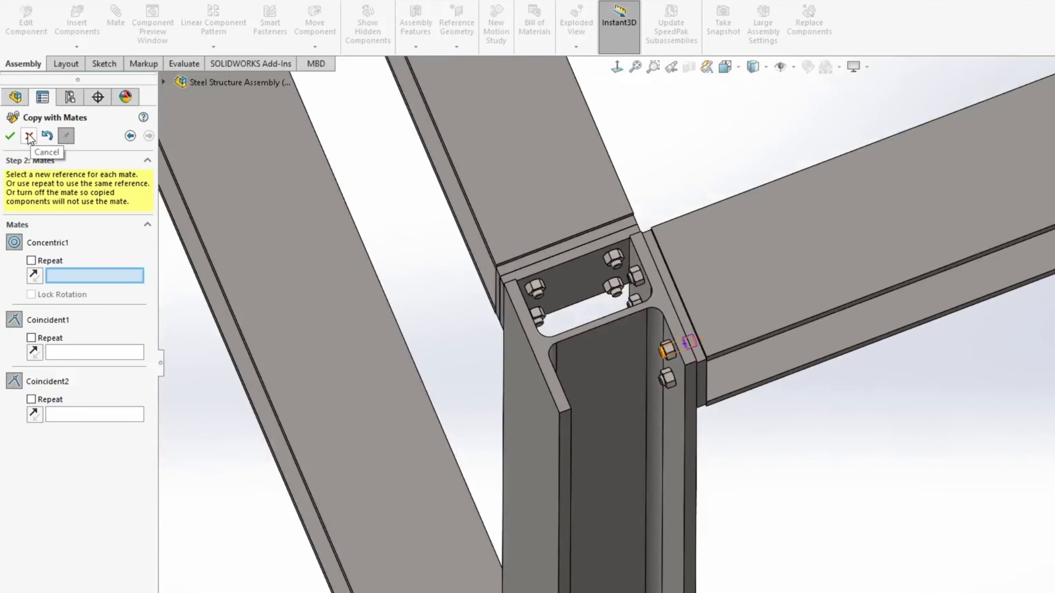
{"action": "left_click", "coordinate": [29, 136]}
- Select hex screw gradeab_iso<1> through hex nut gradec_iso<31>, all 16 screws and 16 nuts
{"action": "middle_click_drag", "start_coordinate": [764, 385], "coordinate": [563, 167]}
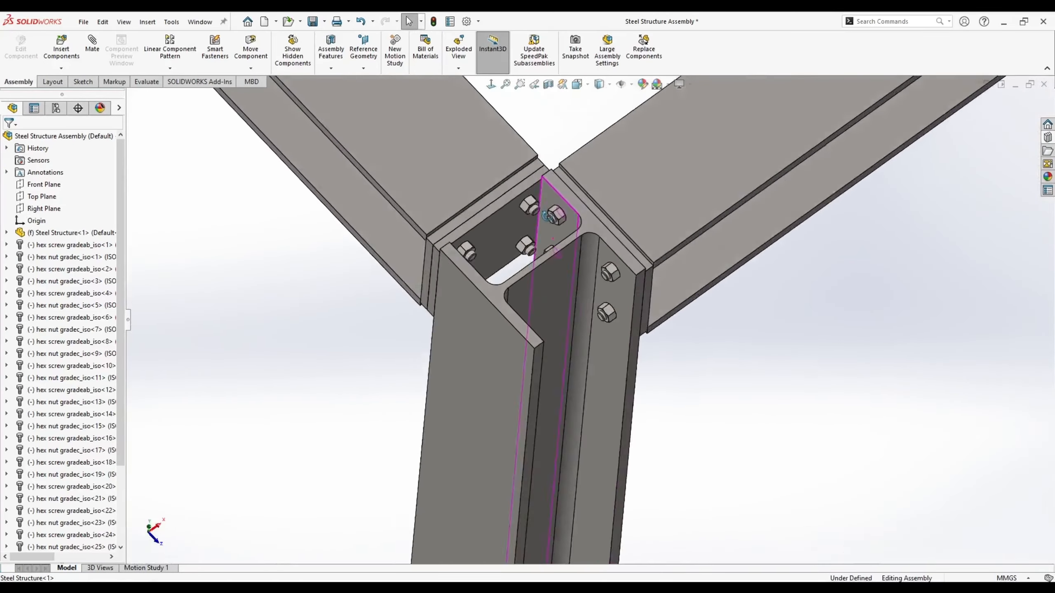
{"action": "scroll", "coordinate": [448, 164], "scroll_direction": "up", "scroll_amount": 10}
{"action": "middle_click_drag", "start_coordinate": [449, 164], "coordinate": [666, 293]}
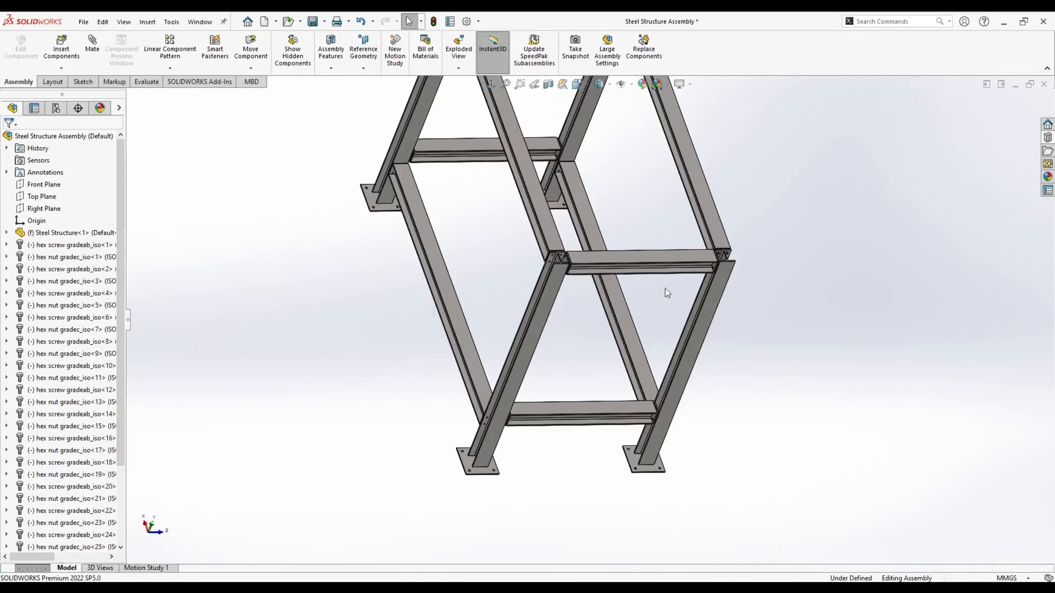
{"action": "middle_click_drag", "start_coordinate": [549, 376], "coordinate": [637, 402], "text": "ctrl"}
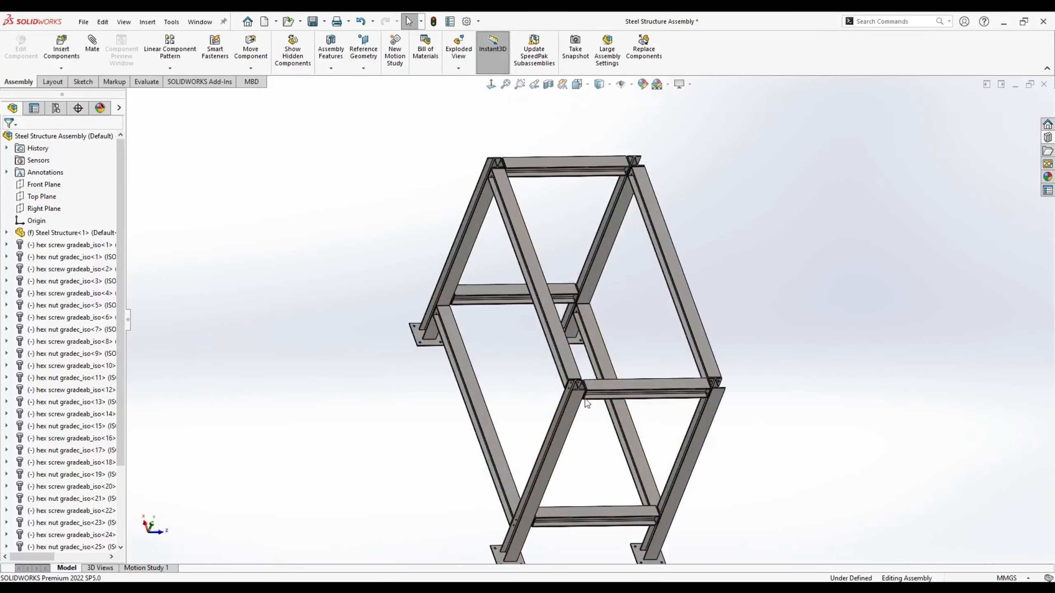
{"action": "middle_click_drag", "start_coordinate": [435, 178], "coordinate": [666, 314]}
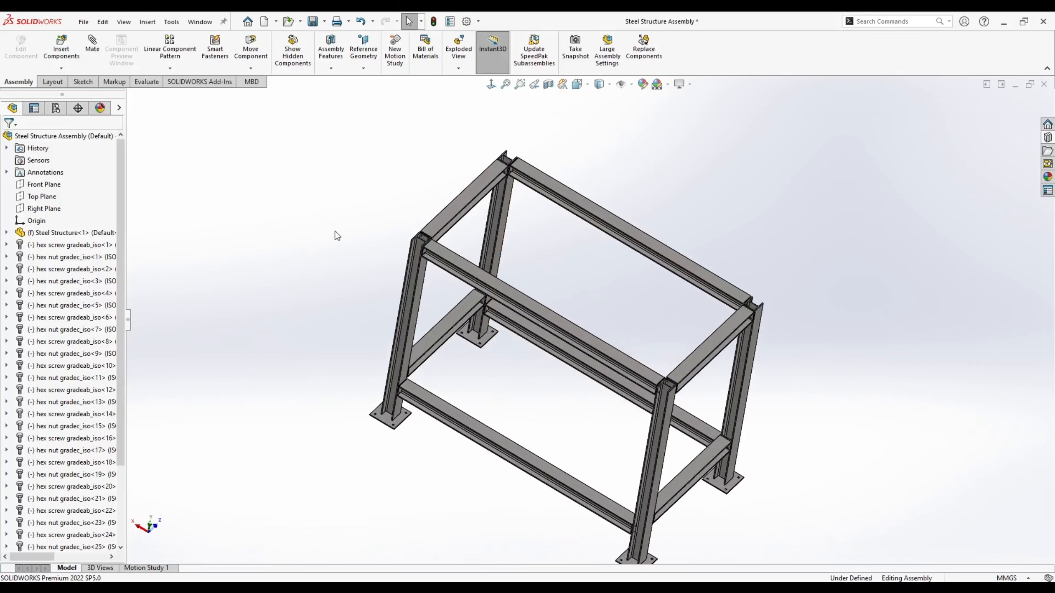
{"action": "middle_click_drag", "start_coordinate": [336, 236], "coordinate": [315, 299]}
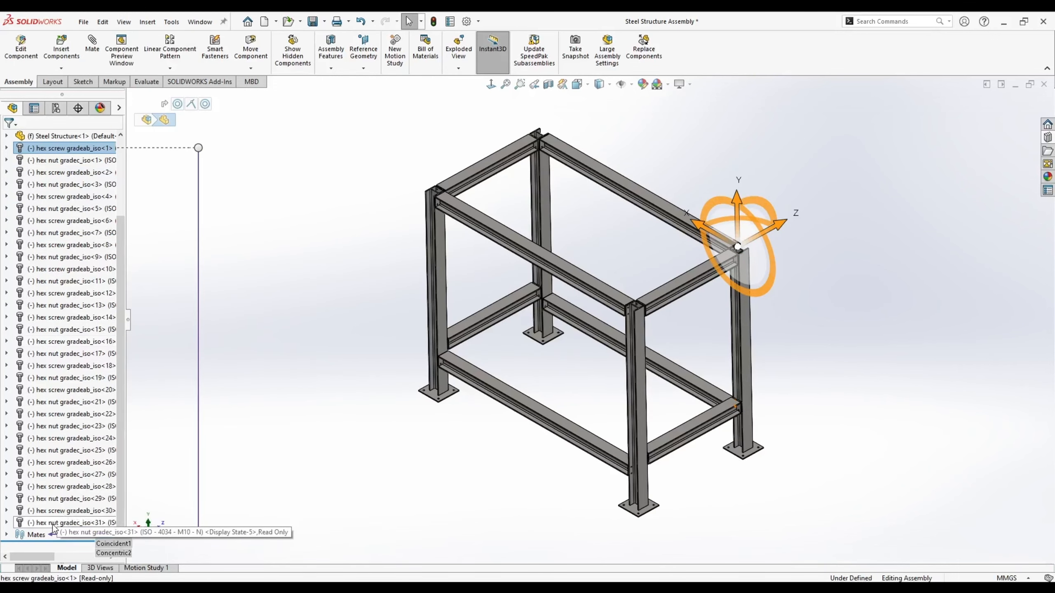
{"action": "left_click", "coordinate": [53, 525], "text": "shift"}
{"action": "scroll", "coordinate": [702, 341], "scroll_direction": "up", "scroll_amount": 10}
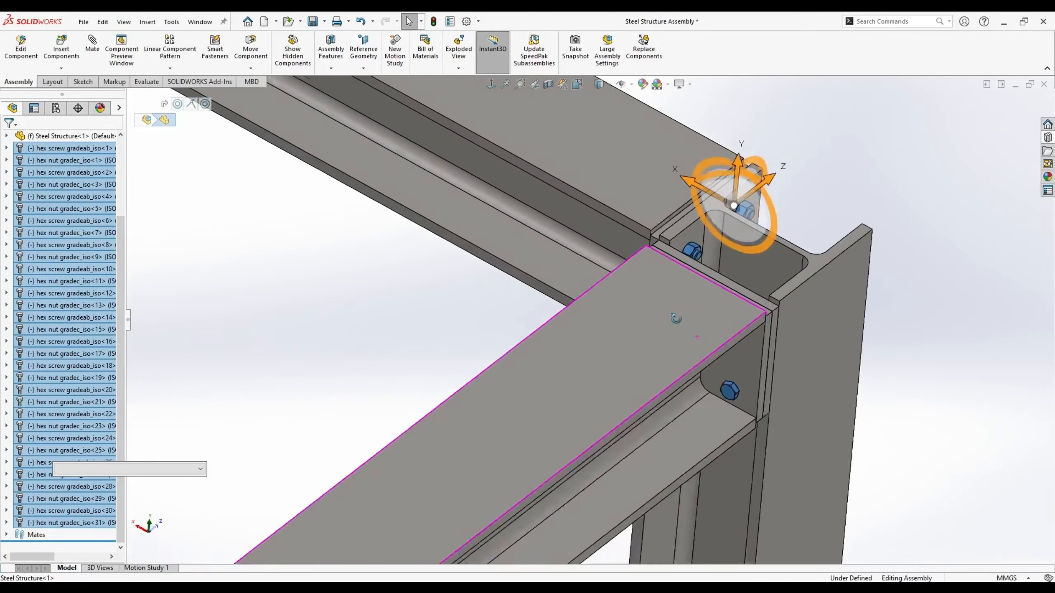
{"action": "scroll", "coordinate": [676, 318], "scroll_direction": "down", "scroll_amount": 15}
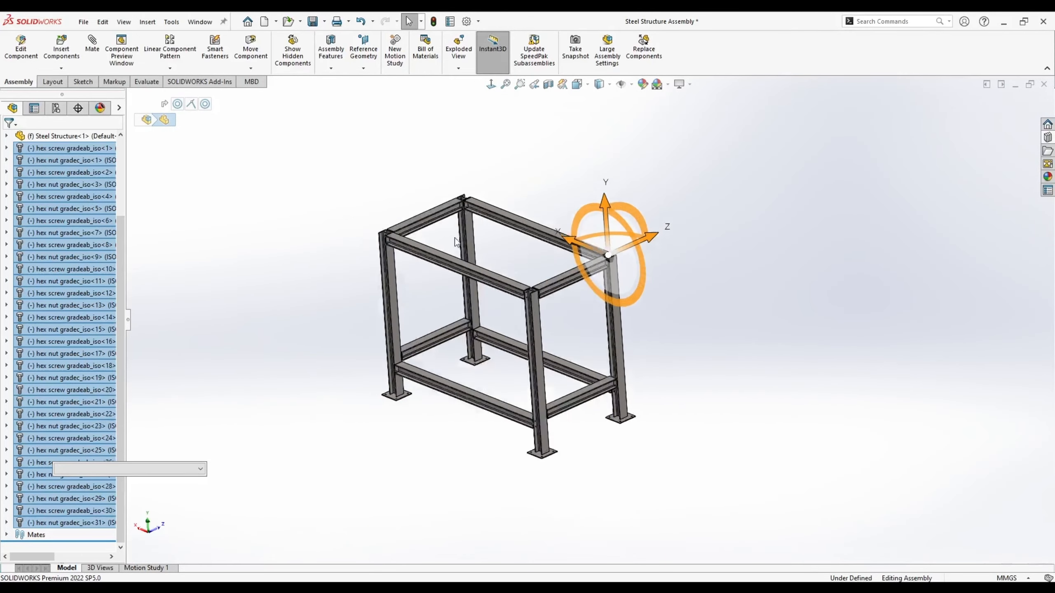
{"action": "middle_click_drag", "start_coordinate": [456, 242], "coordinate": [525, 296]}
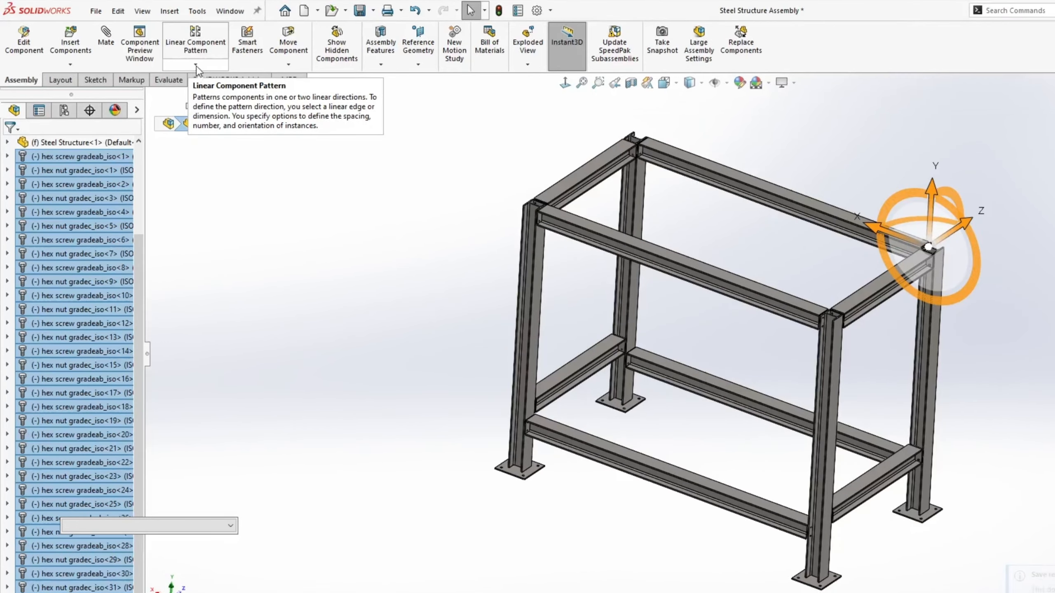
- Mirror the selected hex screws and nuts across the Front Plane, creating MirrorComponent1
{"action": "left_click", "coordinate": [170, 68]}
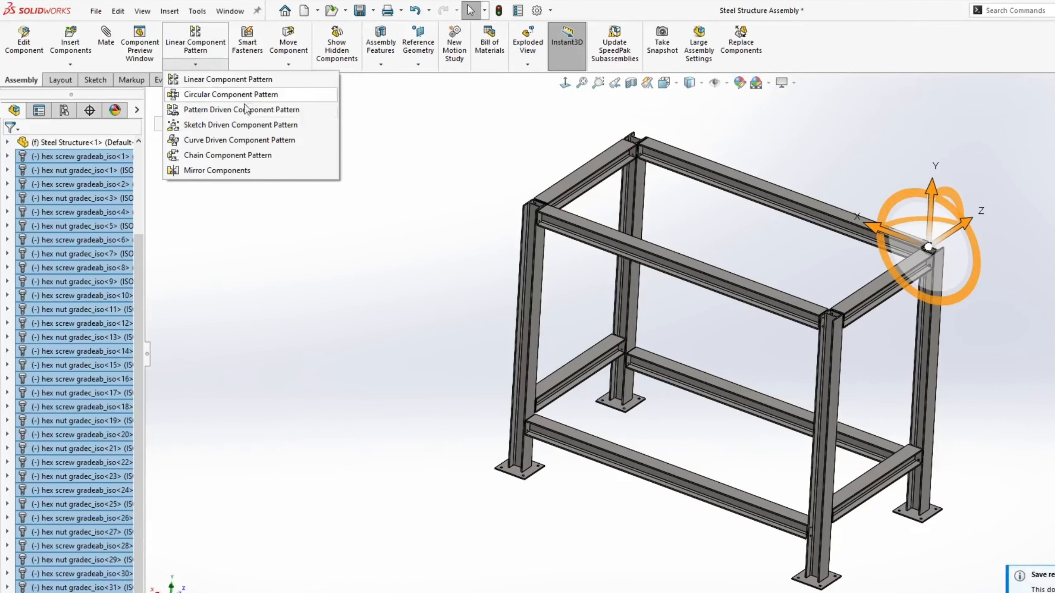
{"action": "left_click", "coordinate": [212, 170]}
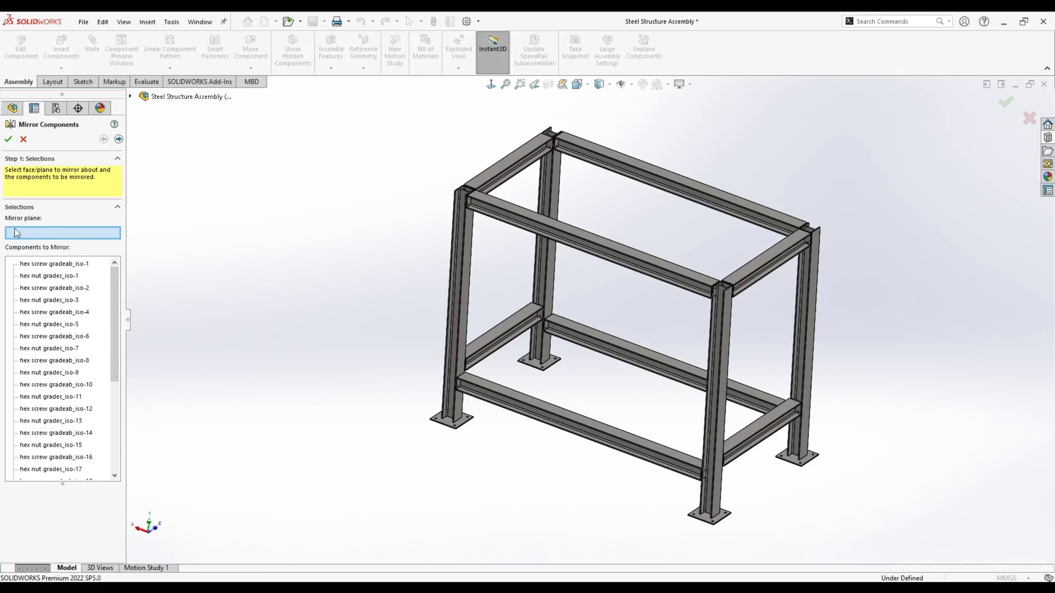
{"action": "left_click", "coordinate": [129, 97]}
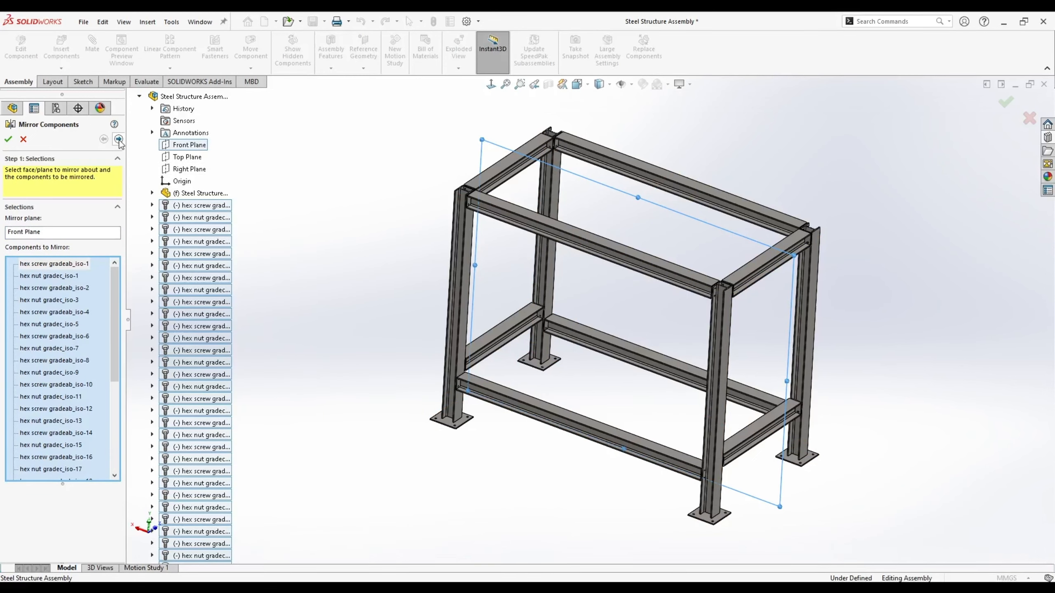
{"action": "scroll", "coordinate": [695, 293], "scroll_direction": "down", "scroll_amount": 10}
{"action": "middle_click_drag", "start_coordinate": [601, 237], "coordinate": [627, 268]}
{"action": "key", "text": "f"}
{"action": "scroll", "coordinate": [557, 208], "scroll_direction": "down", "scroll_amount": 8}
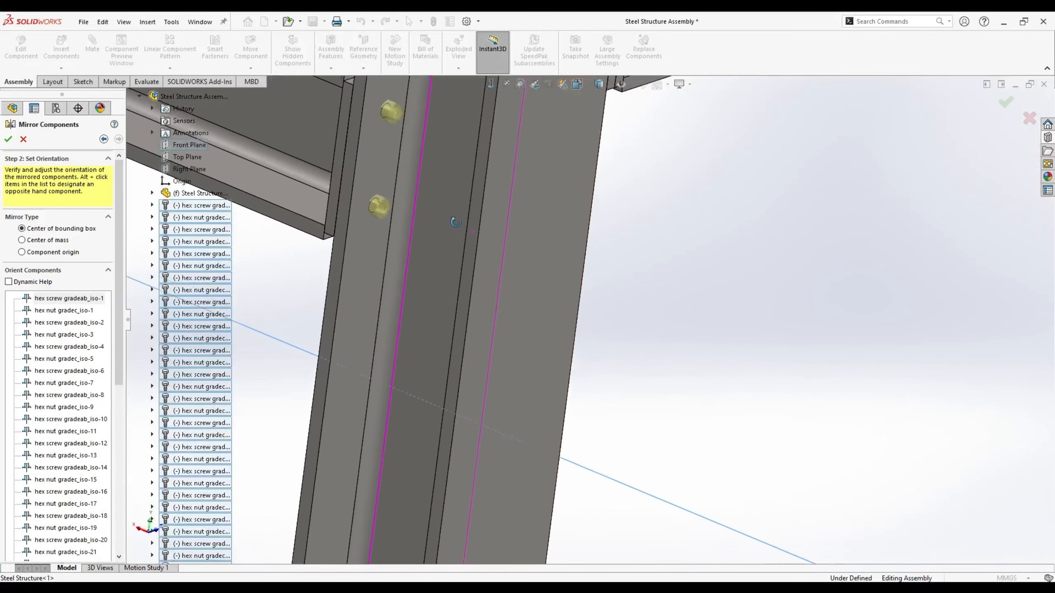
{"action": "scroll", "coordinate": [558, 208], "scroll_direction": "up", "scroll_amount": 3}
{"action": "key", "text": "Return"}
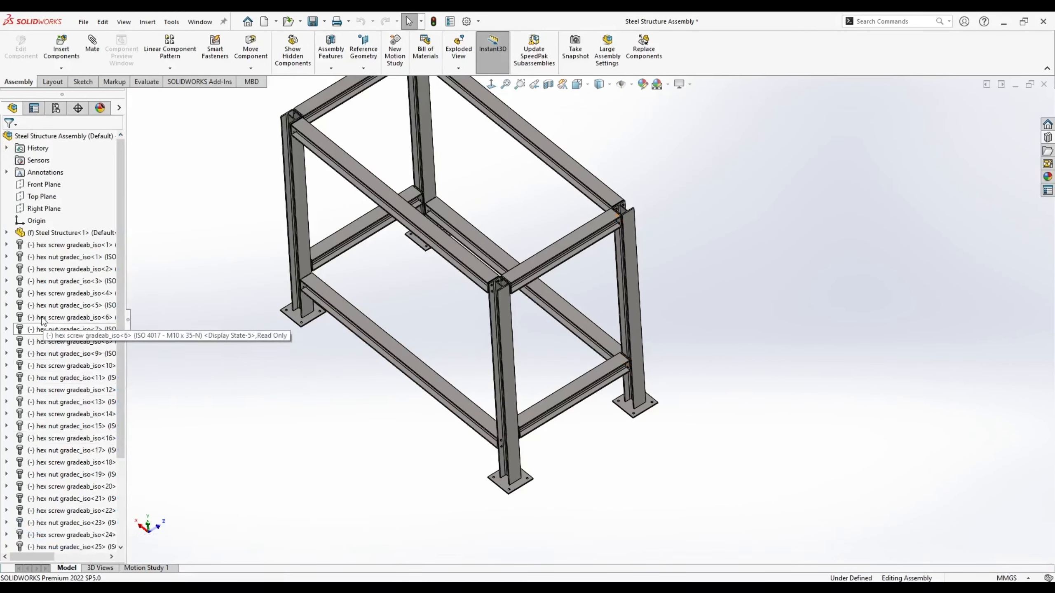
- Reselect all fasteners and mirror them across the Right Plane as MirrorComponent2
{"action": "left_click", "coordinate": [66, 511], "text": "shift"}
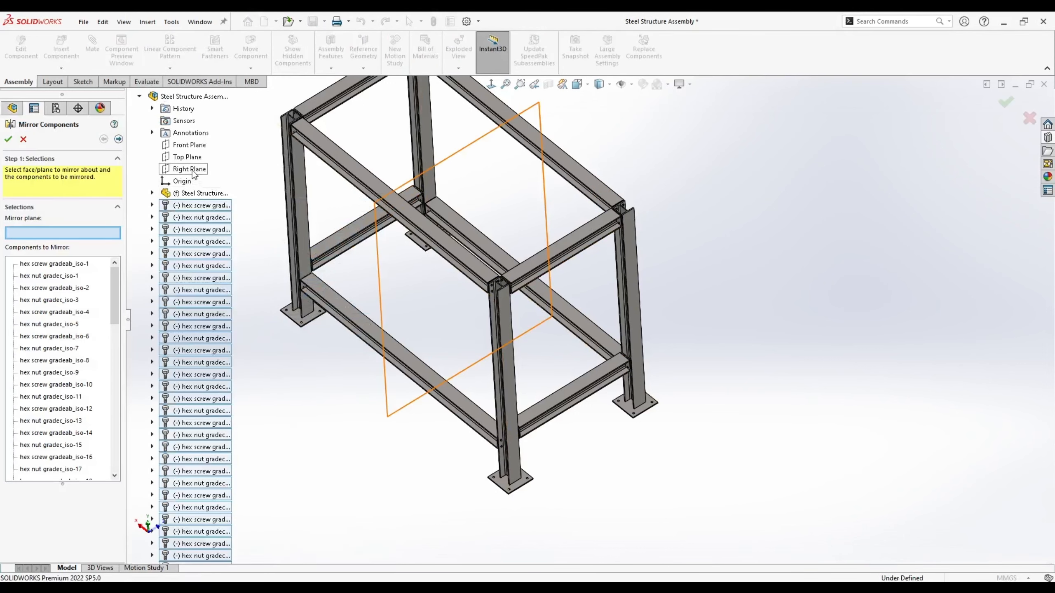
{"action": "key", "text": "f"}
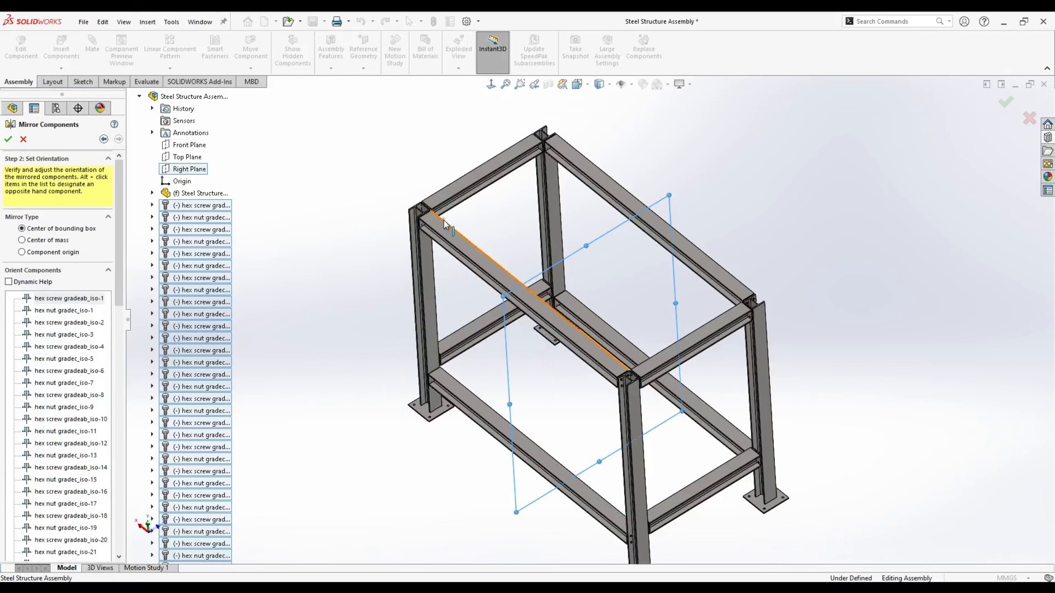
{"action": "scroll", "coordinate": [444, 220], "scroll_direction": "down", "scroll_amount": 5}
{"action": "scroll", "coordinate": [538, 191], "scroll_direction": "up", "scroll_amount": 4}
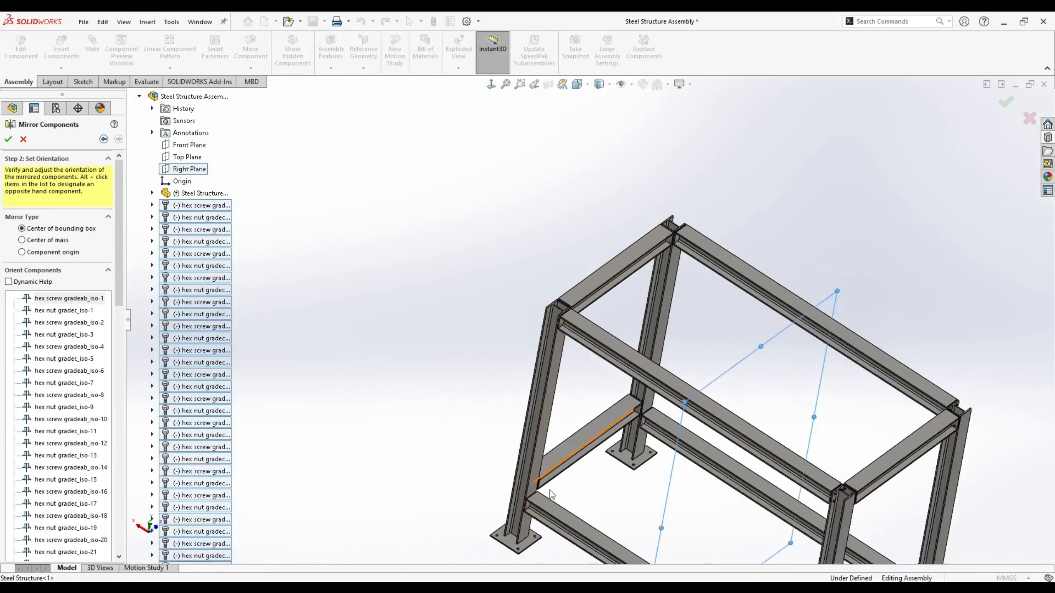
{"action": "scroll", "coordinate": [549, 489], "scroll_direction": "down", "scroll_amount": 8}
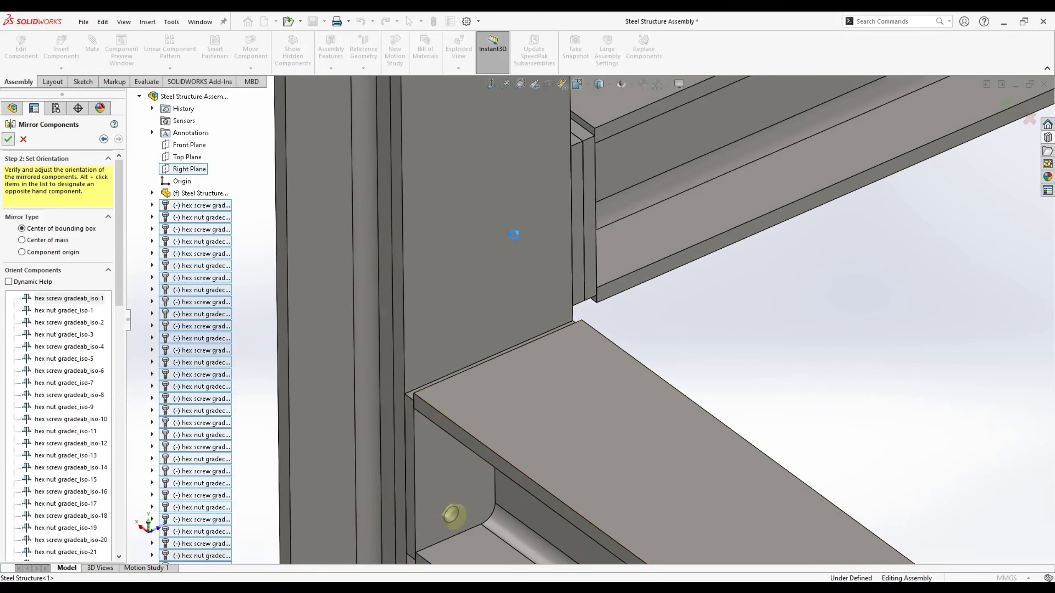
{"action": "key", "text": "f"}
{"action": "scroll", "coordinate": [617, 317], "scroll_direction": "down", "scroll_amount": 8}
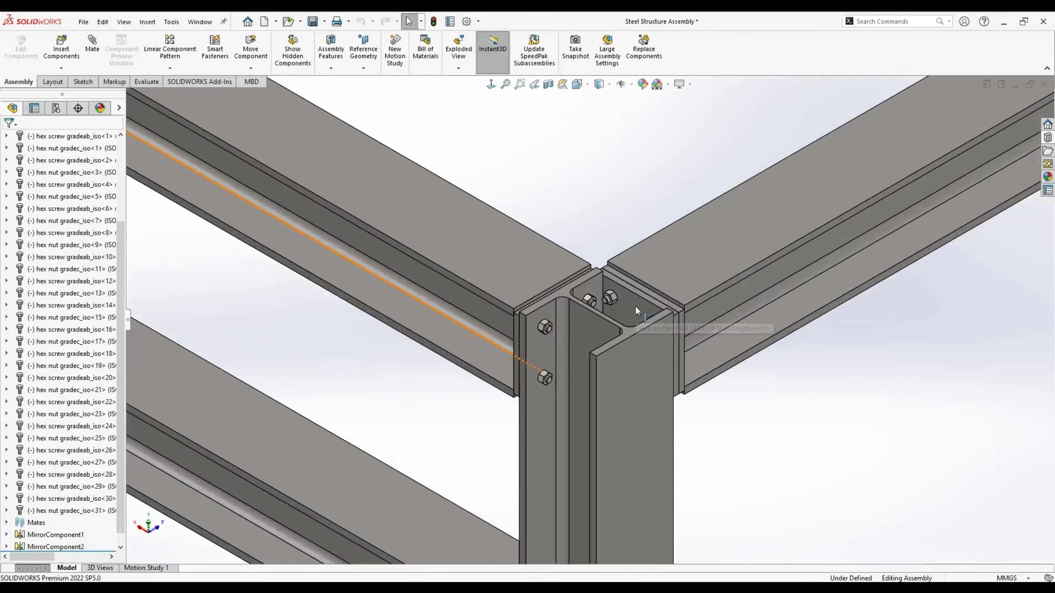
{"action": "scroll", "coordinate": [637, 310], "scroll_direction": "up", "scroll_amount": 8}
{"action": "scroll", "coordinate": [733, 204], "scroll_direction": "down", "scroll_amount": 8}
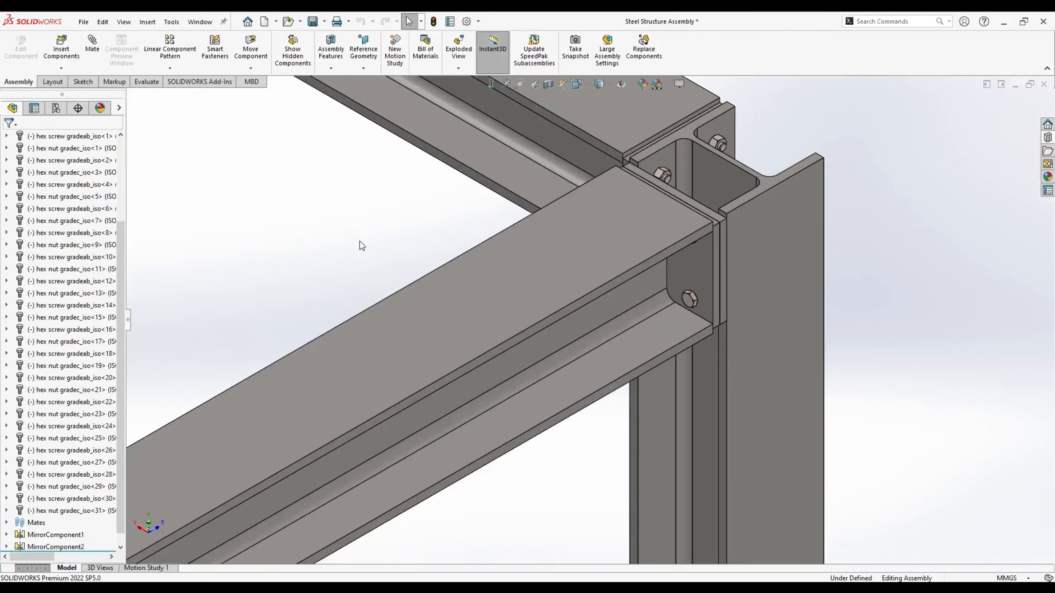
{"action": "key", "text": "f"}
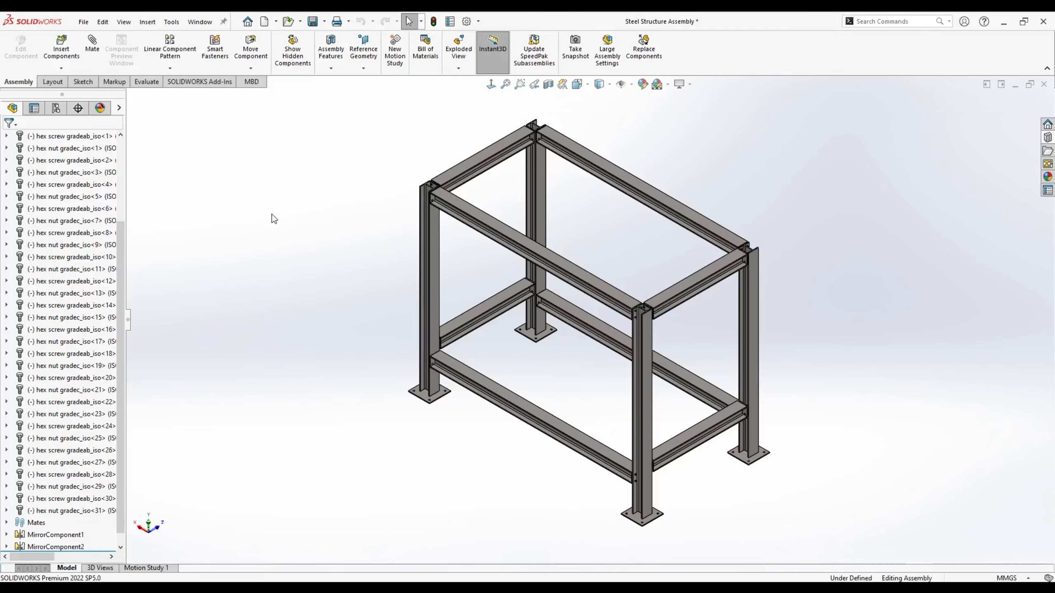